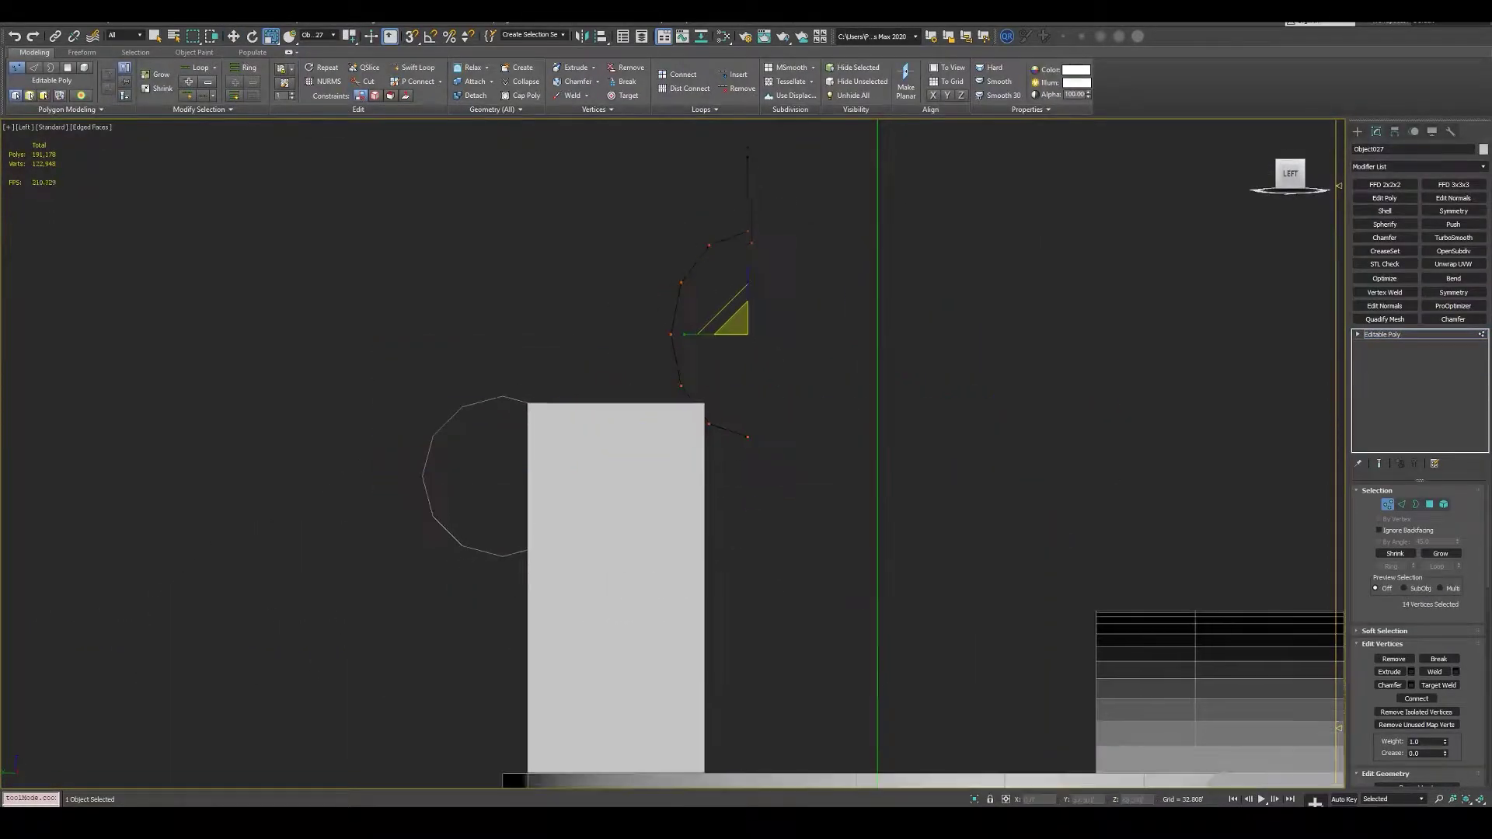
- Inspect the curved strip in 3D, leave vertex editing, and return to the flat side view
alt+middle_drag(762, 466, 785, 467)
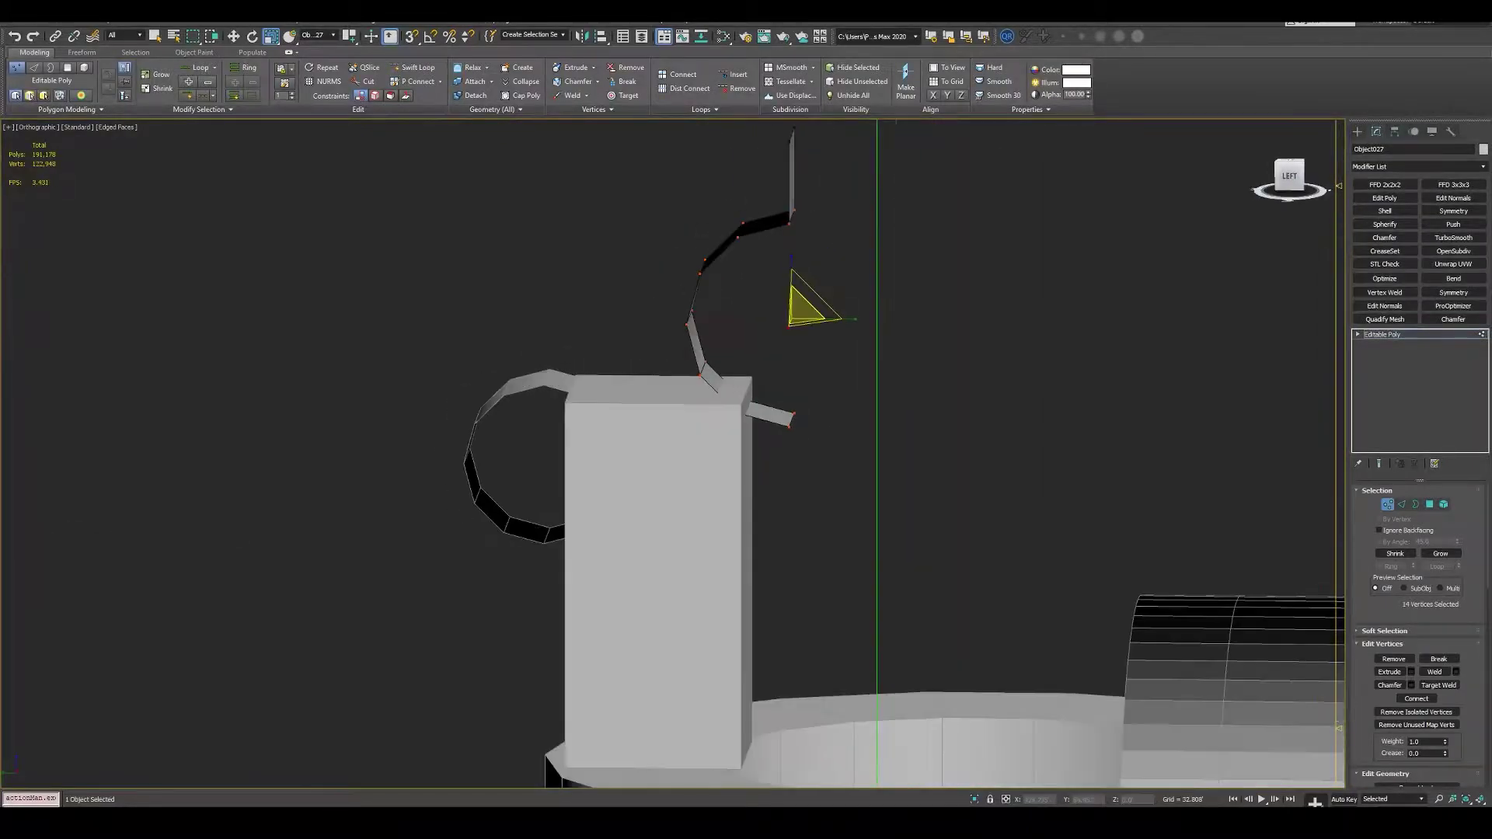
key(1)
key(l)
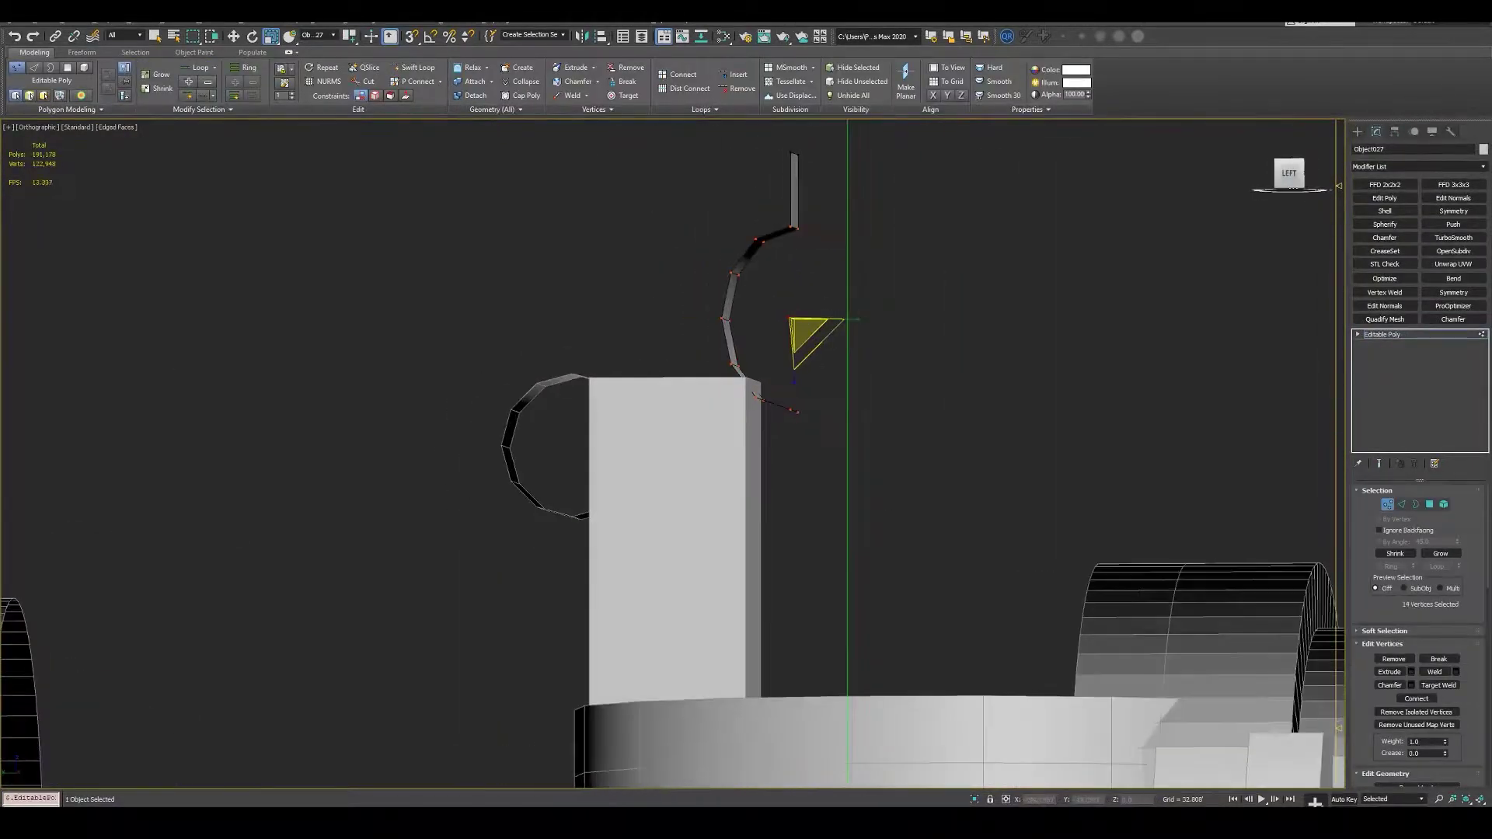
scroll(778, 466, up, 3)
scroll(777, 467, down, 5)
- Draw a new line along the strip, move its top vertex, and select its bottom vertex
key(shift+l)
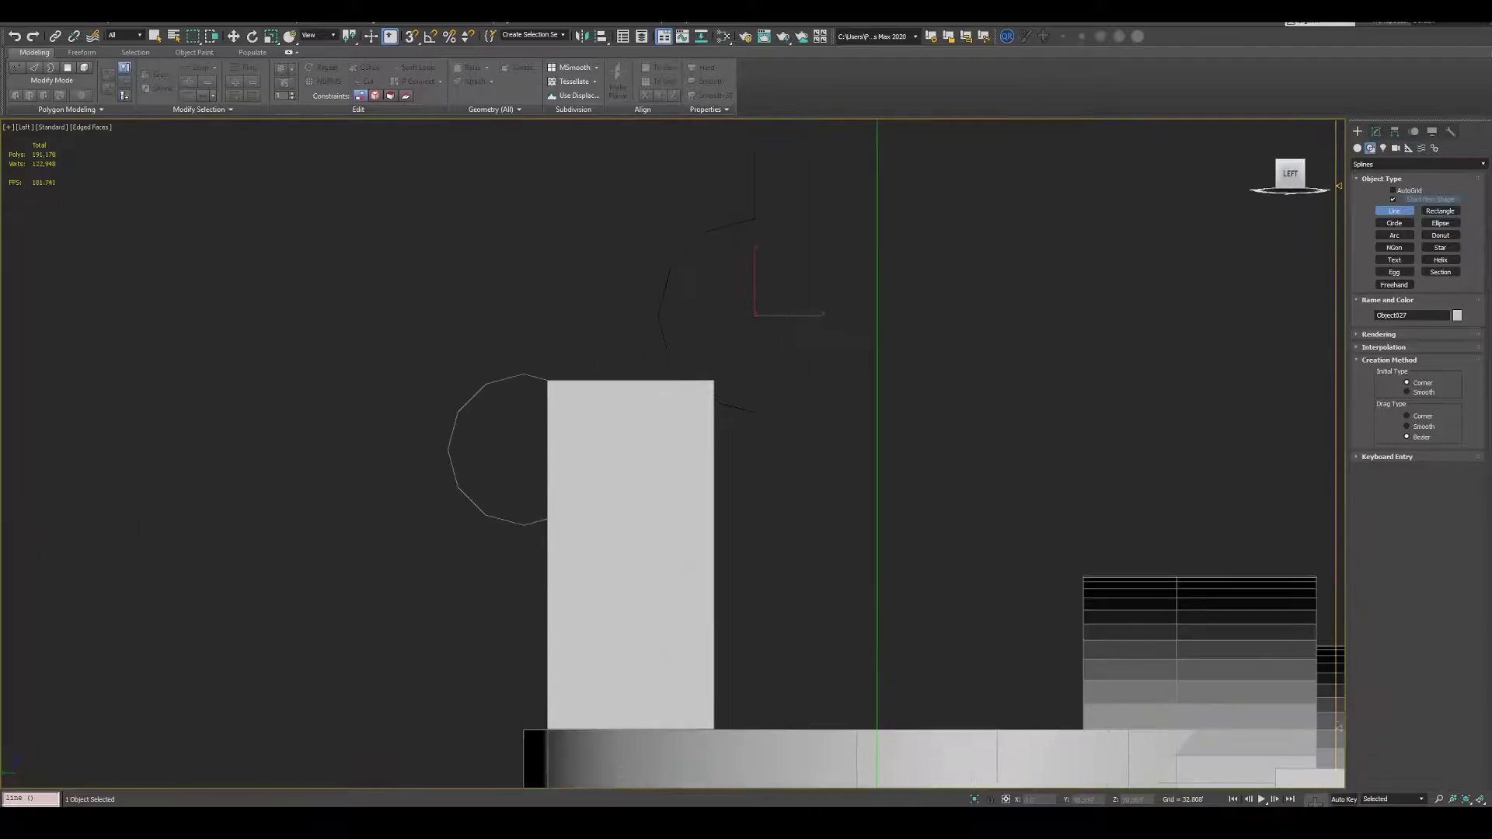
key(1)
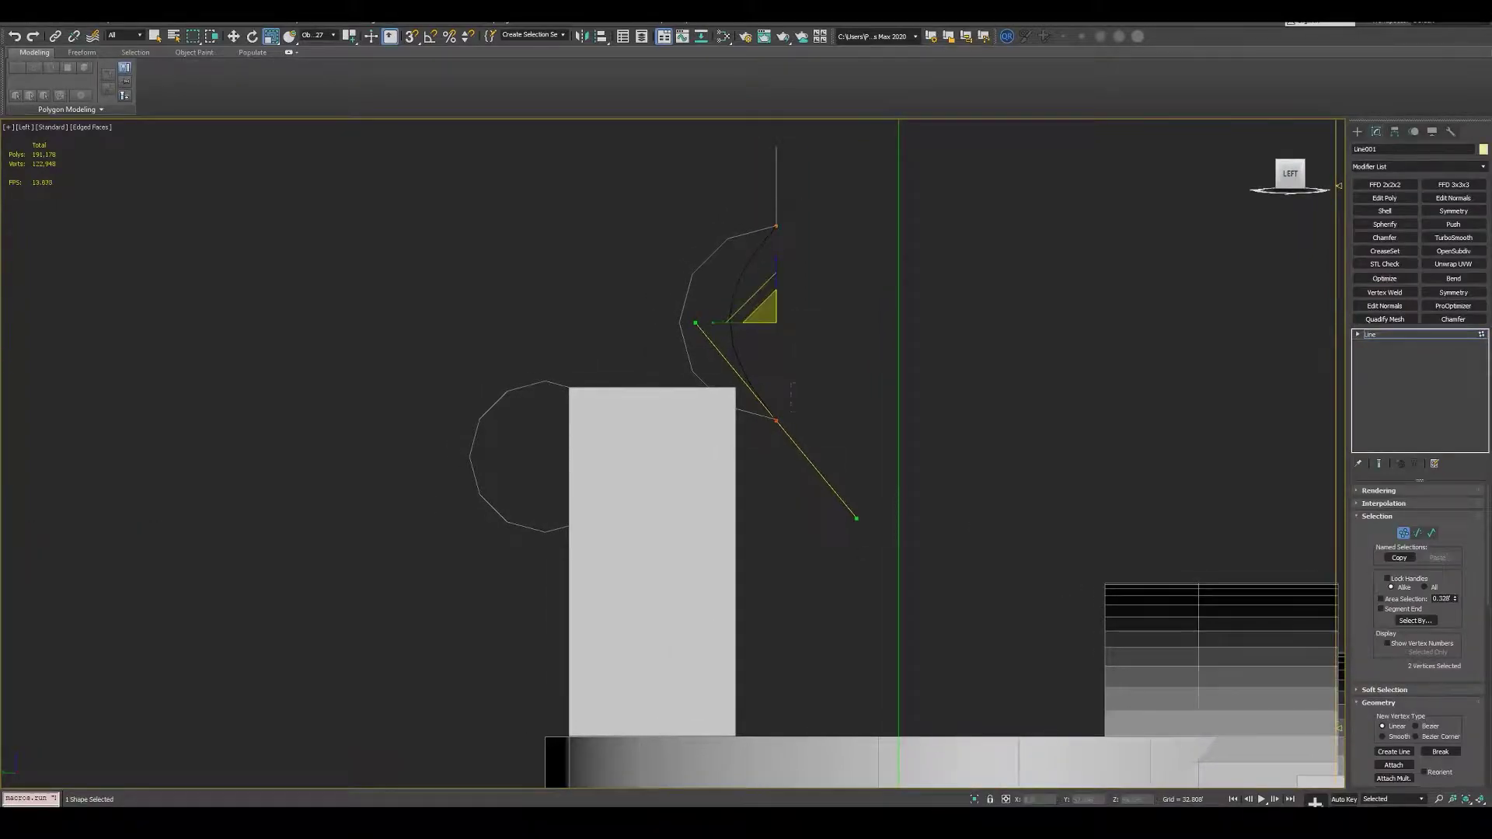
scroll(697, 249, down, 3)
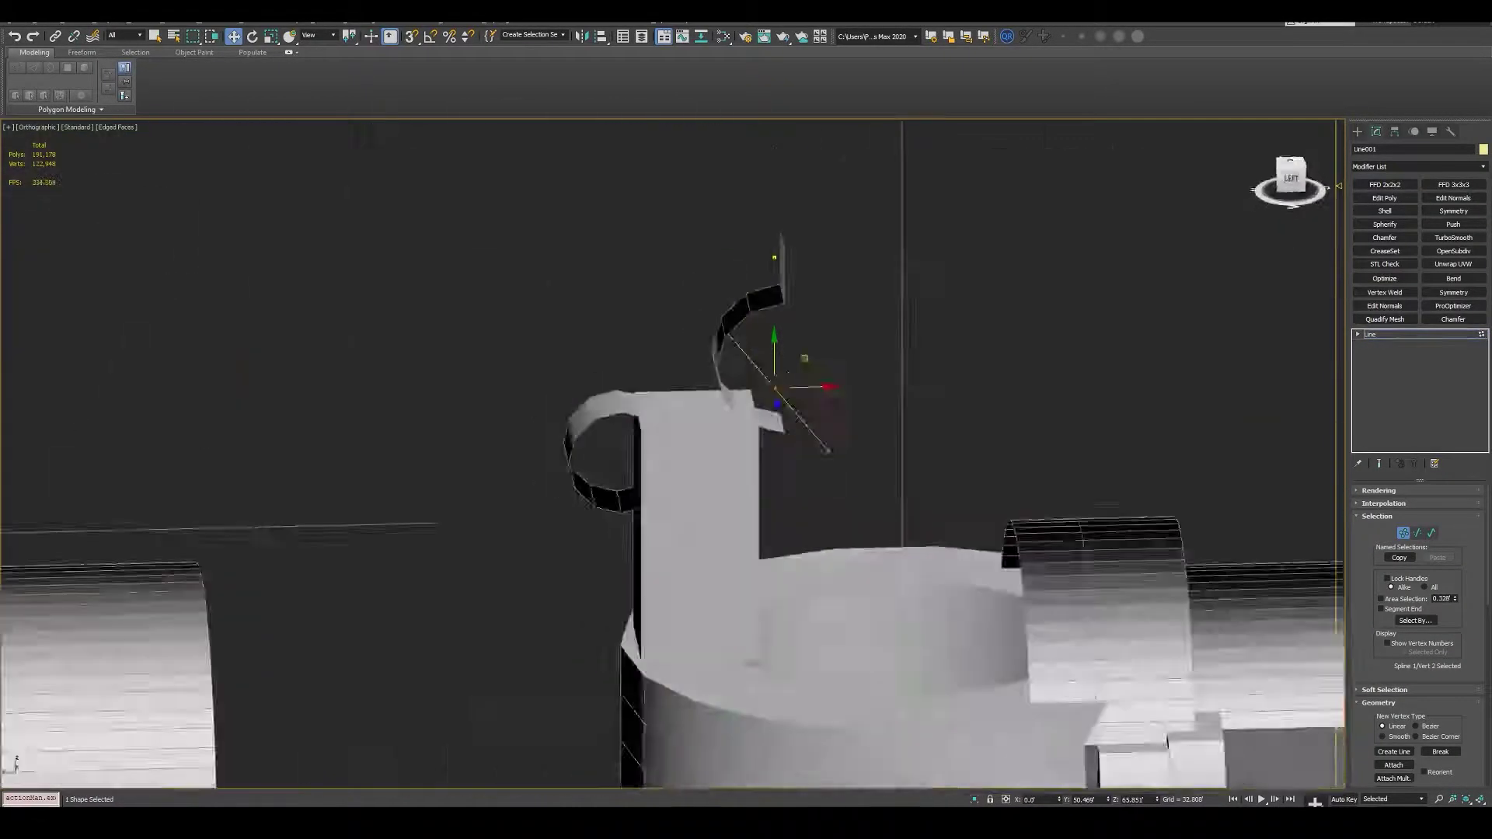
scroll(697, 249, down, 4)
scroll(696, 249, up, 4)
scroll(697, 249, up, 4)
click(754, 268)
middle_drag(754, 268, 781, 226)
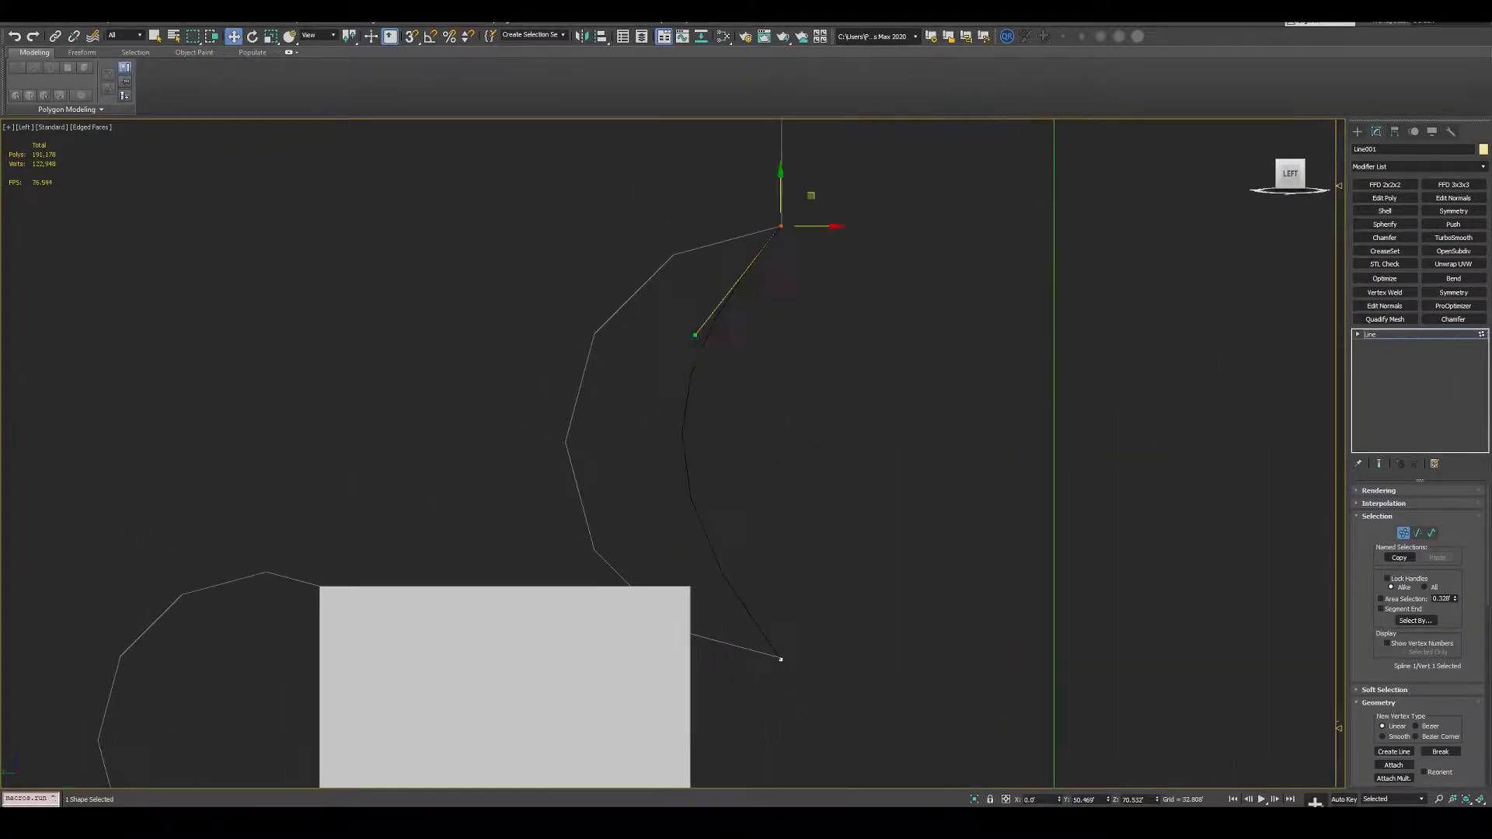
scroll(828, 205, down, 2)
click(795, 527)
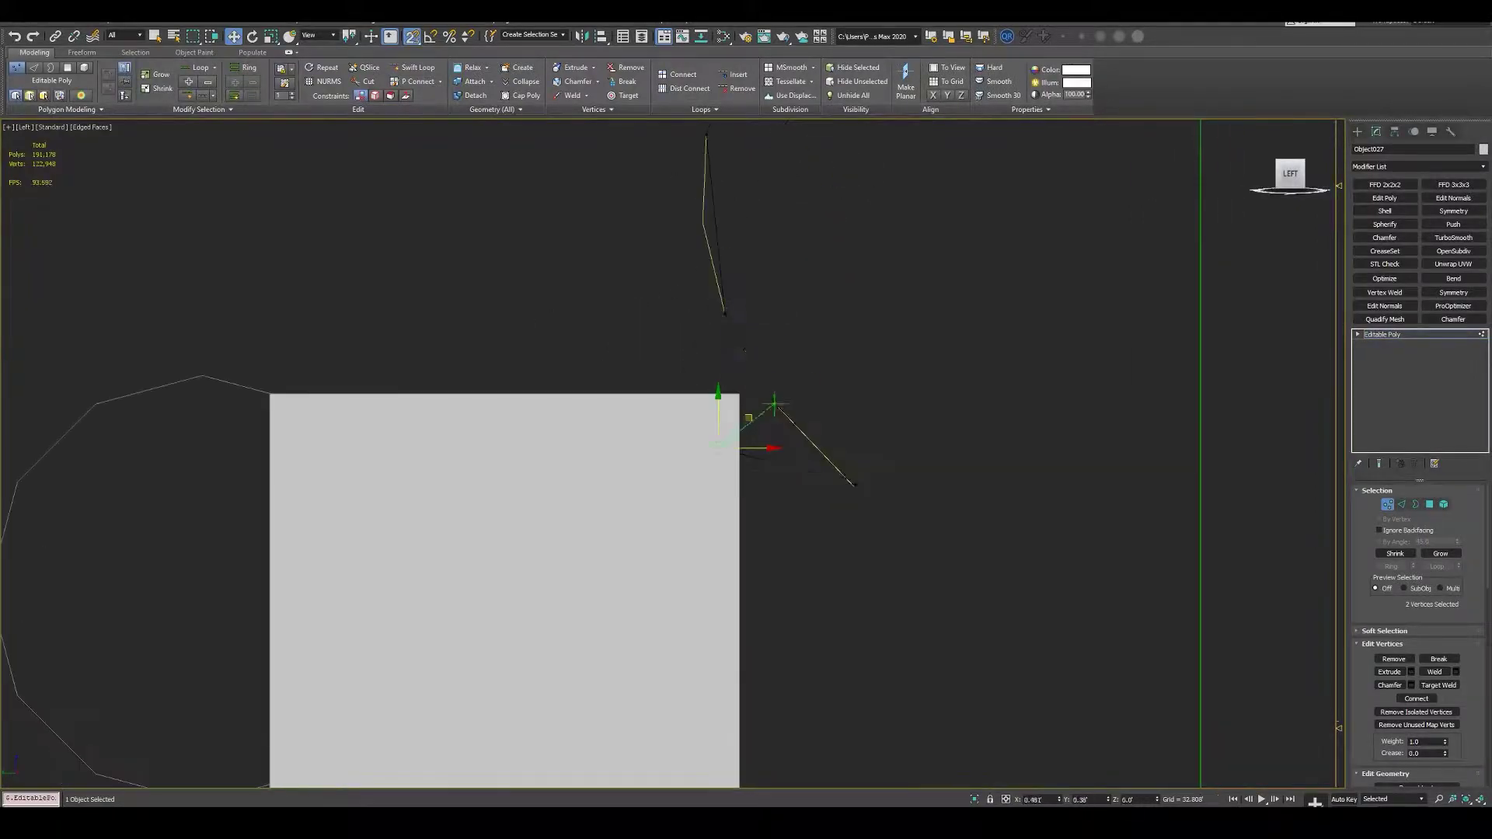
- Orbit and pan to recentre the curved strip, then select the circle object
key(2)
key(1)
mouse_move(699, 373)
alt+middle_down()
mouse_move(746, 342)
mouse_move(730, 376)
alt+middle_up()
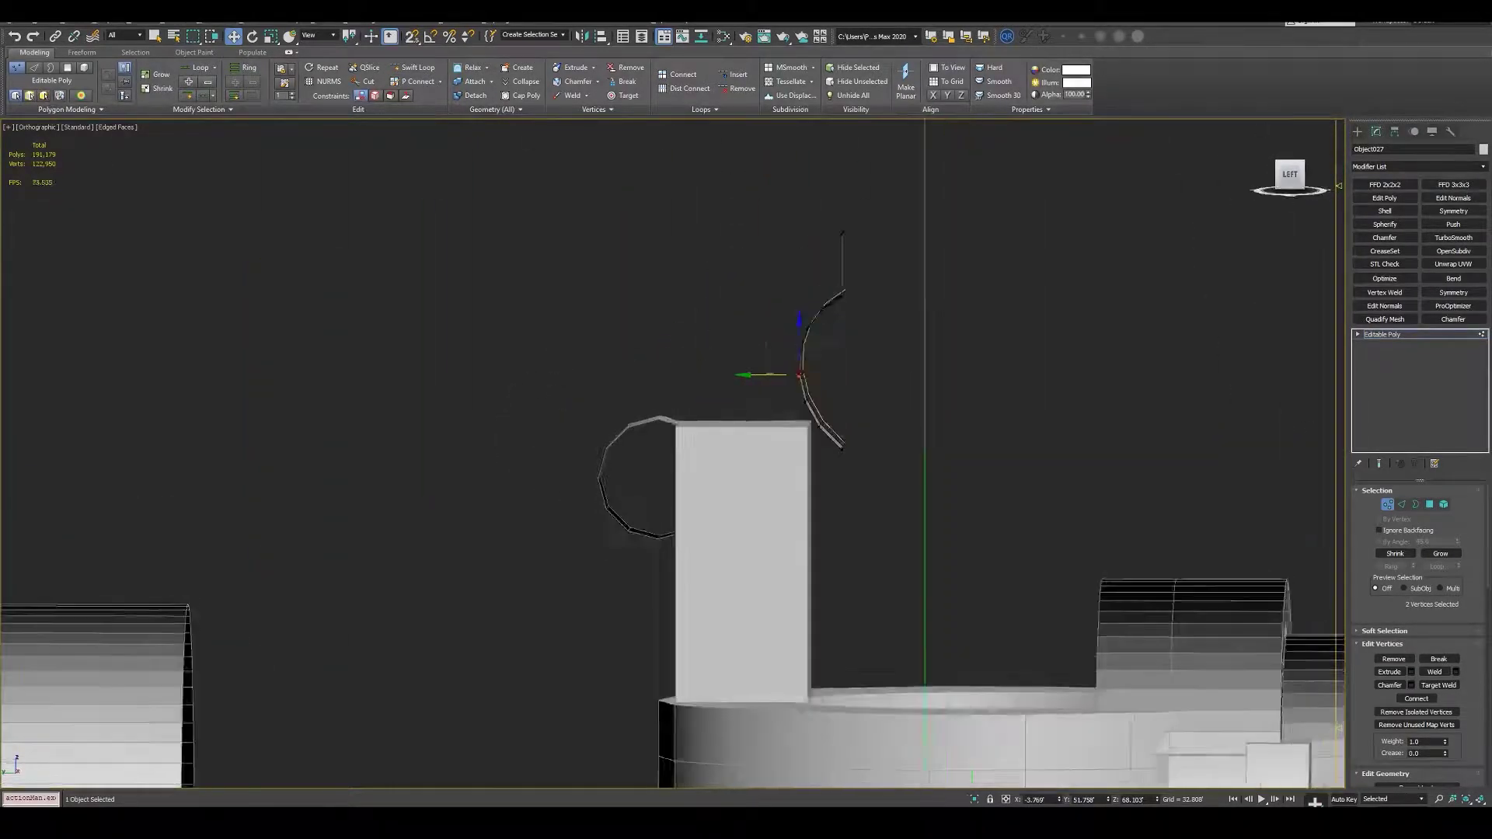
middle_drag(699, 389, 808, 363)
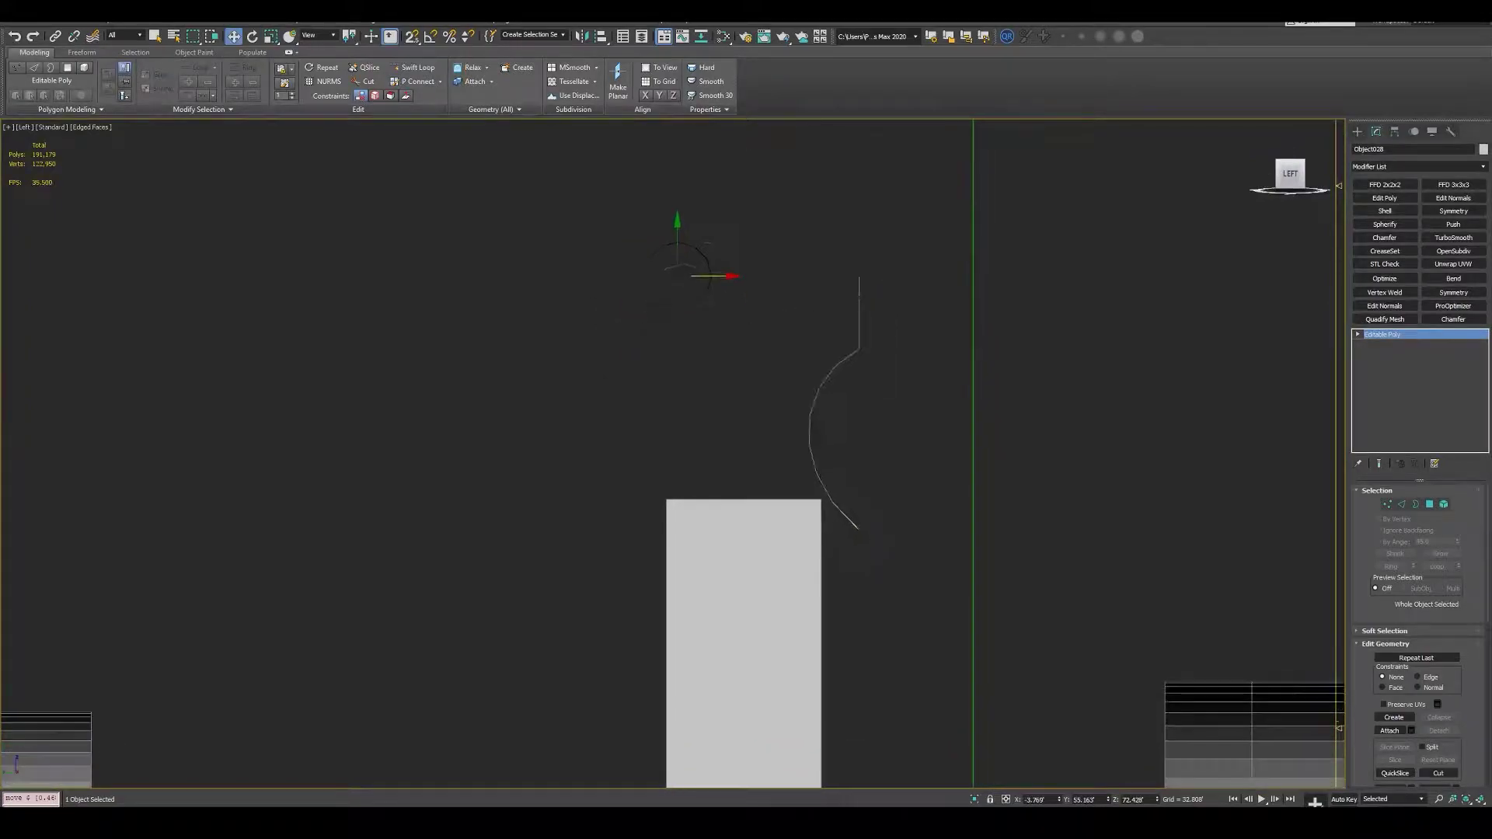
click(660, 246)
scroll(922, 549, up, 2)
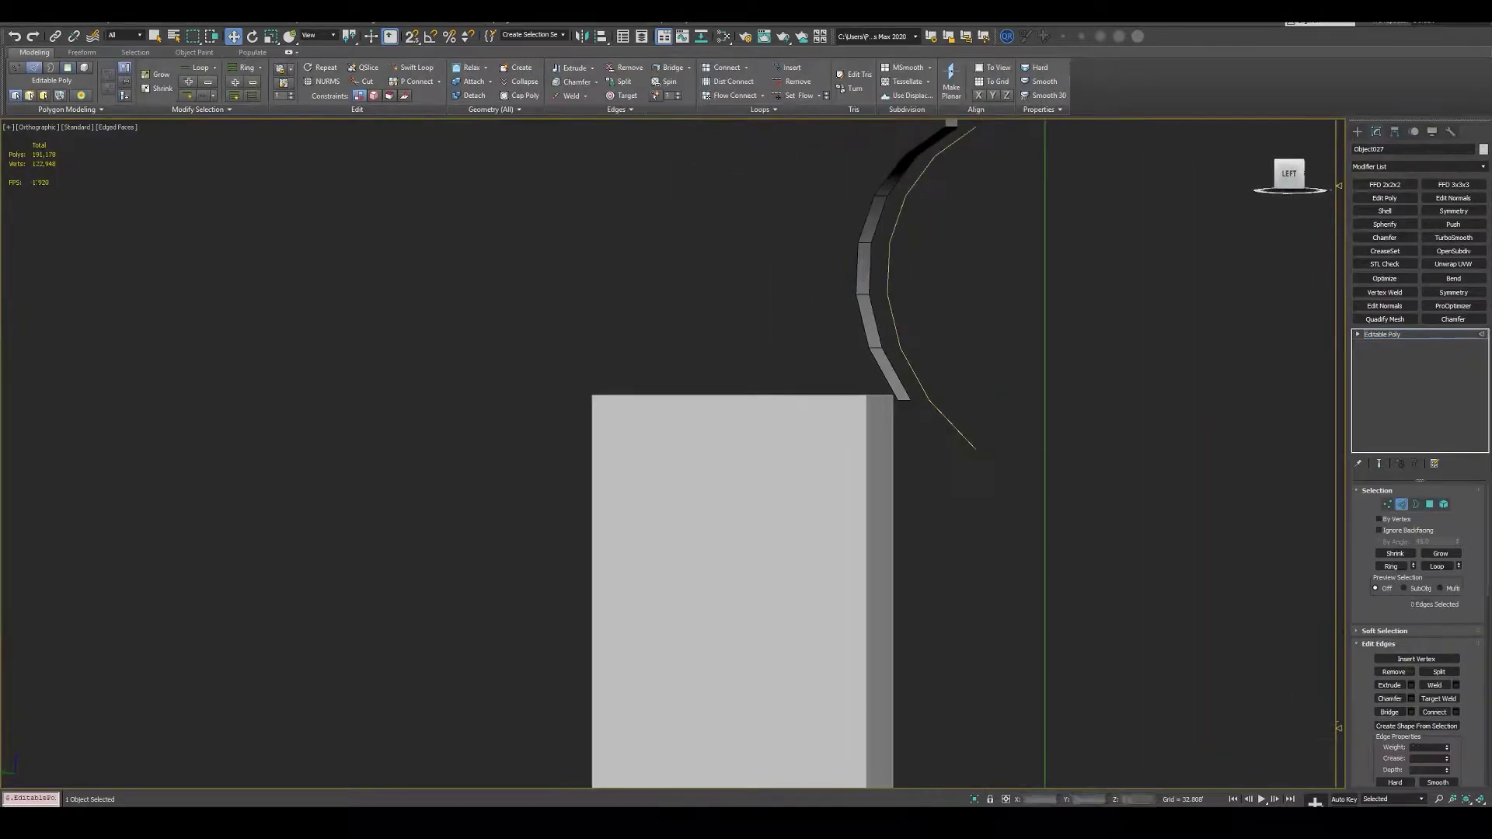
- Create a new shape from the strip's selected bottom edges, then return to side view
click(904, 395)
alt+middle_drag(699, 466, 746, 451)
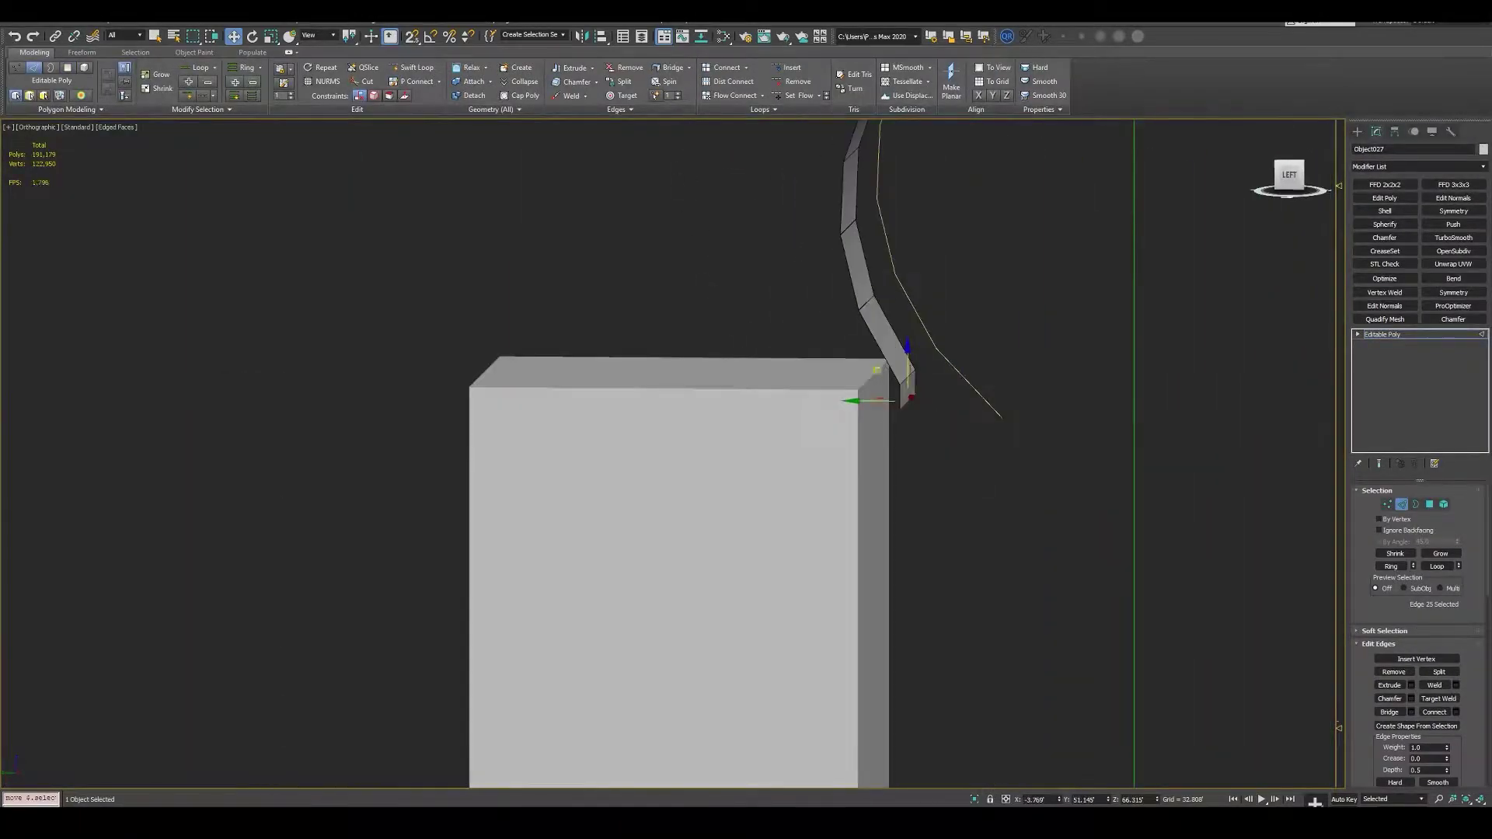
right_click(925, 400)
click(870, 327)
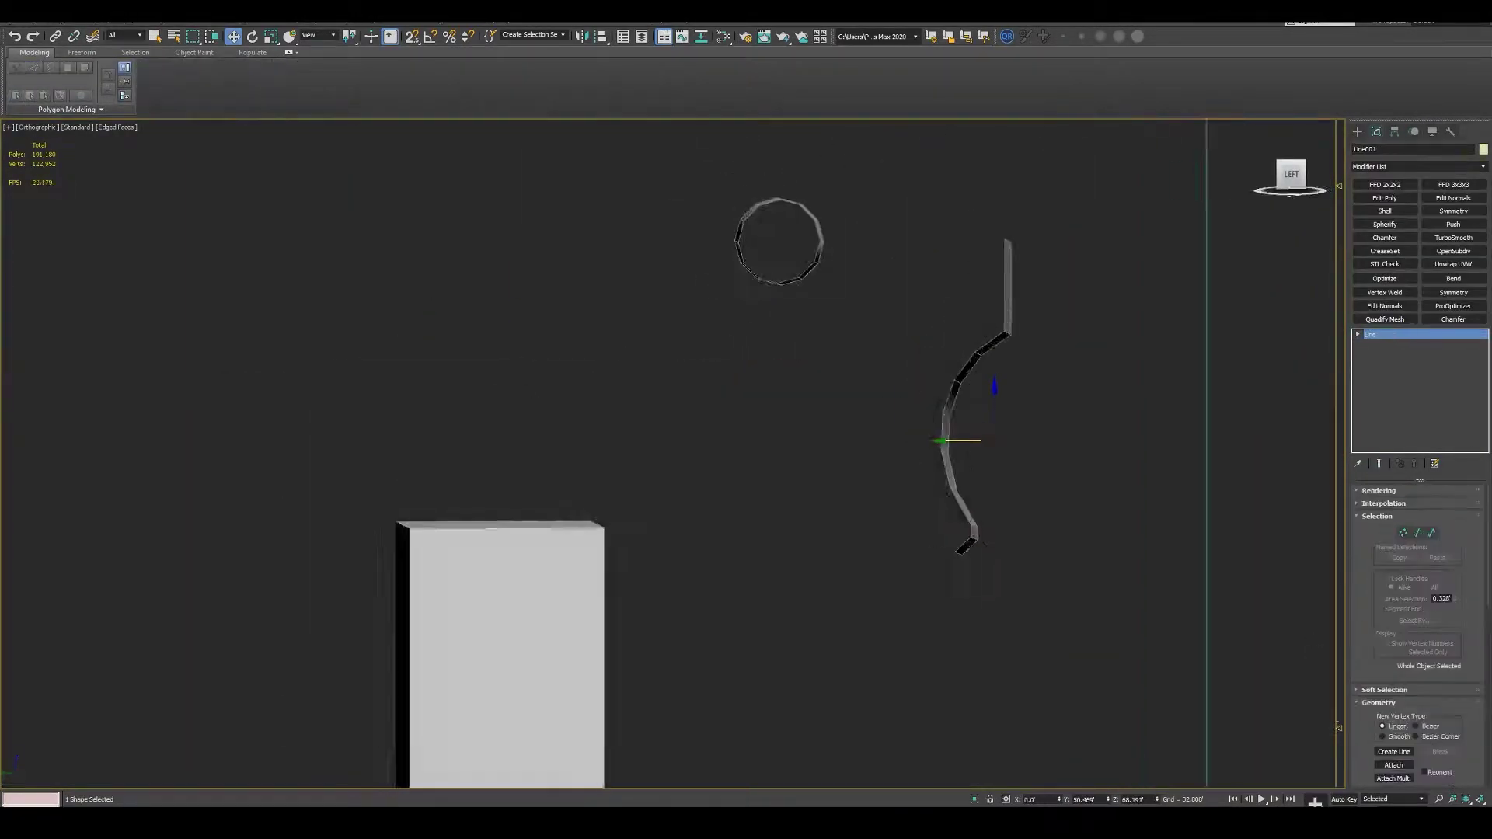
mouse_move(669, 451)
alt+middle_down()
mouse_move(715, 436)
mouse_move(700, 443)
alt+middle_up()
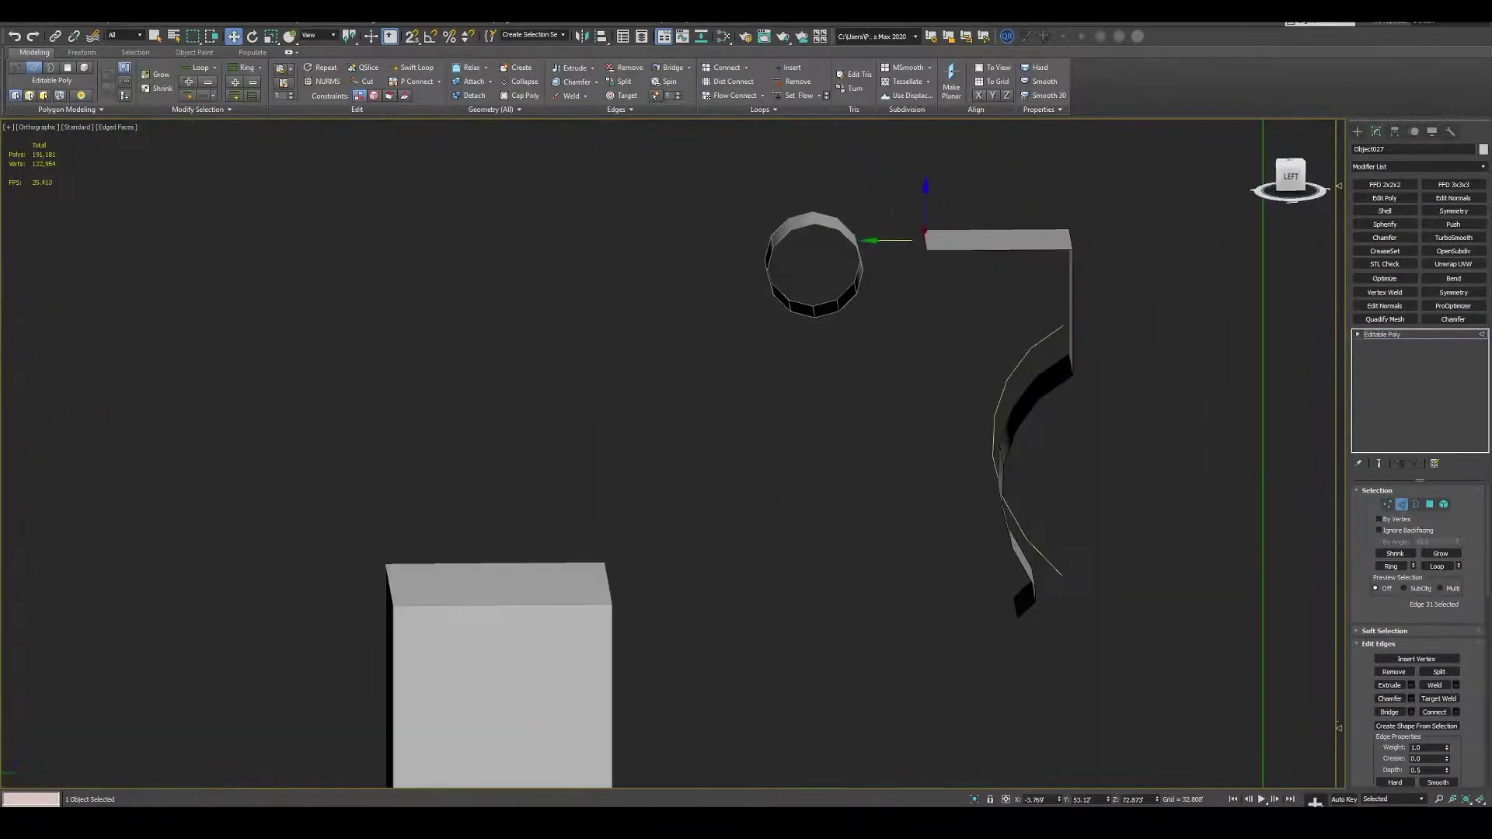
key(l)
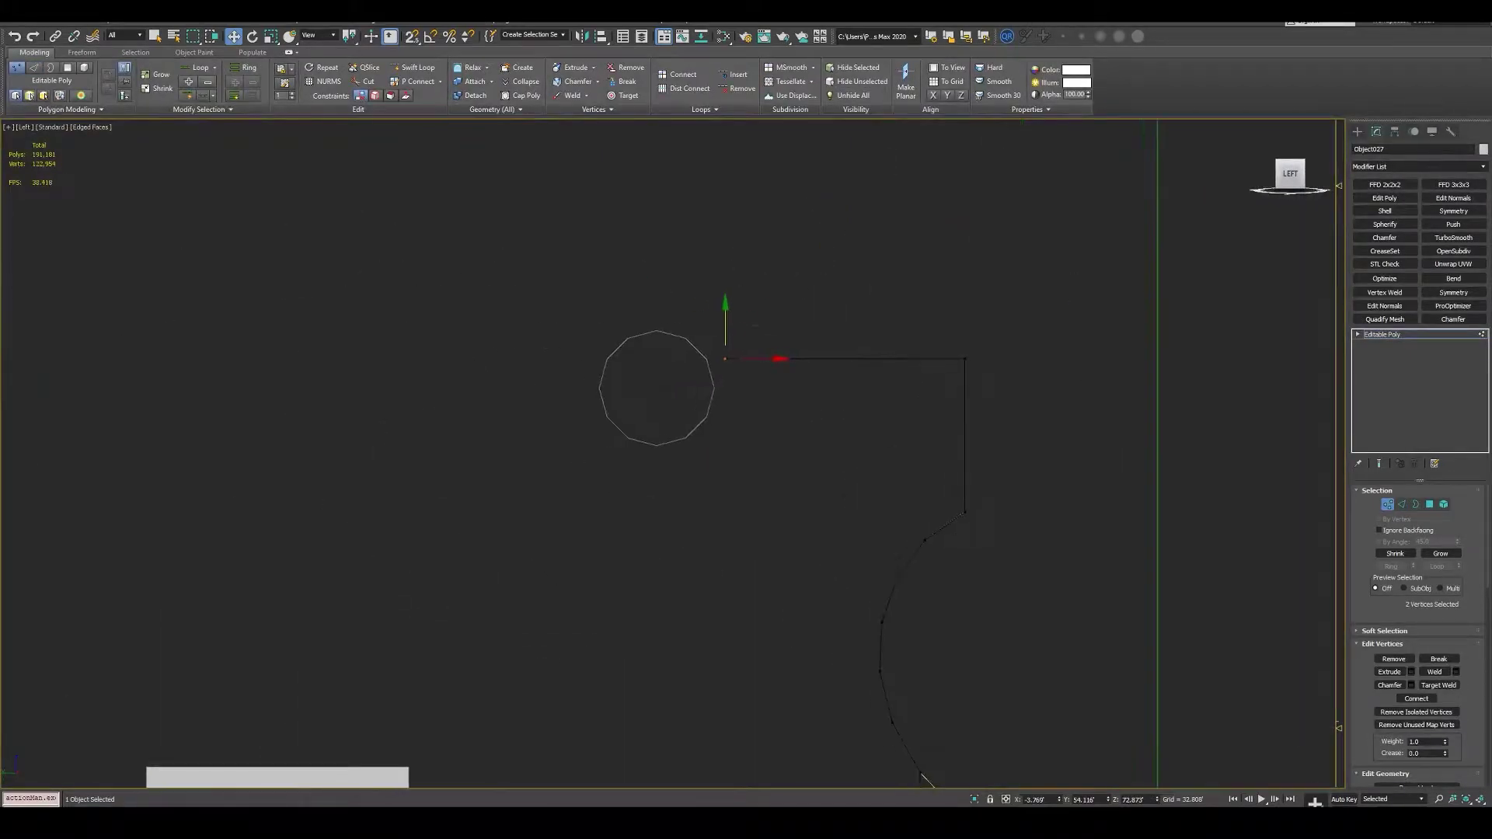
- Select the circle ring and pick one of its polygons in Polygon mode
click(687, 355)
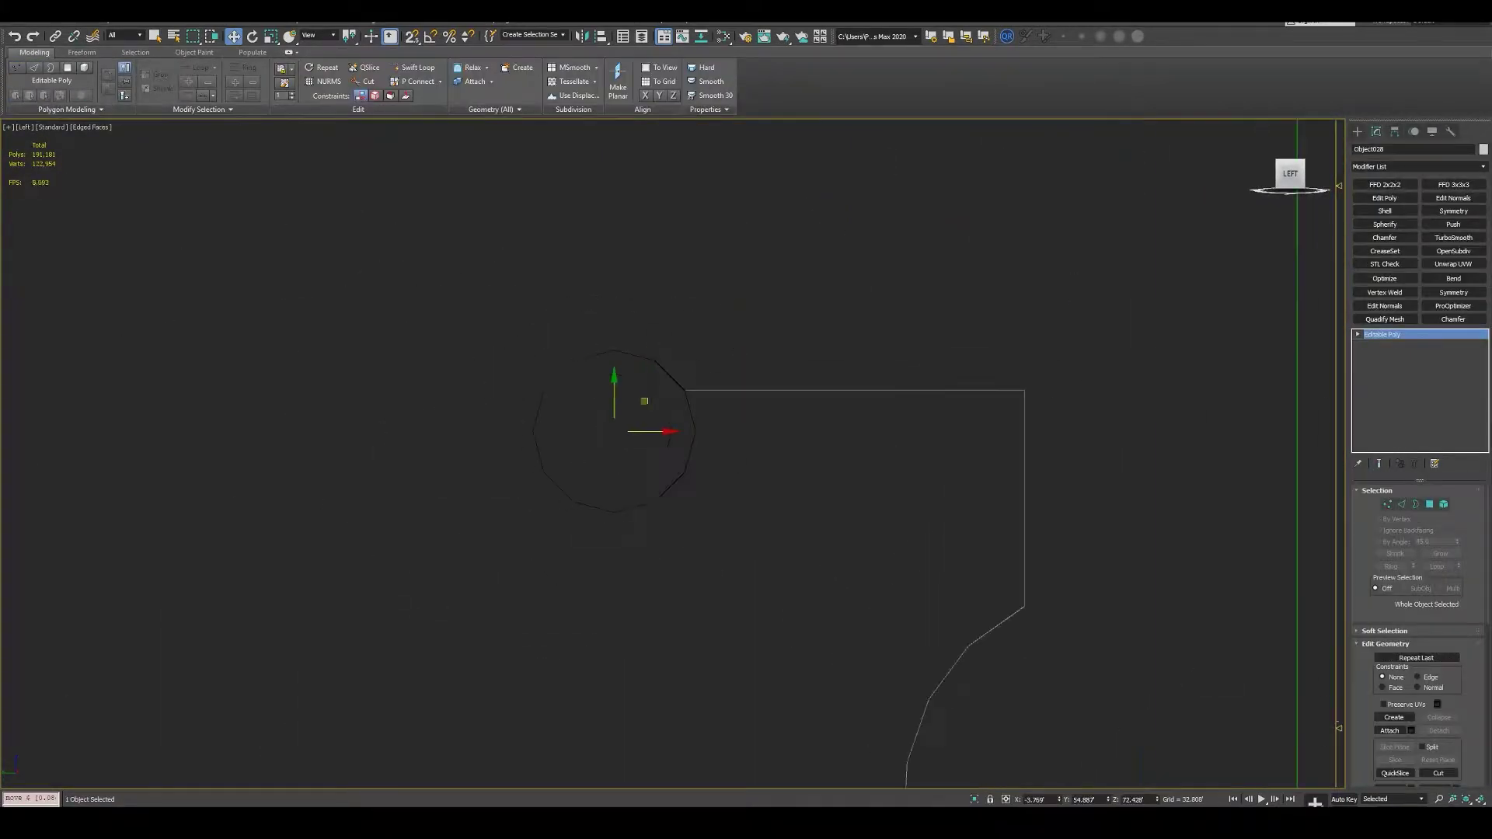
alt+middle_drag(700, 435, 777, 420)
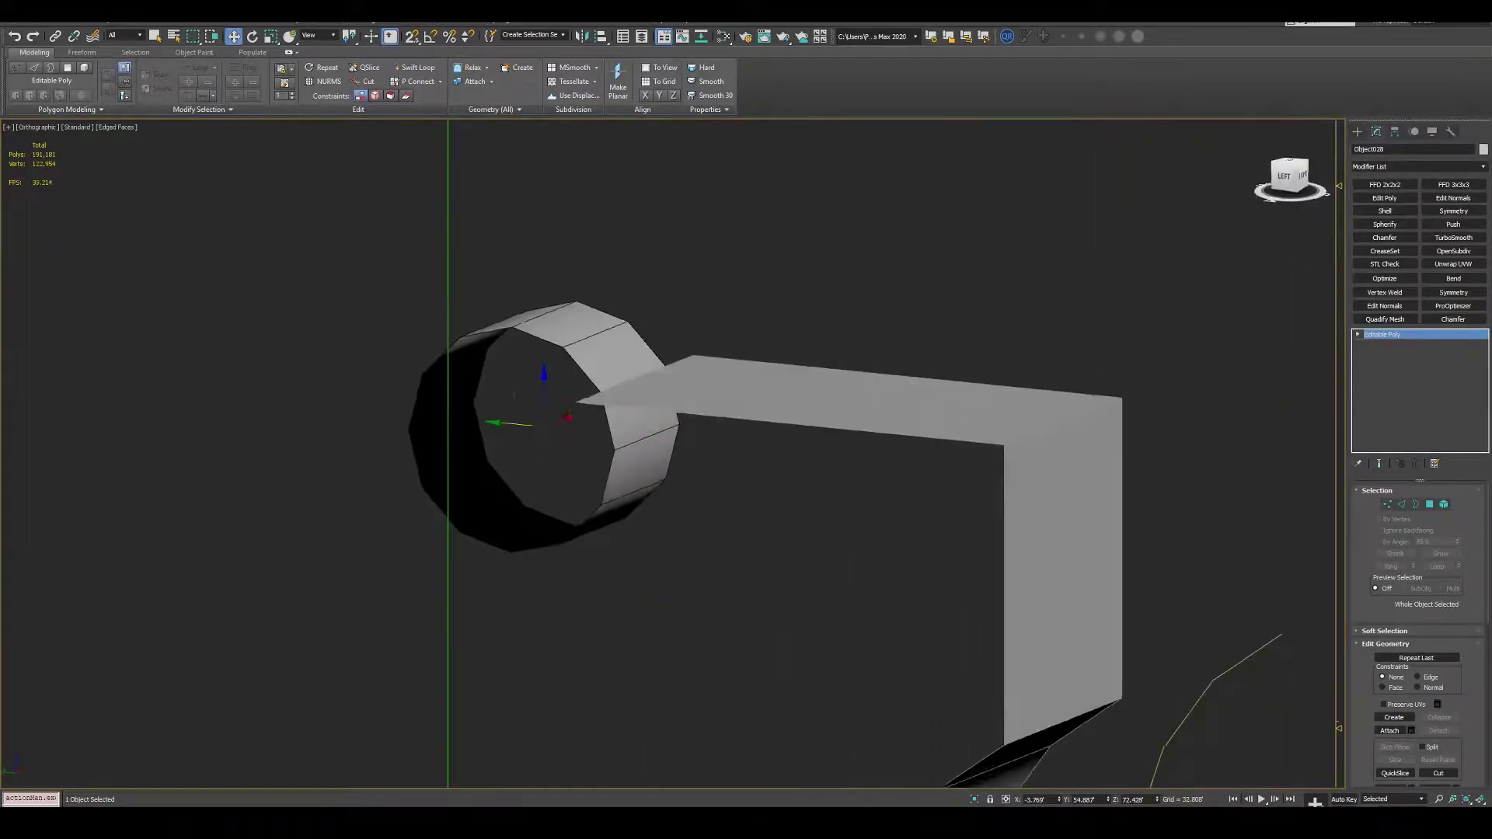
right_click(905, 333)
click(879, 315)
click(791, 354)
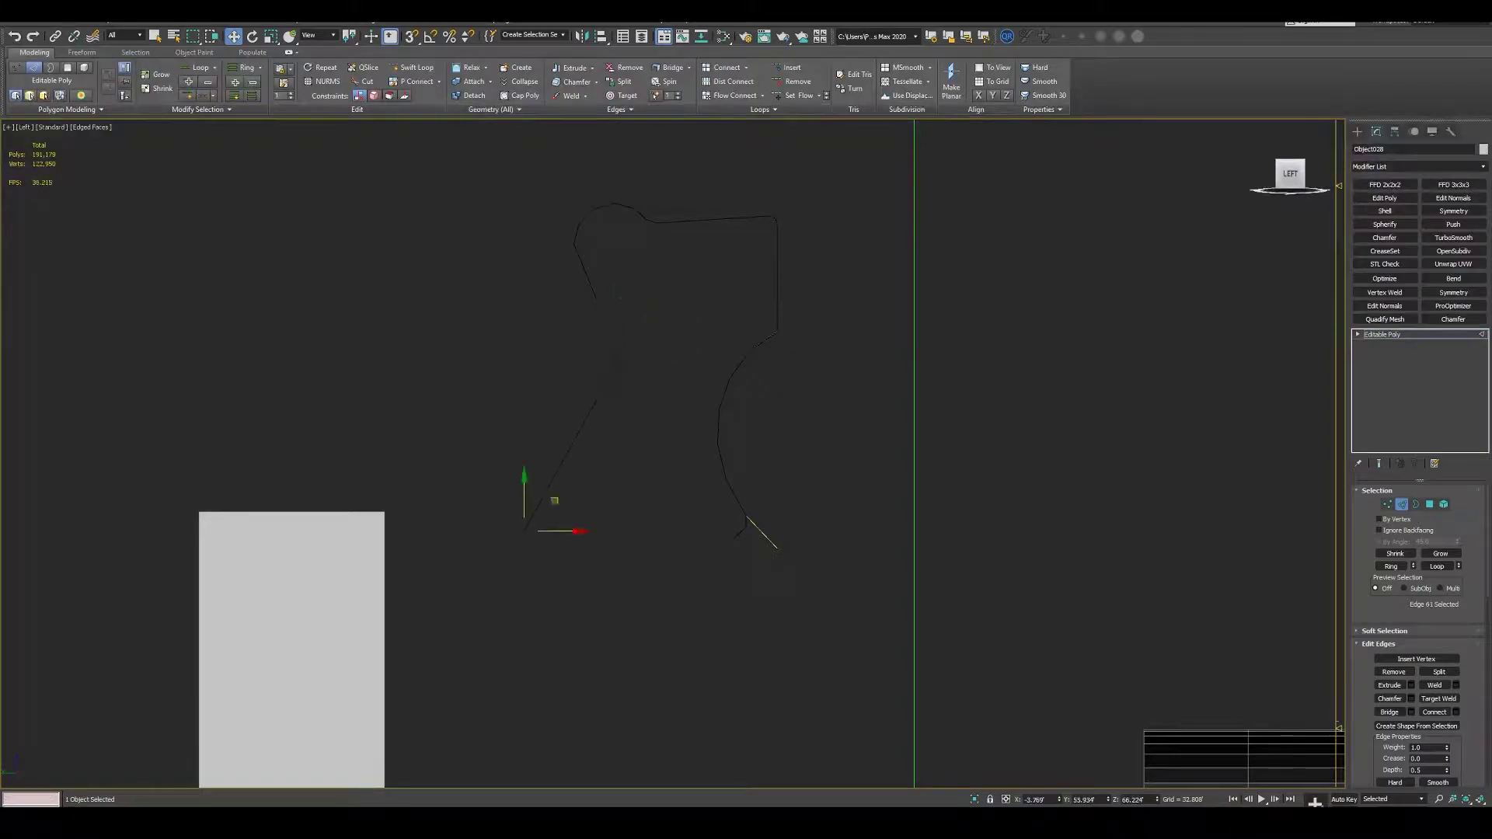
- Pan and orbit to inspect the outline piece, then return to the flat side view
middle_drag(782, 346, 782, 269)
scroll(782, 269, down, 2)
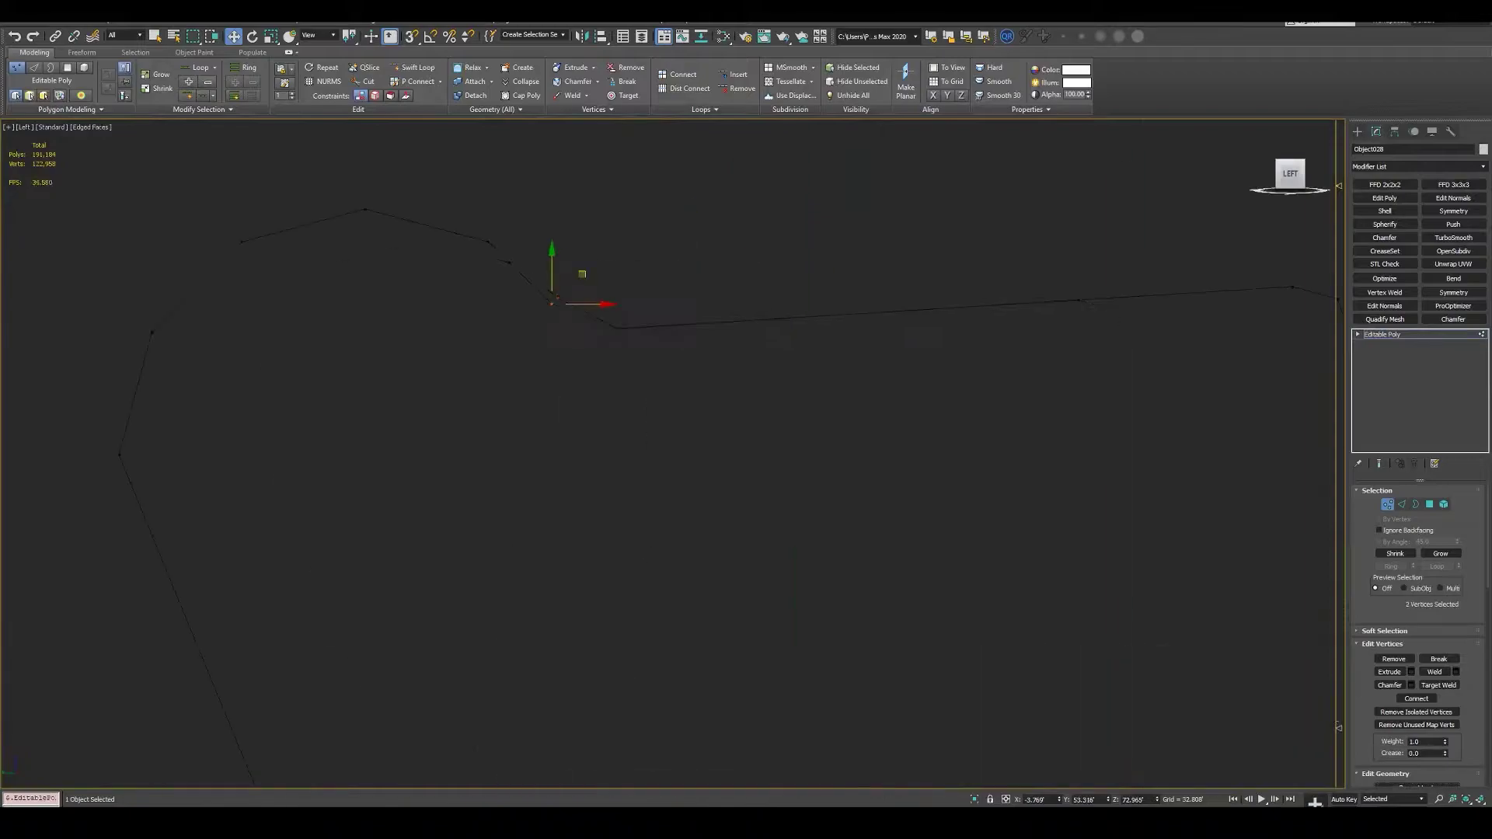
scroll(677, 272, down, 3)
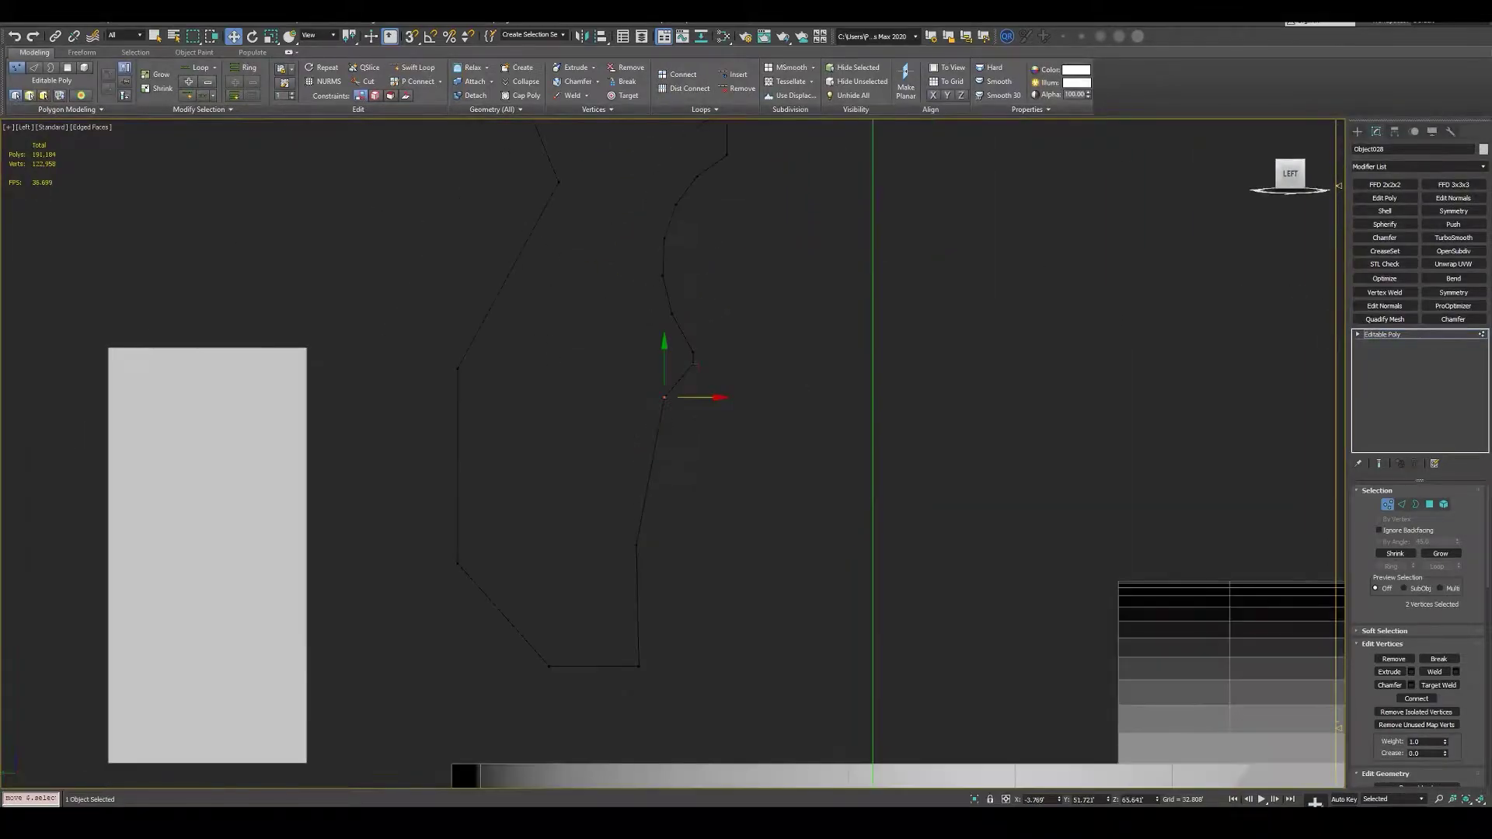
scroll(436, 381, down, 2)
scroll(436, 381, down, 2)
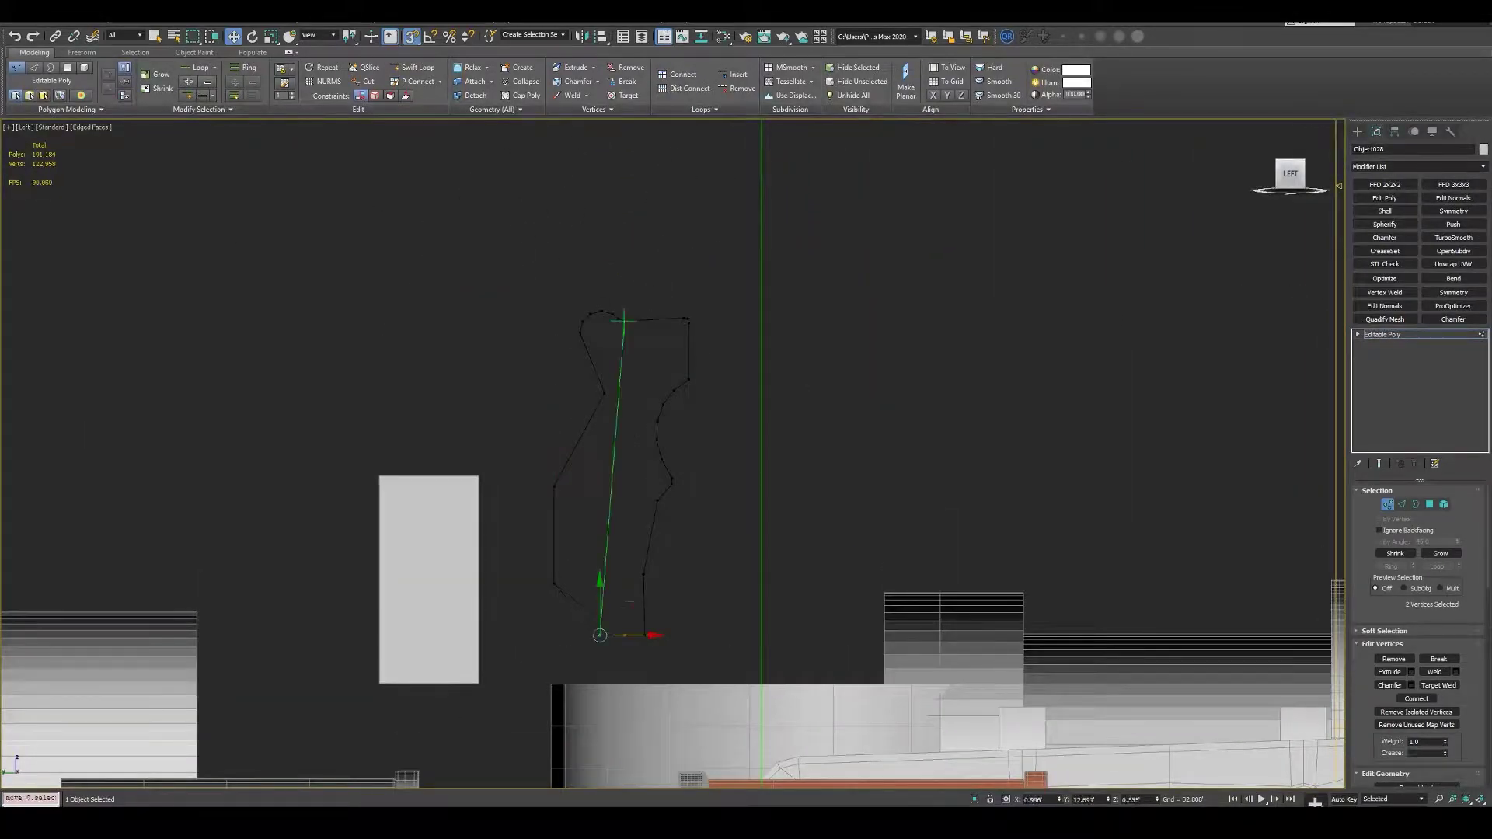
key(1)
drag(1290, 175, 1292, 181)
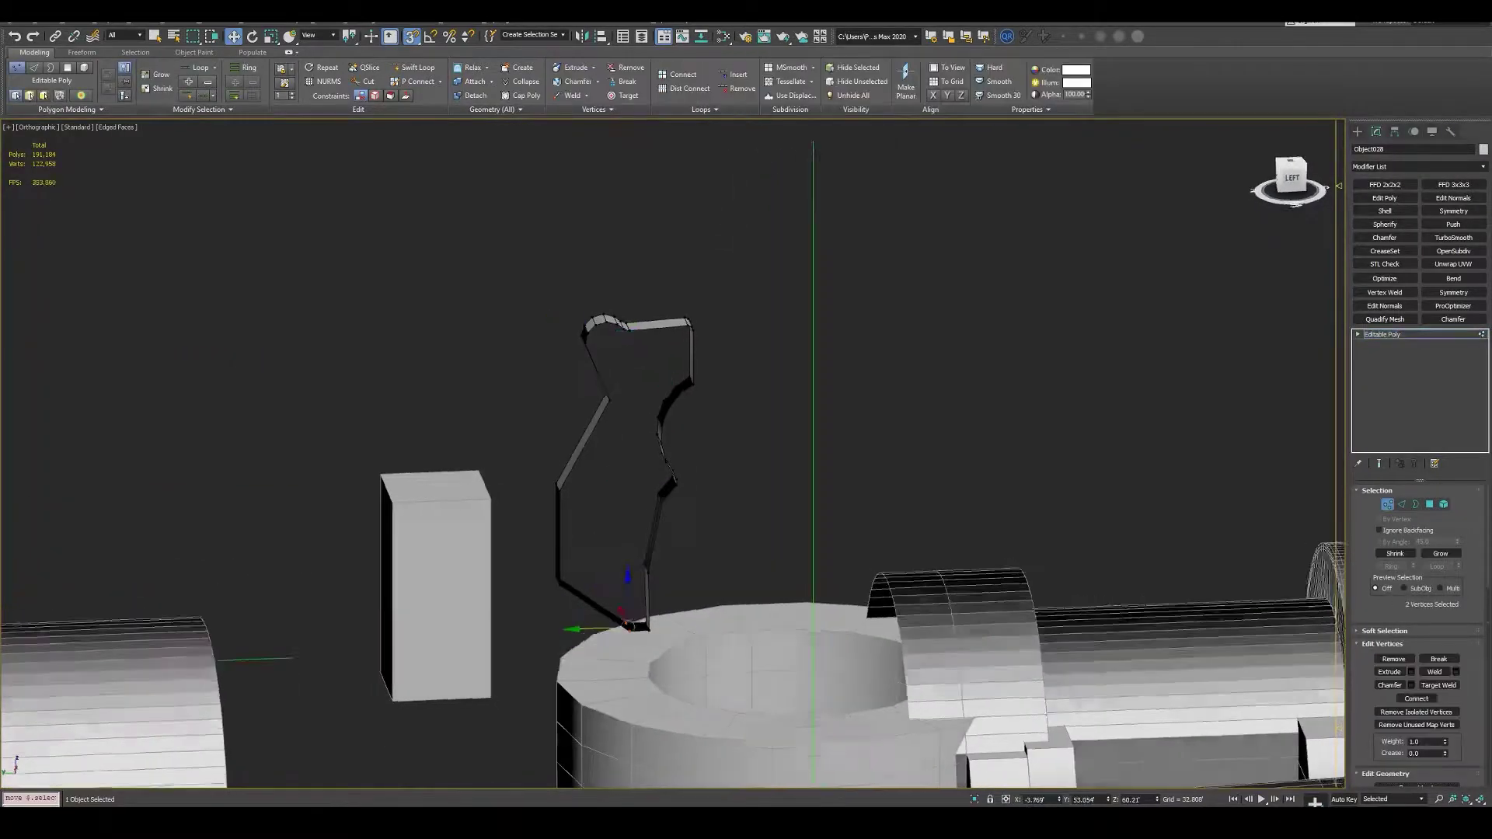
key(l)
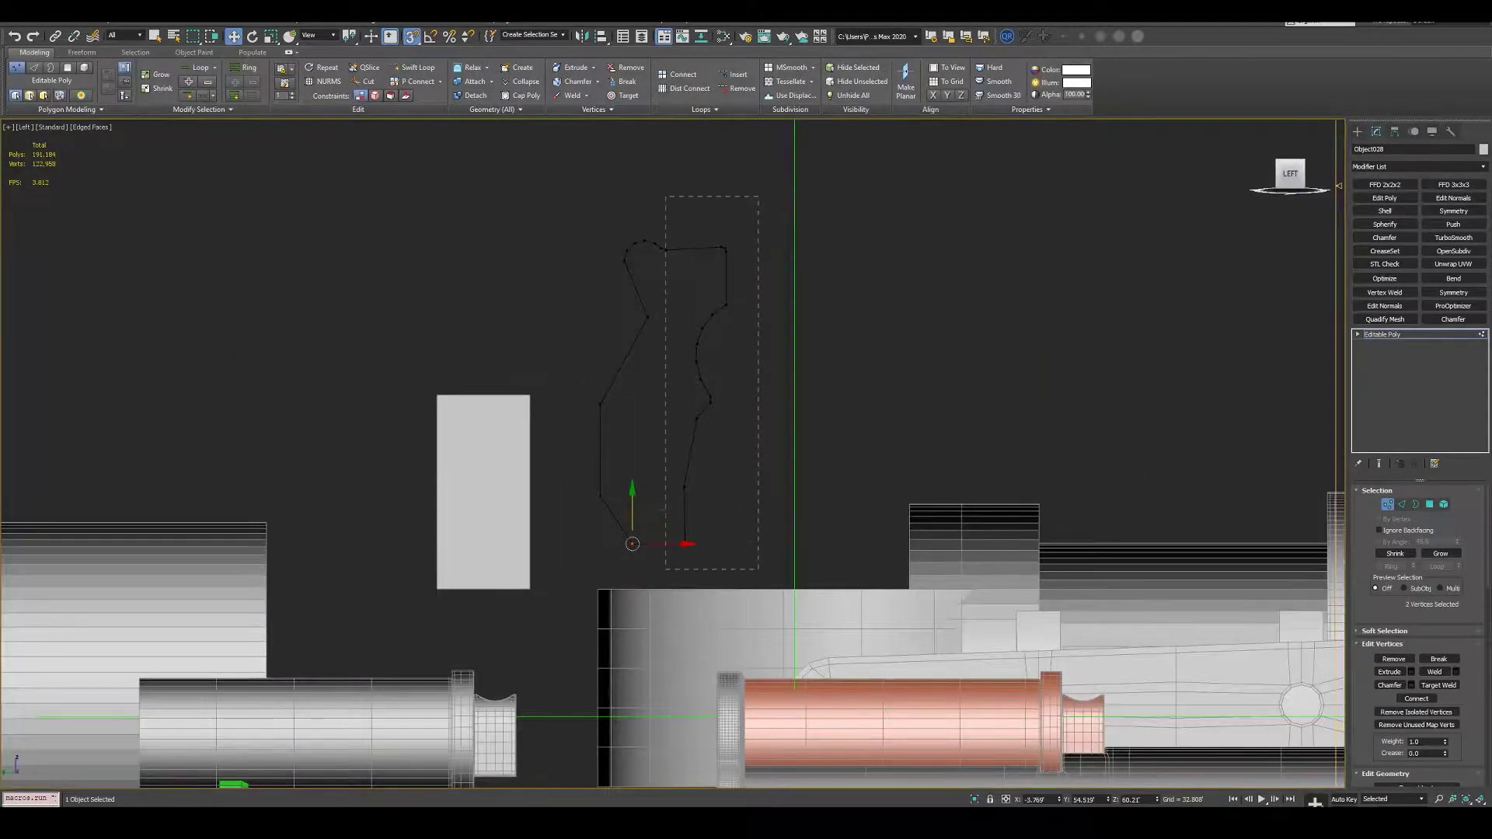
- Move the outline's right-edge and lower-corner vertices to straighten its base, then select all vertices
alt+middle_drag(633, 543, 591, 482)
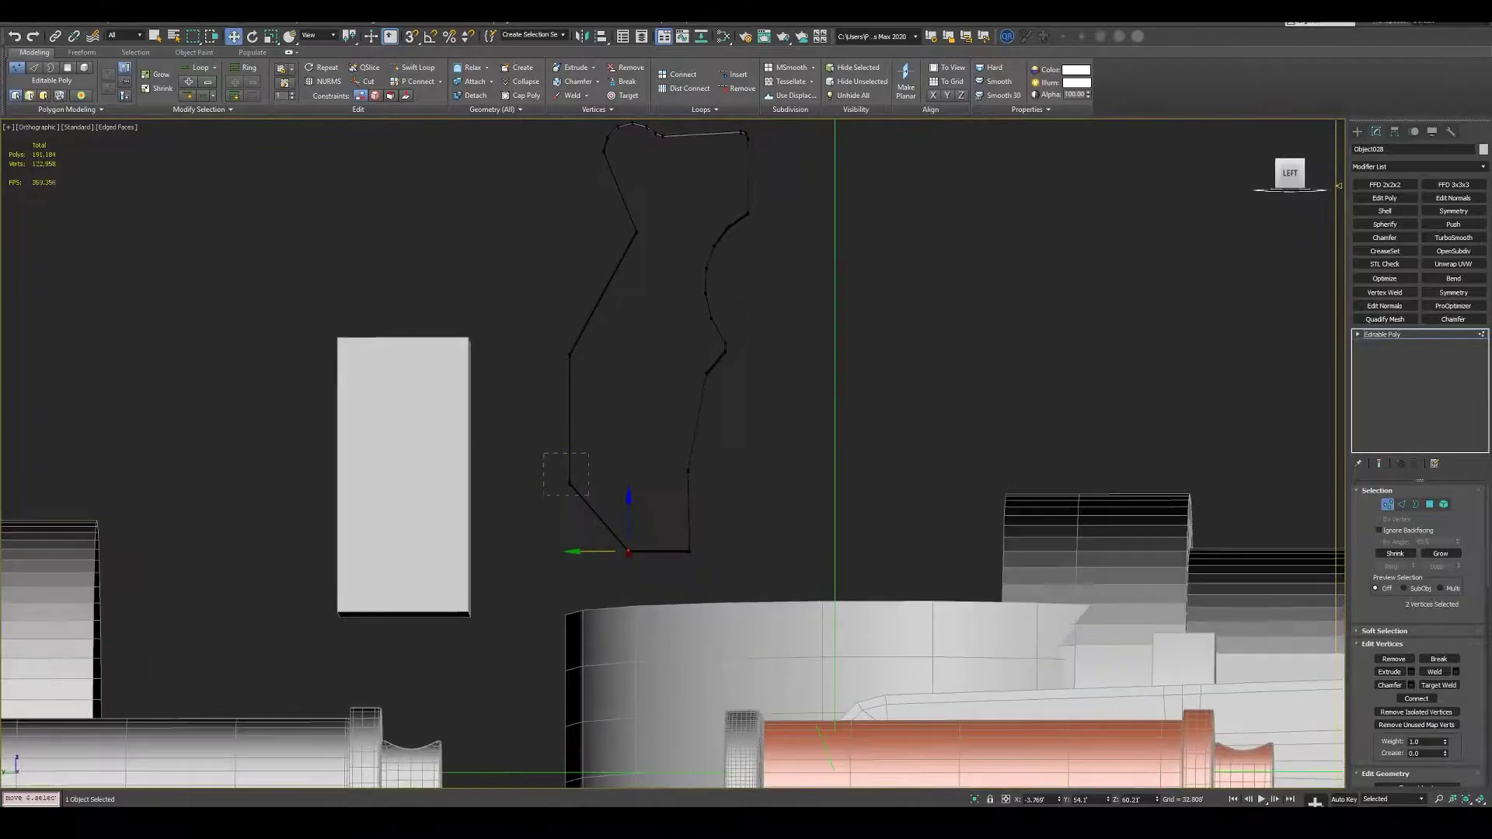
drag(556, 374, 594, 528)
click(711, 404)
mouse_move(712, 404)
middle_down()
mouse_move(707, 521)
mouse_move(696, 342)
mouse_move(674, 443)
mouse_move(637, 412)
mouse_move(676, 327)
middle_up()
scroll(645, 404, up, 2)
scroll(673, 435, up, 2)
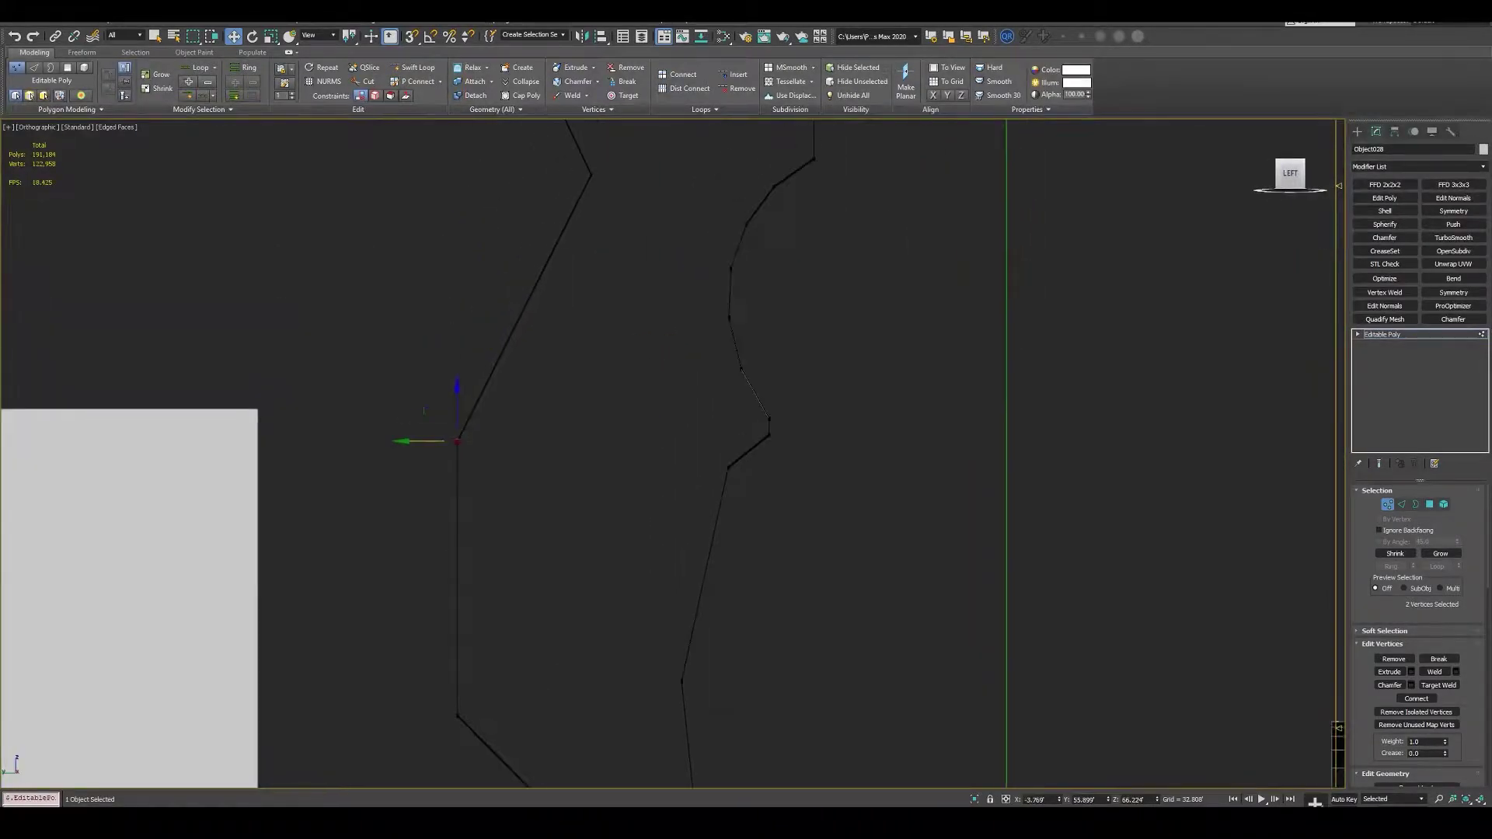
scroll(668, 435, down, 2)
scroll(669, 435, down, 3)
mouse_move(668, 435)
alt+middle_down()
mouse_move(676, 404)
mouse_move(653, 435)
alt+middle_up()
scroll(669, 435, up, 3)
scroll(669, 435, down, 2)
key(ctrl+a)
scroll(668, 435, down, 3)
scroll(668, 436, up, 2)
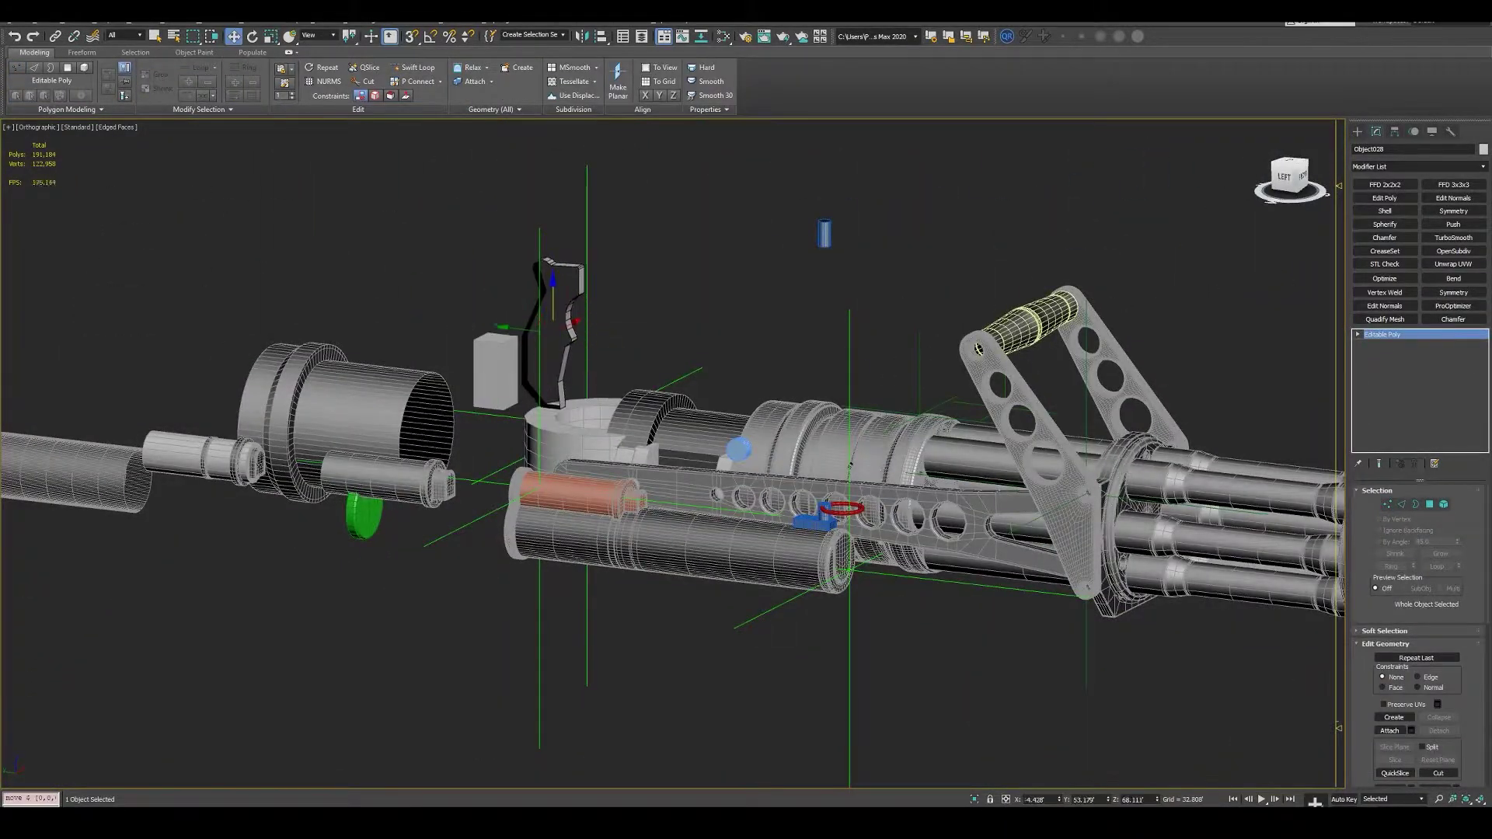
- Orbit out to the whole minigun and rotate, move and scale the carry-handle bar
scroll(849, 465, down, 2)
alt+middle_drag(850, 465, 824, 459)
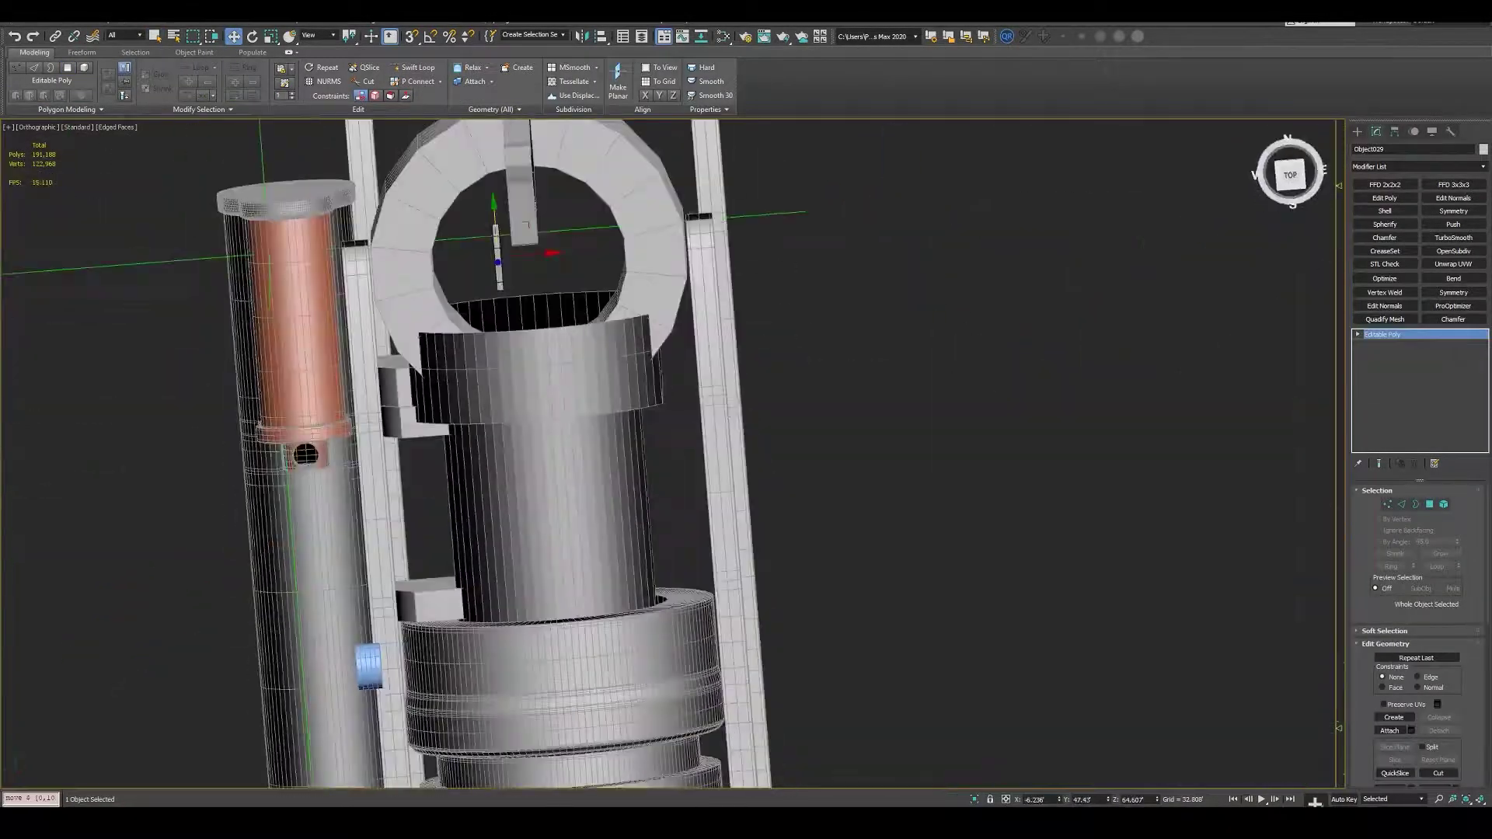
key(e)
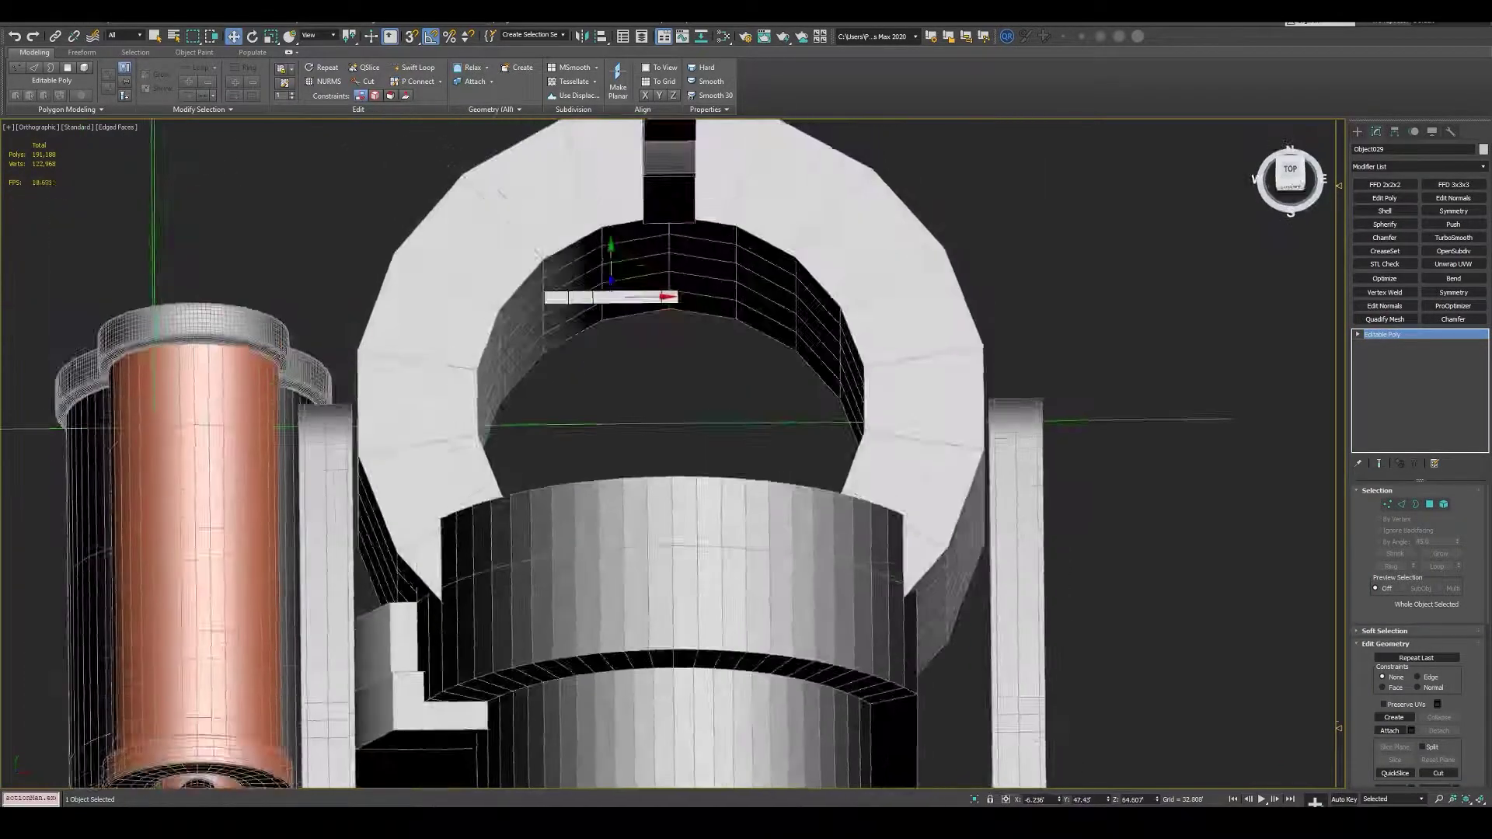
key(w)
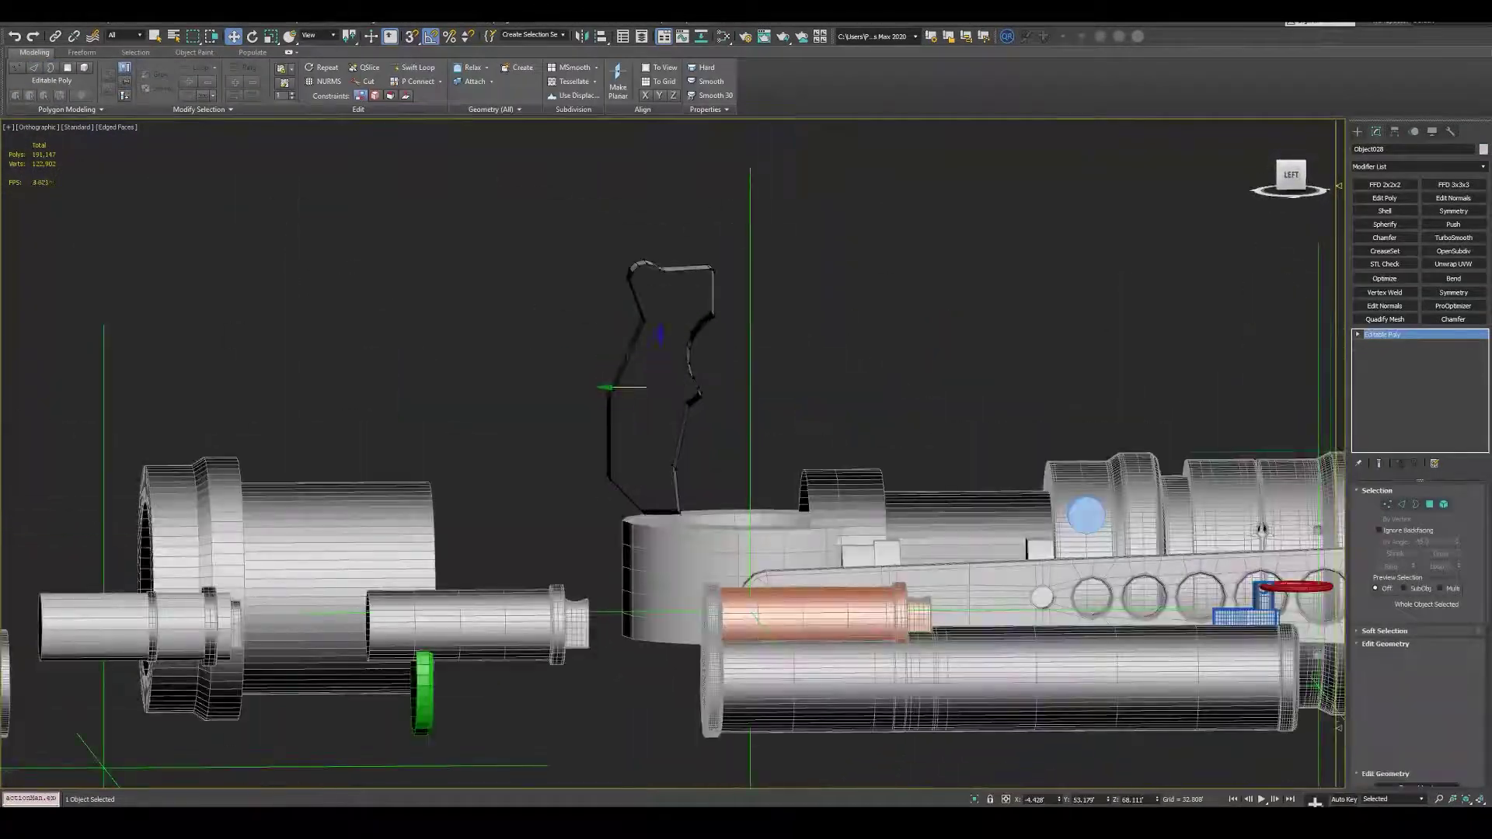
key(r)
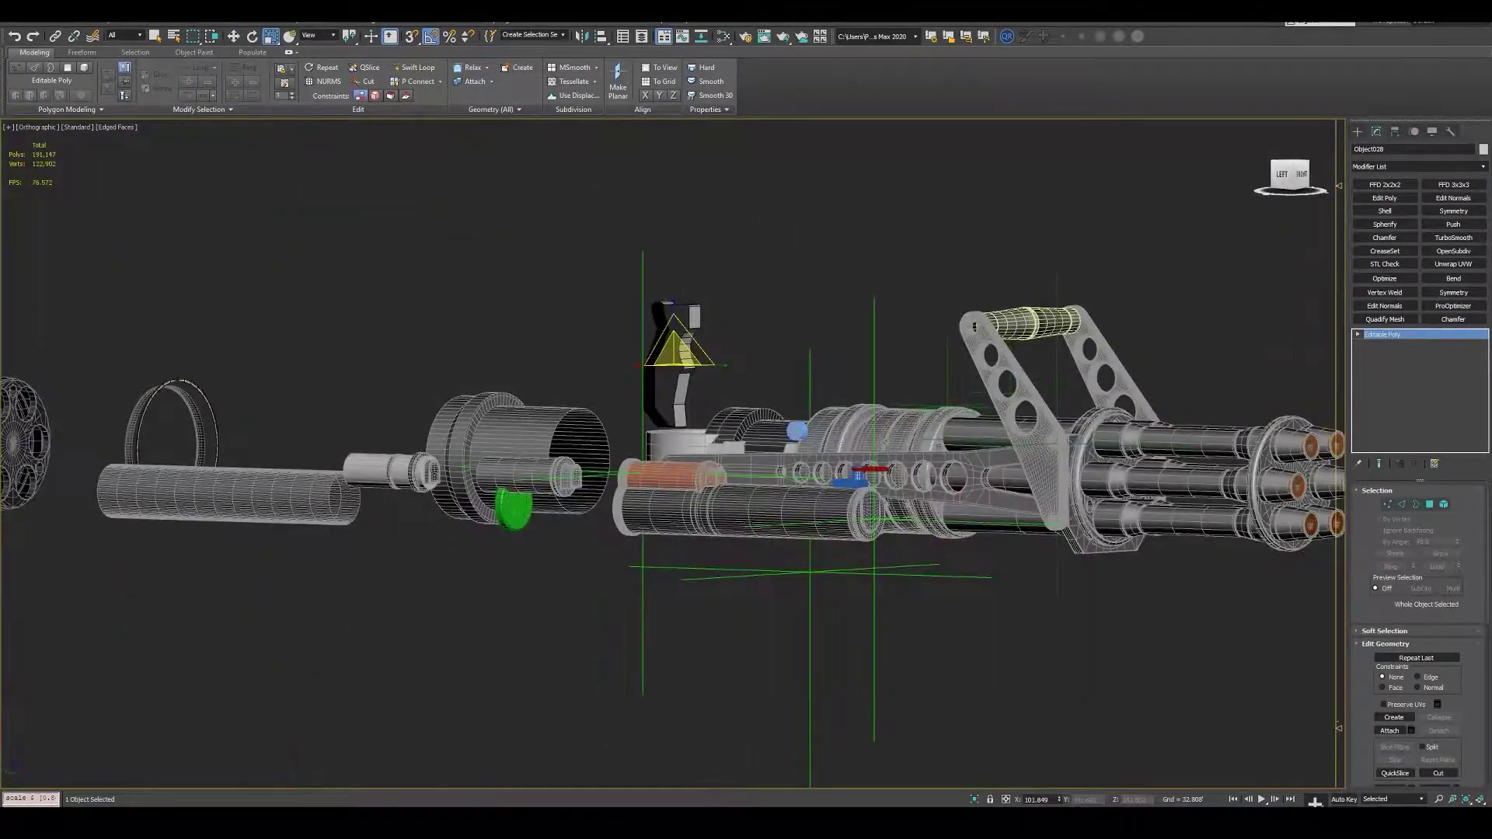
key(w)
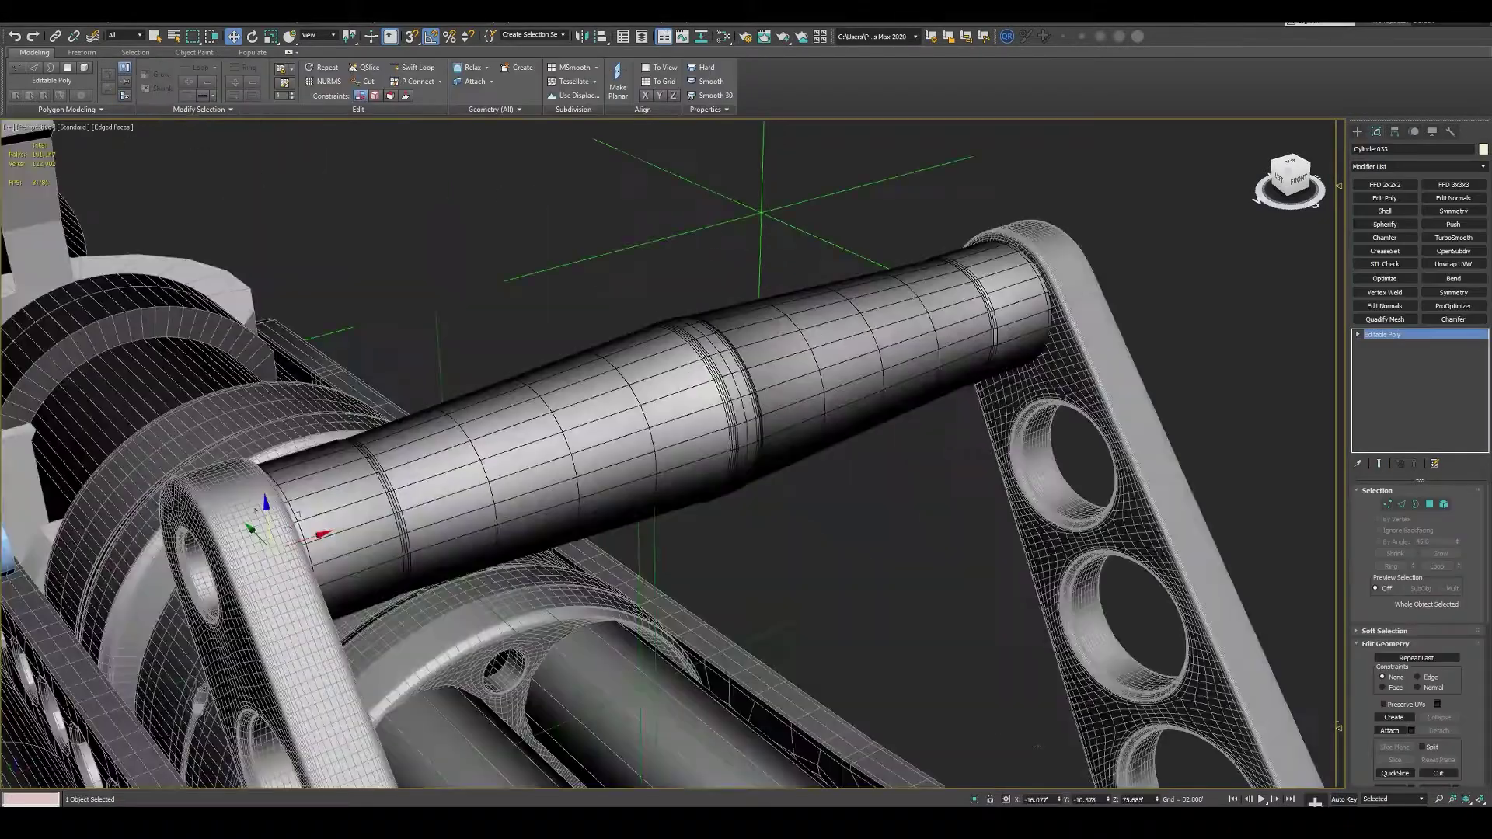
- Scale the handle's middle ring at vertex level and add a Symmetry modifier
key(r)
key(1)
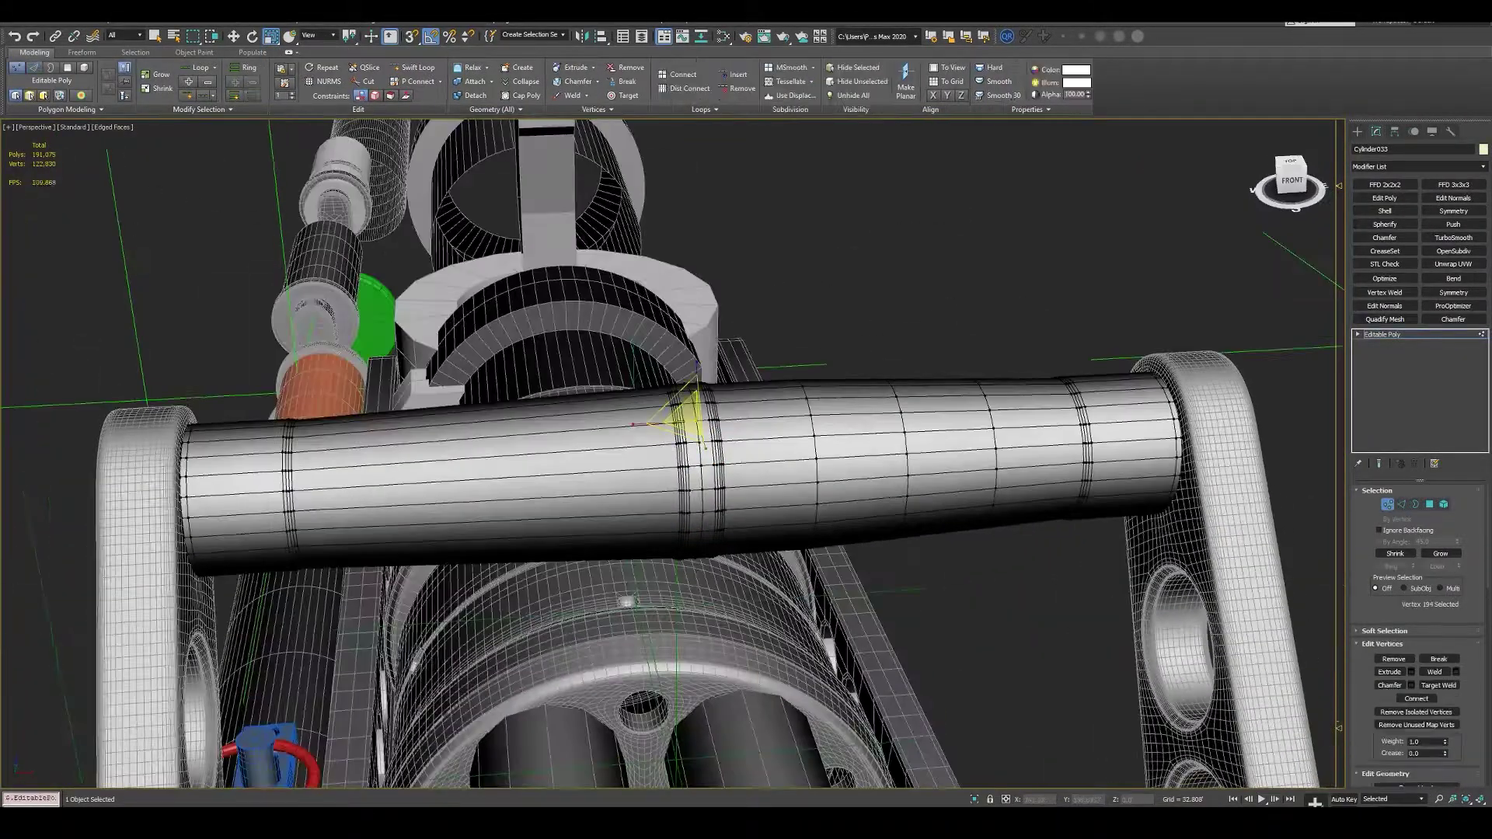
click(1454, 210)
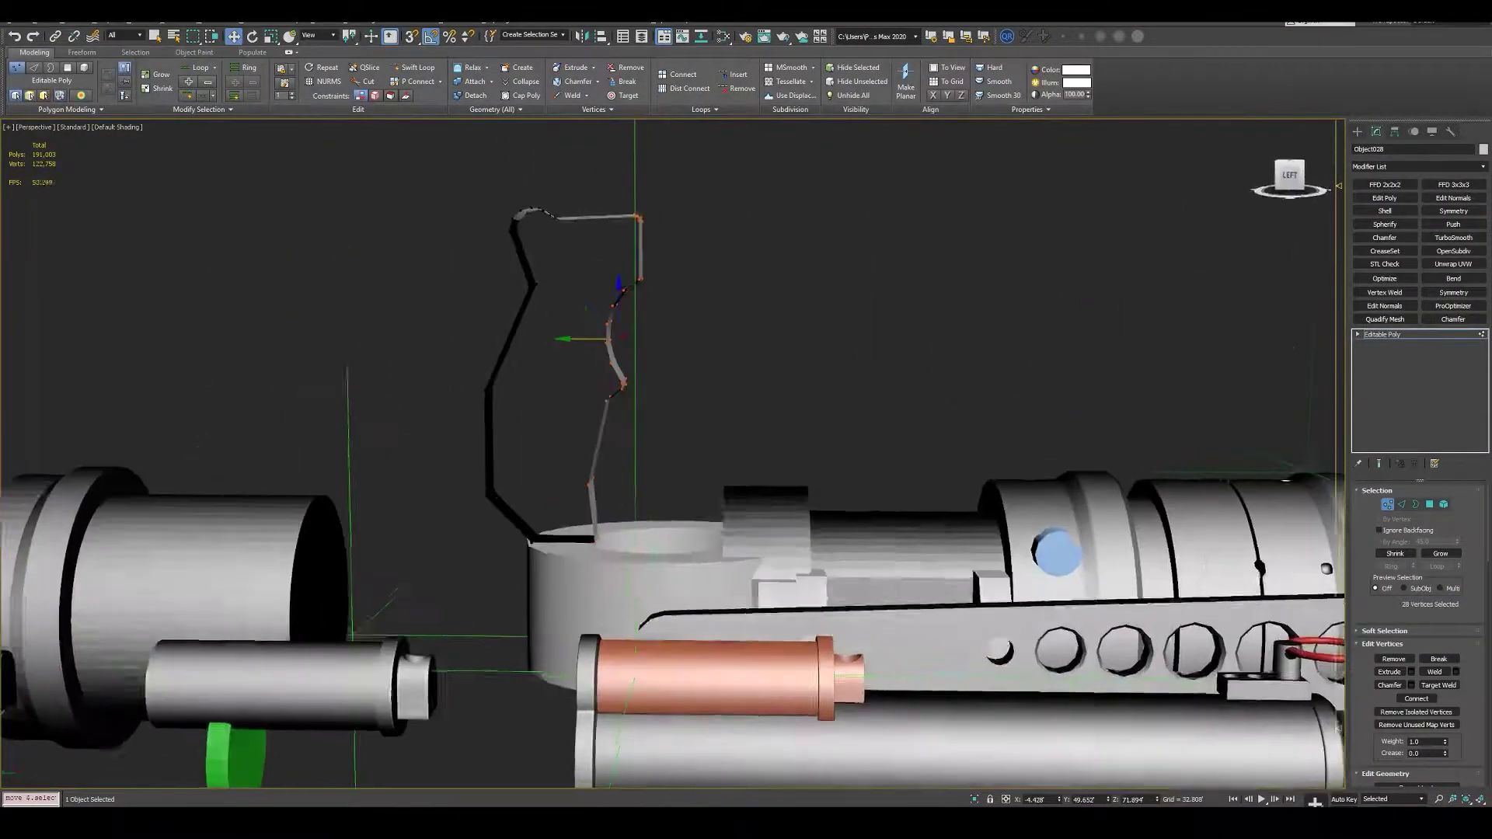
- Select a trim outline point and bring it down onto the round housing
scroll(673, 455, up, 5)
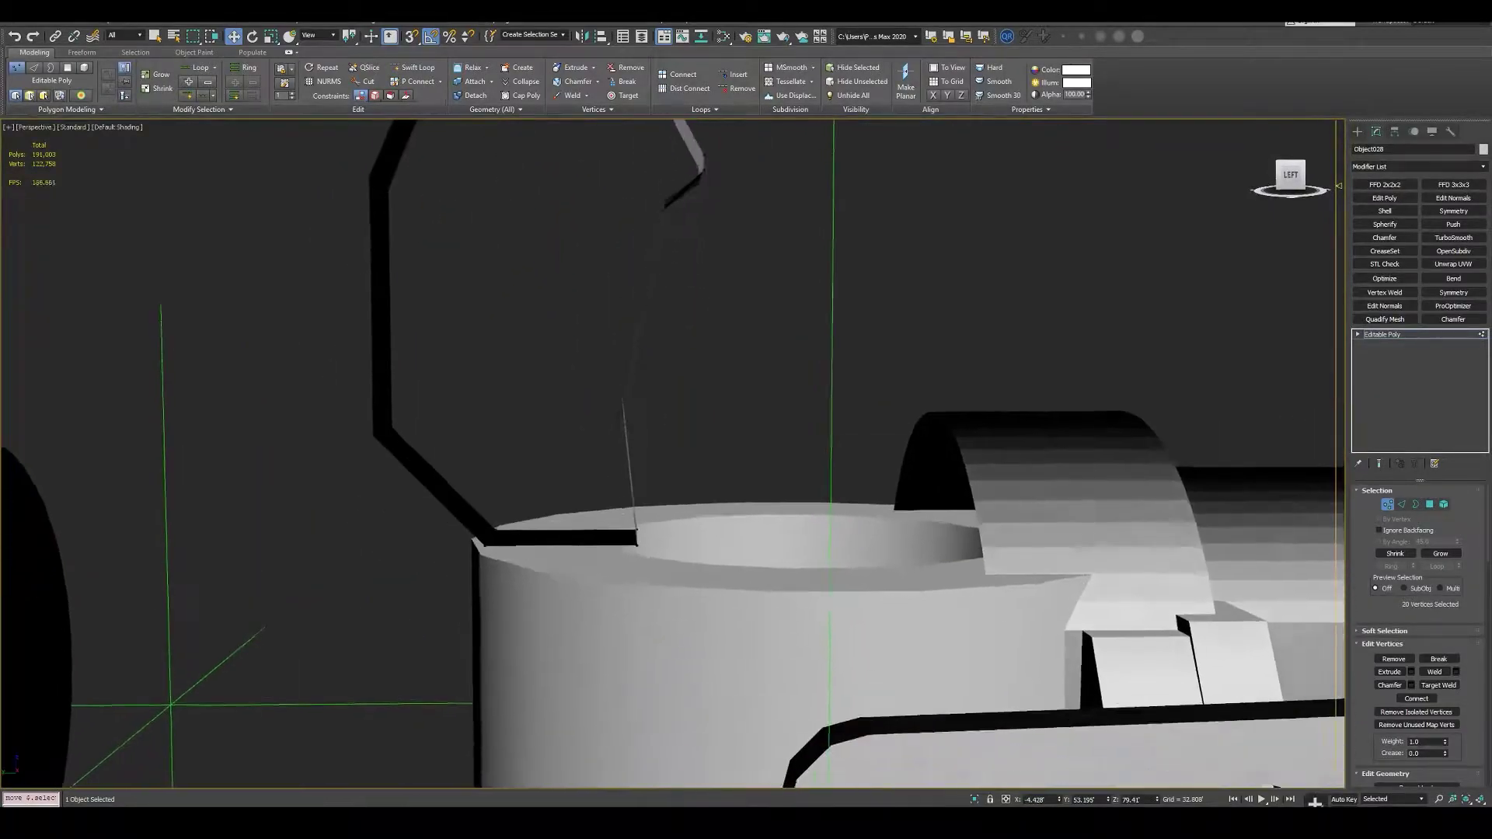
click(617, 333)
middle_drag(710, 421, 724, 530)
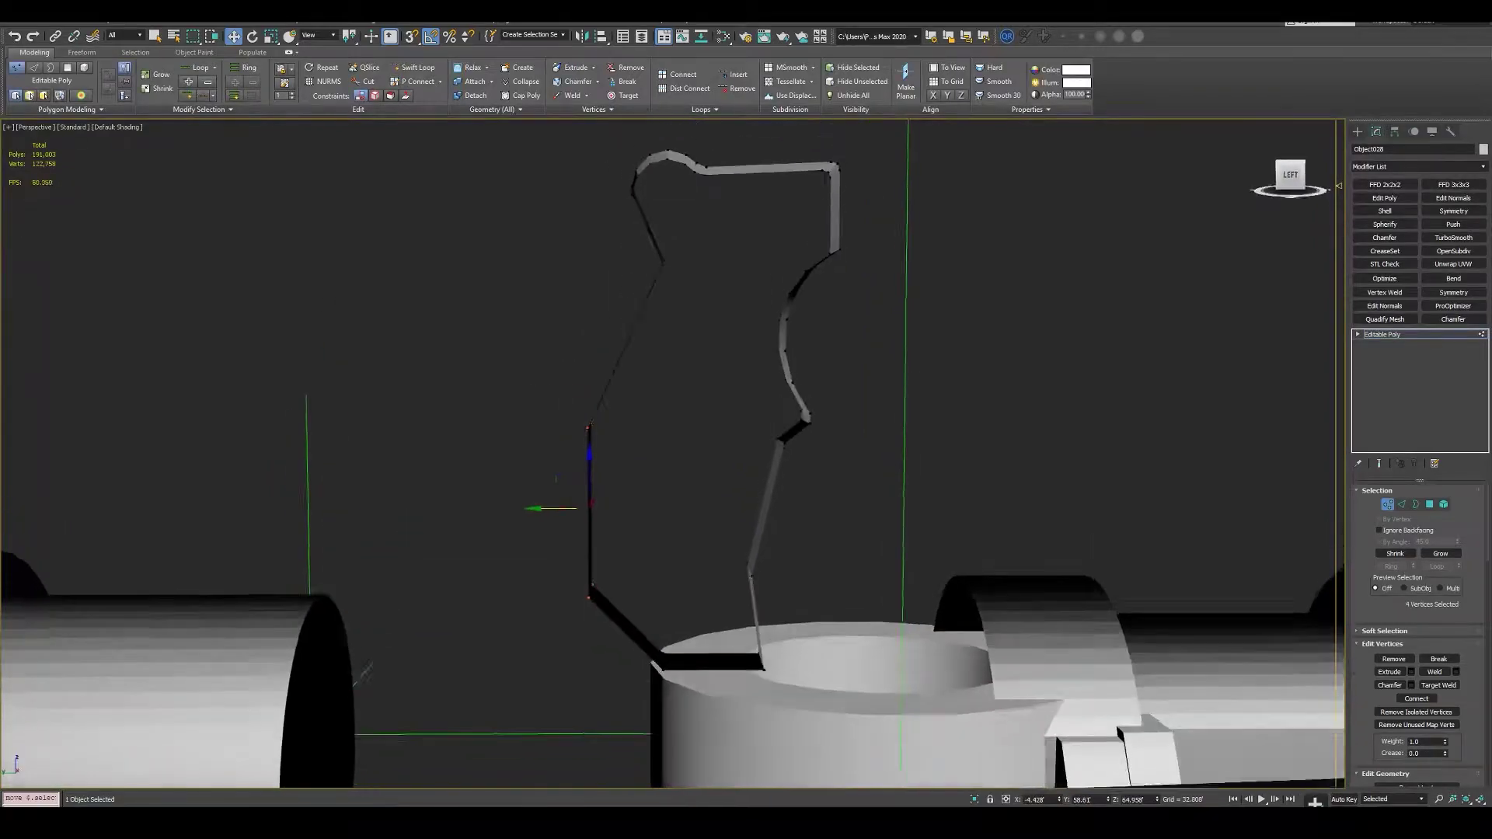
mouse_move(723, 530)
middle_down()
mouse_move(687, 569)
mouse_move(778, 544)
middle_up()
- Check the trim outline at object level, shaded, from a three-quarter view
key(1)
key(F3)
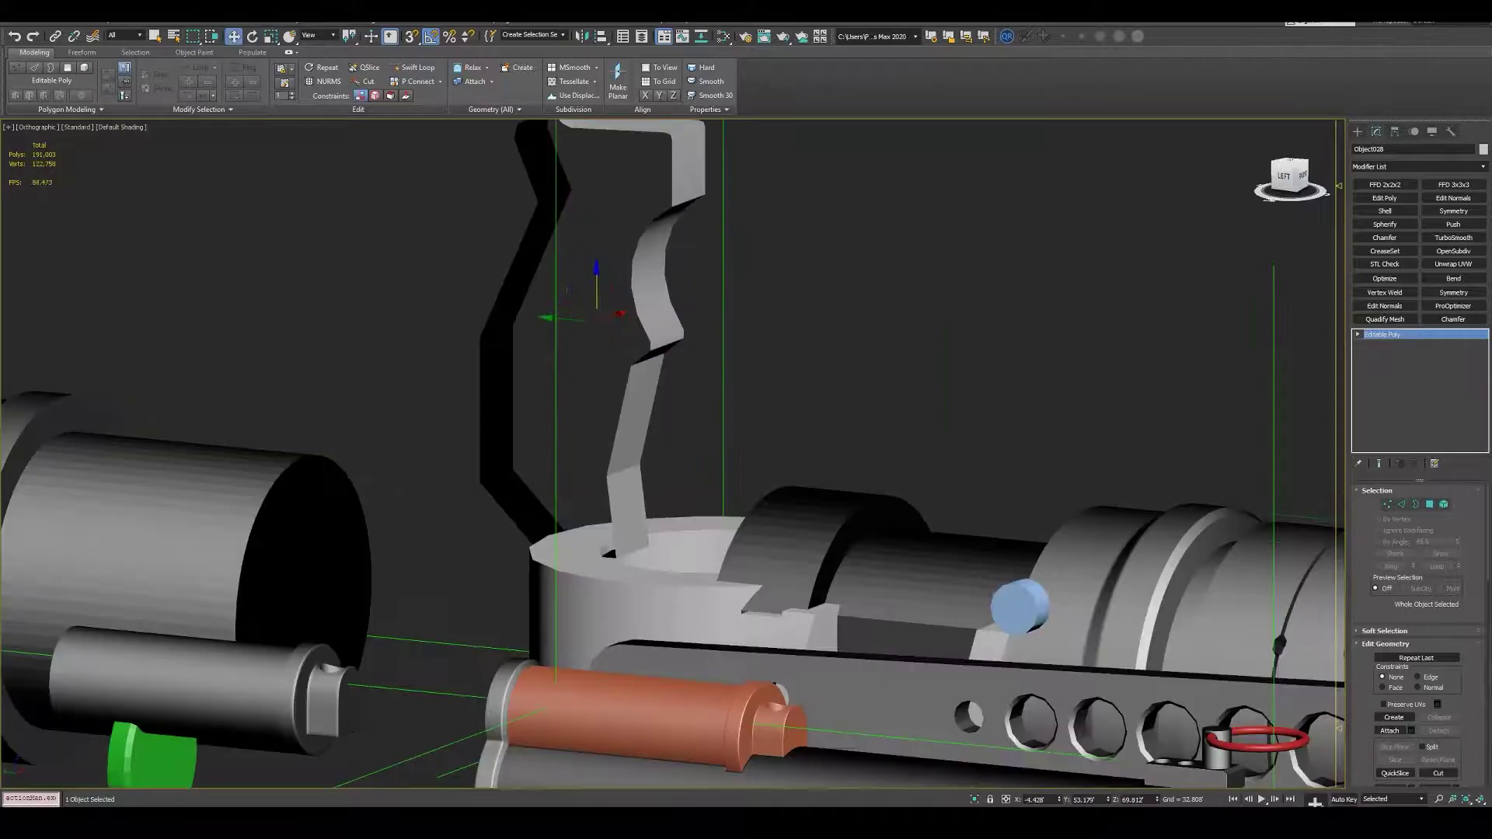
scroll(747, 451, down, 10)
mouse_move(746, 451)
alt+middle_down()
mouse_move(815, 328)
mouse_move(746, 388)
alt+middle_up()
scroll(778, 350, up, 5)
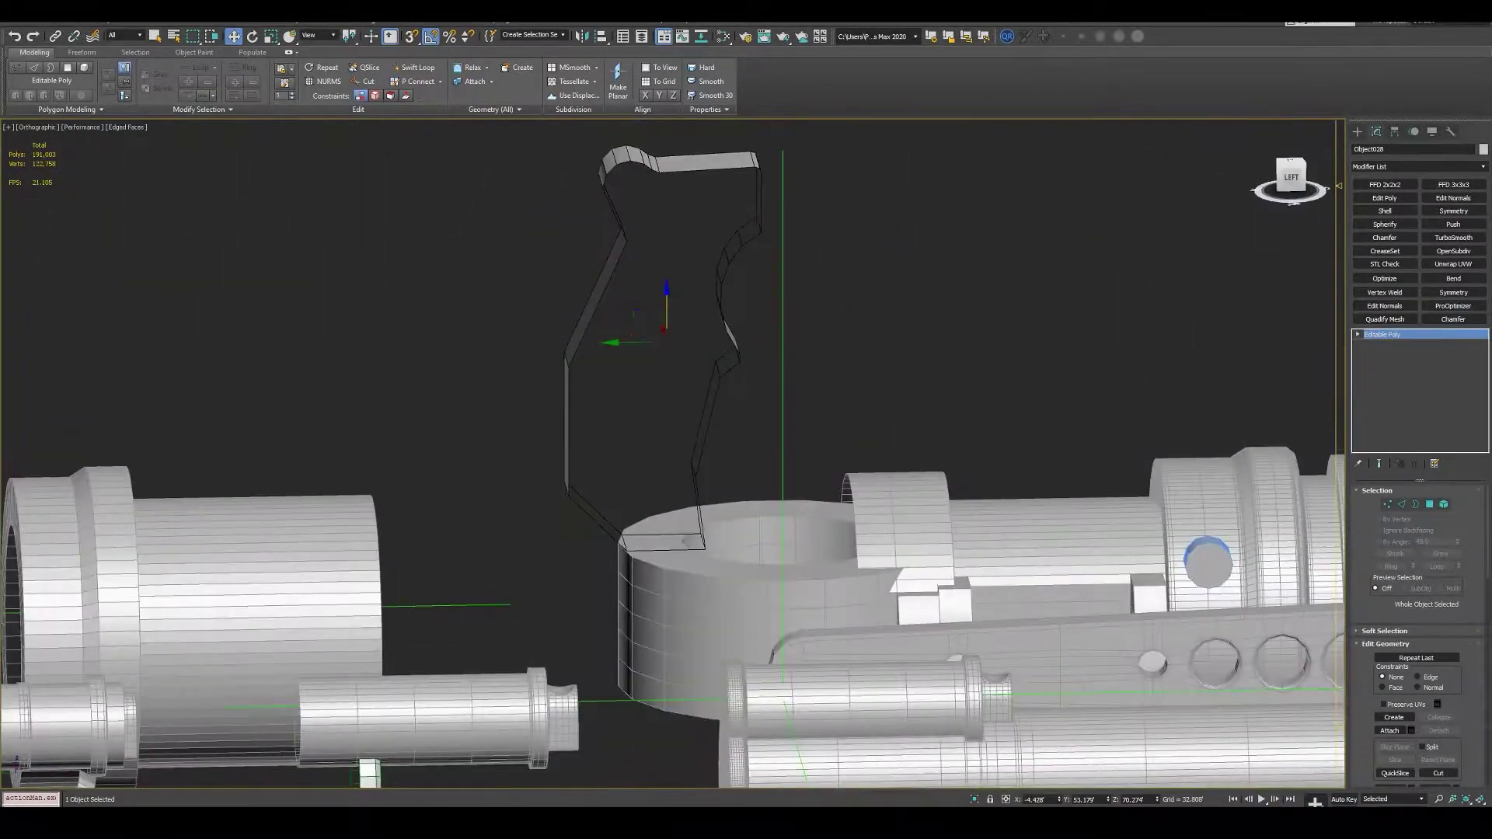
- Chamfer the trim strip's selected corner edges by 0.62
key(2)
scroll(746, 389, down, 3)
click(1412, 698)
drag(614, 340, 964, 278)
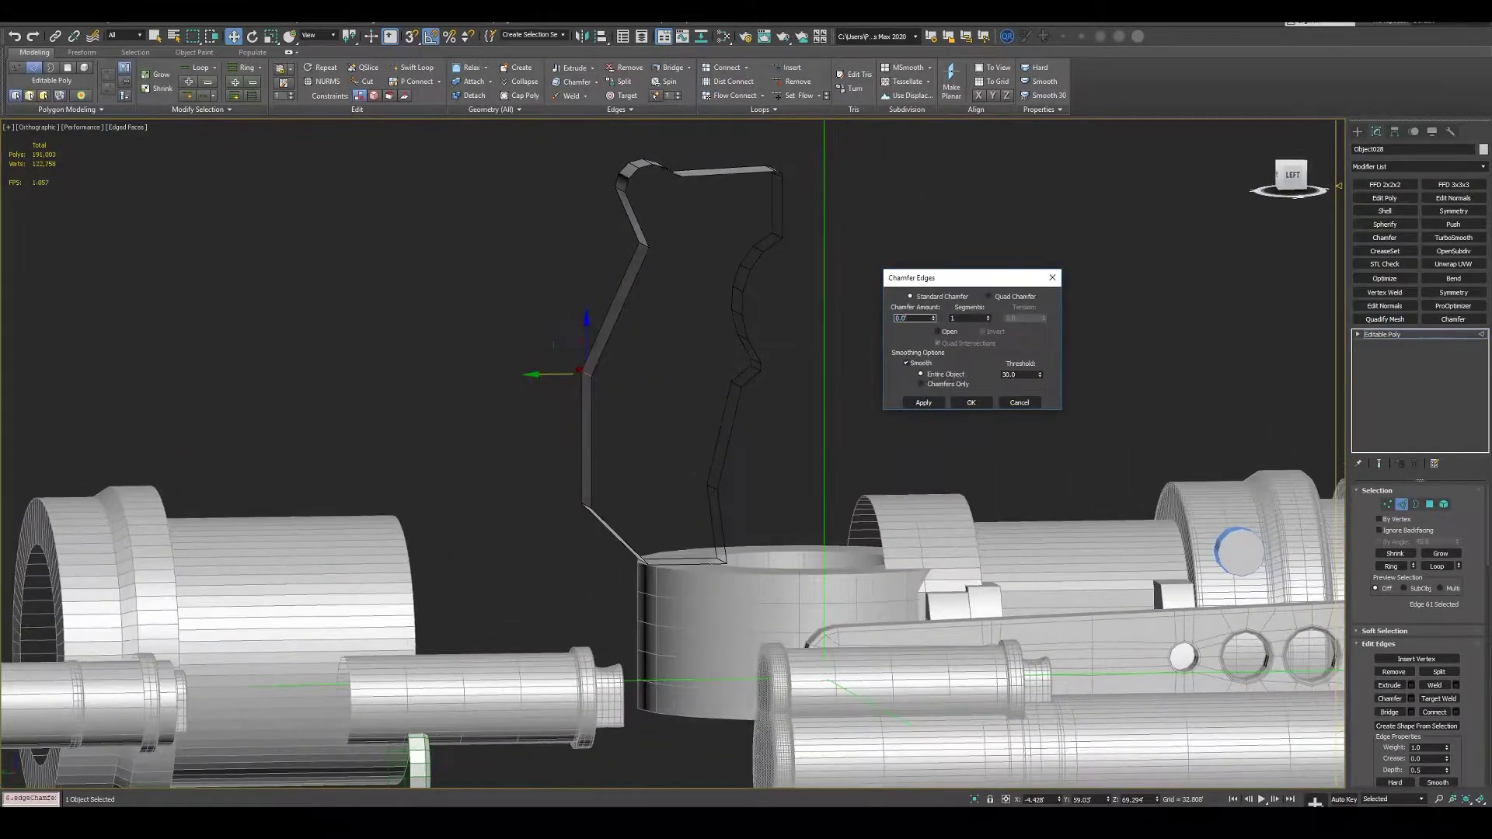
scroll(747, 389, up, 4)
scroll(669, 451, down, 4)
scroll(669, 451, up, 2)
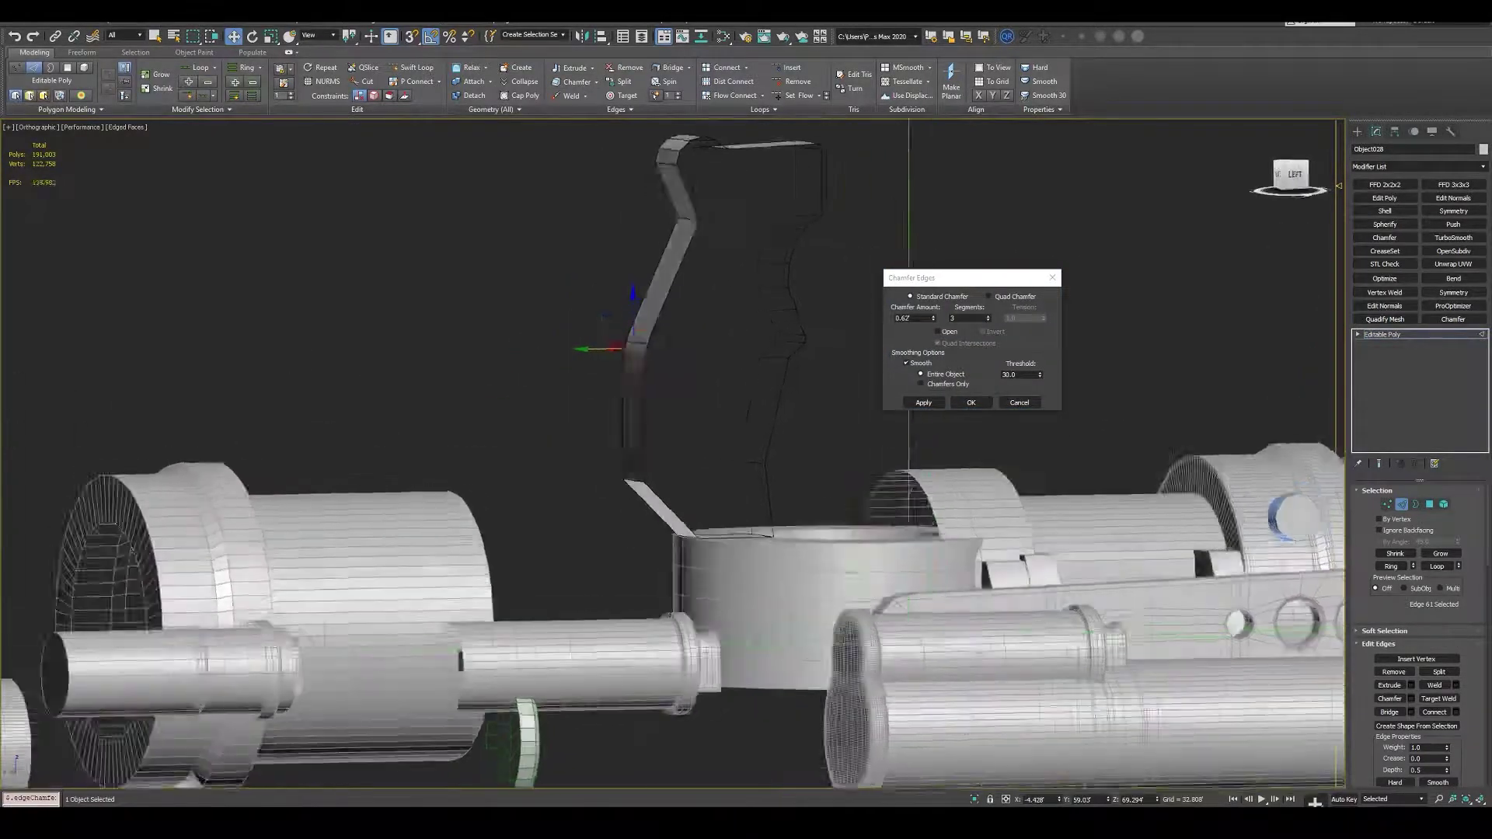
scroll(669, 451, up, 2)
key(Return)
scroll(668, 451, down, 3)
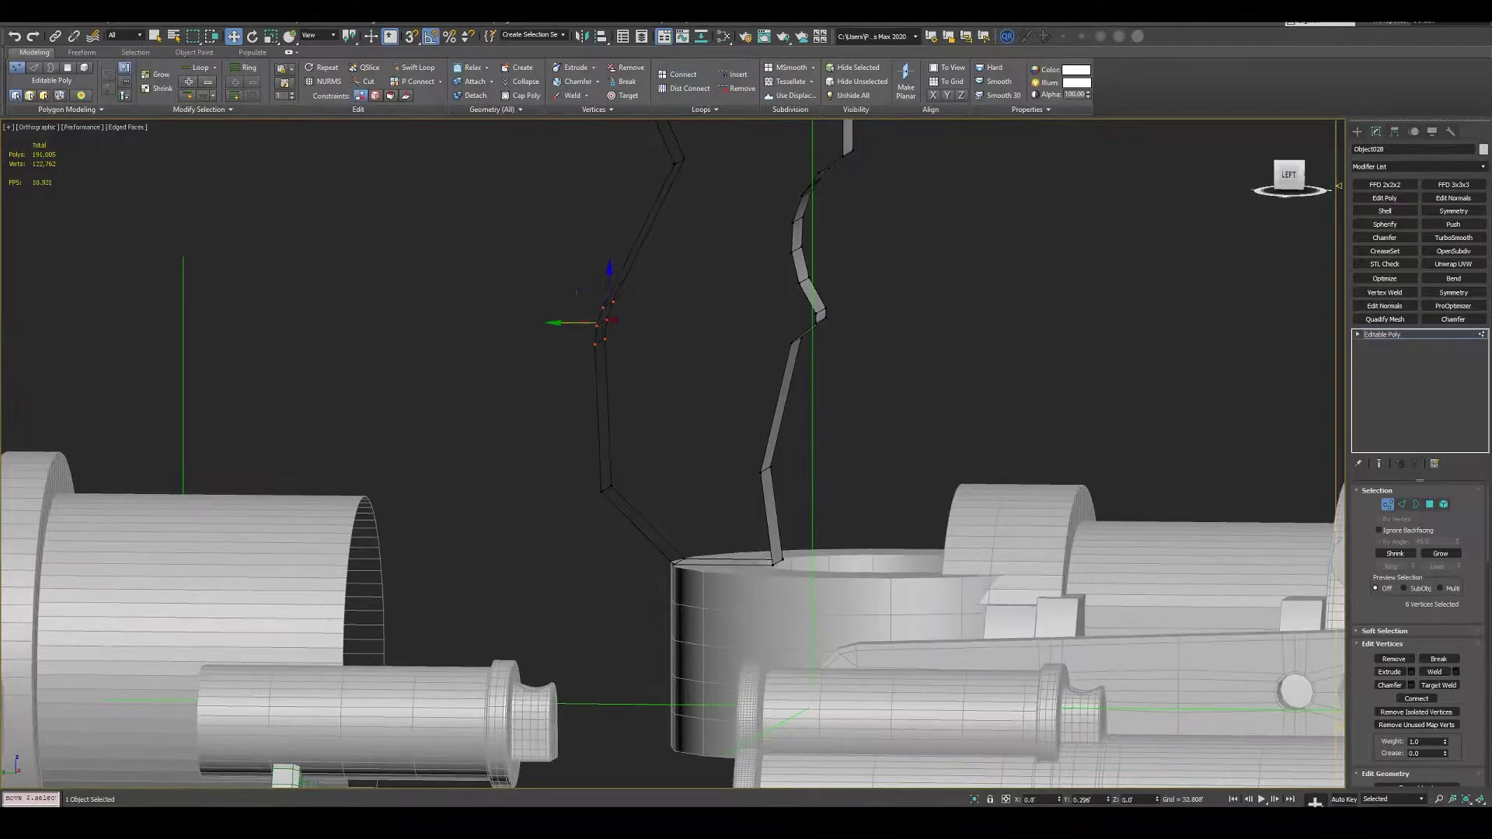
- Inspect the chamfered corners' vertices from the side view and orbiting around the strip
middle_drag(669, 451, 684, 389)
key(1)
scroll(668, 257, down, 1)
scroll(668, 256, down, 2)
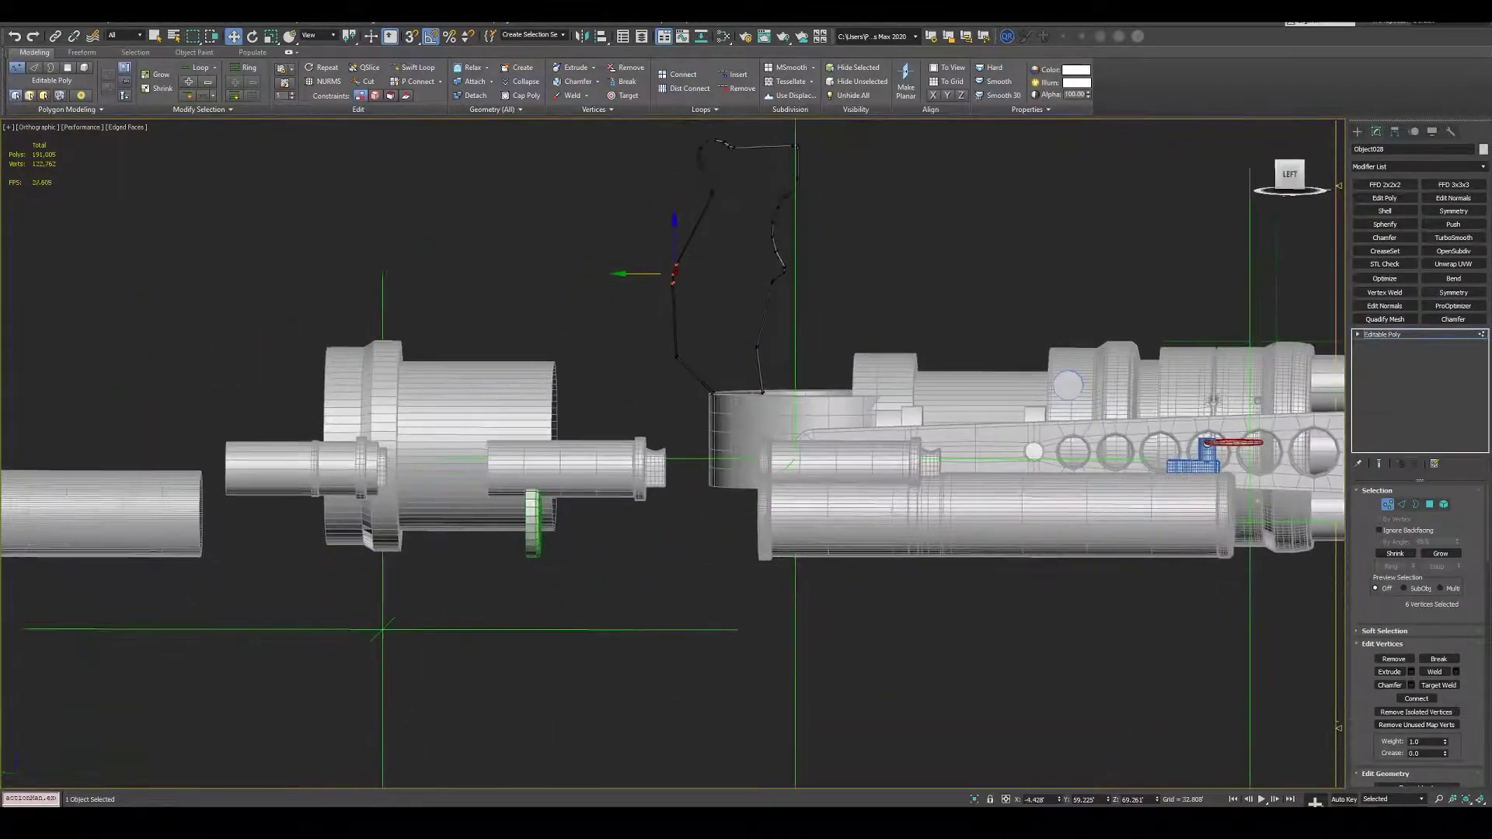
scroll(668, 257, up, 6)
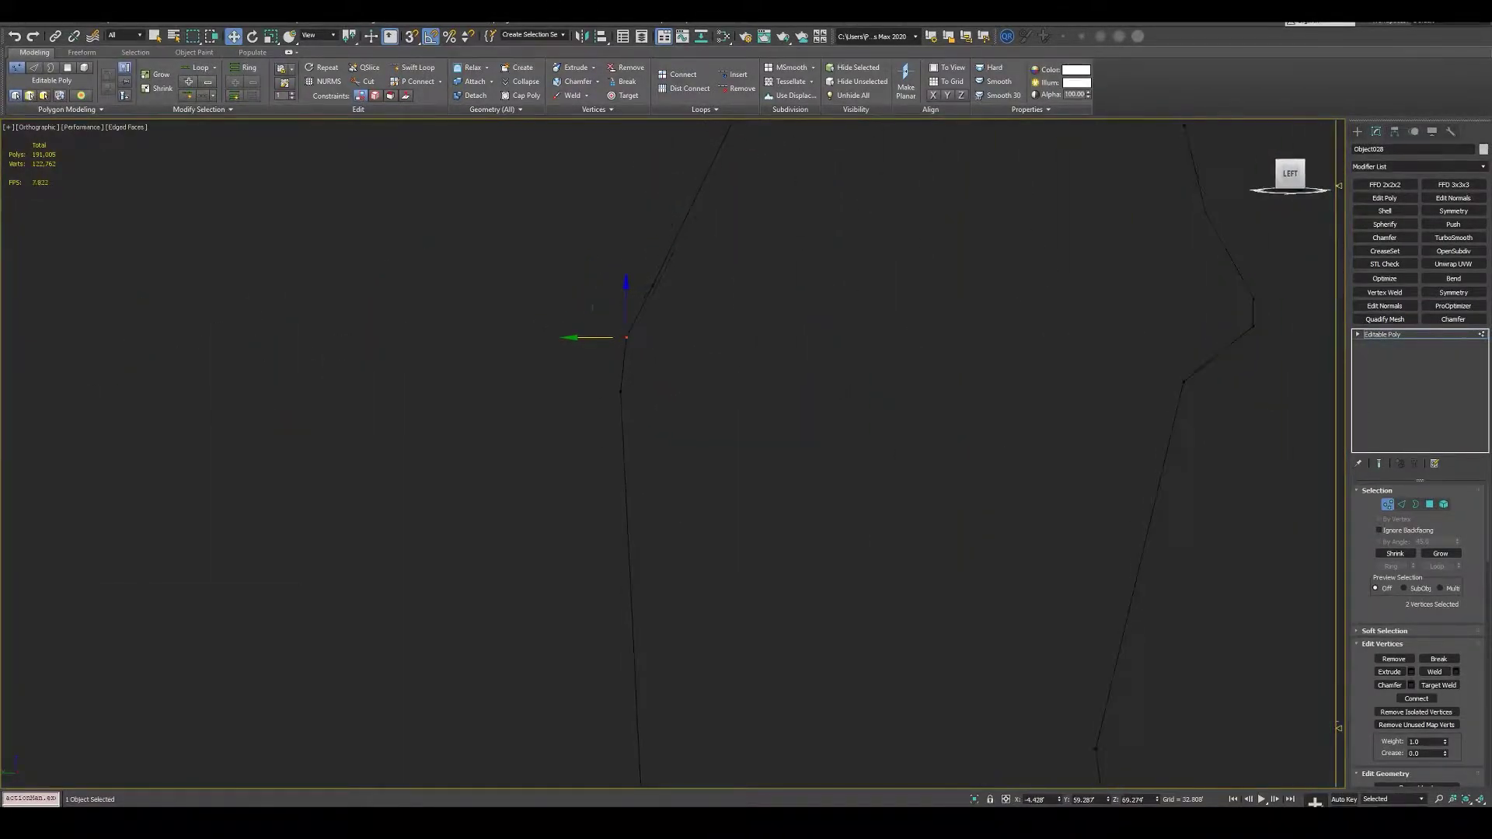
key(l)
scroll(684, 397, up, 5)
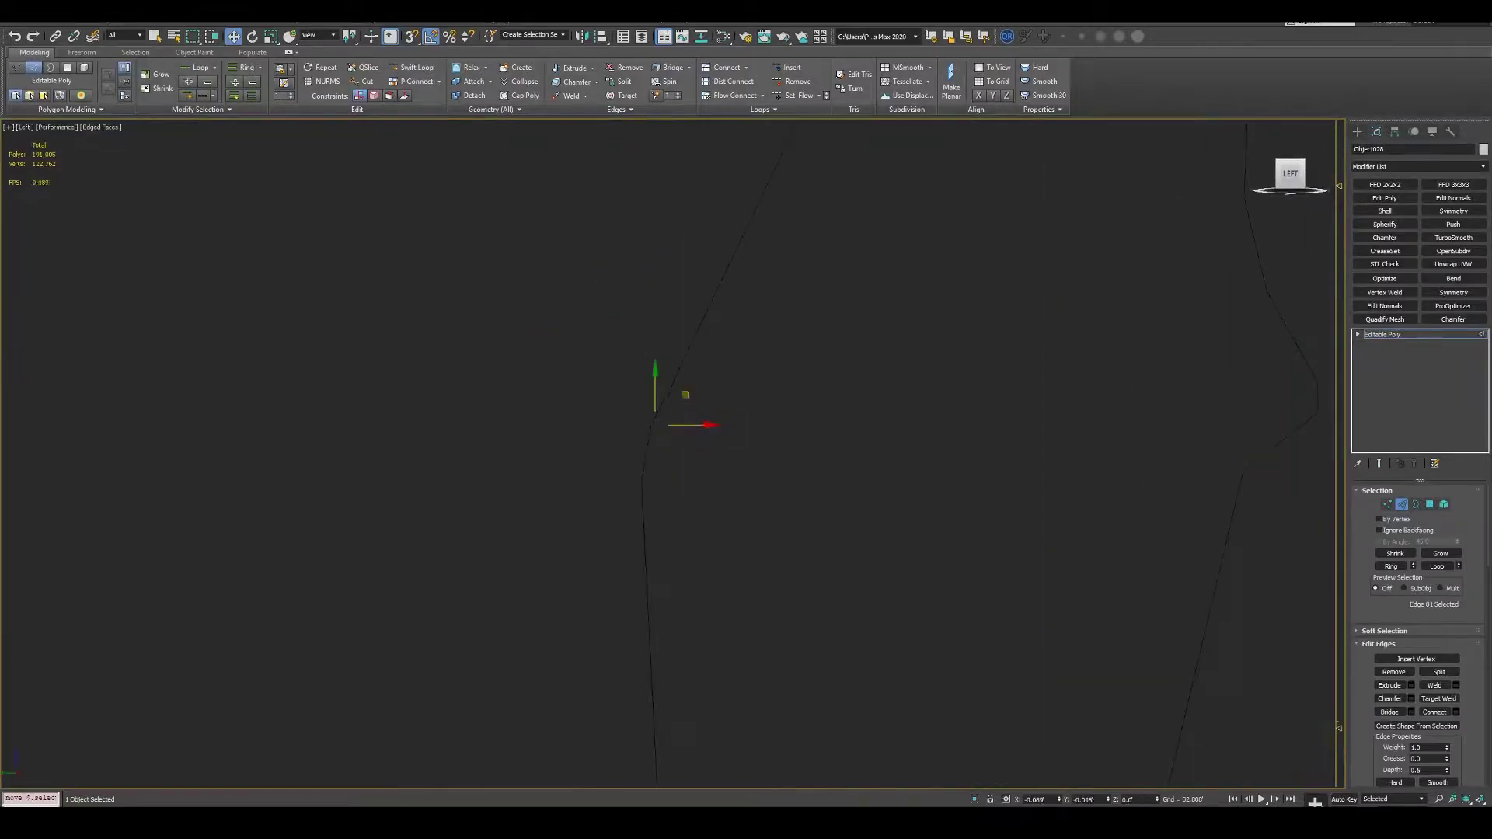
scroll(700, 339, down, 4)
alt+middle_drag(699, 340, 579, 529)
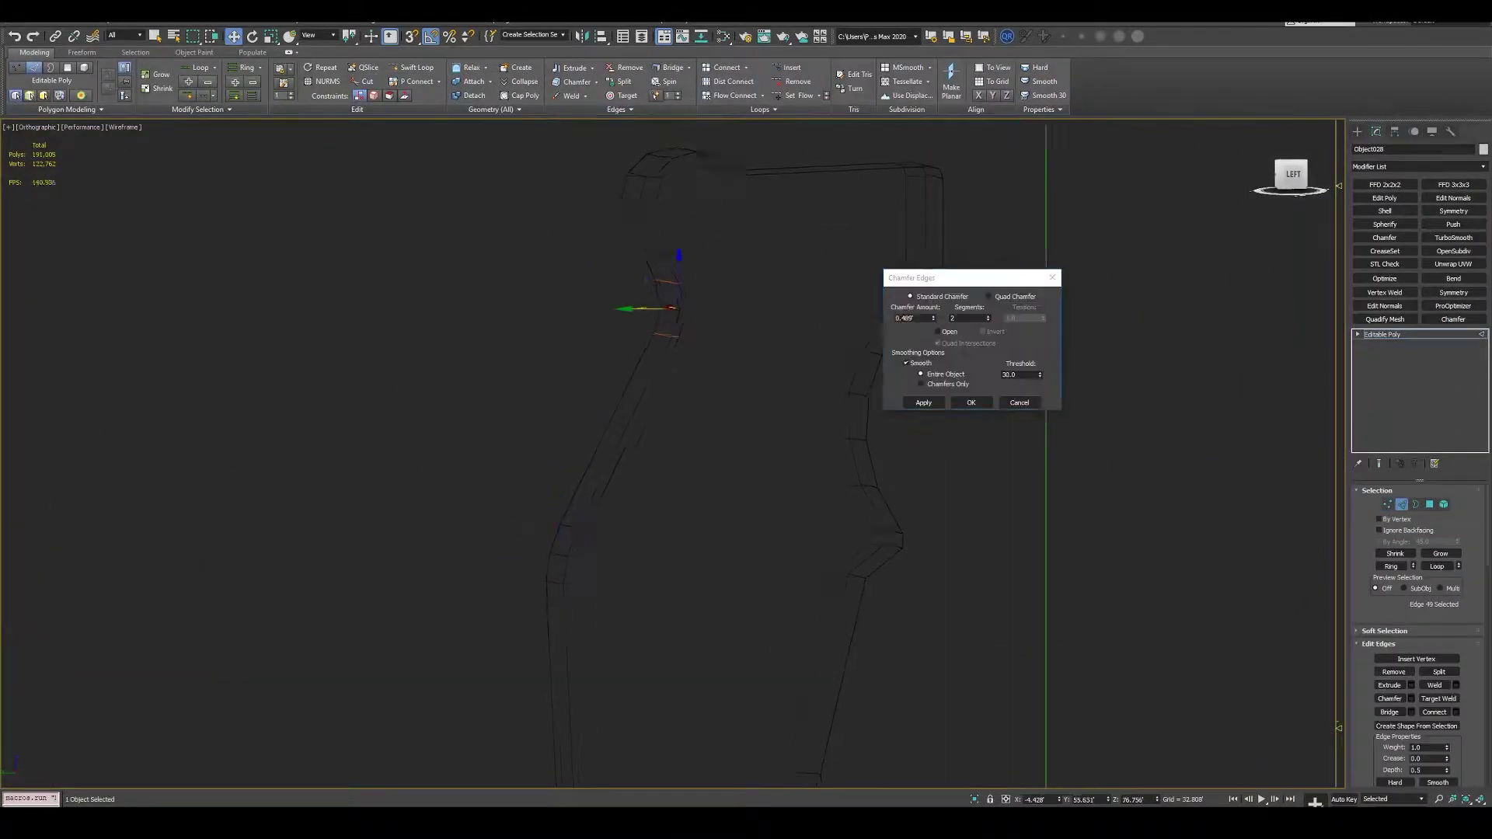
key(1)
key(l)
scroll(684, 396, up, 5)
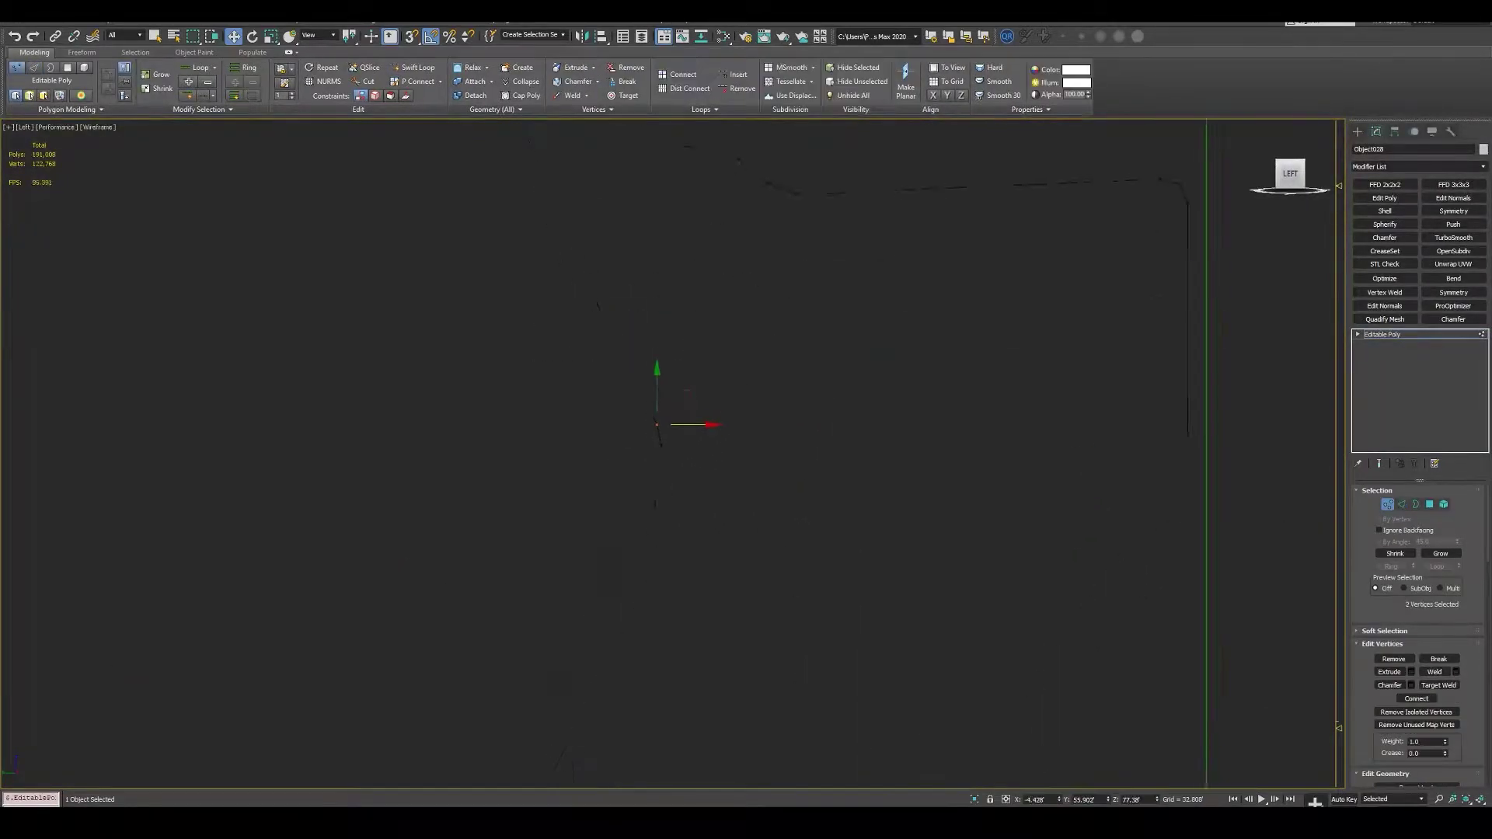
- Weld the overlapping corner vertices, checking the corner in depth and edge-on
key(2)
scroll(684, 396, down, 4)
alt+middle_drag(684, 396, 591, 498)
scroll(684, 396, up, 5)
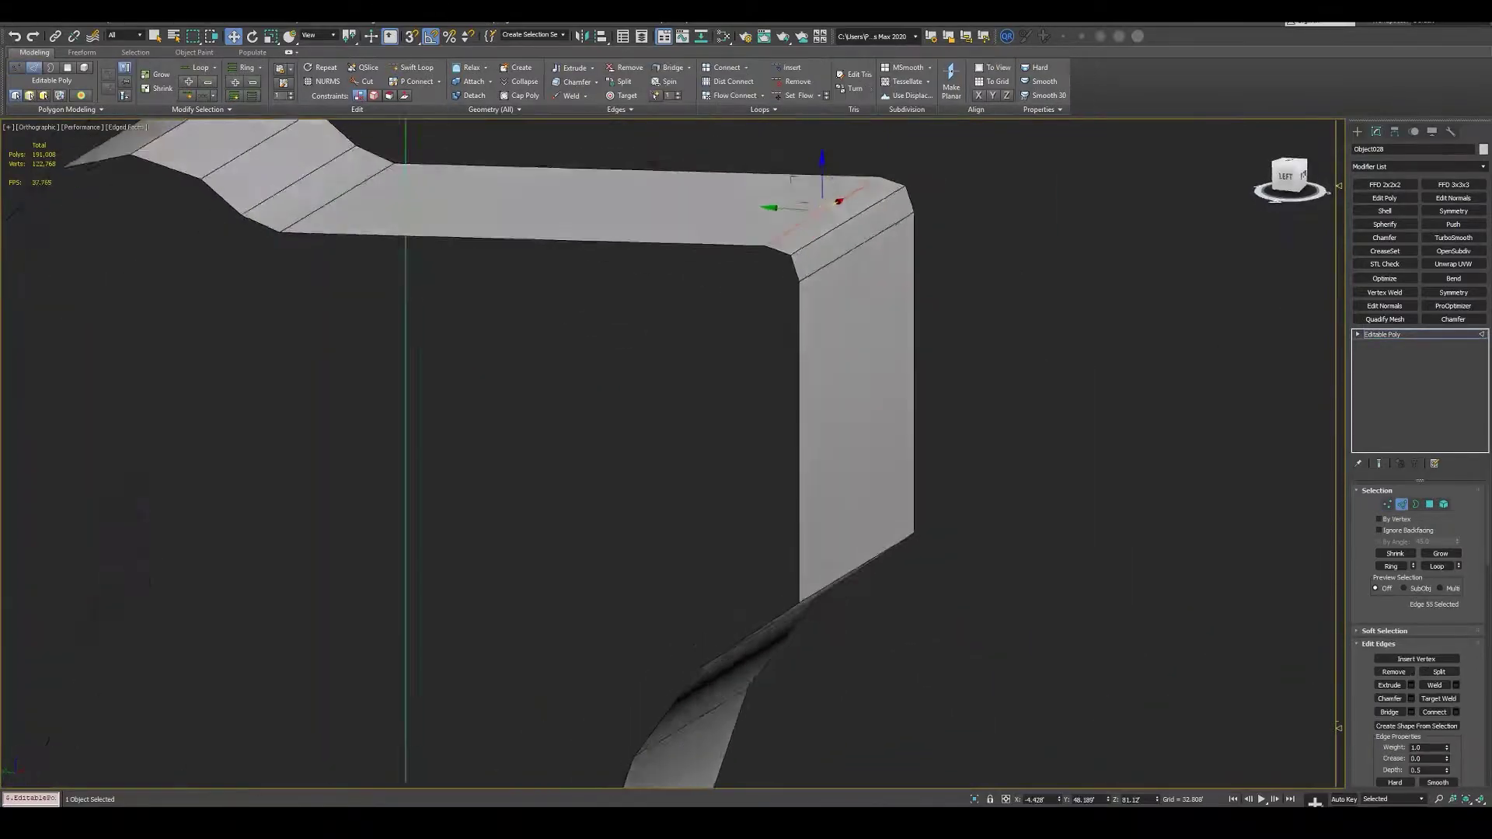
scroll(684, 396, down, 4)
alt+middle_drag(684, 397, 684, 498)
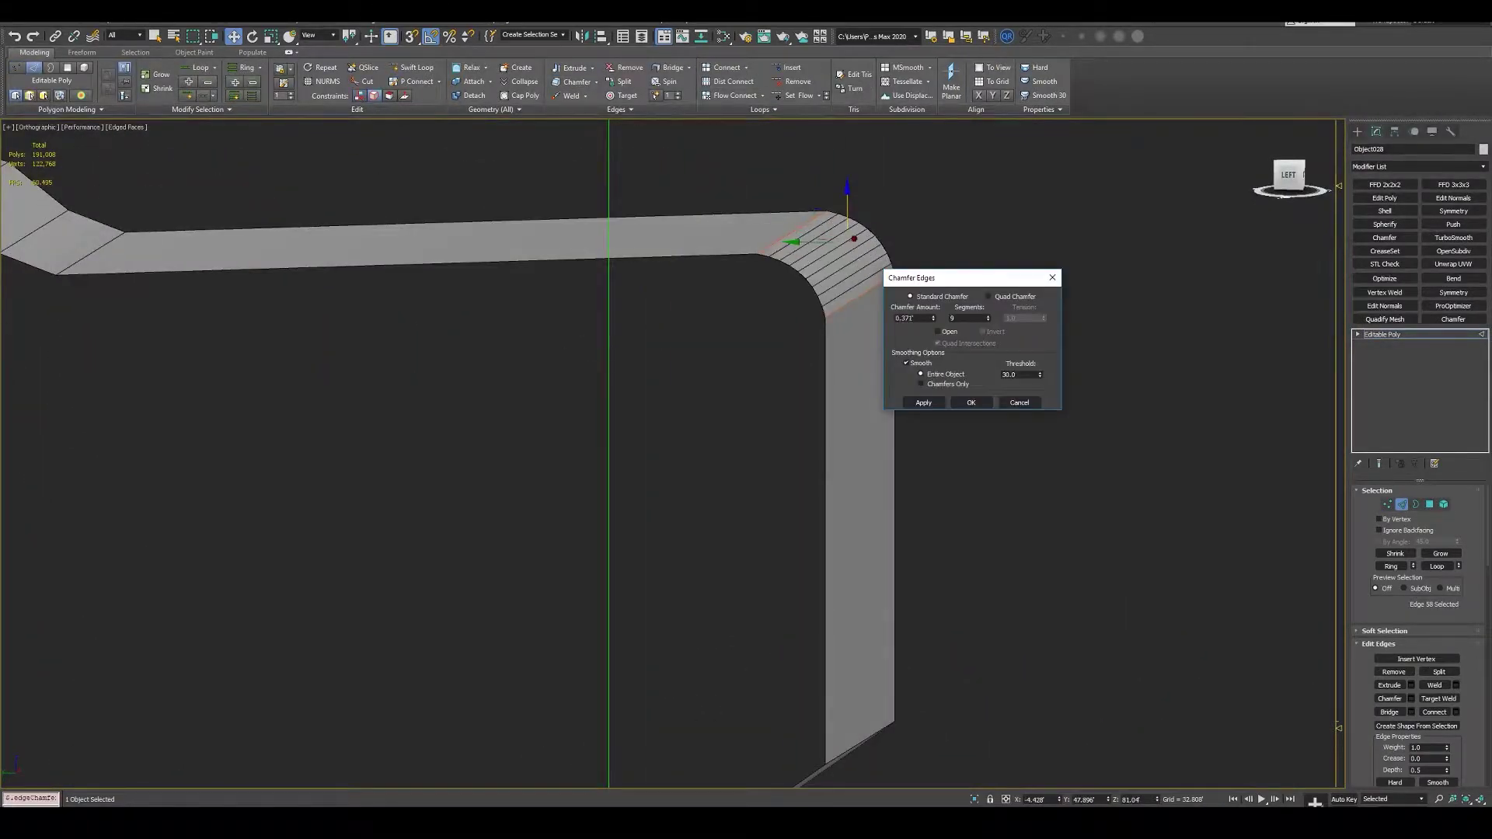
key(Return)
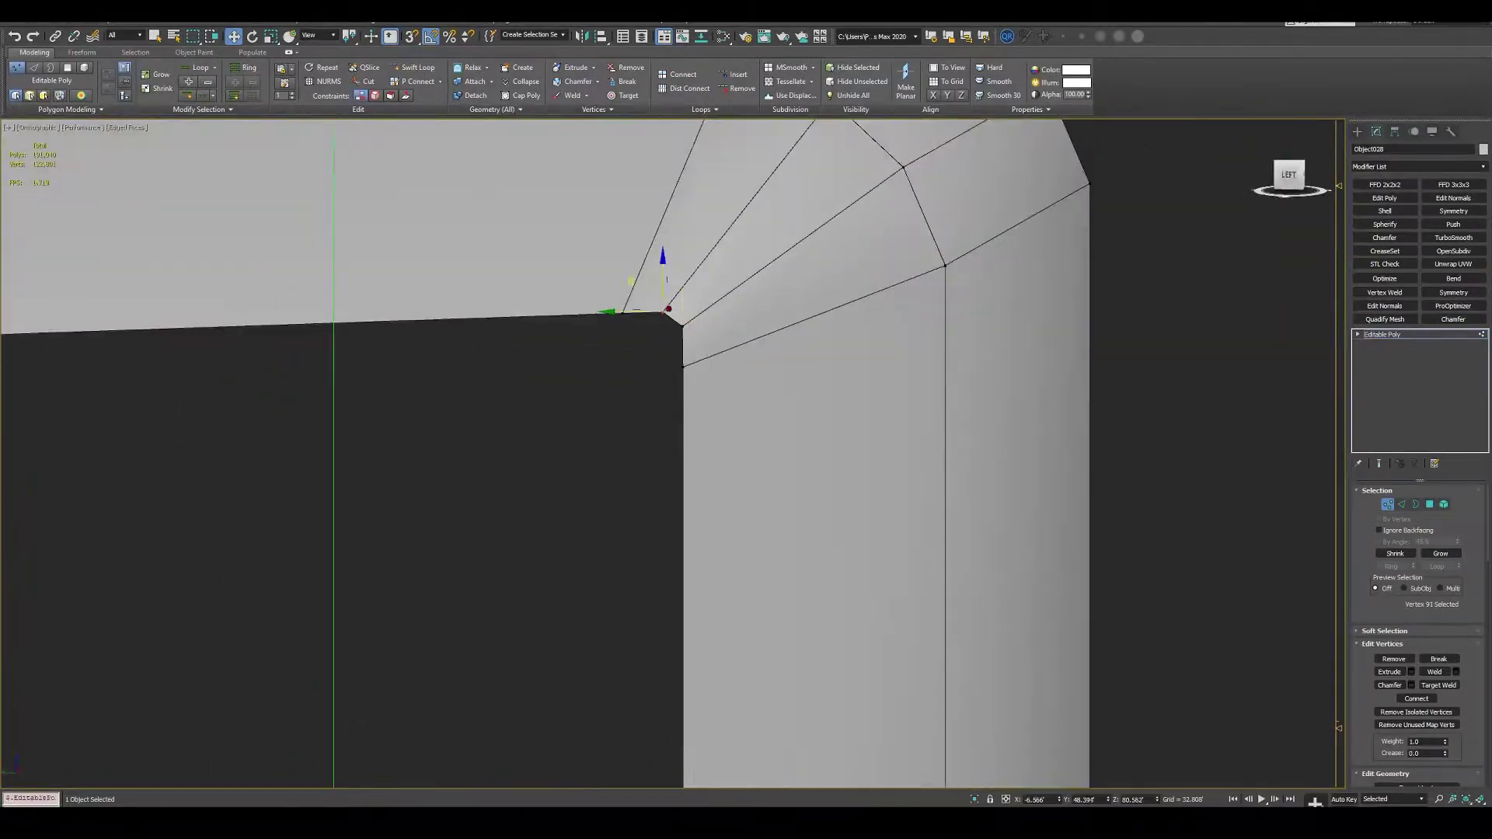
key(l)
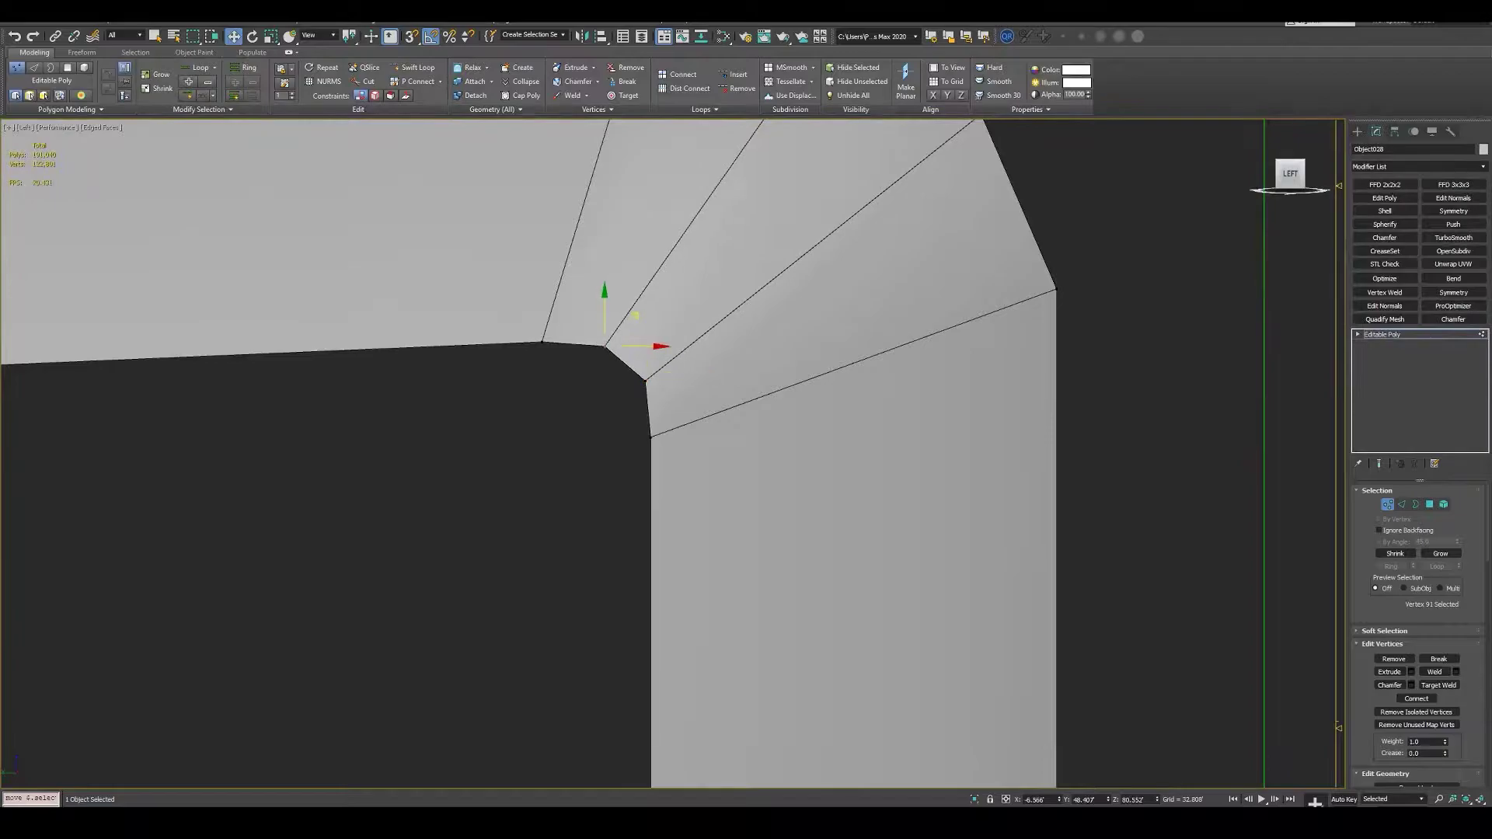
- Select a side face of the upper block, cycling through edge, vertex and face levels
key(1)
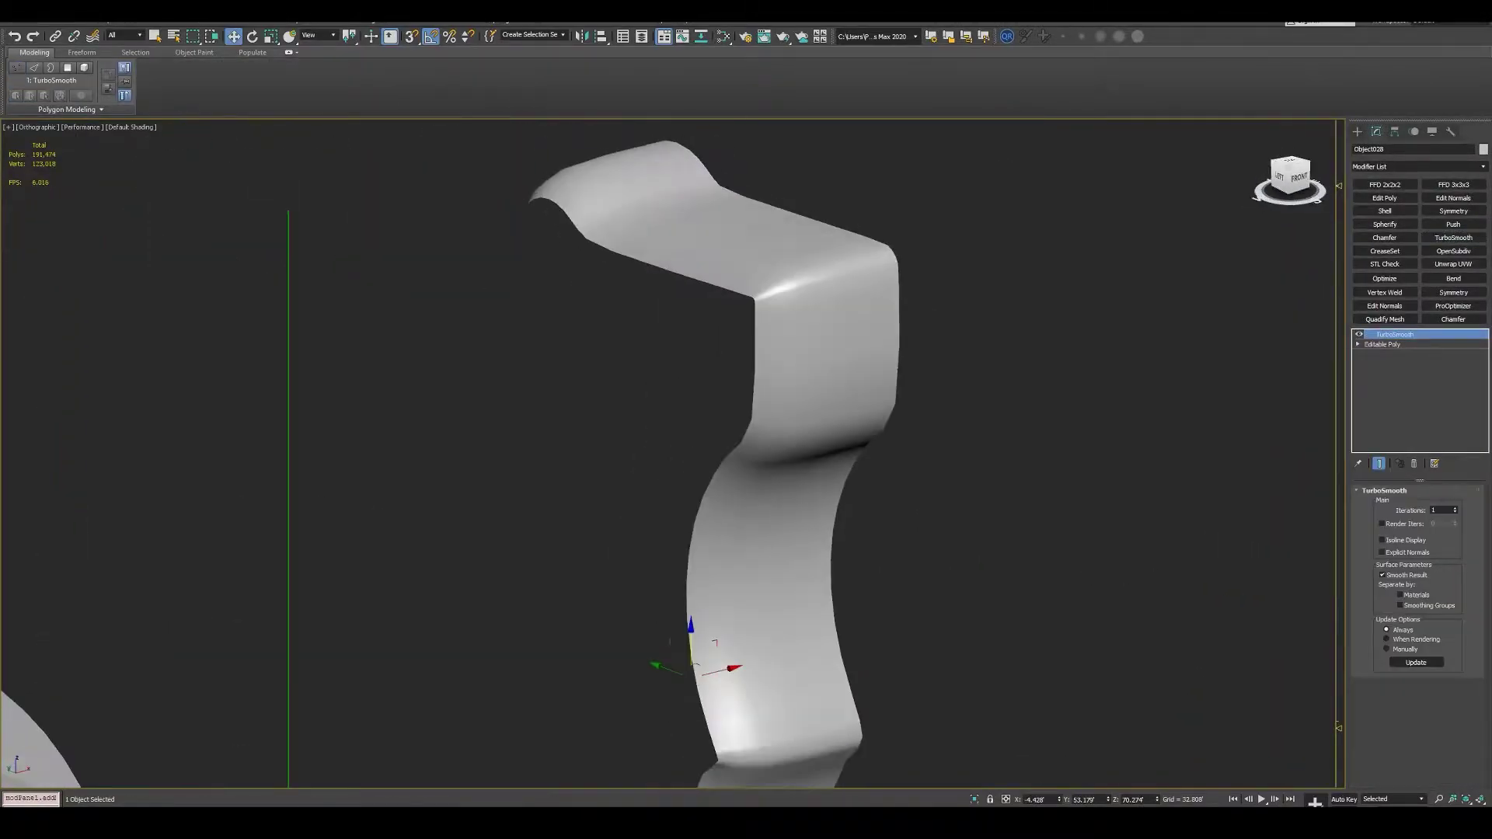
key(2)
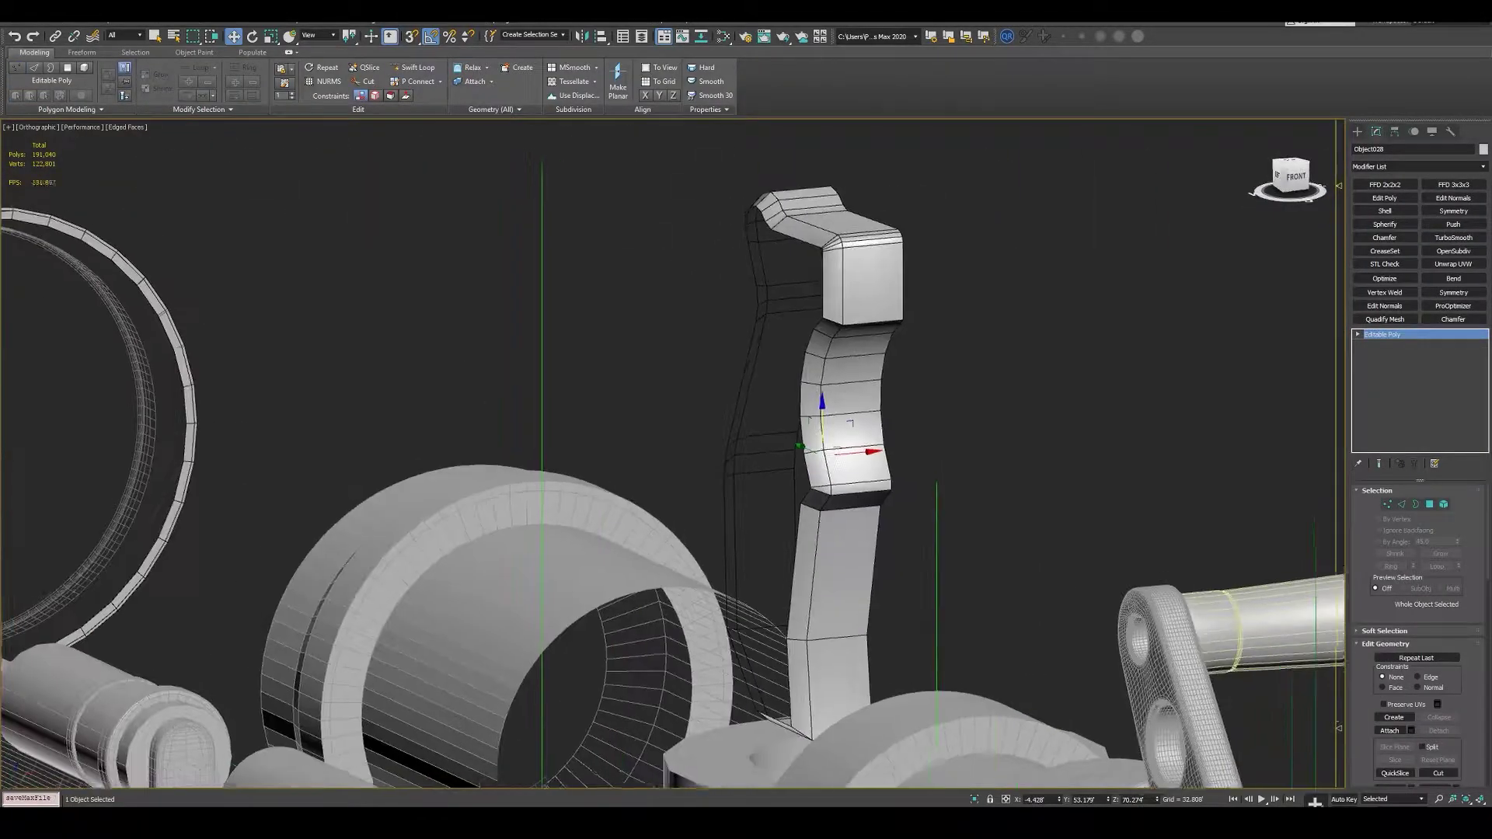
alt+middle_drag(891, 302, 1003, 257)
click(1002, 257)
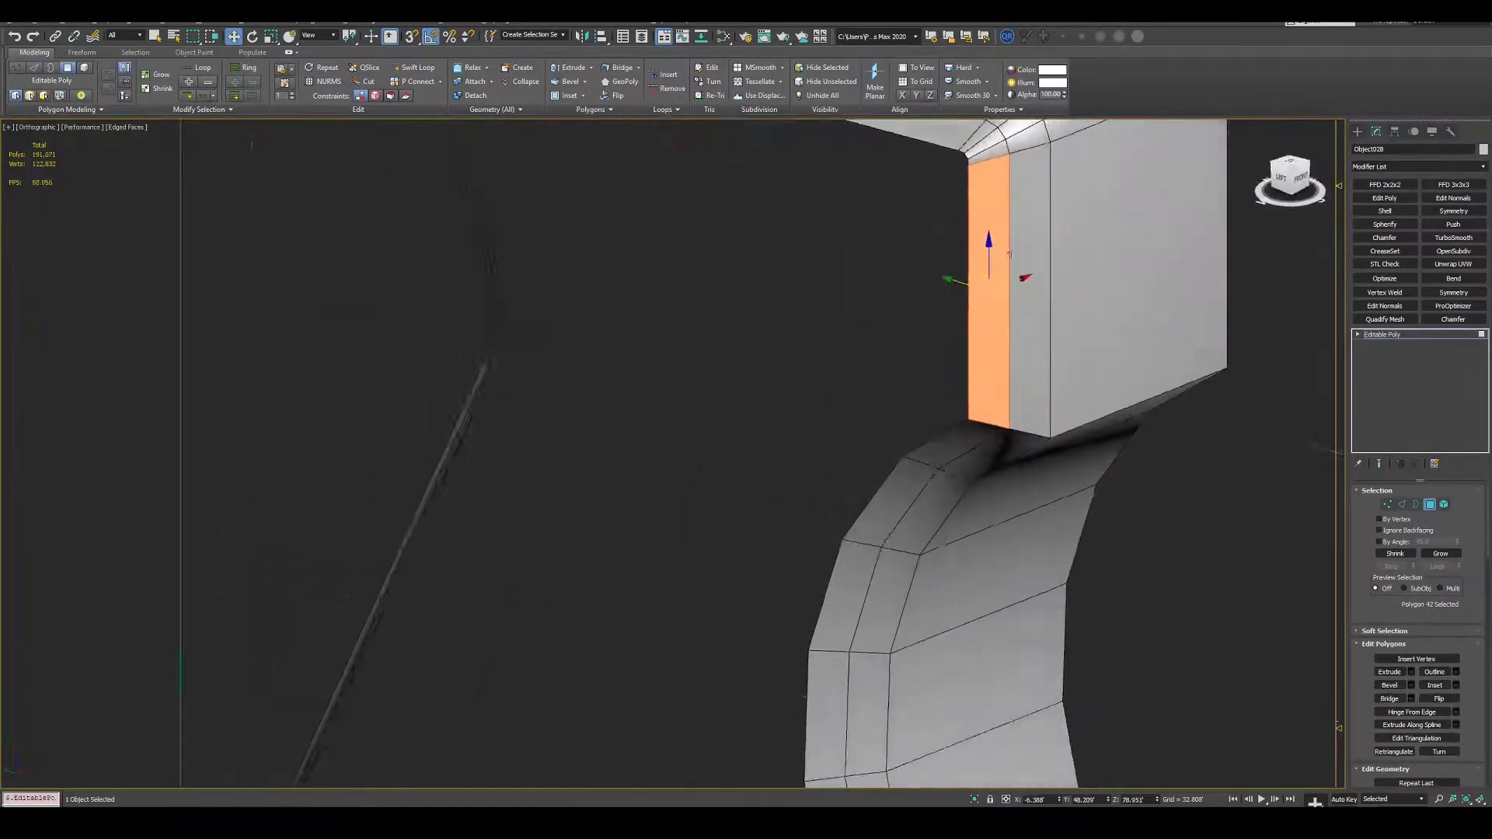
alt+middle_drag(855, 389, 1010, 350)
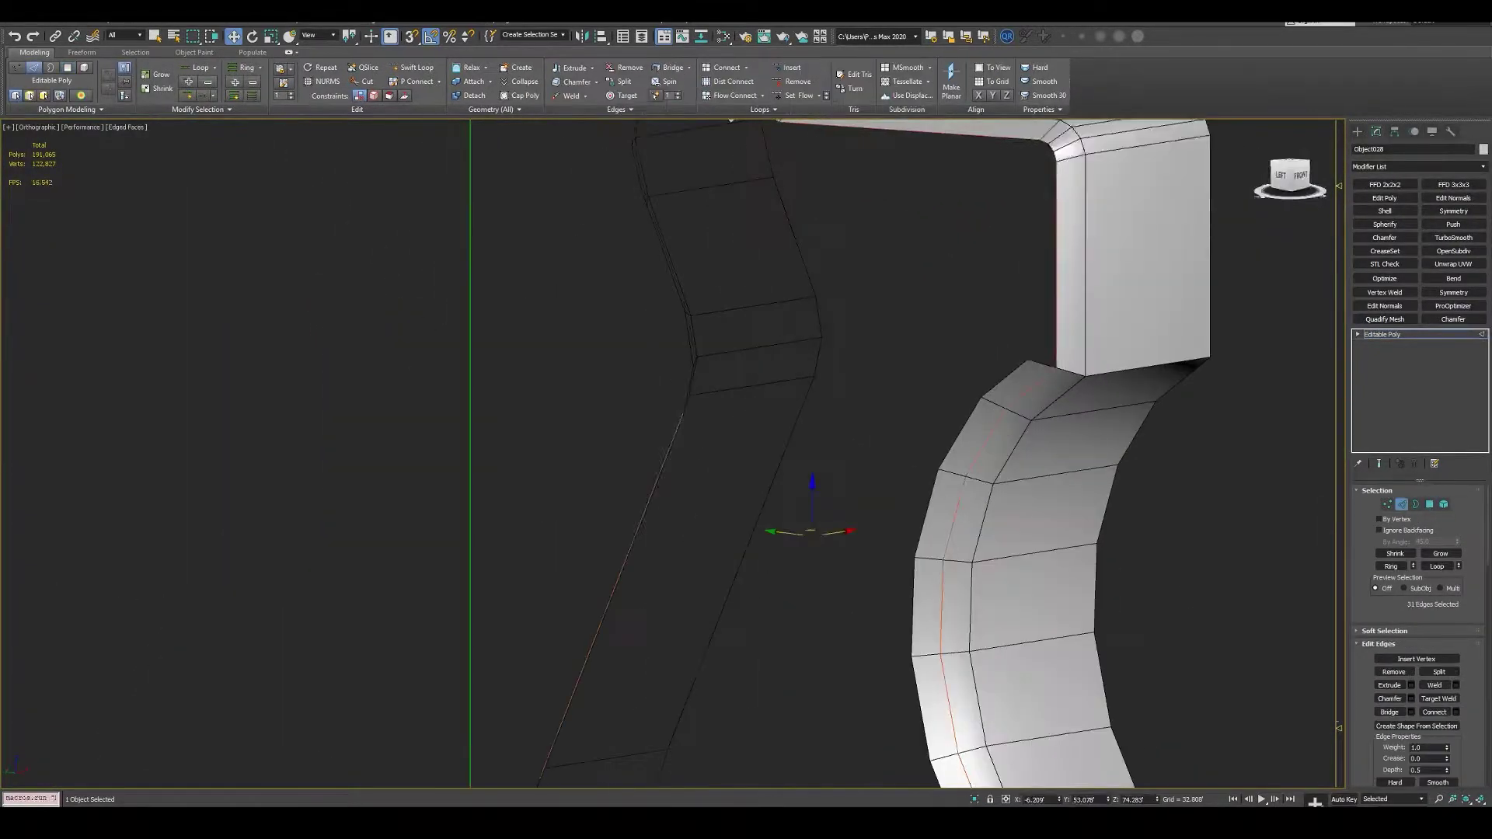
key(2)
alt+middle_drag(700, 450, 964, 450)
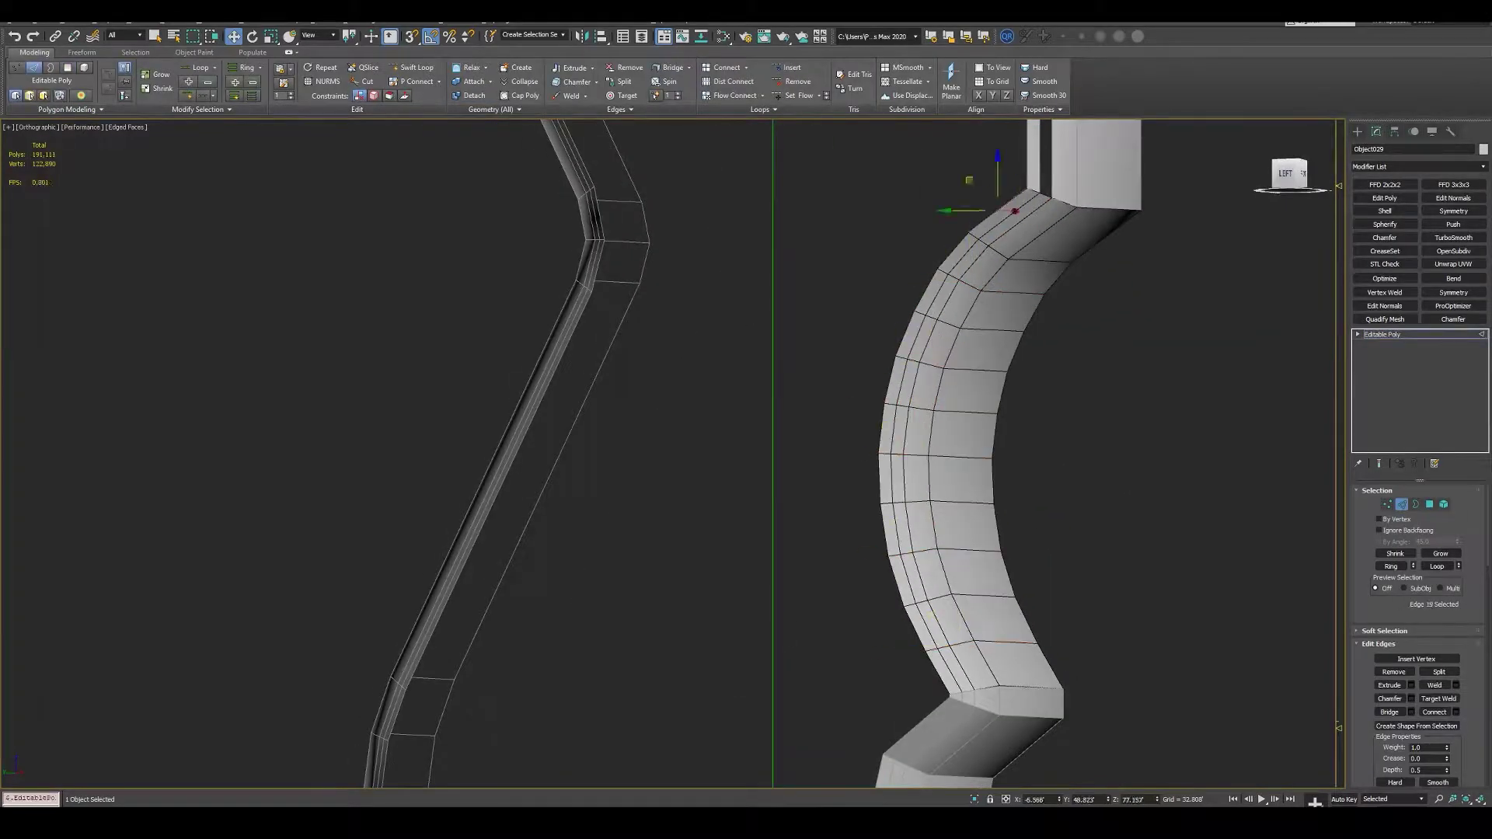
key(1)
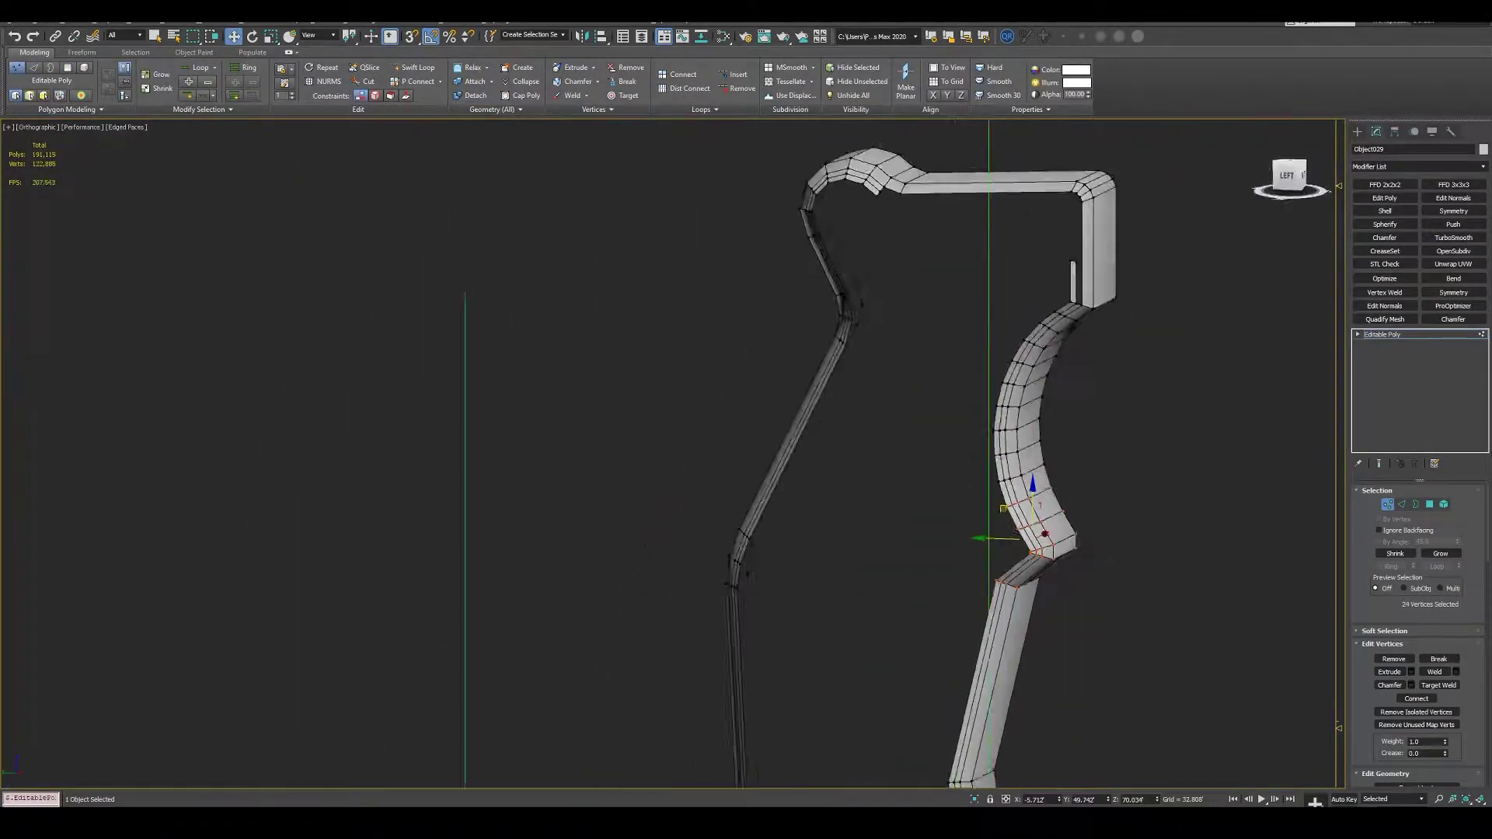
key(4)
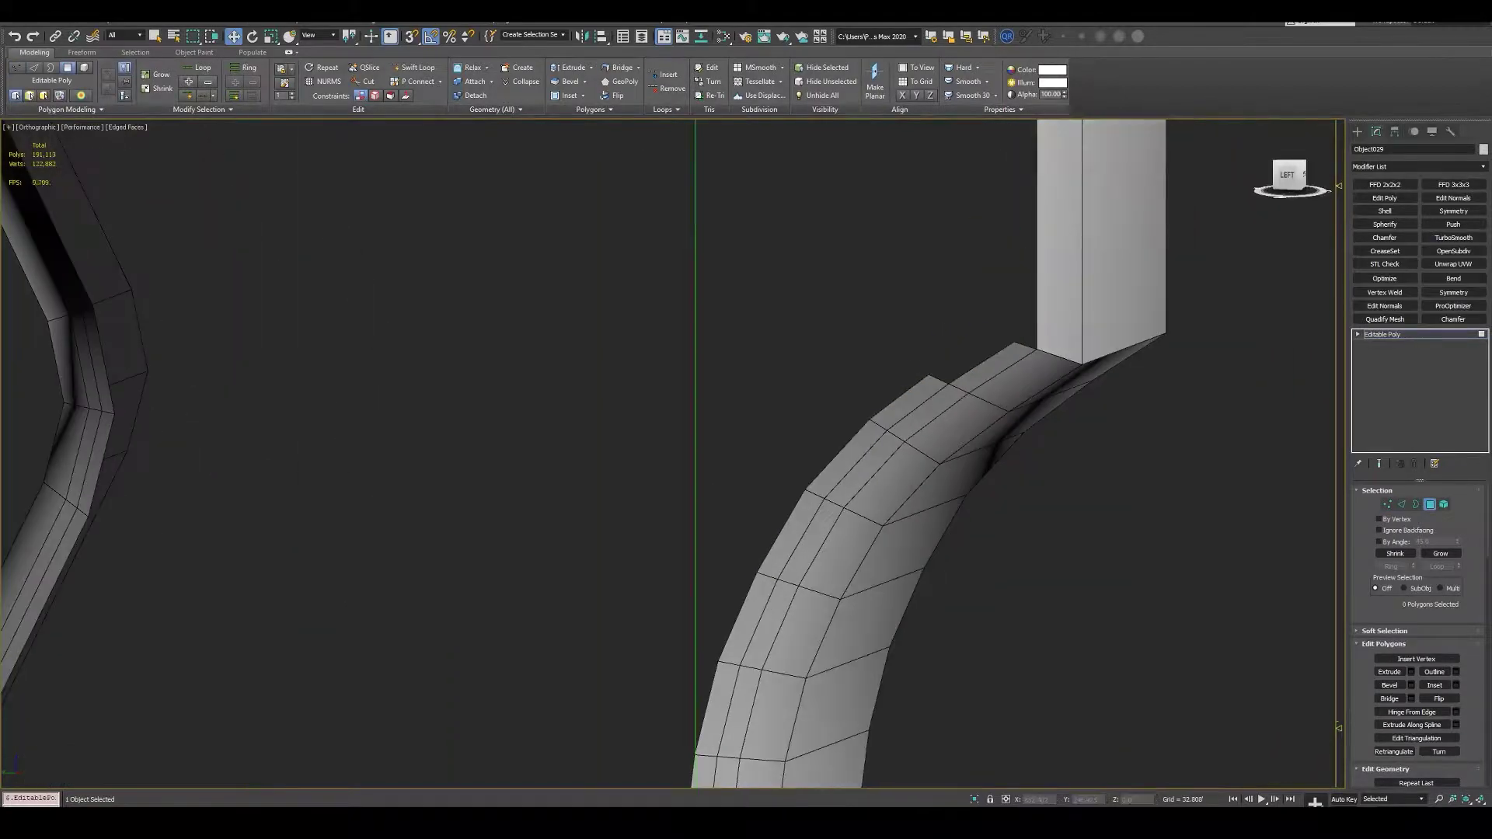
- Save the scene under a new file name and show edged faces at vertex level
key(ctrl+shift+s)
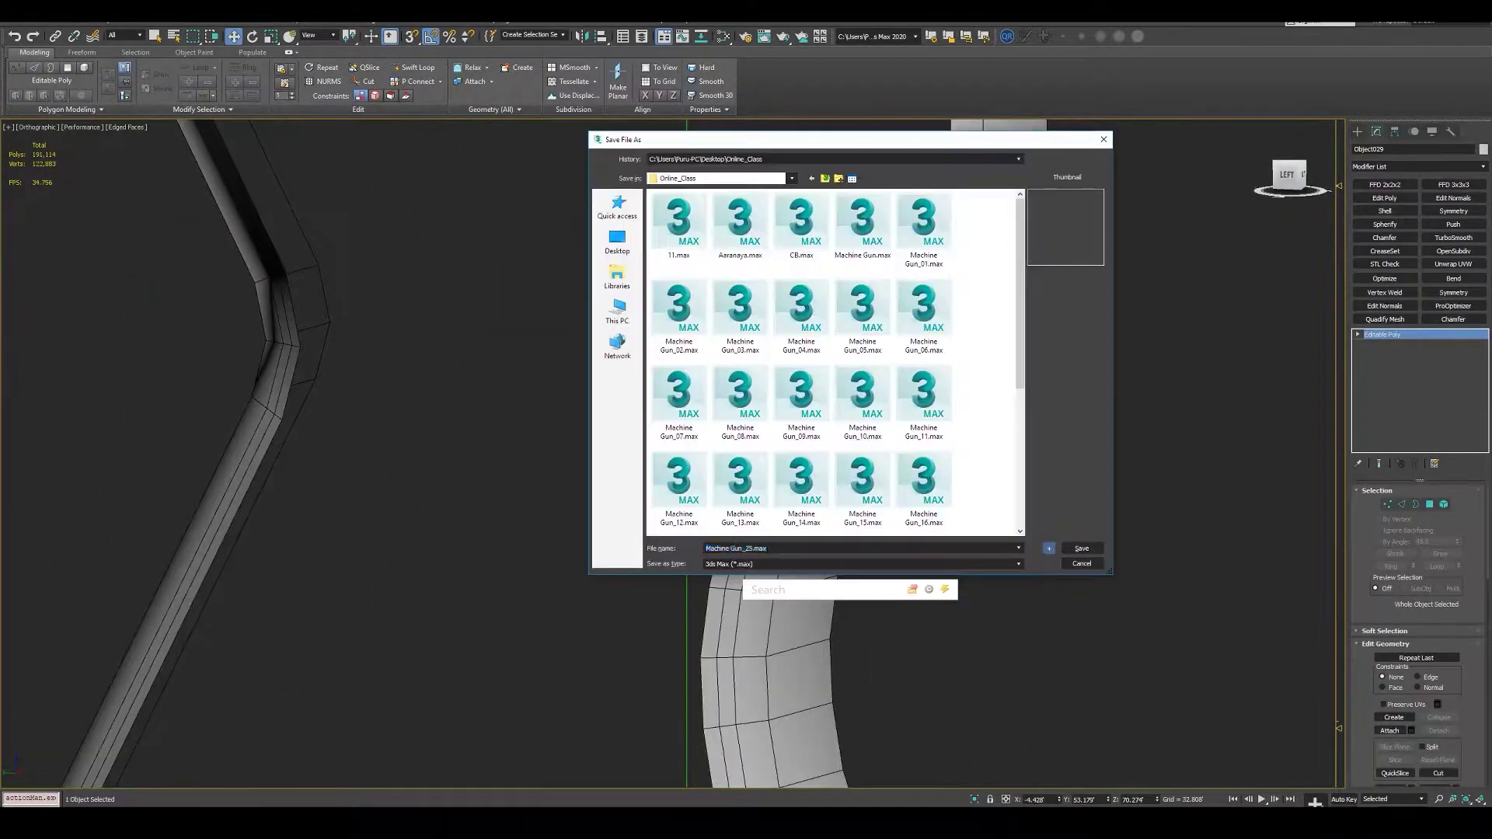
key(r)
scroll(621, 450, down, 3)
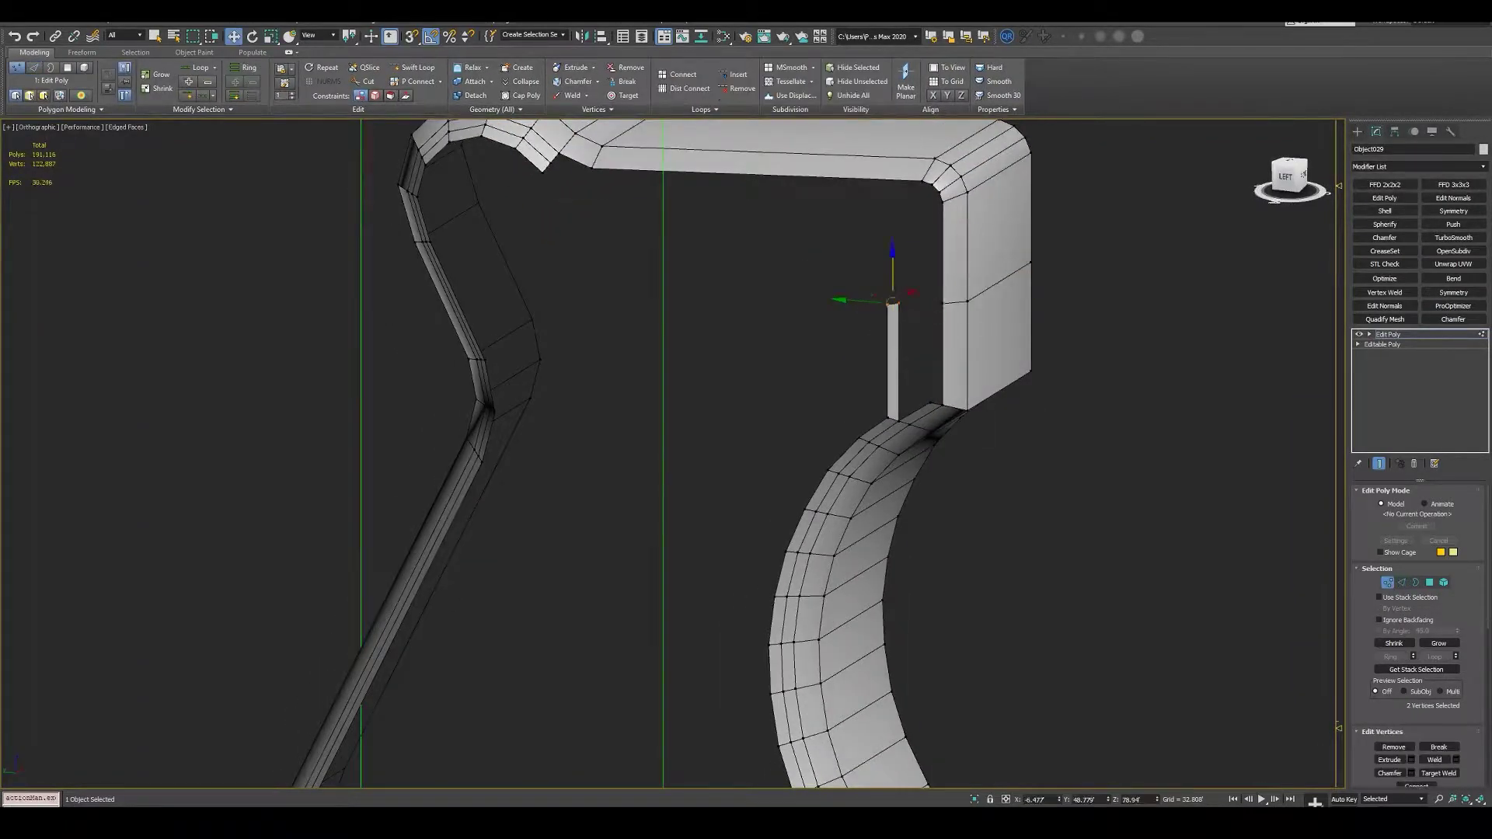
scroll(894, 342, up, 3)
scroll(894, 342, up, 3)
scroll(894, 342, up, 3)
key(4)
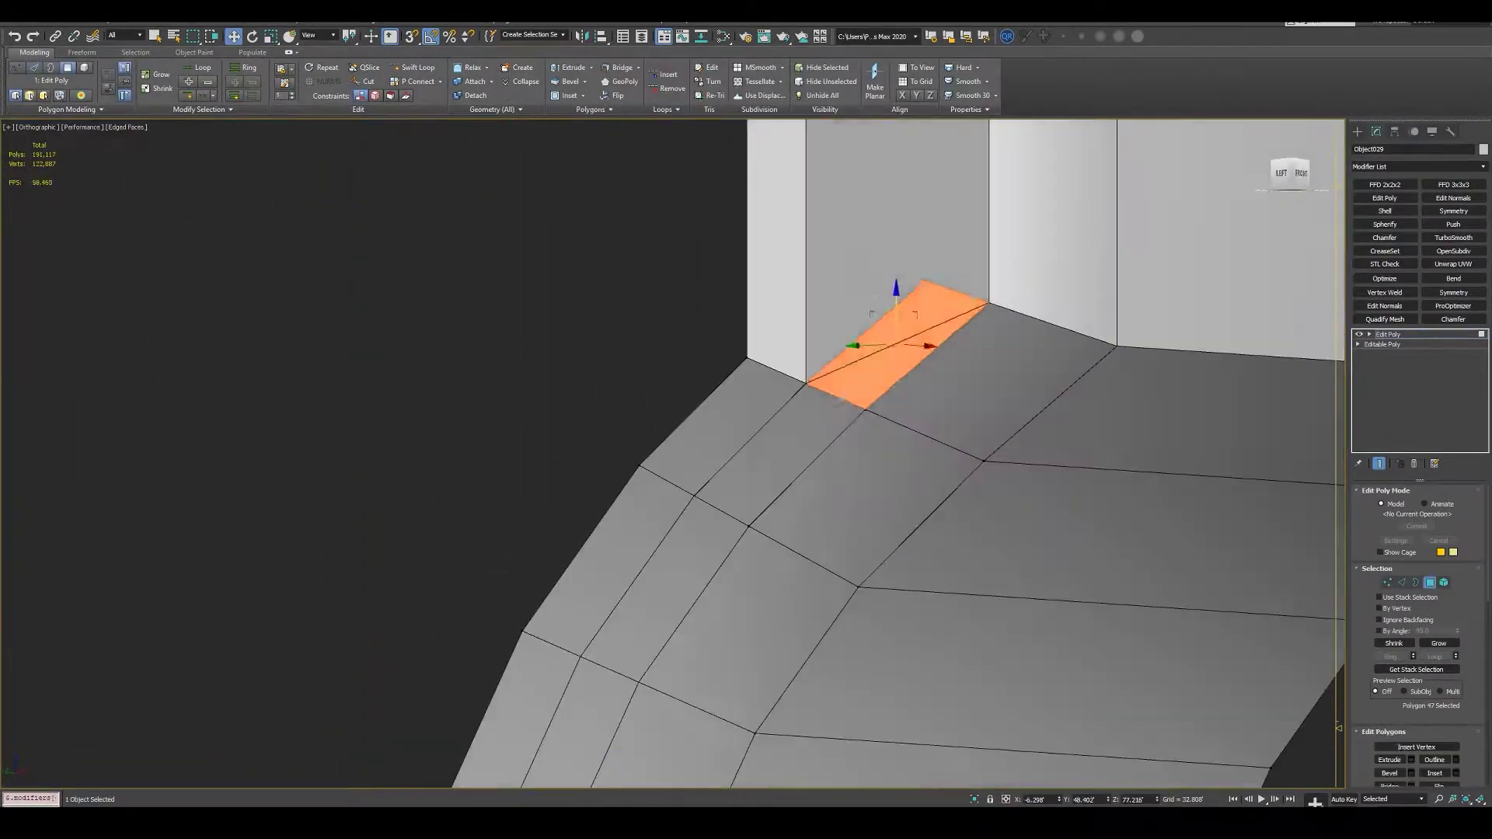
key(1)
key(1)
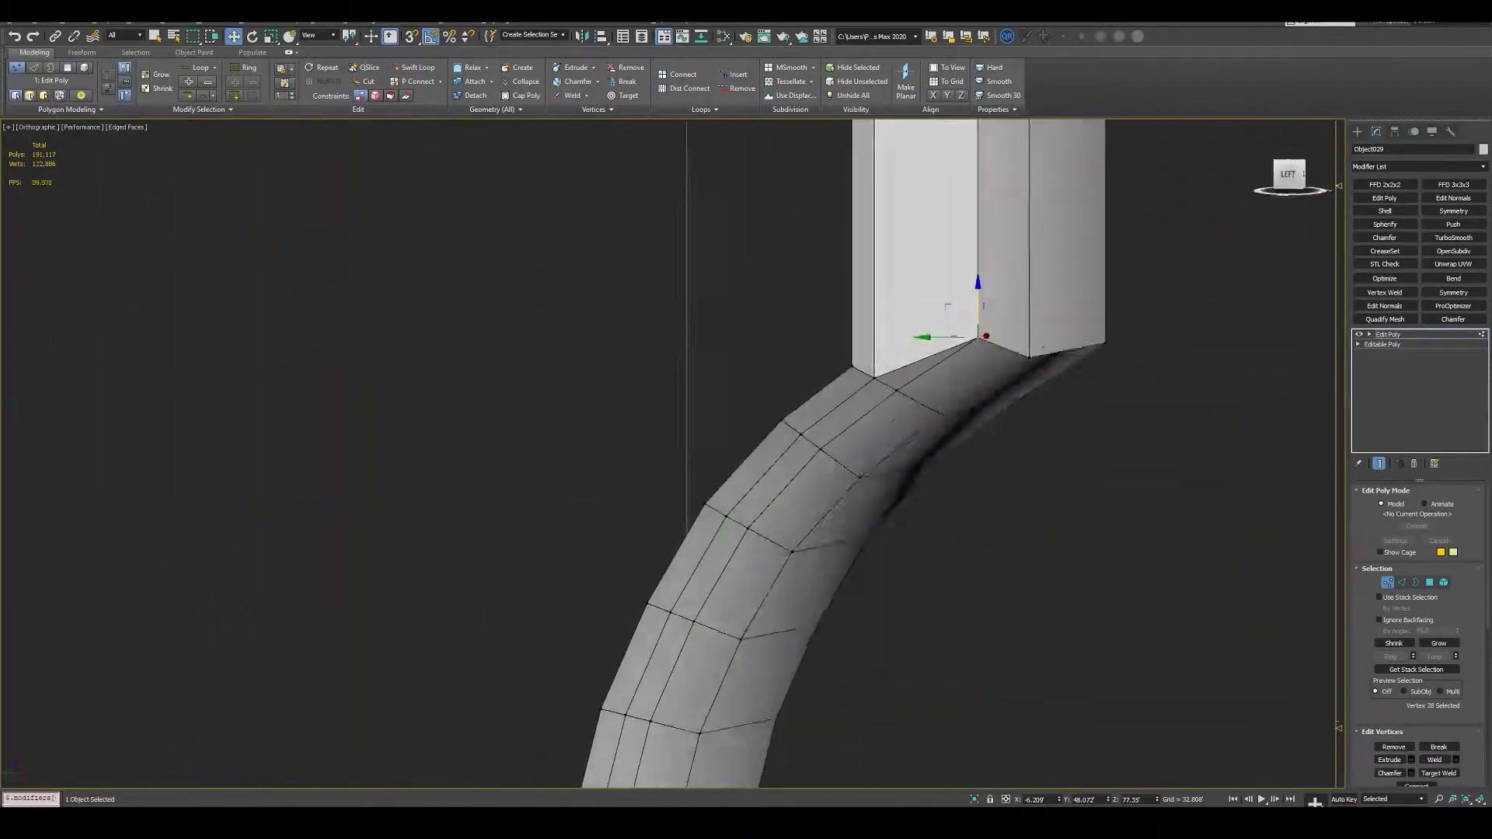
key(1)
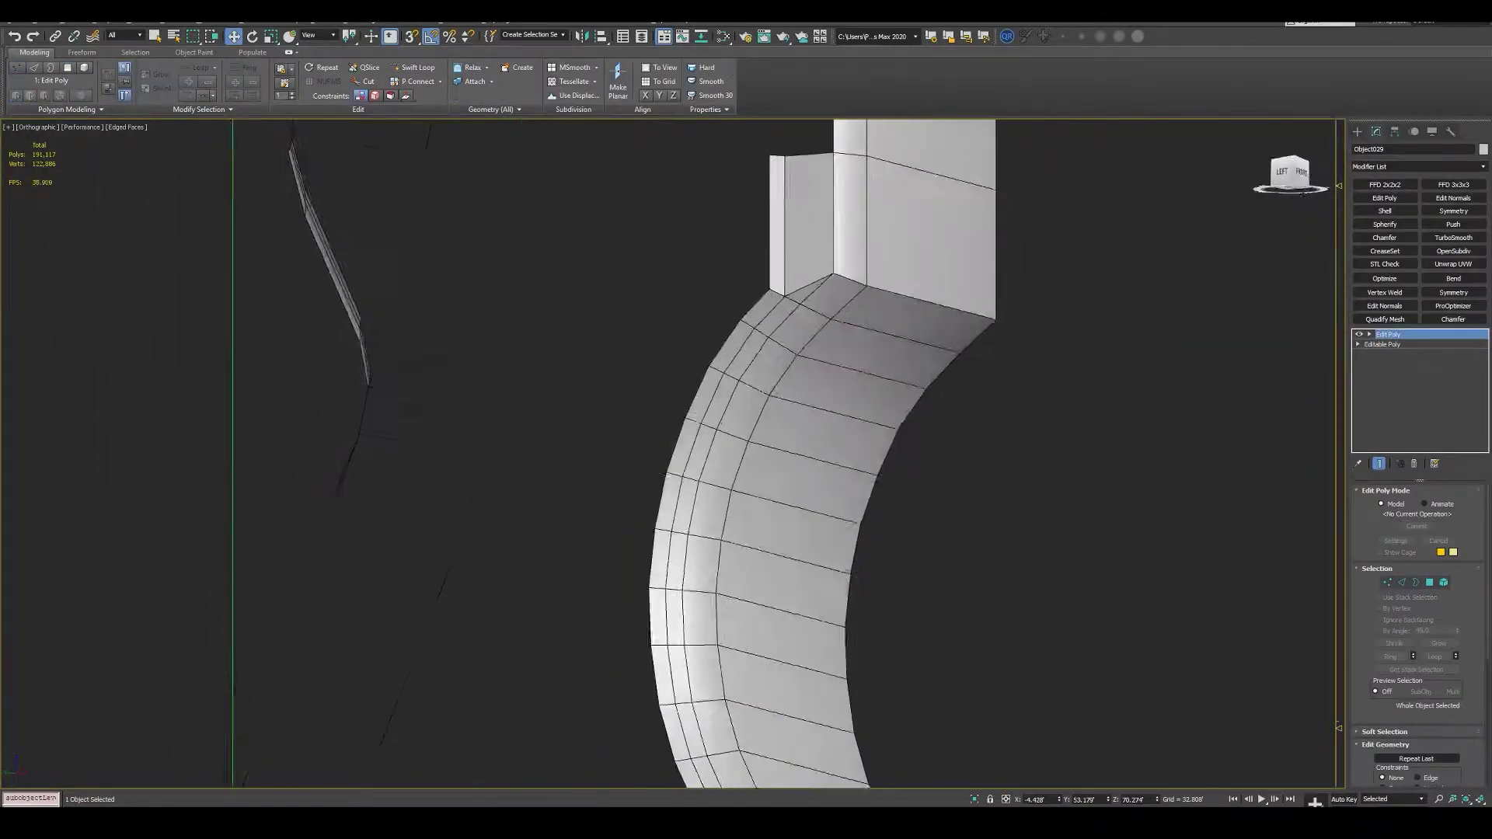
key(F4)
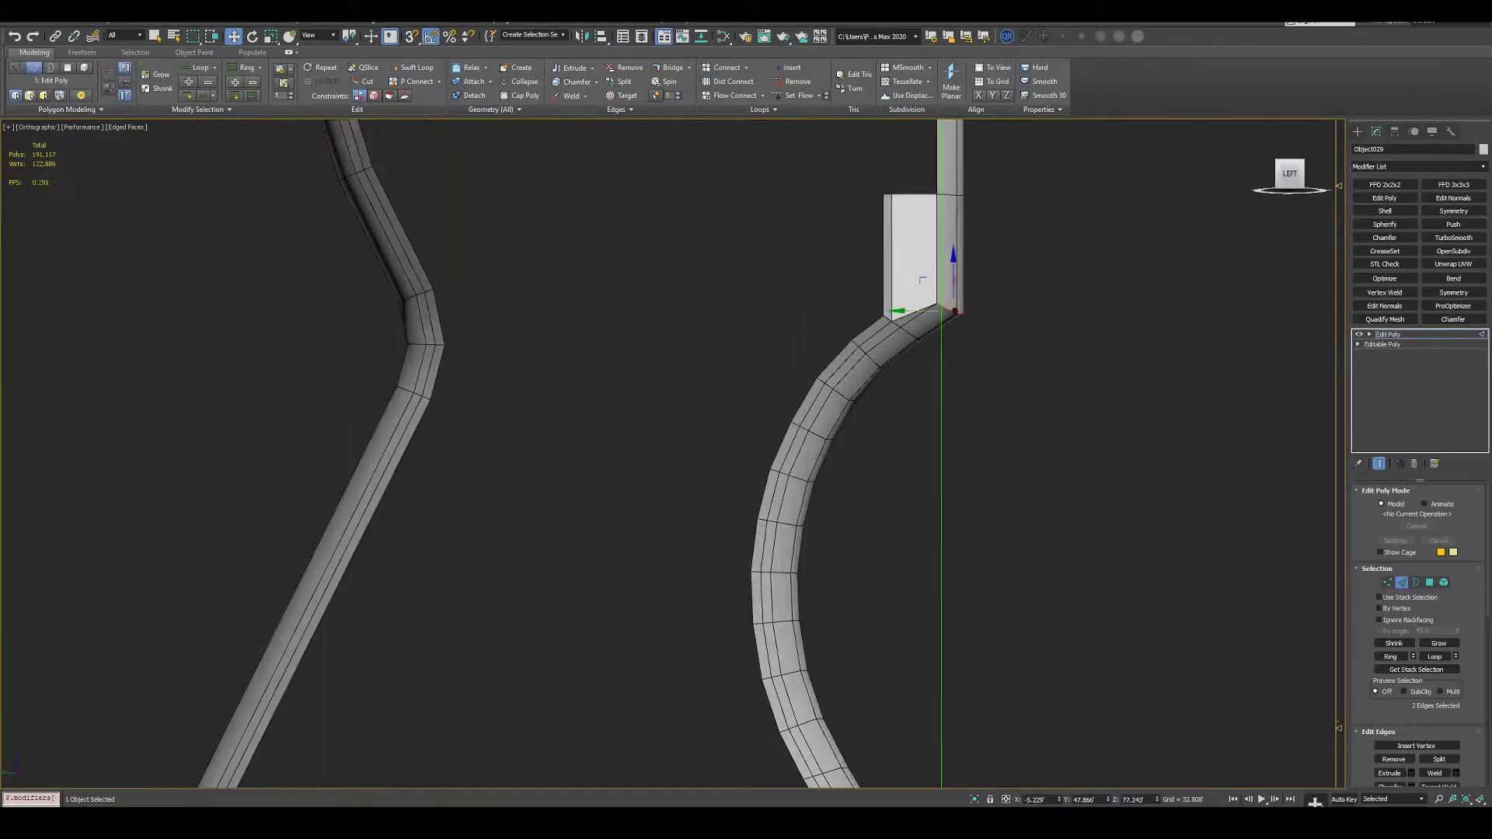
- Chamfer the edges where the curved strip meets the block with 2 segments
right_click(1065, 299)
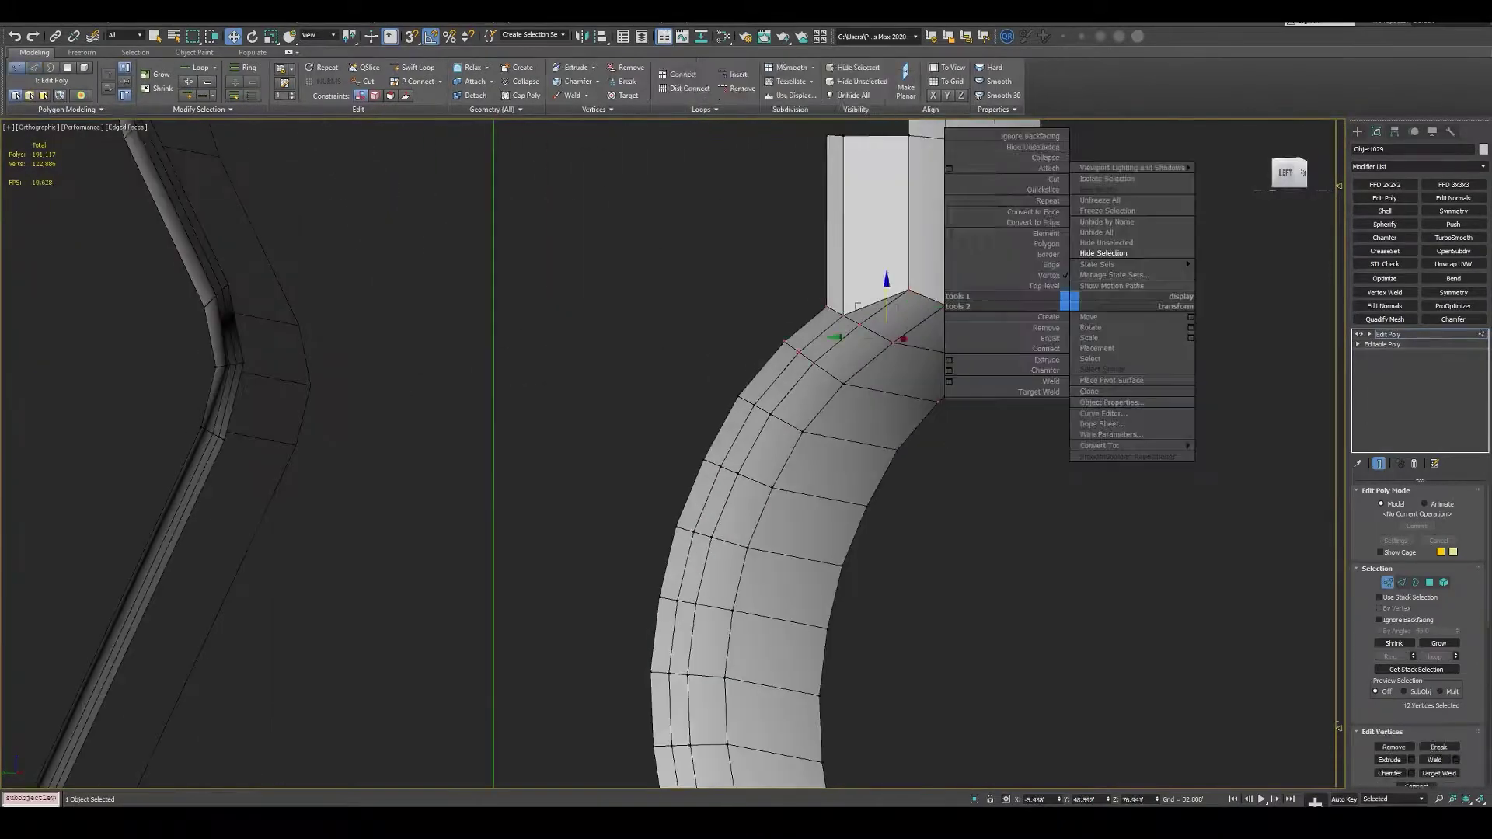
click(1010, 272)
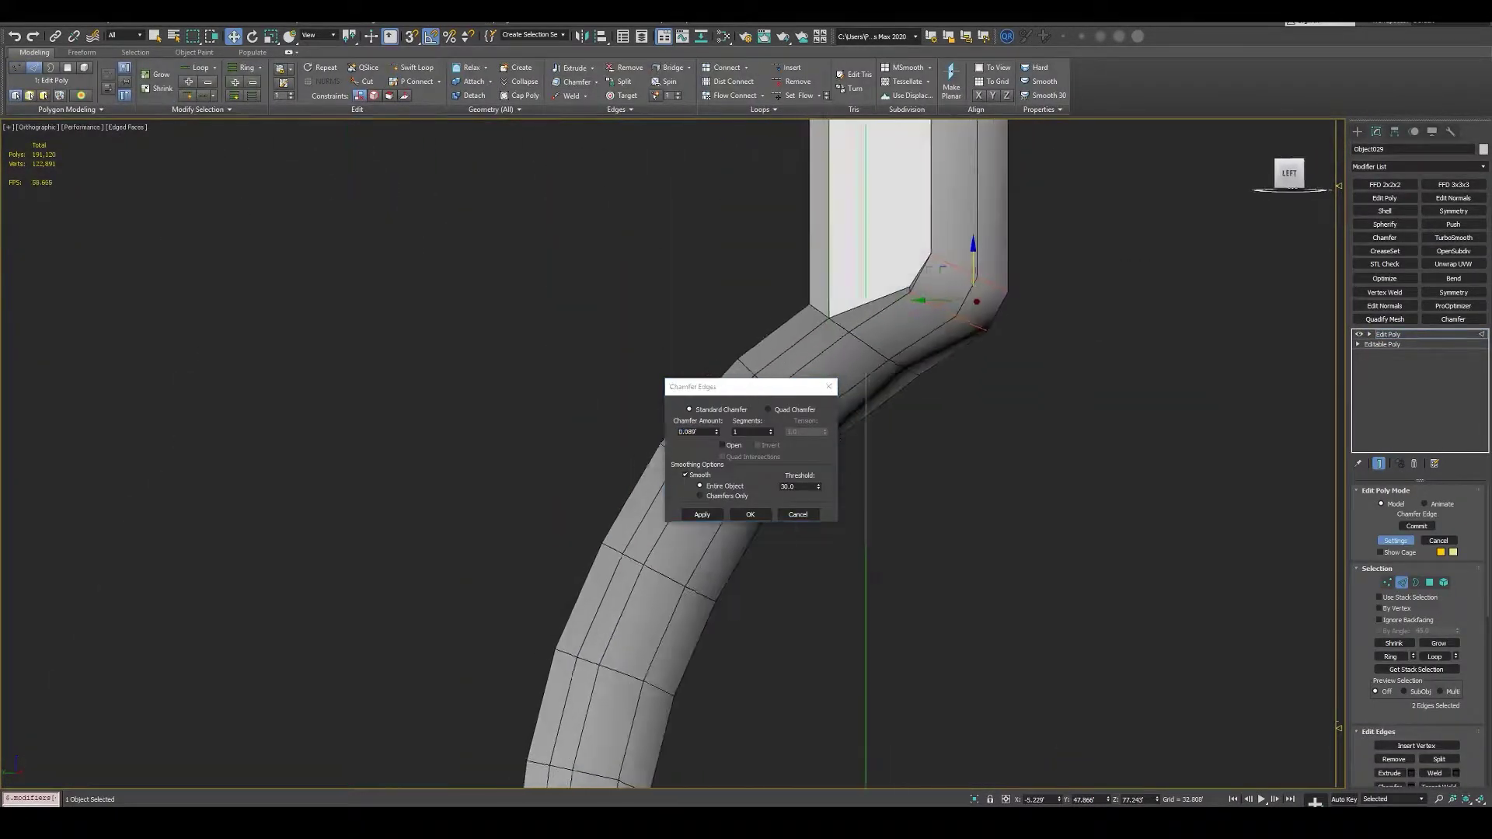
click(771, 430)
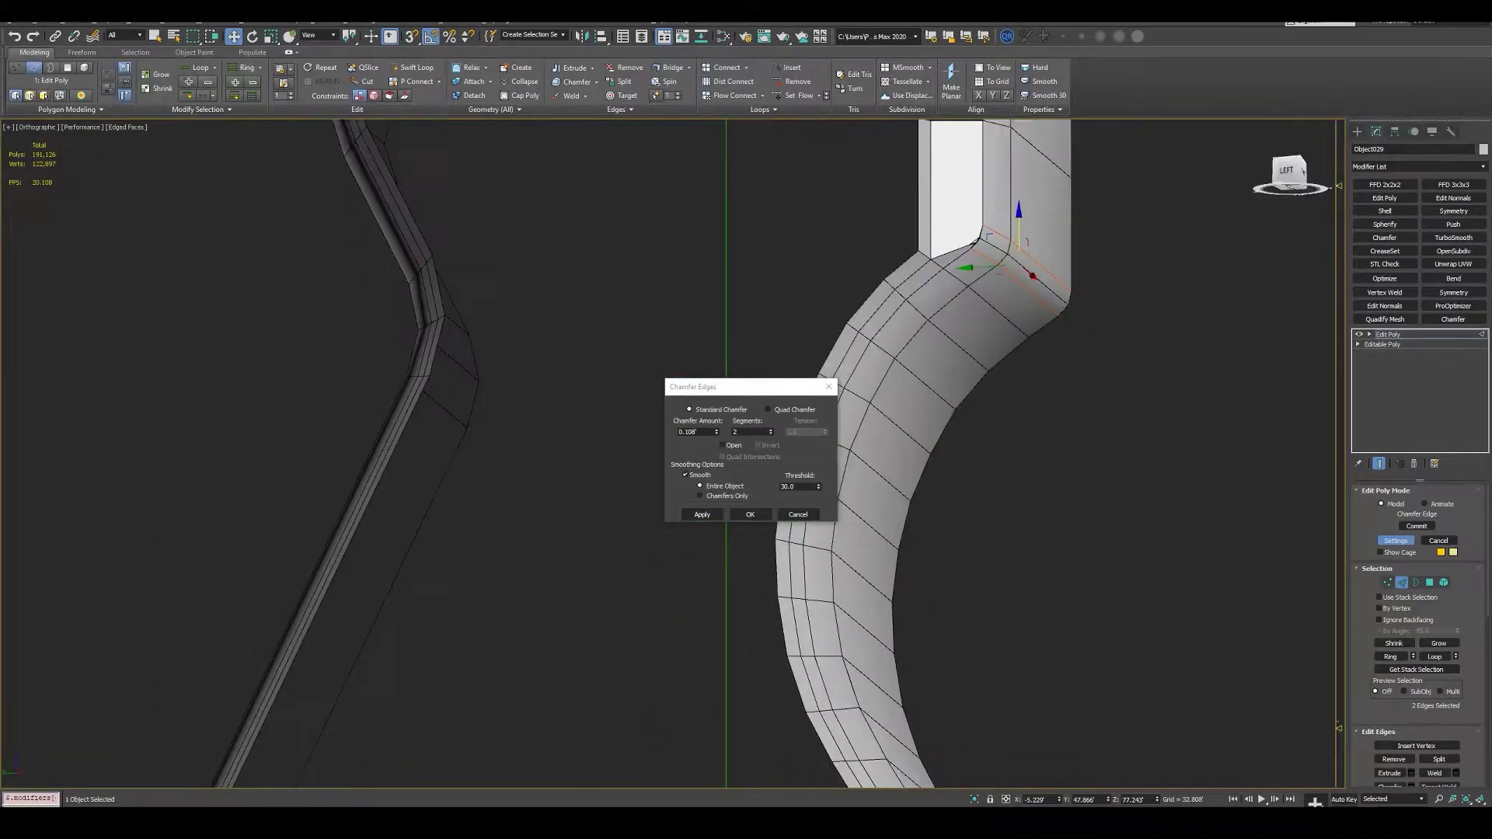
key(z)
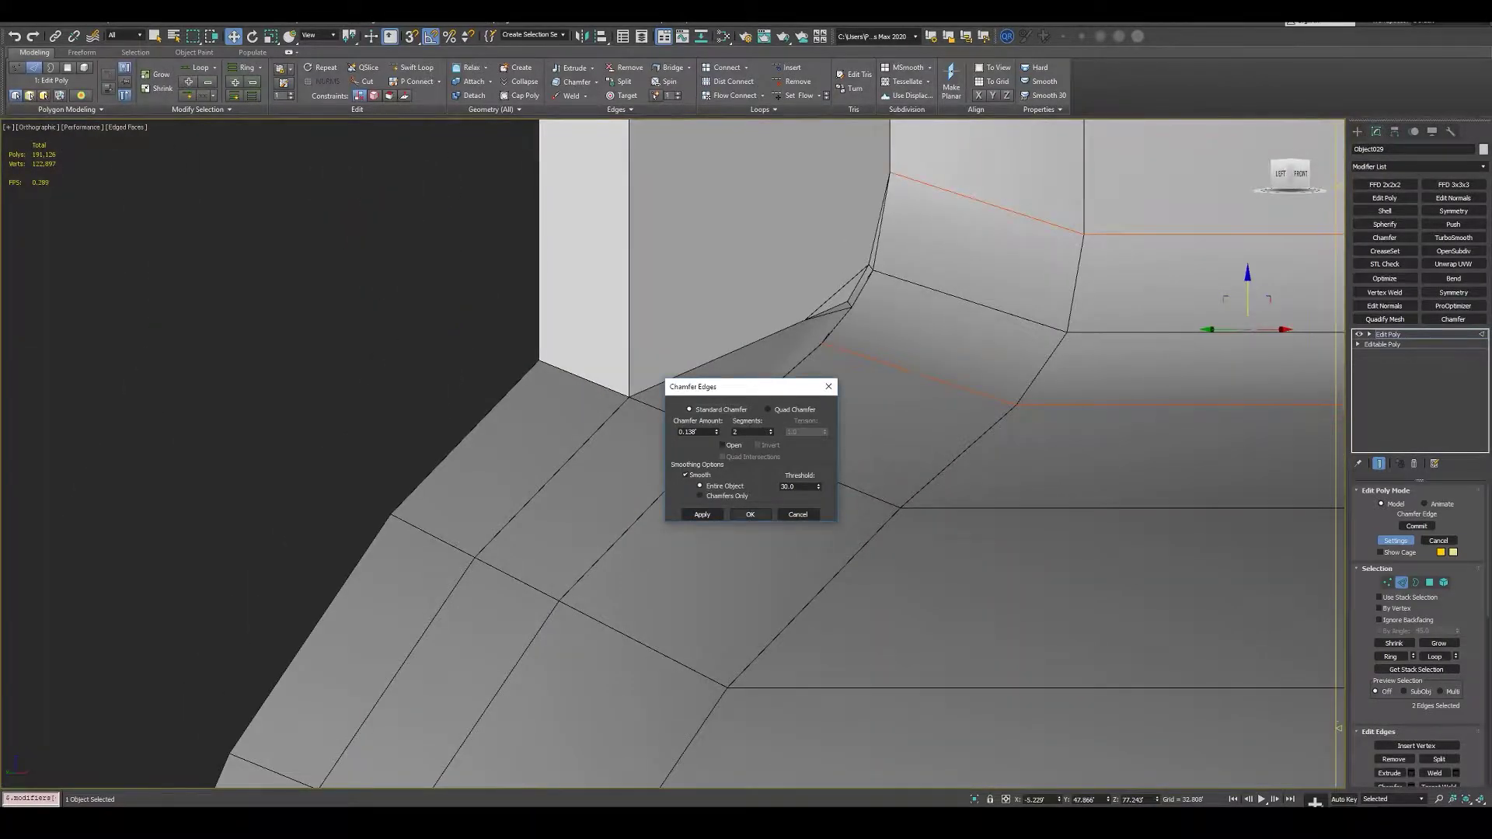
key(4)
- Target Weld the stray corner vertex onto its neighbour at the chamfered corner
mouse_move(853, 389)
alt+middle_down()
mouse_move(853, 342)
mouse_move(888, 326)
alt+middle_up()
key(1)
click(847, 334)
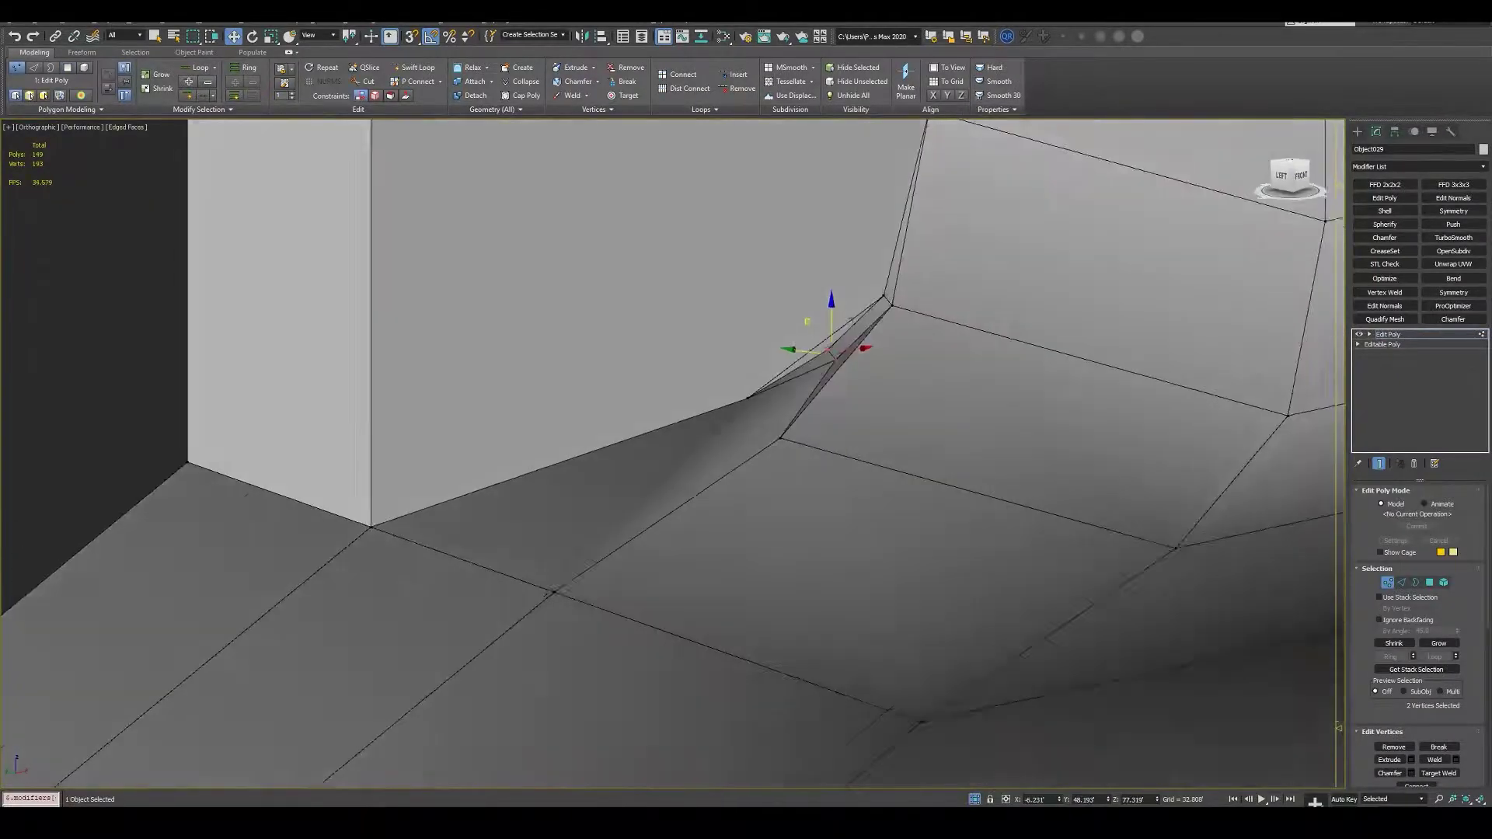
scroll(889, 326, up, 3)
scroll(888, 326, down, 2)
click(929, 328)
key(ctrl+w)
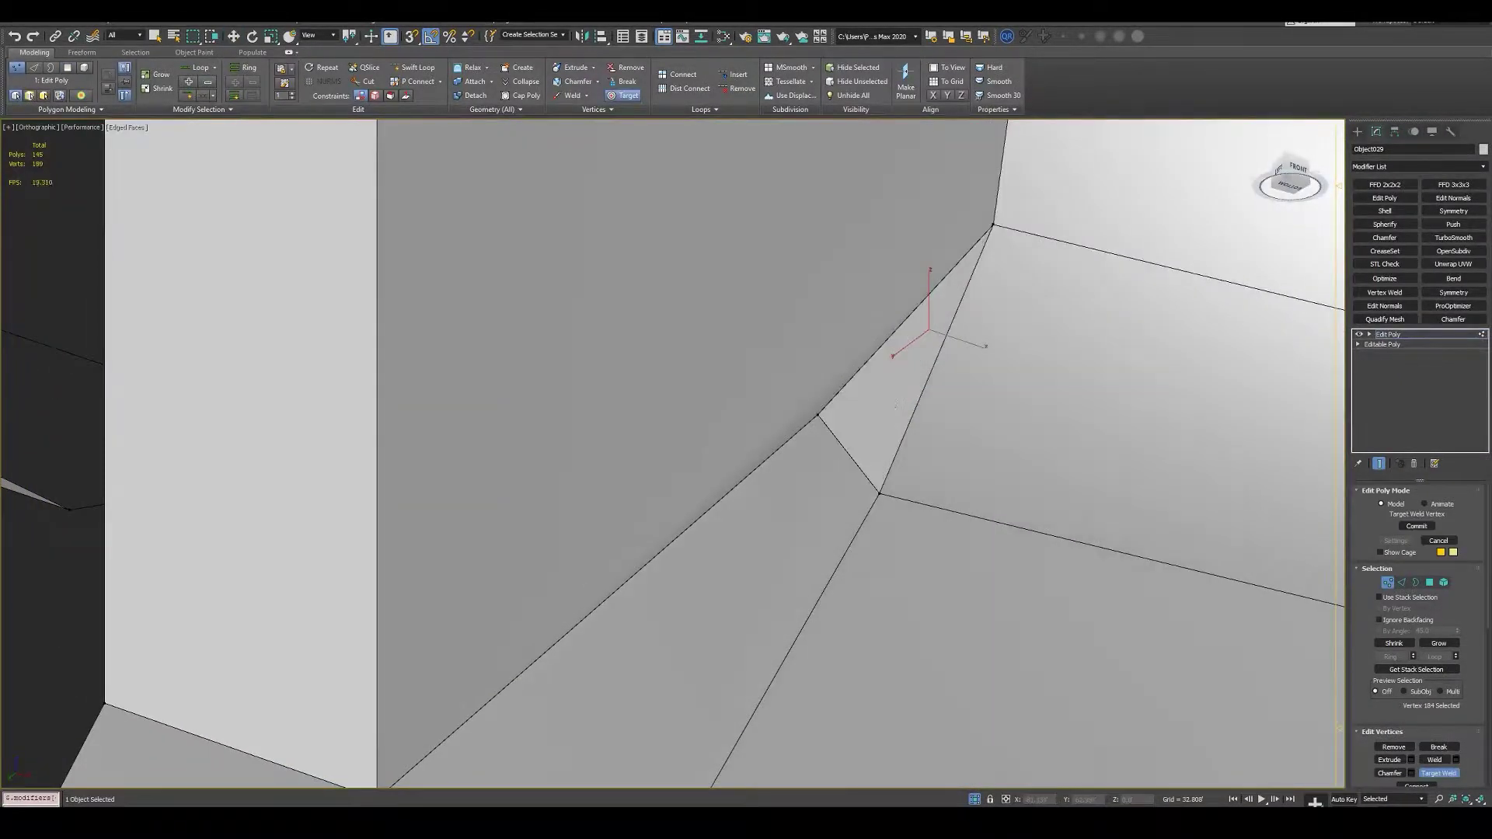
right_click(1009, 303)
- Orbit around the welded corner to a side view of the curved strip
mouse_move(896, 405)
alt+middle_down()
mouse_move(1010, 304)
mouse_move(919, 305)
mouse_move(947, 290)
alt+middle_up()
click(1033, 334)
scroll(920, 305, up, 3)
scroll(920, 305, down, 4)
scroll(948, 291, up, 3)
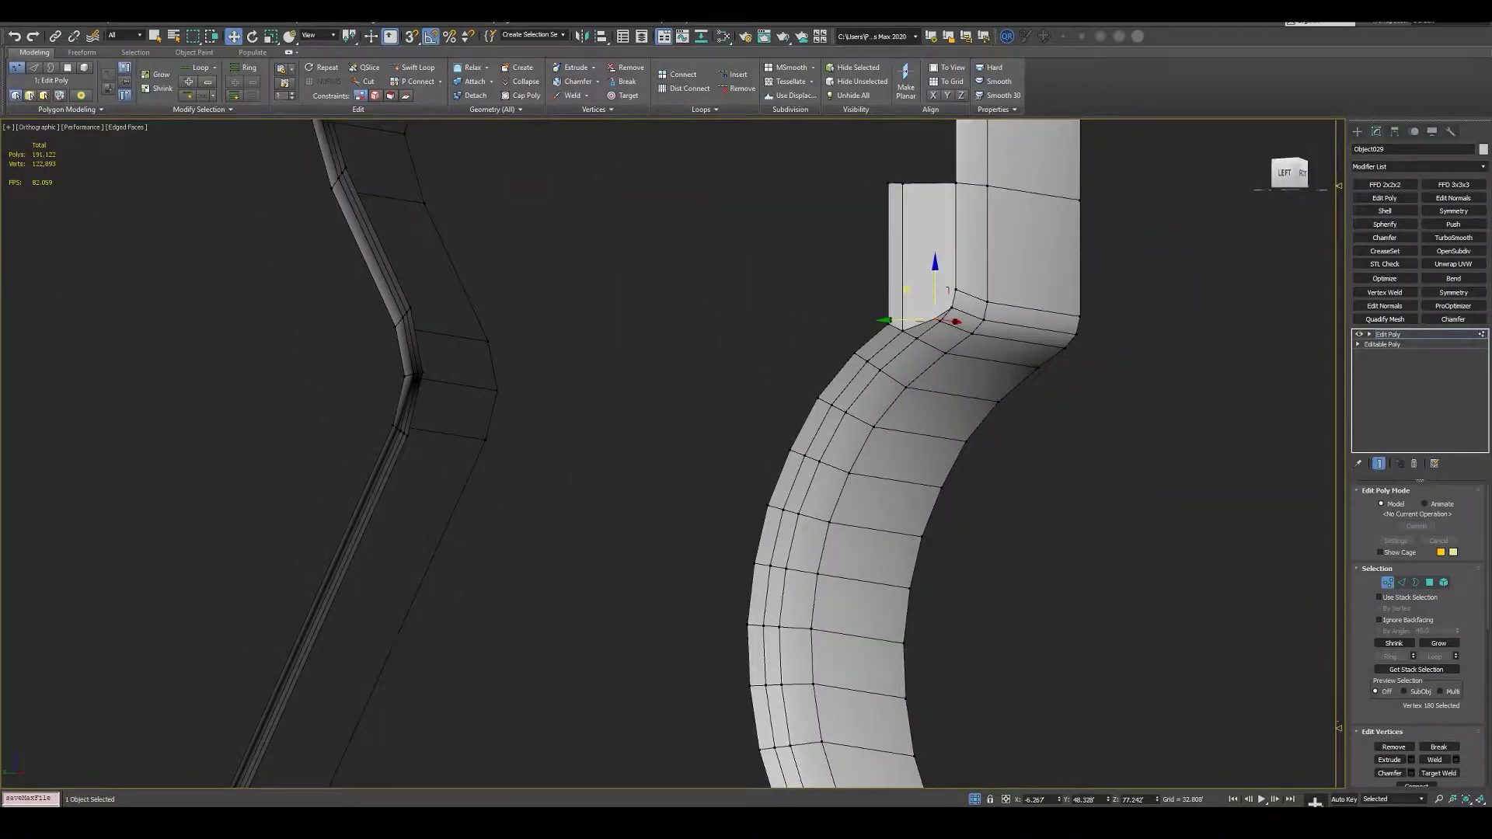
scroll(948, 291, down, 3)
scroll(948, 291, up, 3)
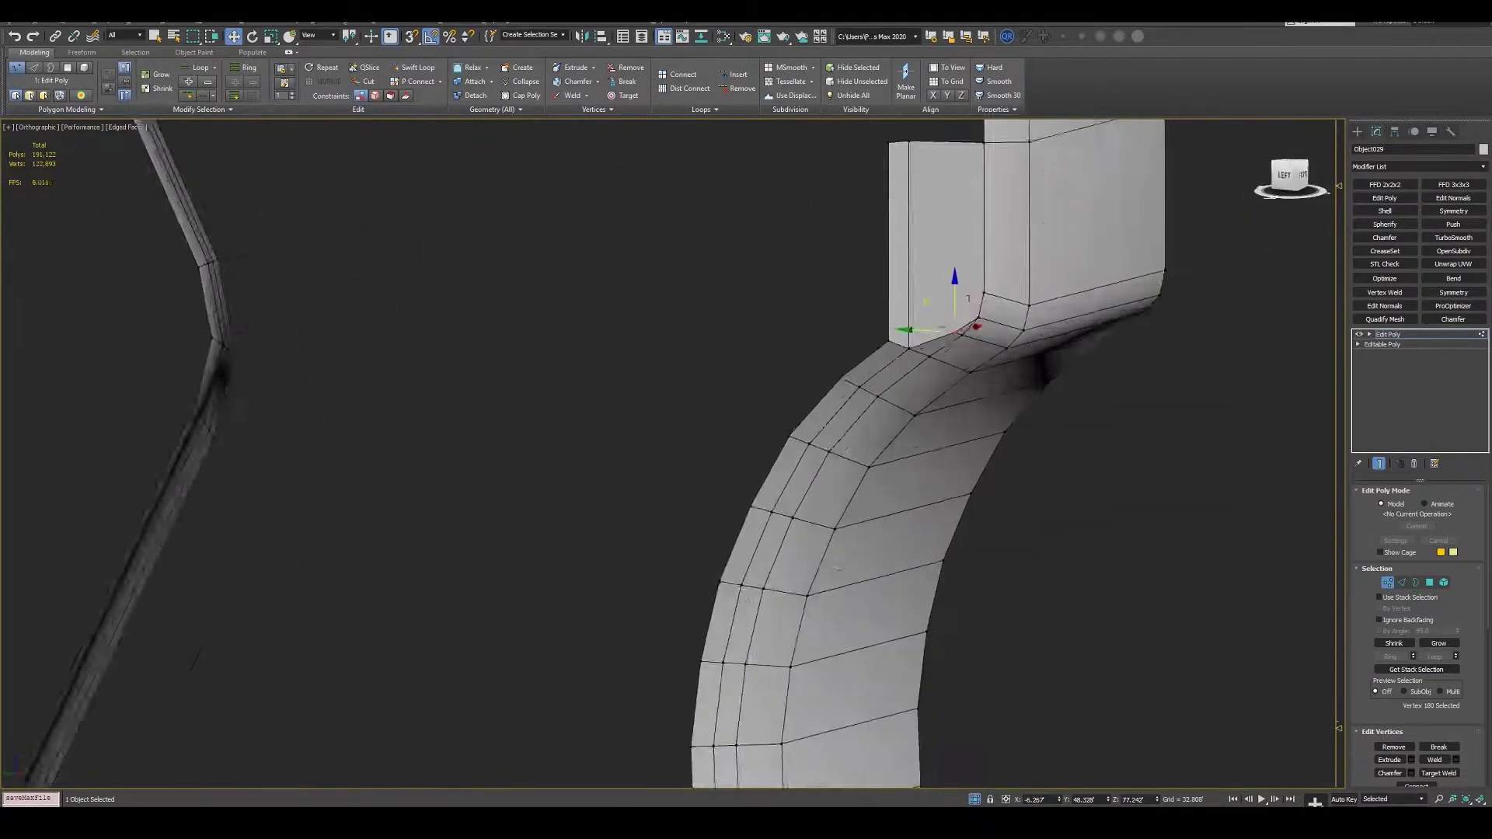
scroll(947, 291, down, 4)
alt+middle_drag(947, 291, 855, 233)
scroll(855, 234, down, 3)
- In Left view, draw a guide line from the block's top toward the grip's upper left
key(l)
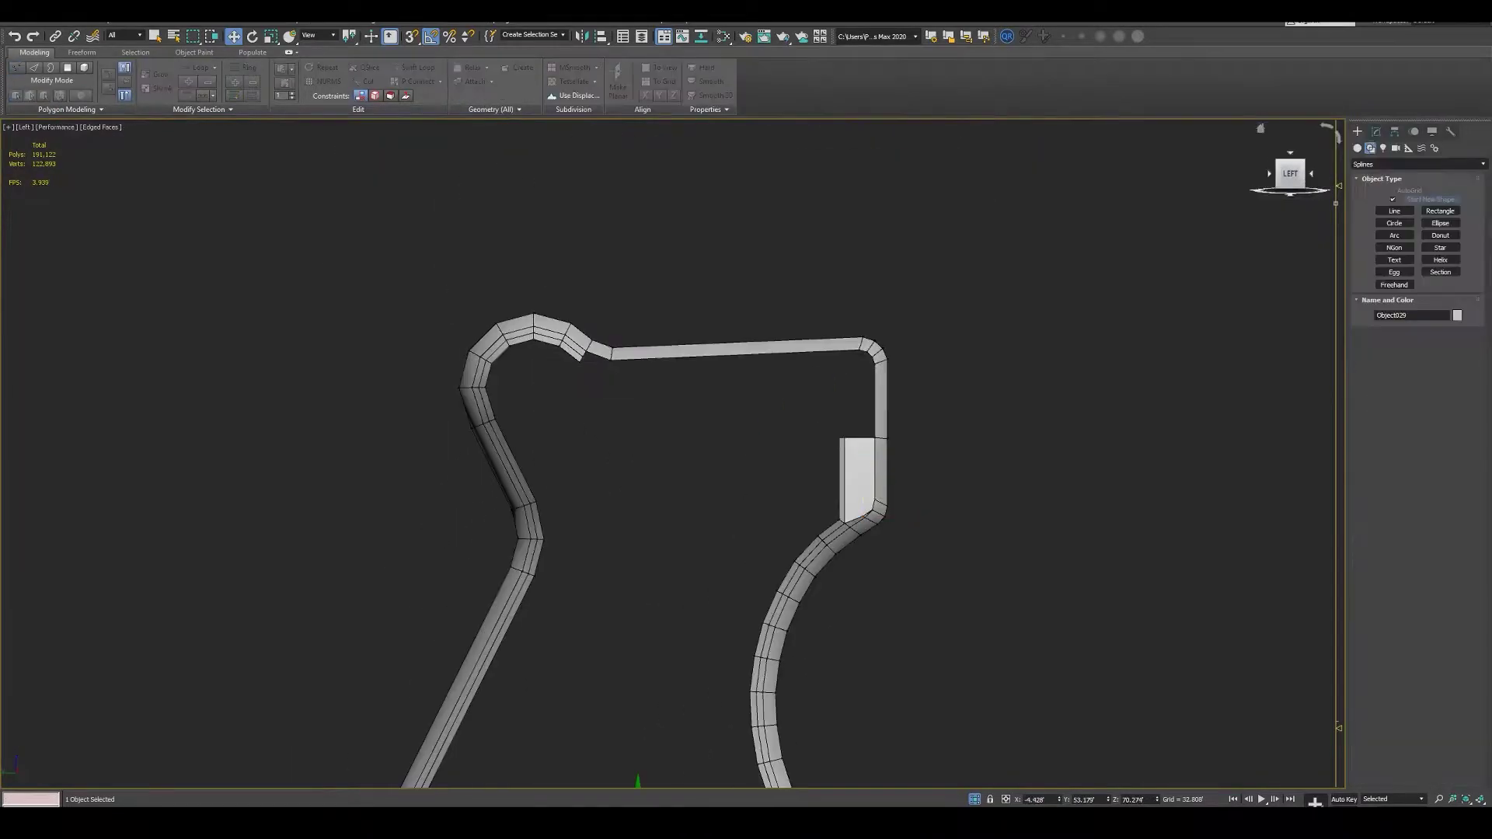
scroll(855, 233, up, 3)
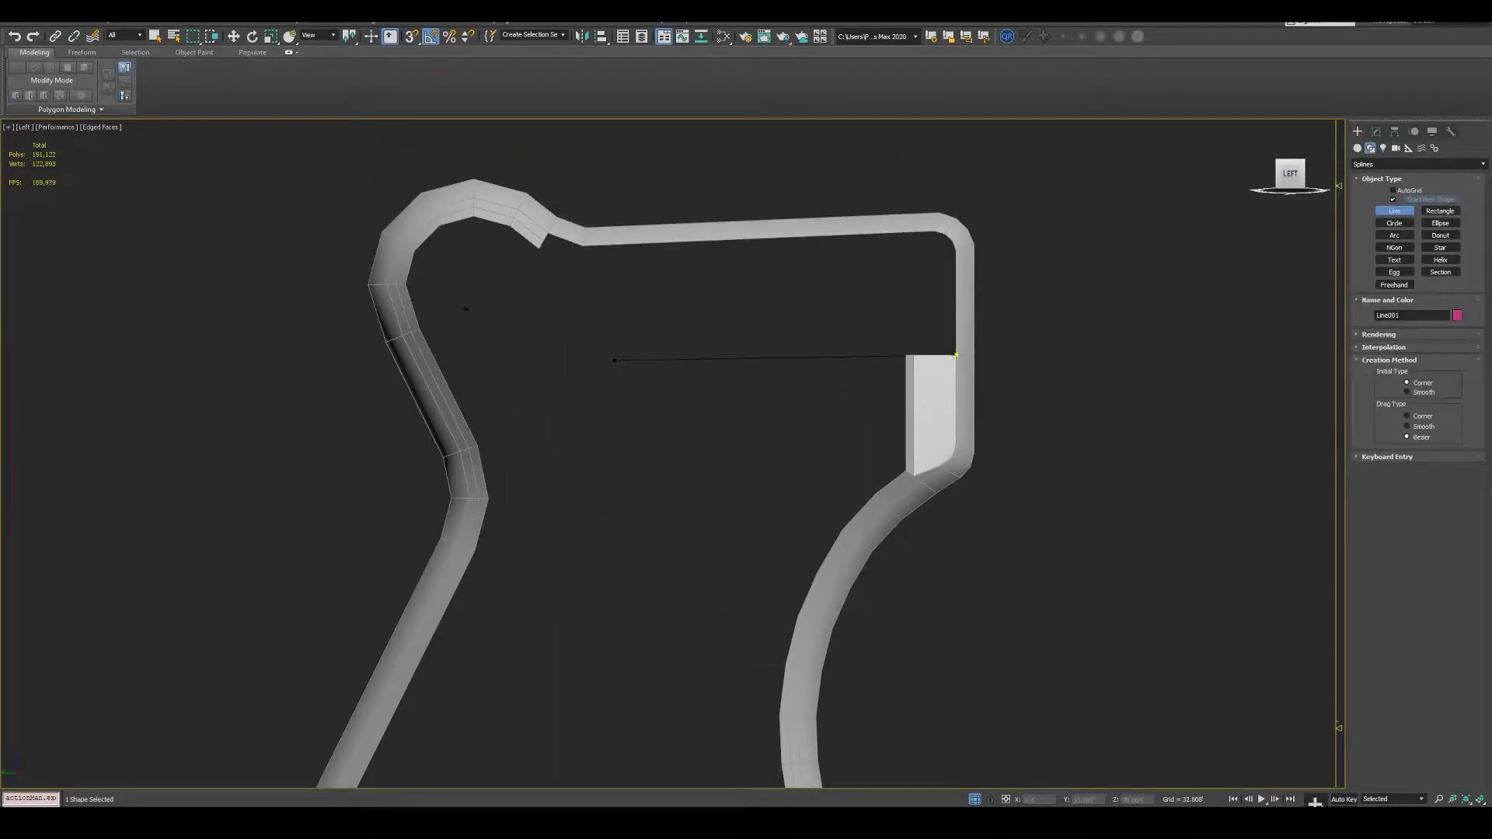
click(656, 287)
alt+middle_drag(657, 287, 672, 327)
scroll(668, 310, up, 3)
scroll(855, 389, down, 3)
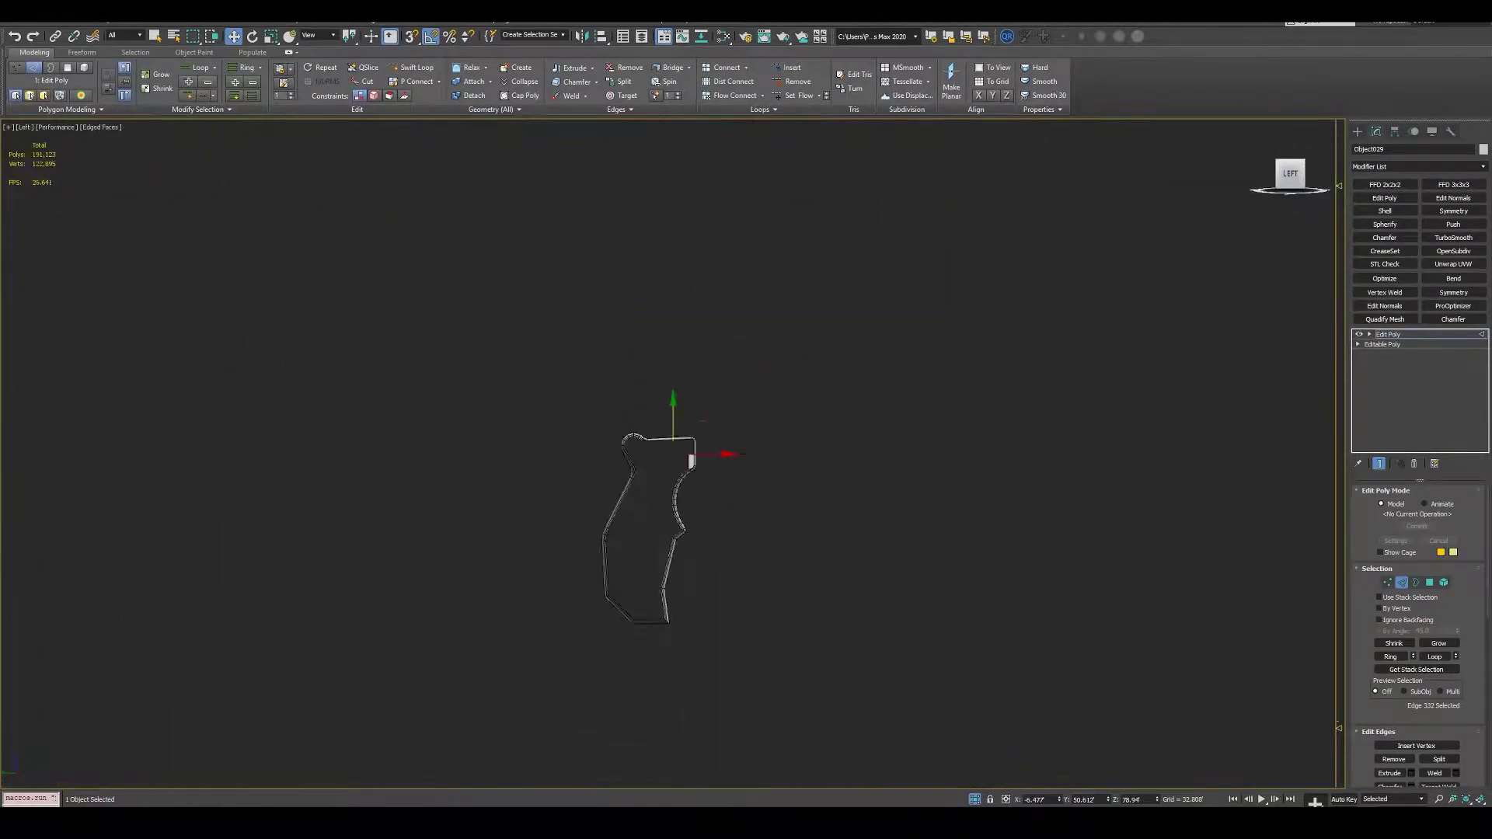
key(l)
scroll(855, 389, up, 3)
- Shift-drag the block's edges along the guide to create the thin trim strip
mouse_move(832, 389)
middle_down()
mouse_move(733, 388)
mouse_move(622, 327)
mouse_move(544, 318)
middle_up()
scroll(733, 388, down, 2)
scroll(622, 280, up, 3)
scroll(668, 451, down, 3)
scroll(669, 451, up, 1)
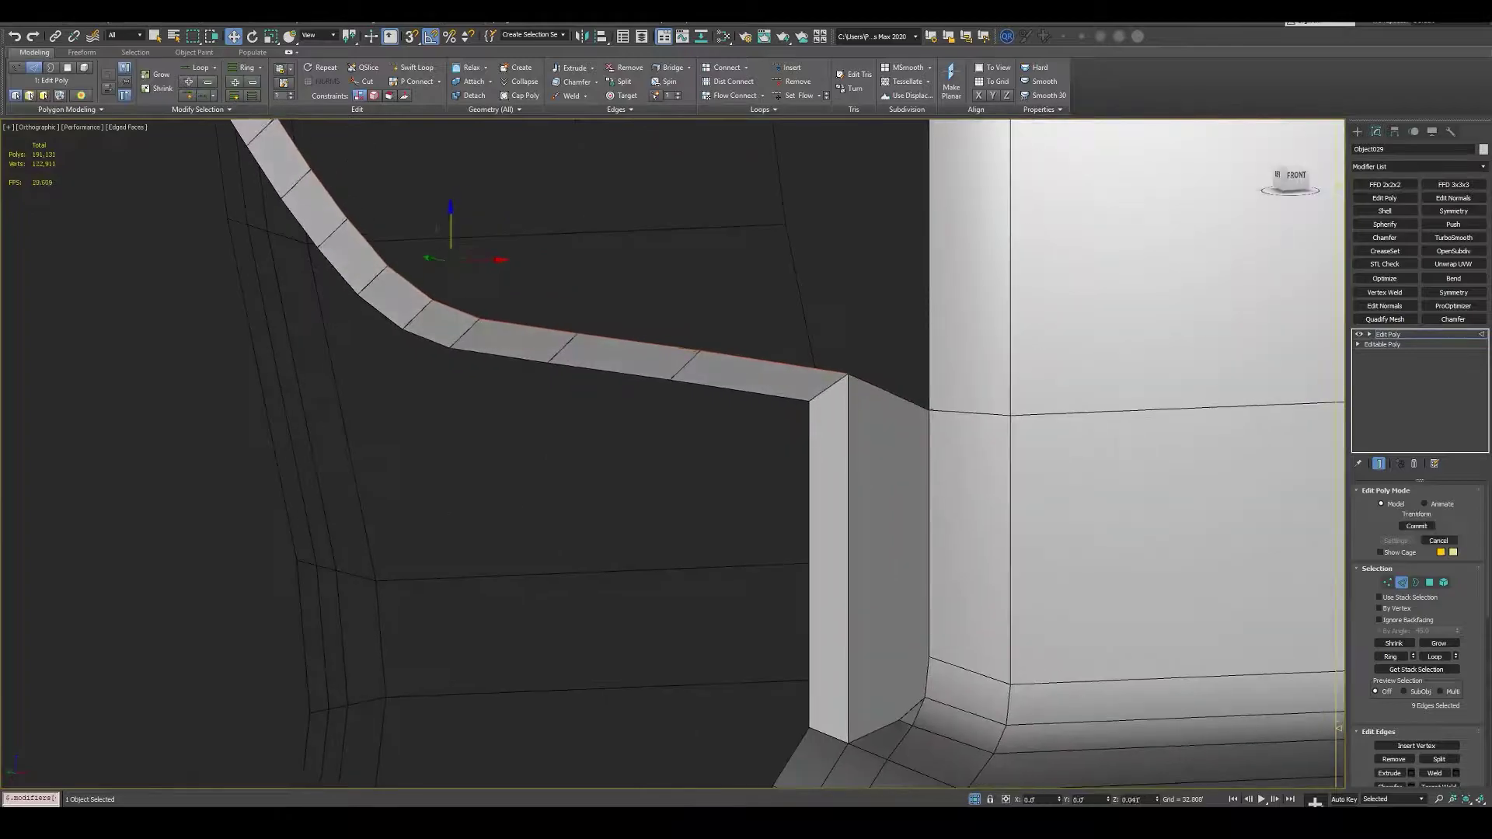
mouse_move(669, 451)
alt+middle_down()
mouse_move(669, 388)
mouse_move(699, 349)
mouse_move(622, 327)
alt+middle_up()
scroll(668, 350, down, 2)
- Set the strip's end vertices against the curved piece and start Target Weld
key(1)
scroll(653, 311, up, 3)
mouse_move(659, 232)
alt+middle_down()
mouse_move(687, 277)
mouse_move(723, 296)
mouse_move(754, 288)
mouse_move(638, 295)
mouse_move(799, 322)
mouse_move(870, 365)
alt+middle_up()
scroll(688, 303, down, 2)
scroll(754, 303, up, 3)
scroll(758, 256, down, 2)
key(1)
scroll(620, 301, up, 3)
scroll(620, 302, up, 4)
scroll(642, 299, down, 3)
scroll(816, 333, up, 3)
key(ctrl+w)
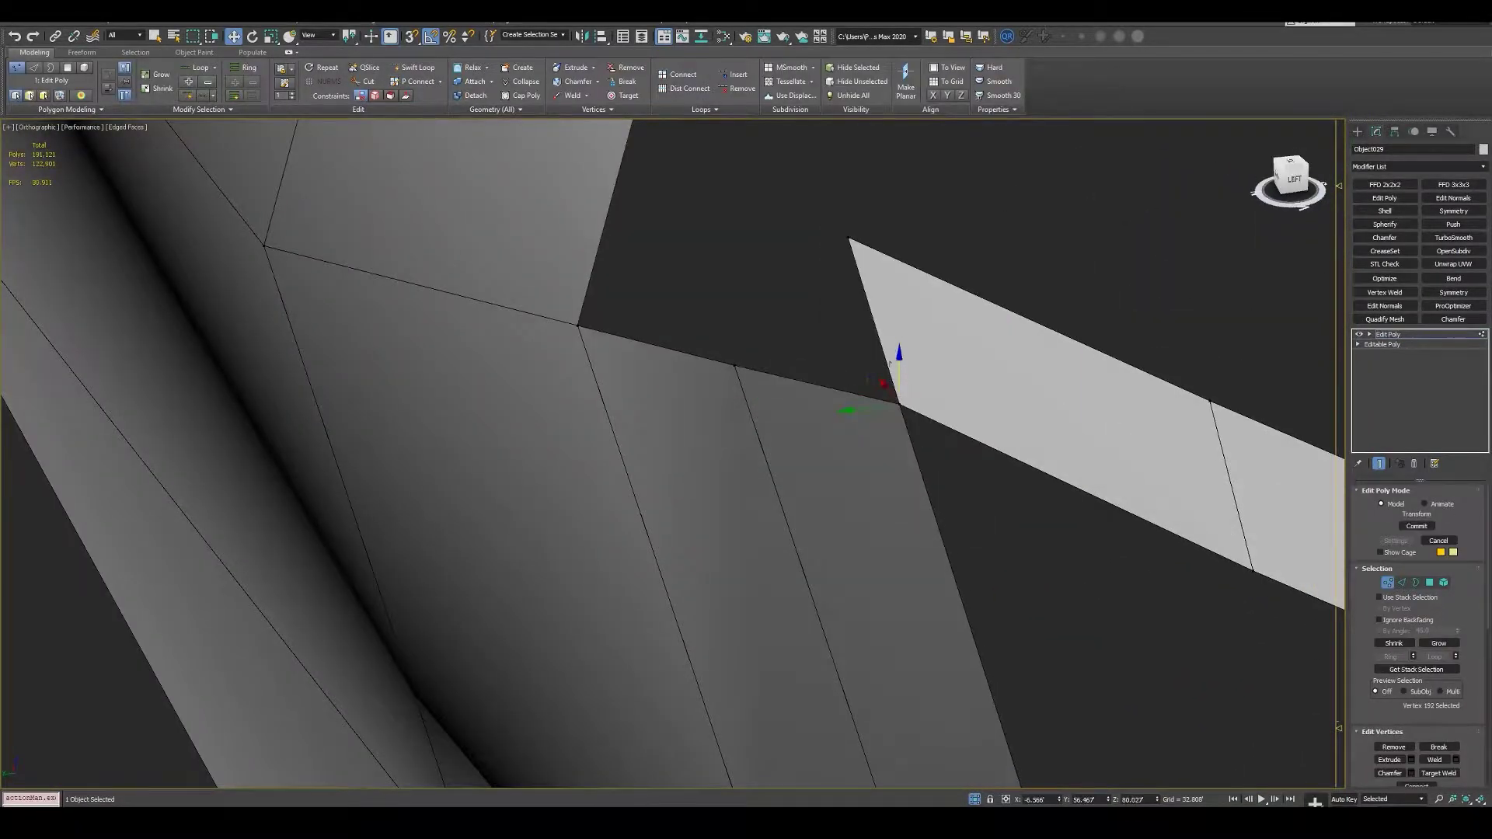
- Target Weld the strip's end vertex onto the grip's edge
scroll(890, 363, up, 3)
mouse_move(884, 356)
alt+middle_down()
mouse_move(826, 359)
mouse_move(871, 431)
mouse_move(825, 360)
alt+middle_up()
key(2)
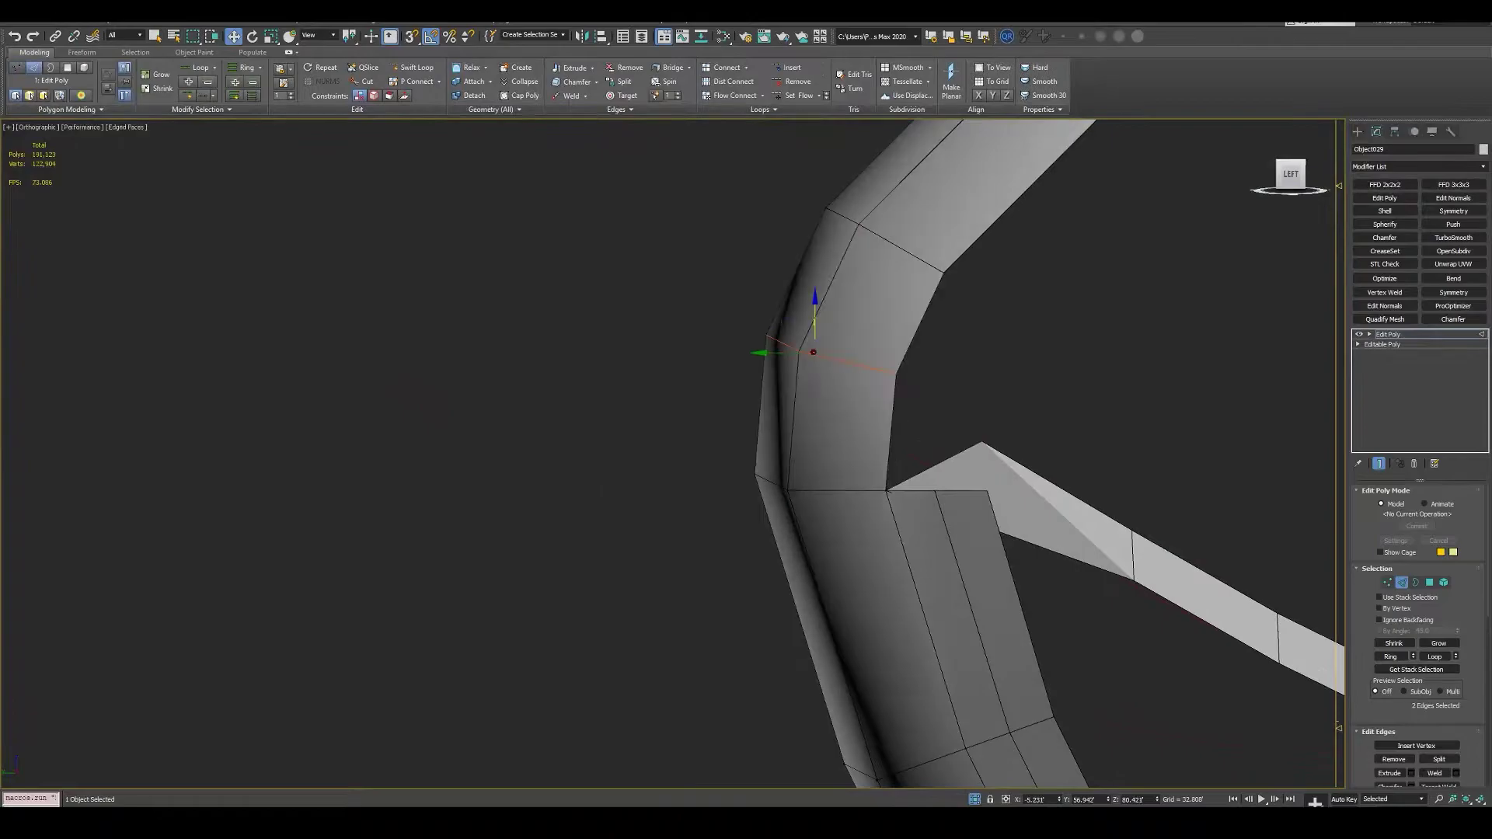
key(1)
mouse_move(870, 431)
alt+middle_down()
mouse_move(825, 359)
mouse_move(1036, 297)
alt+middle_up()
right_click(1036, 297)
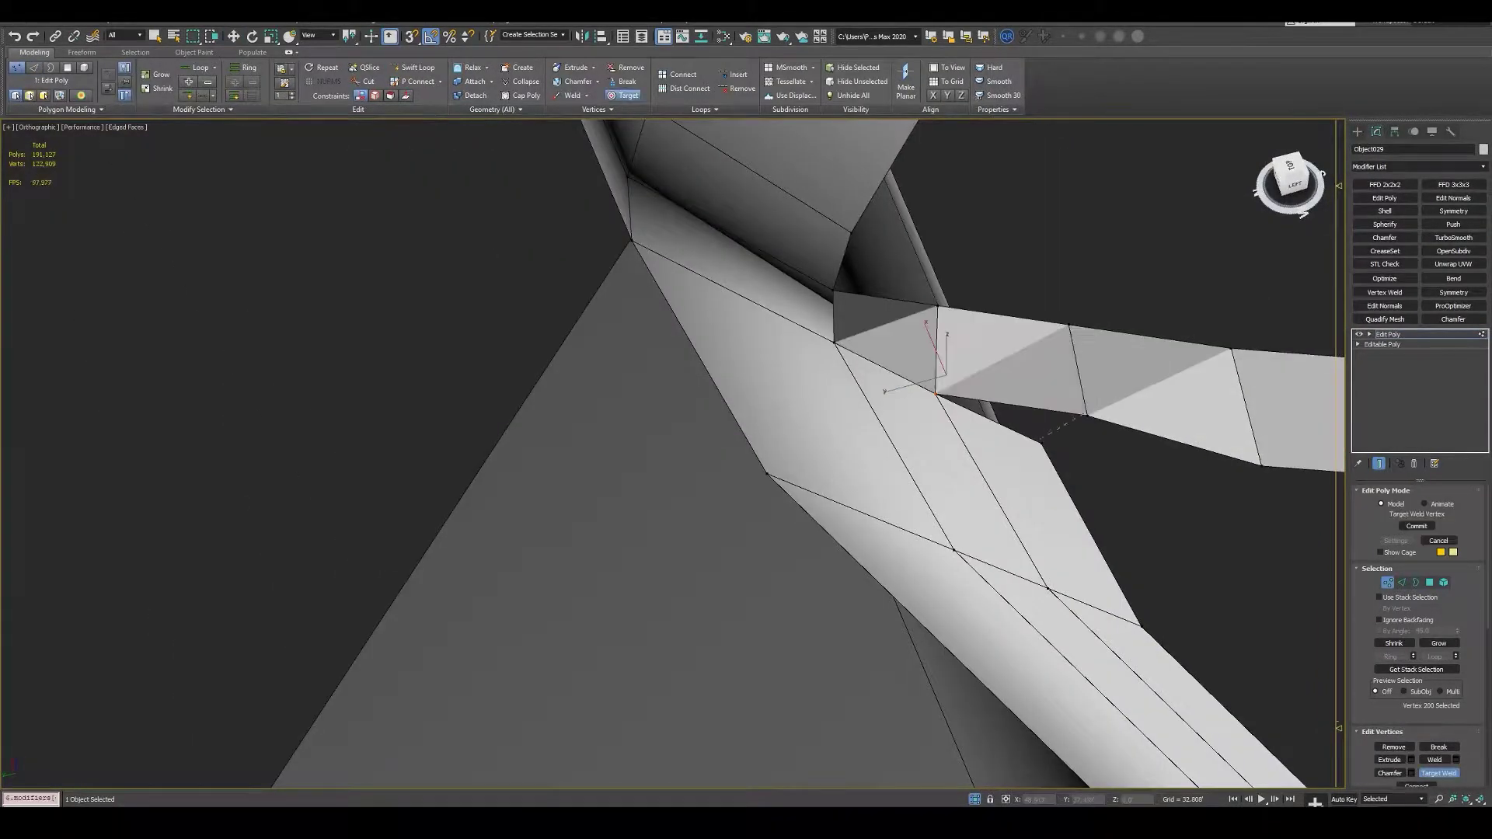
click(1084, 414)
alt+middle_drag(1084, 415, 871, 331)
- Delete the overlapping faces where the strip meets the grip
key(4)
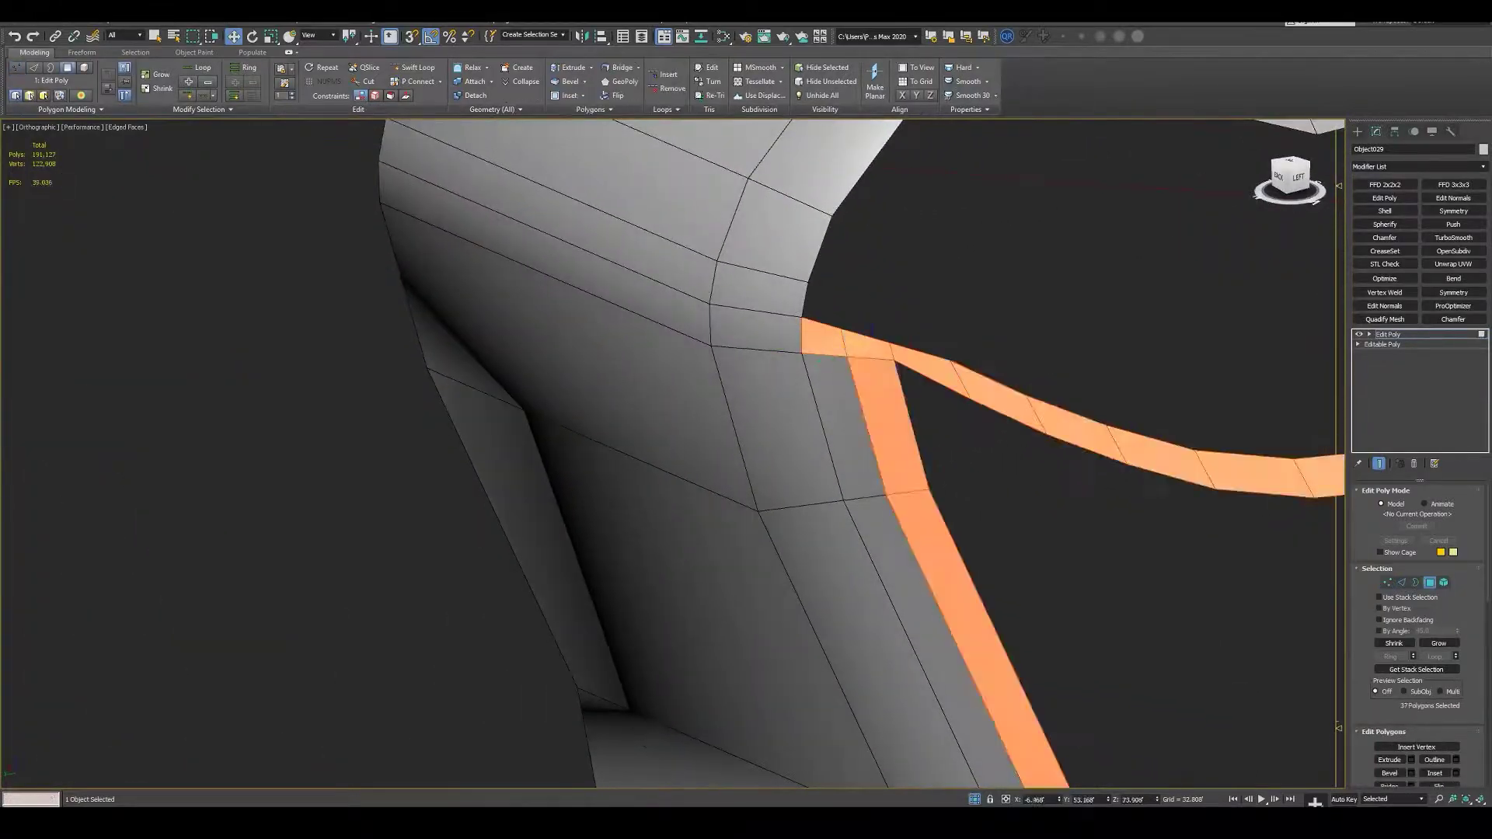
scroll(815, 330, down, 5)
key(3)
scroll(815, 331, up, 5)
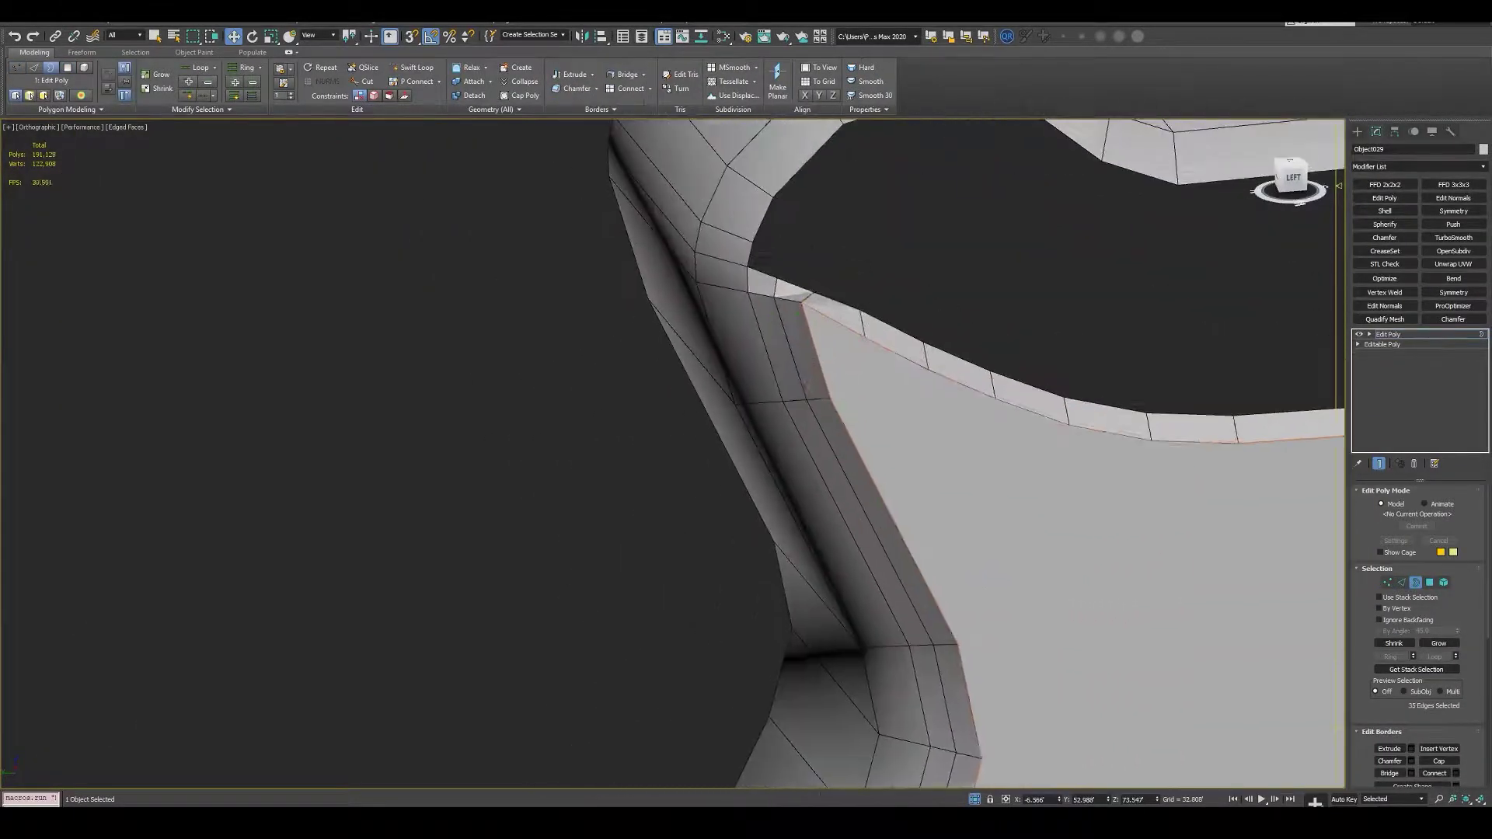
scroll(808, 389, down, 5)
scroll(808, 389, up, 5)
key(Delete)
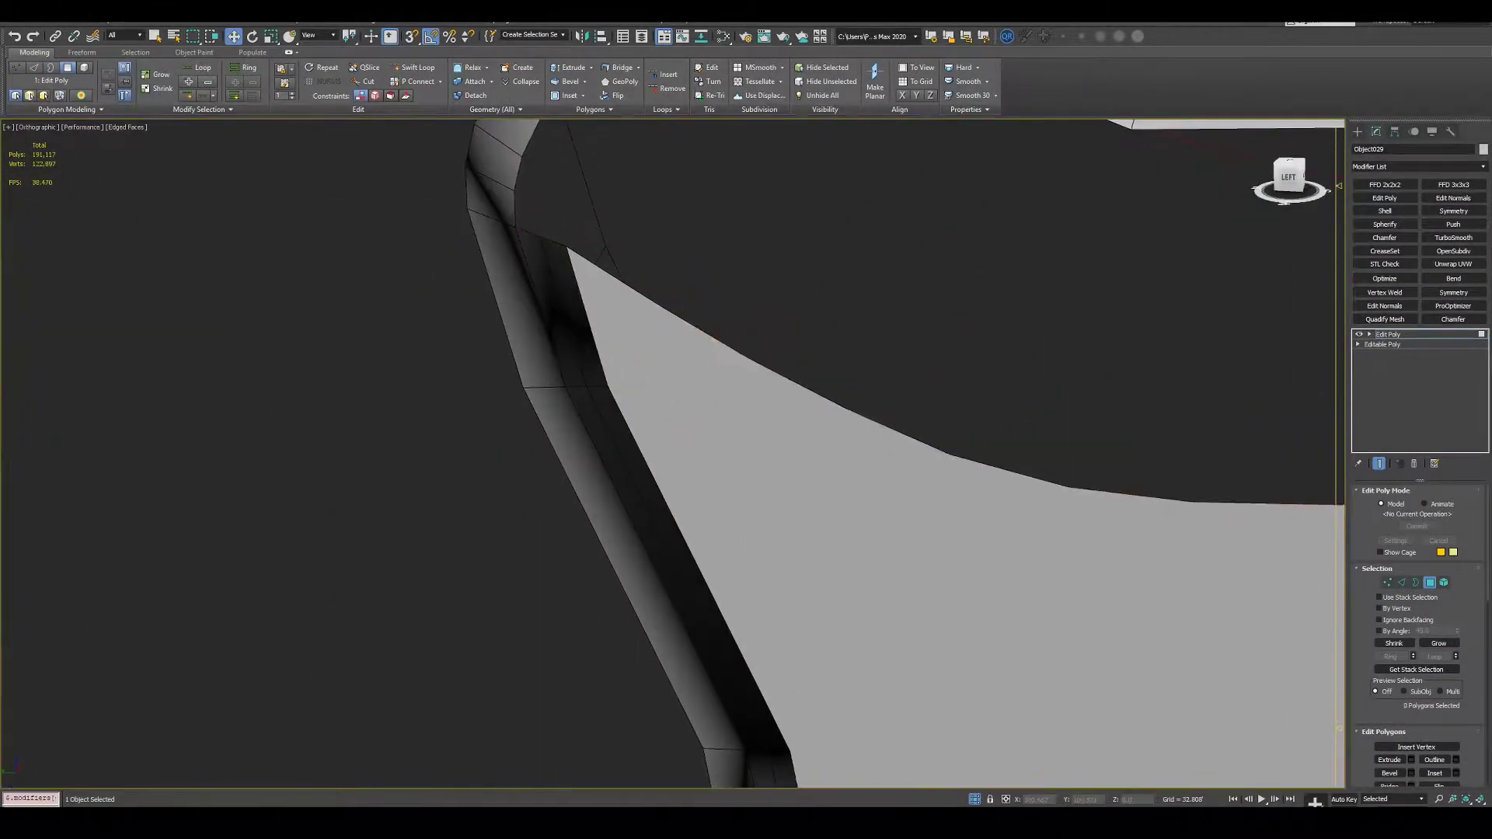
- Weld the remaining corner vertex onto its neighbour on the grip's back side
key(2)
scroll(966, 294, down, 5)
scroll(966, 294, up, 5)
mouse_move(966, 294)
alt+middle_down()
mouse_move(778, 327)
mouse_move(715, 319)
mouse_move(693, 360)
mouse_move(754, 280)
alt+middle_up()
key(1)
click(742, 286)
key(w)
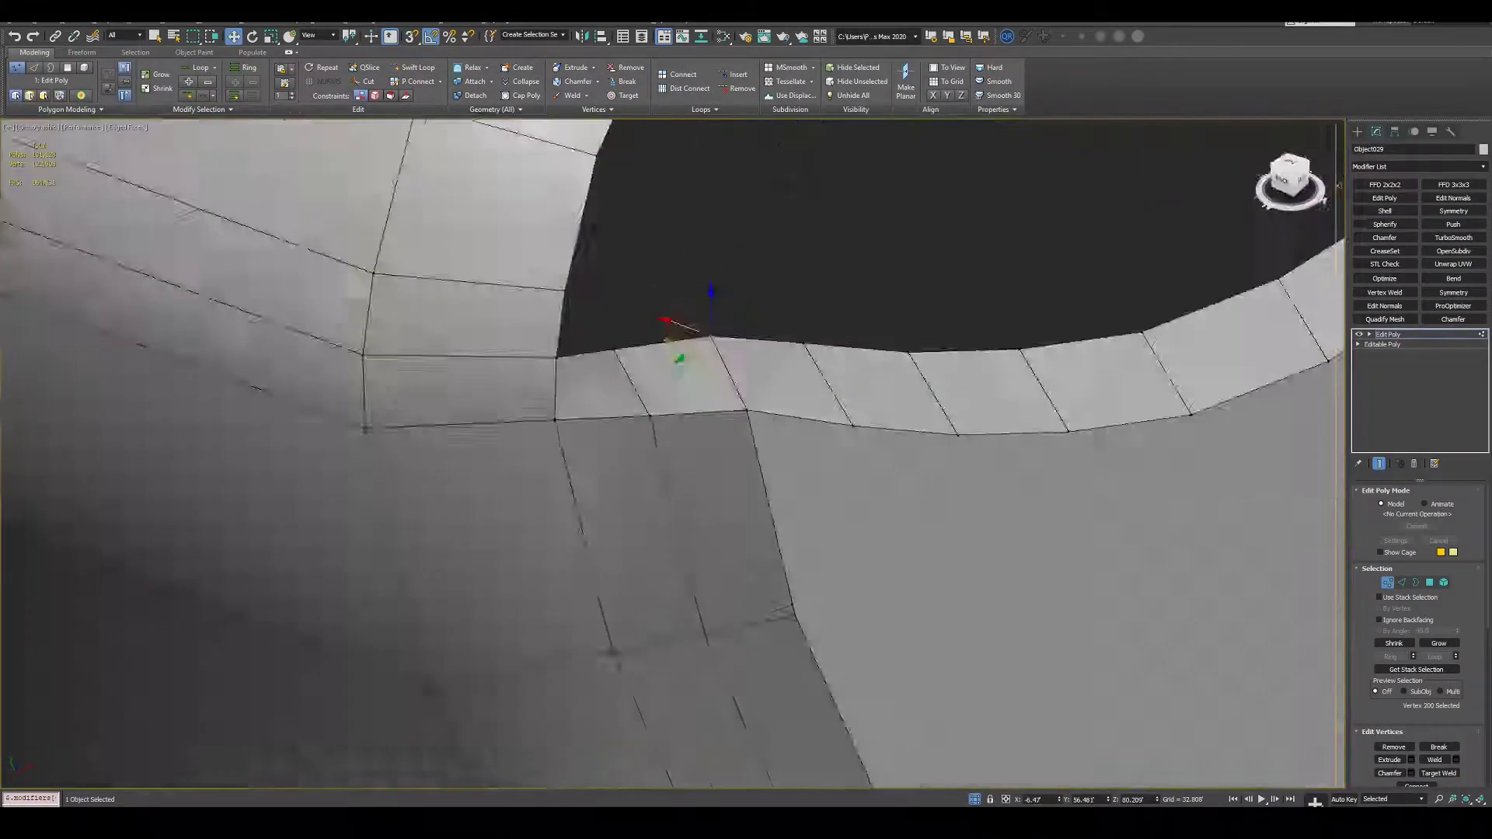
- Inspect the closed join along the grip's top edge, toggling wireframe and sub-object levels
mouse_move(749, 380)
alt+middle_down()
mouse_move(653, 435)
mouse_move(810, 281)
mouse_move(812, 315)
mouse_move(997, 451)
mouse_move(1096, 457)
alt+middle_up()
key(F4)
key(1)
key(2)
key(F4)
key(1)
right_click(1095, 457)
alt+middle_drag(1000, 420, 1160, 367)
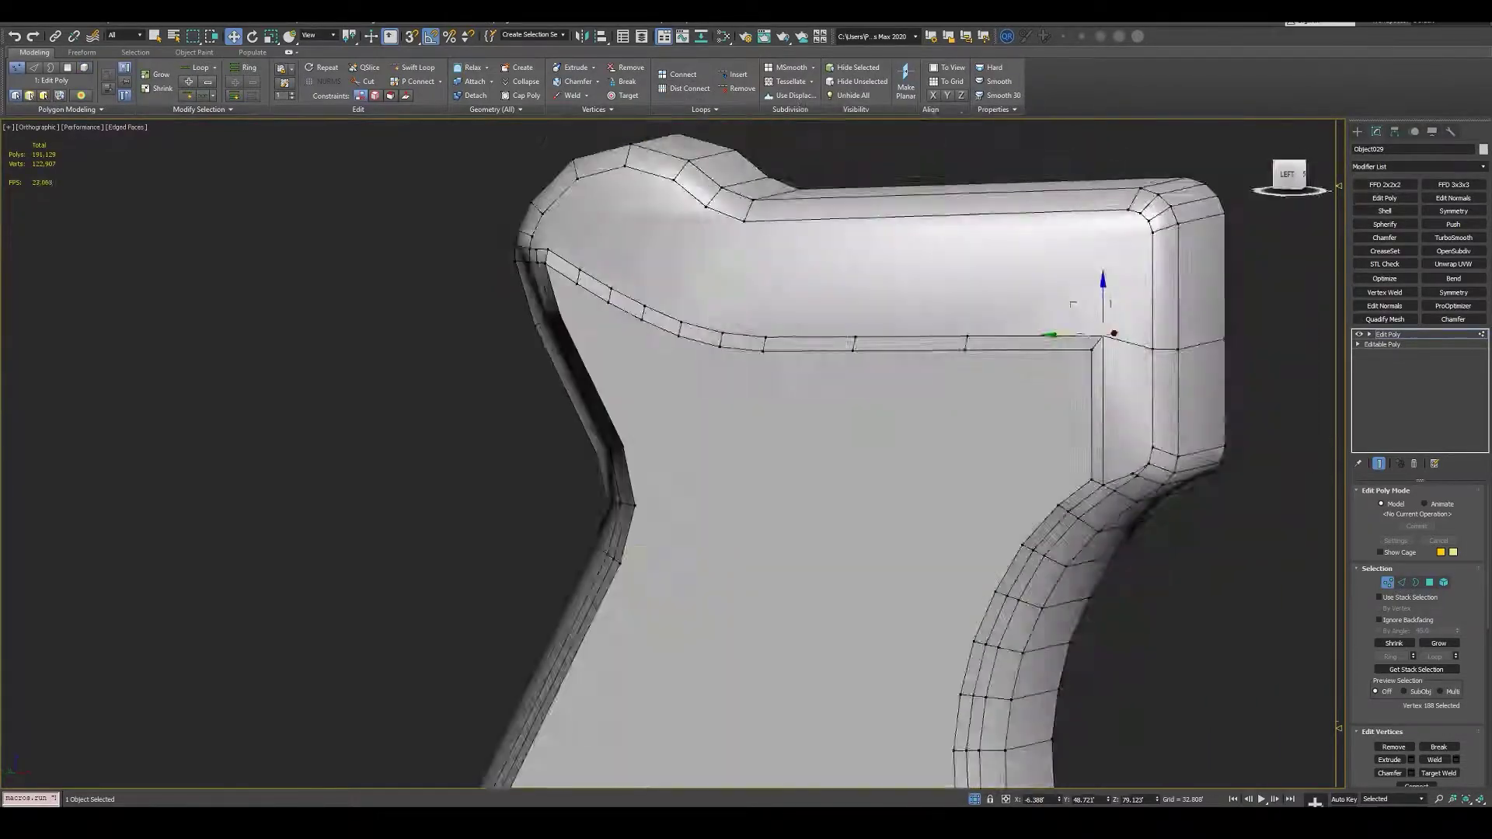
- Scale the strip's polygons where they meet the grip's corner
alt+middle_drag(1072, 303, 756, 221)
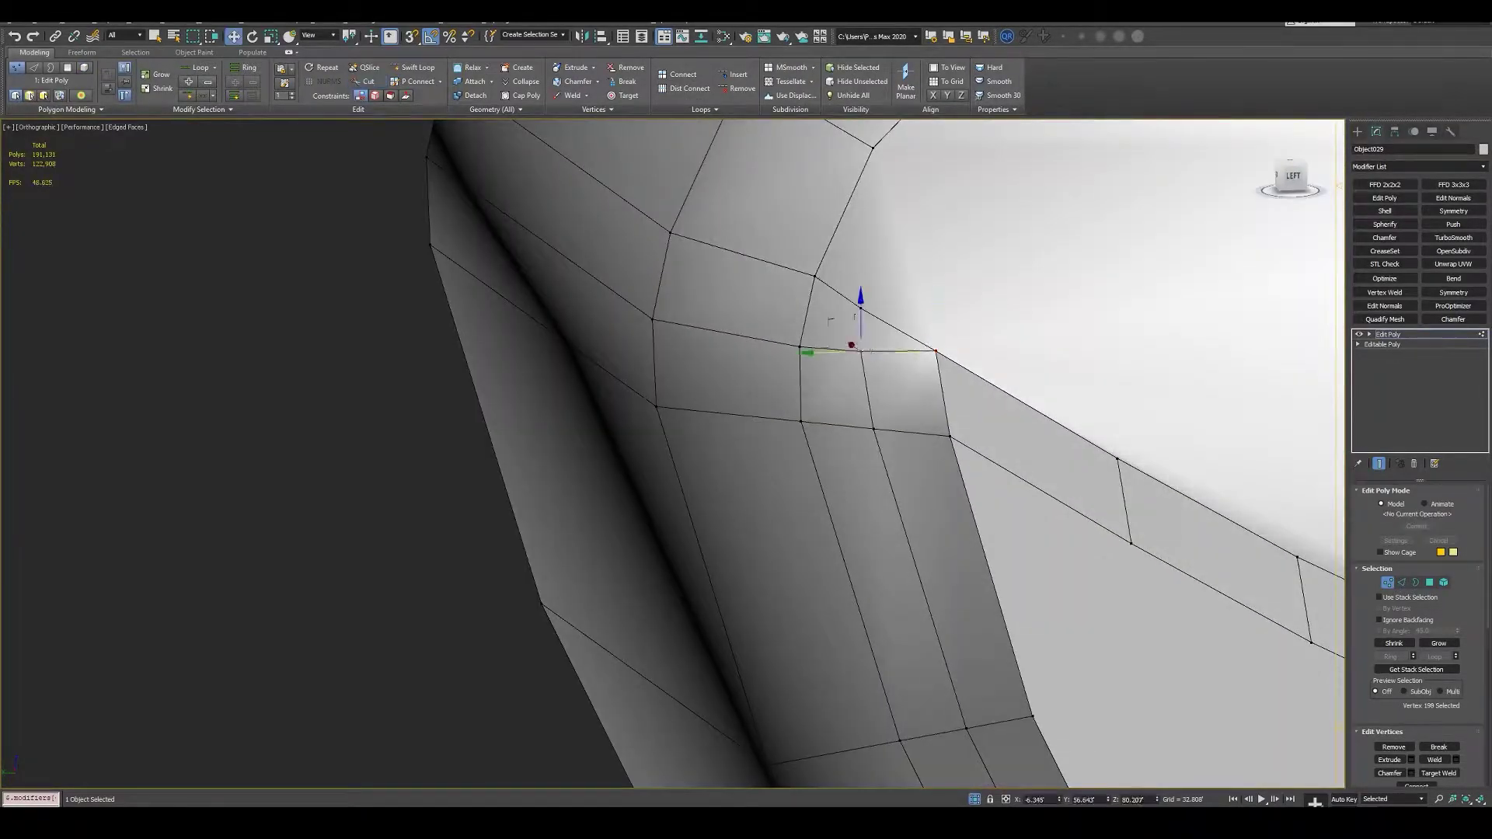
mouse_move(855, 350)
alt+middle_down()
mouse_move(699, 389)
mouse_move(777, 350)
alt+middle_up()
key(4)
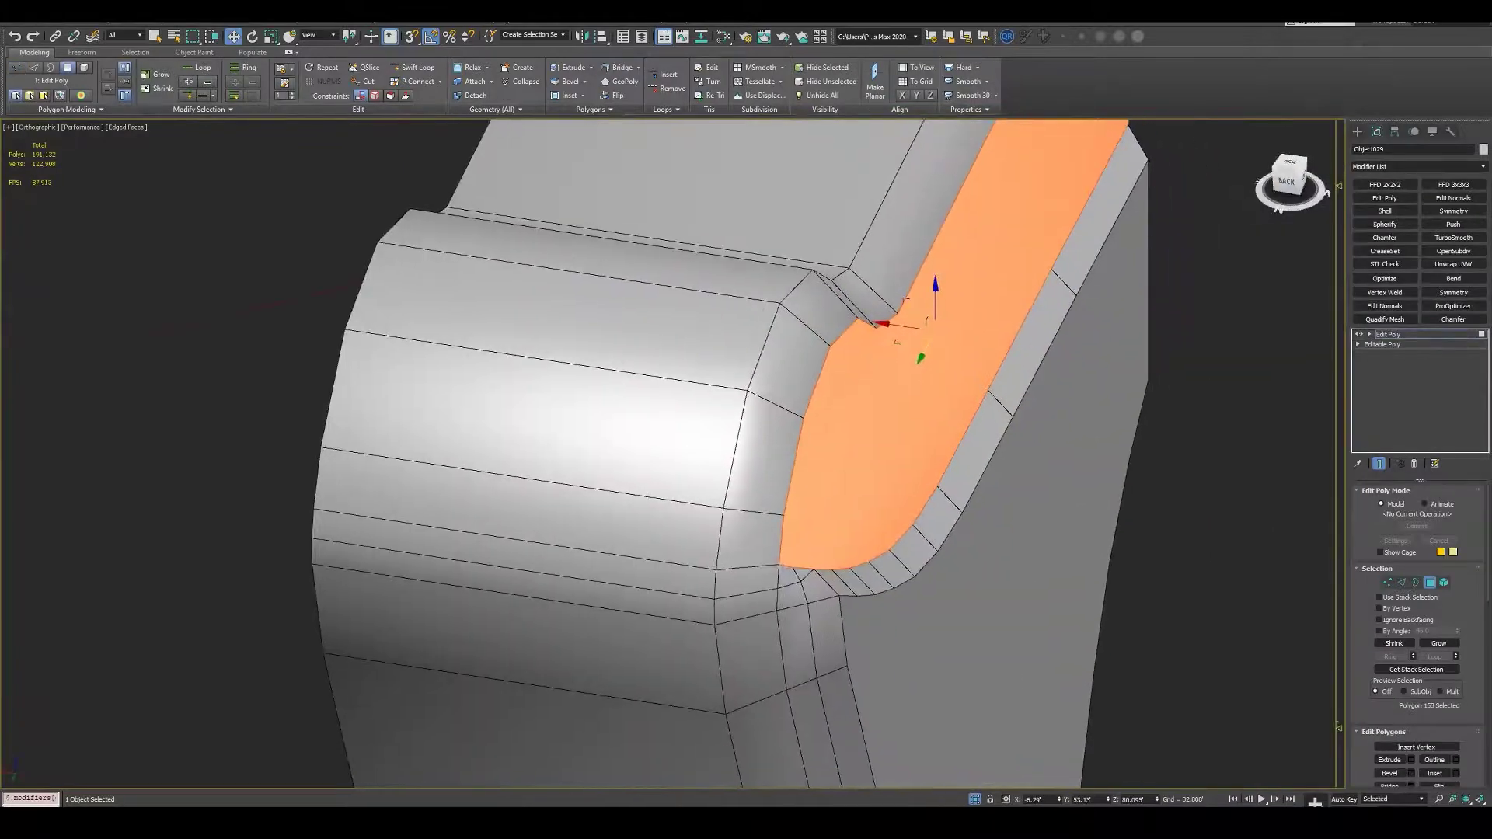
key(shift+z)
key(shift+z)
key(shift+z)
key(shift+z)
key(1)
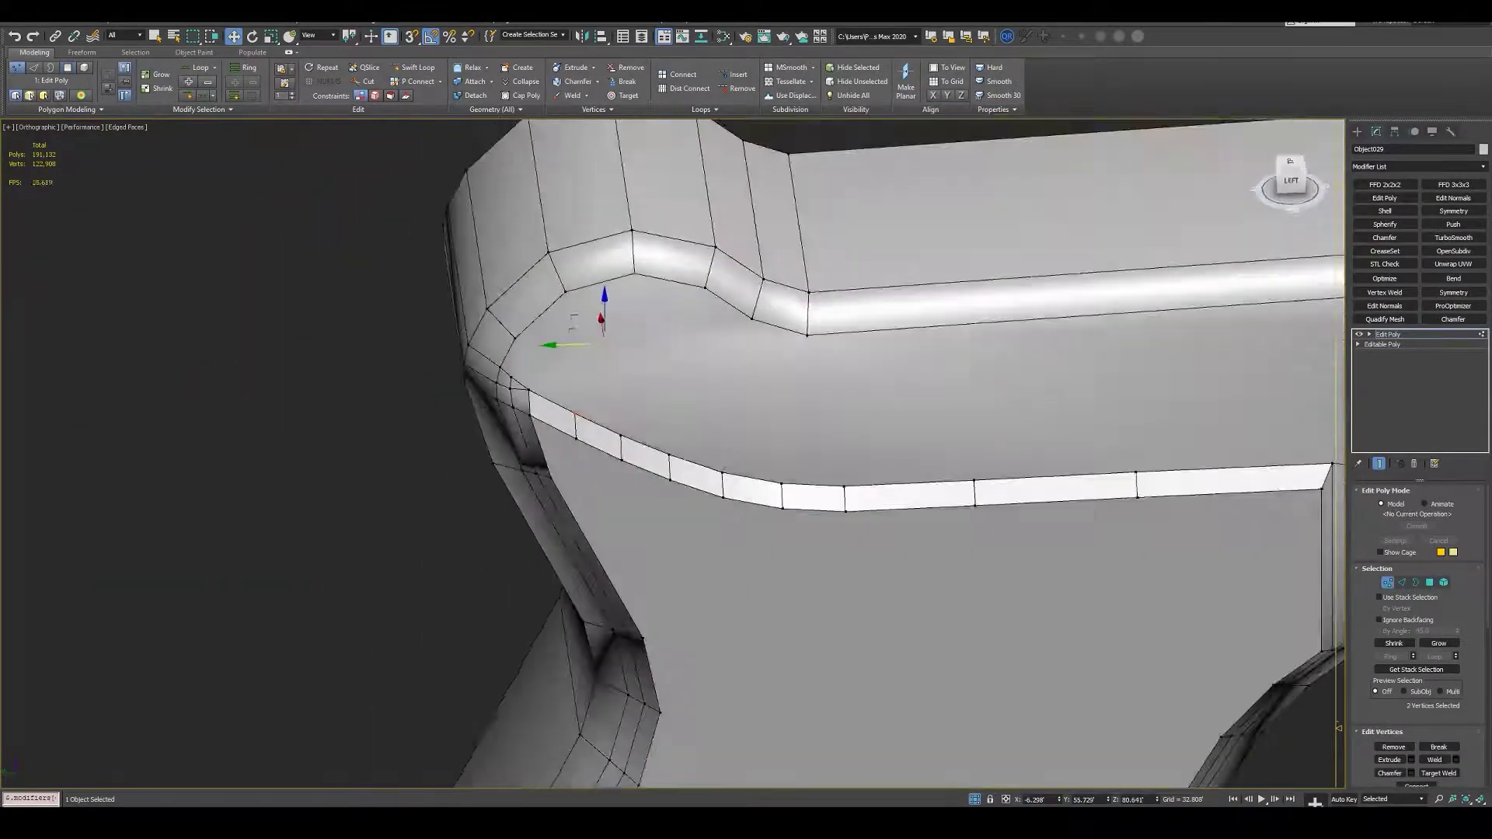
key(4)
key(shift+z)
key(shift+z)
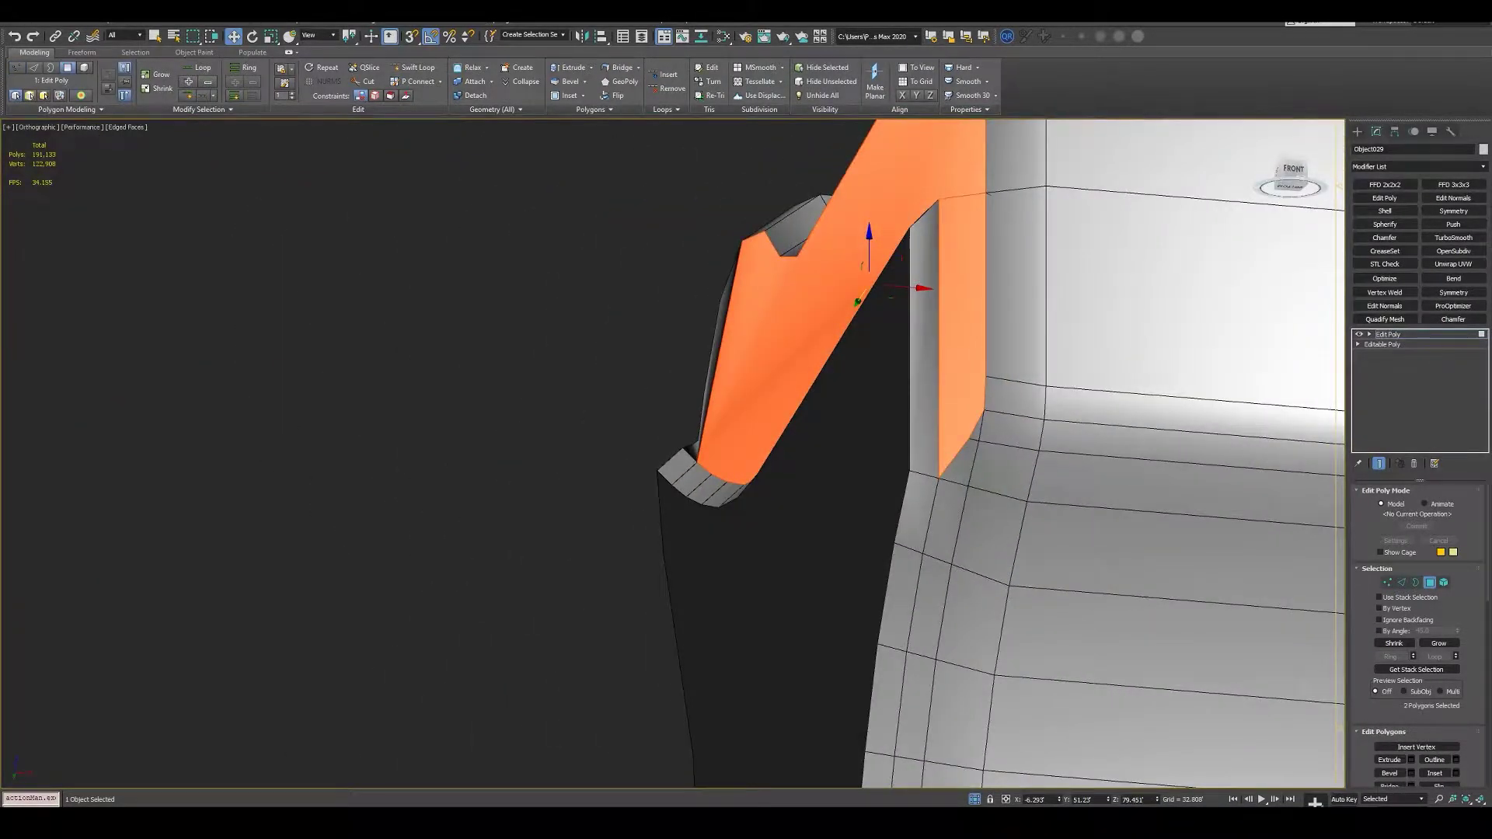
key(1)
key(shift+z)
key(shift+z)
key(shift+z)
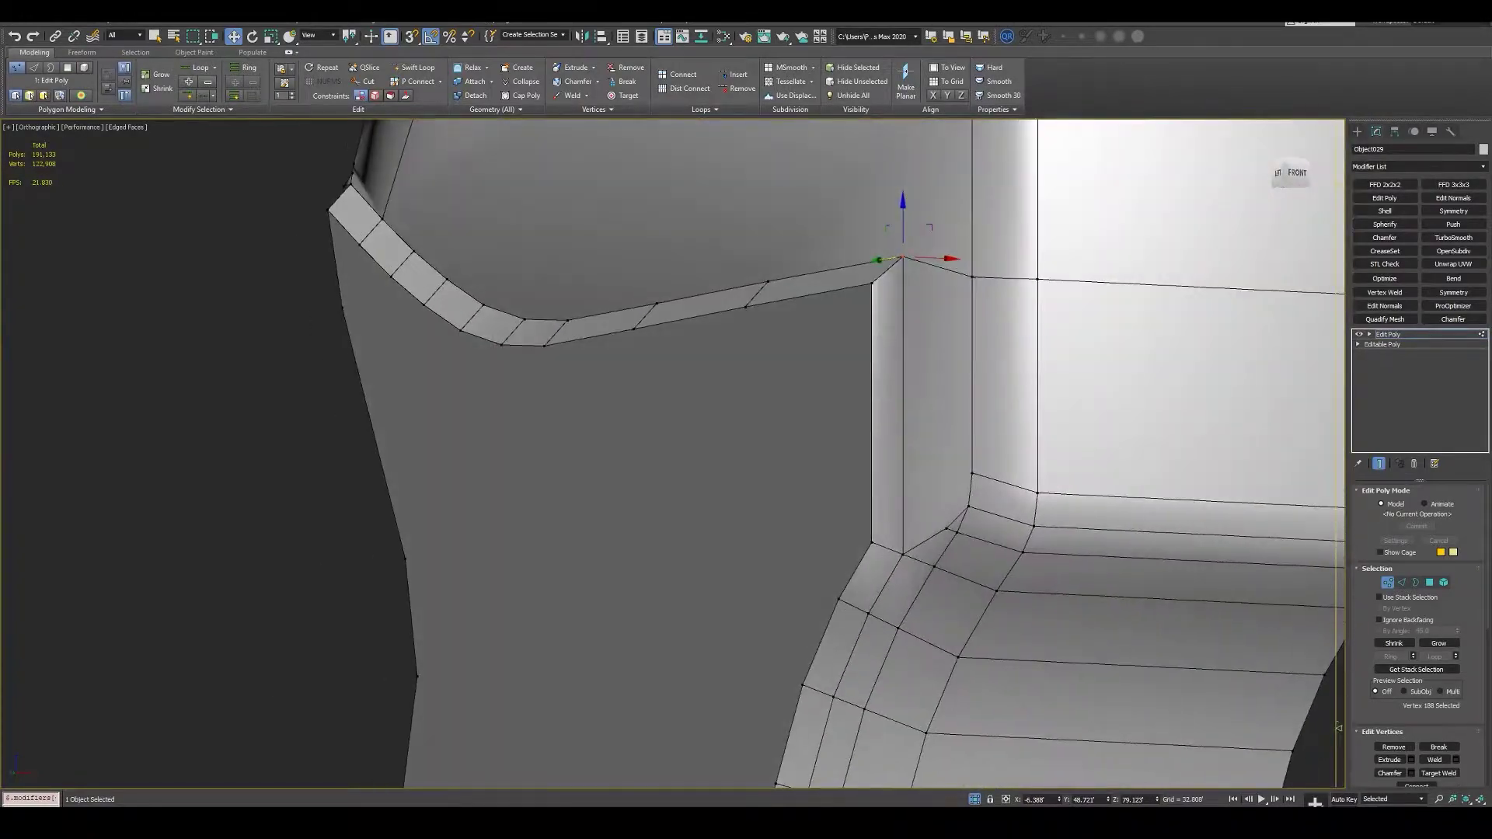
key(shift+z)
key(shift+z)
key(4)
key(shift+z)
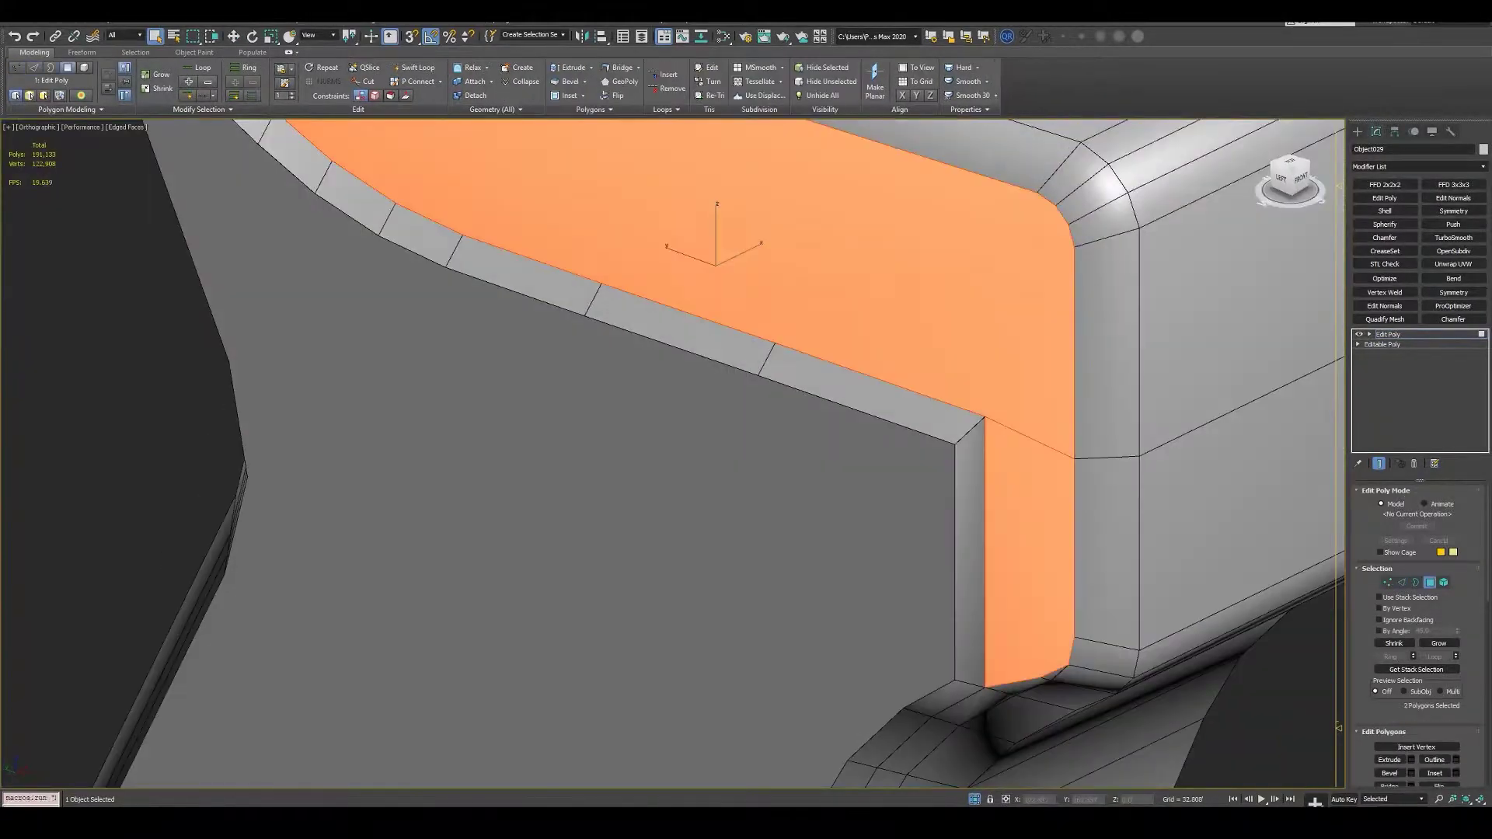
key(shift+z)
key(shift+z)
key(r)
key(shift+z)
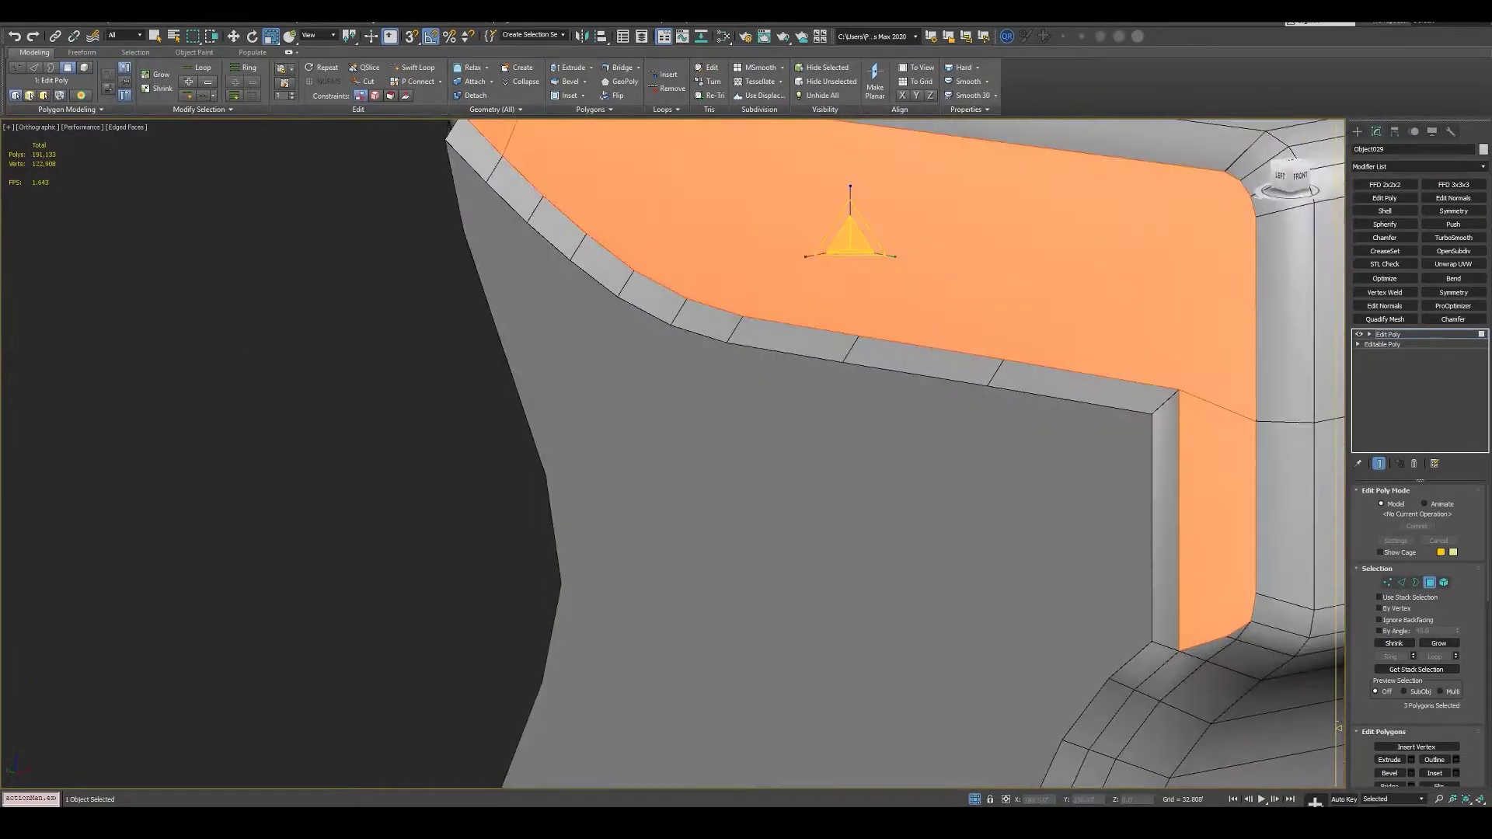
key(shift+z)
key(shift+z)
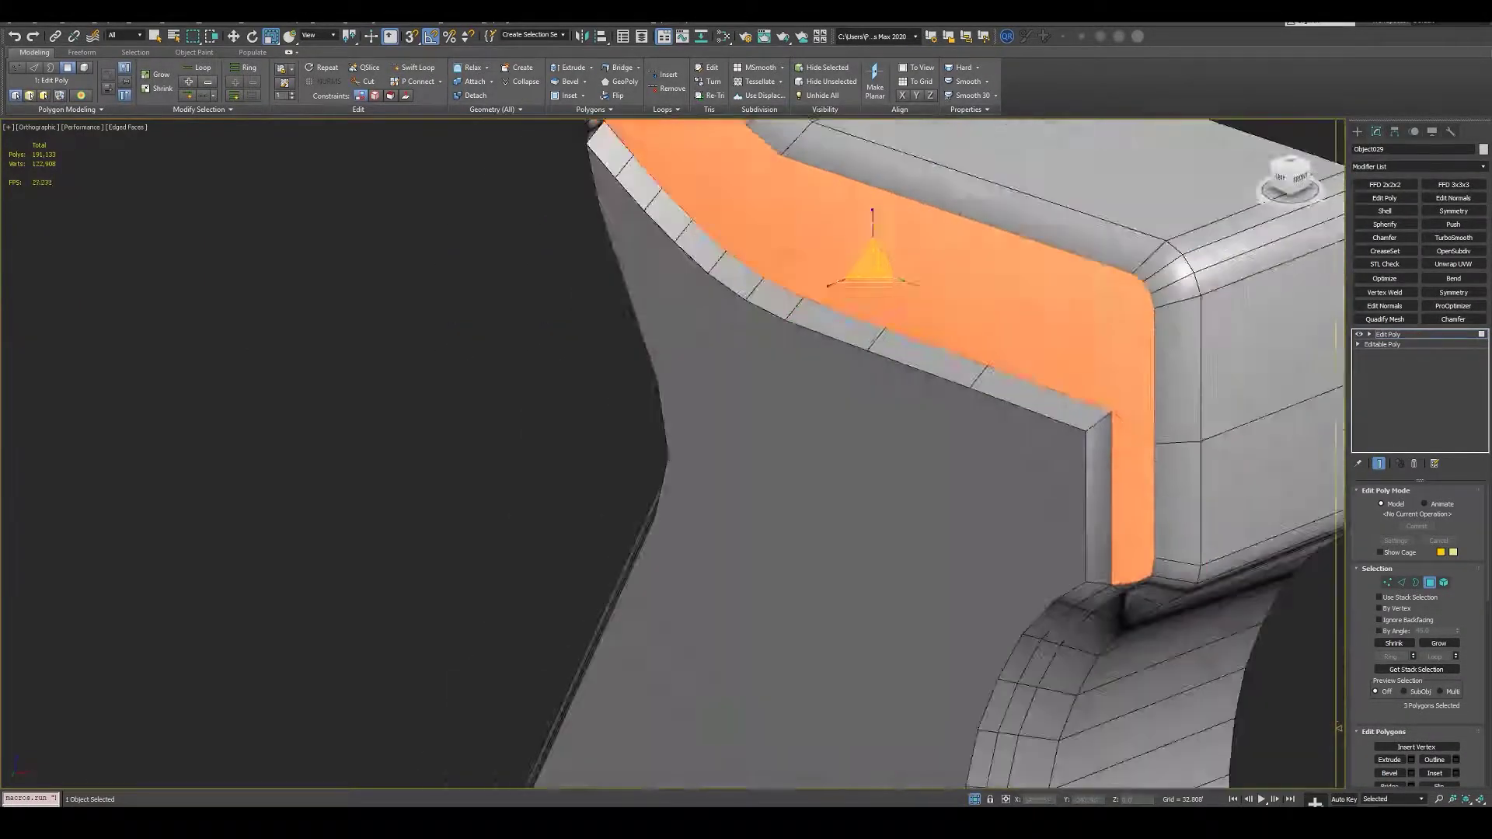
- Tweak the corner vertices where the strip joins the grip
key(shift+z)
key(shift+z)
key(shift+z)
key(1)
key(shift+z)
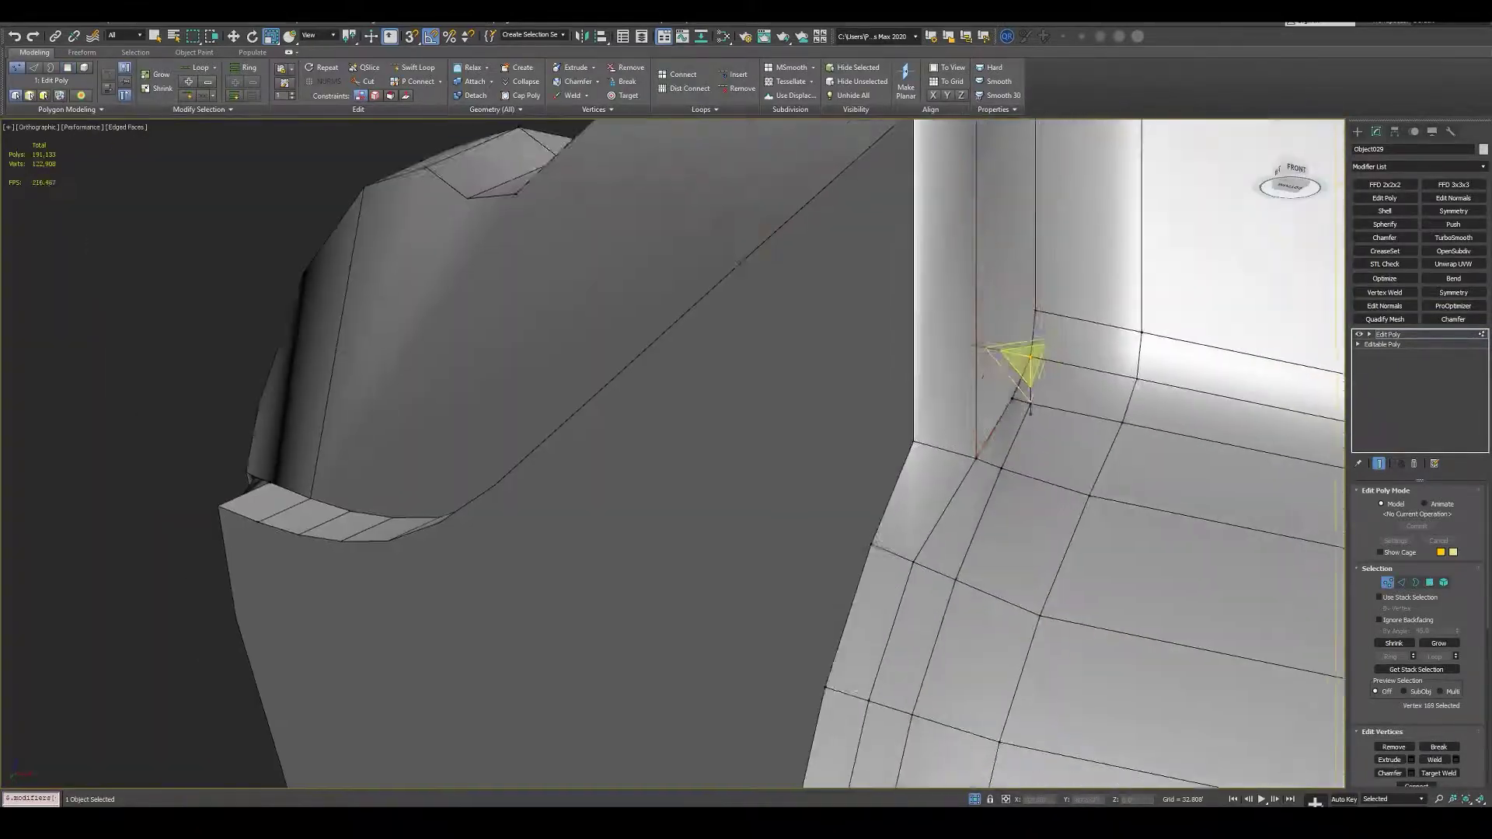
key(2)
key(shift+z)
key(shift+z)
key(1)
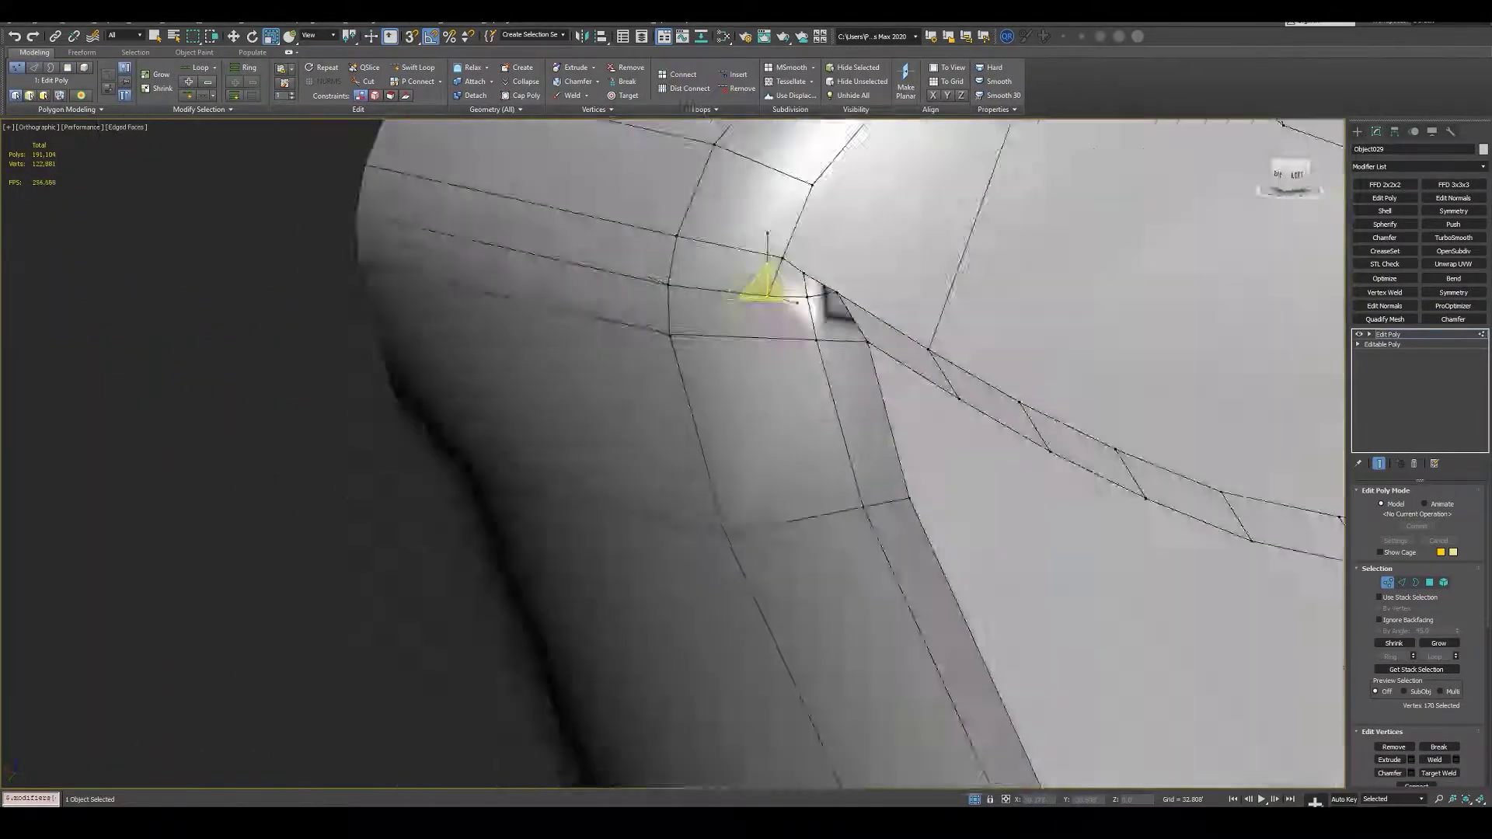
key(shift+z)
key(shift+z)
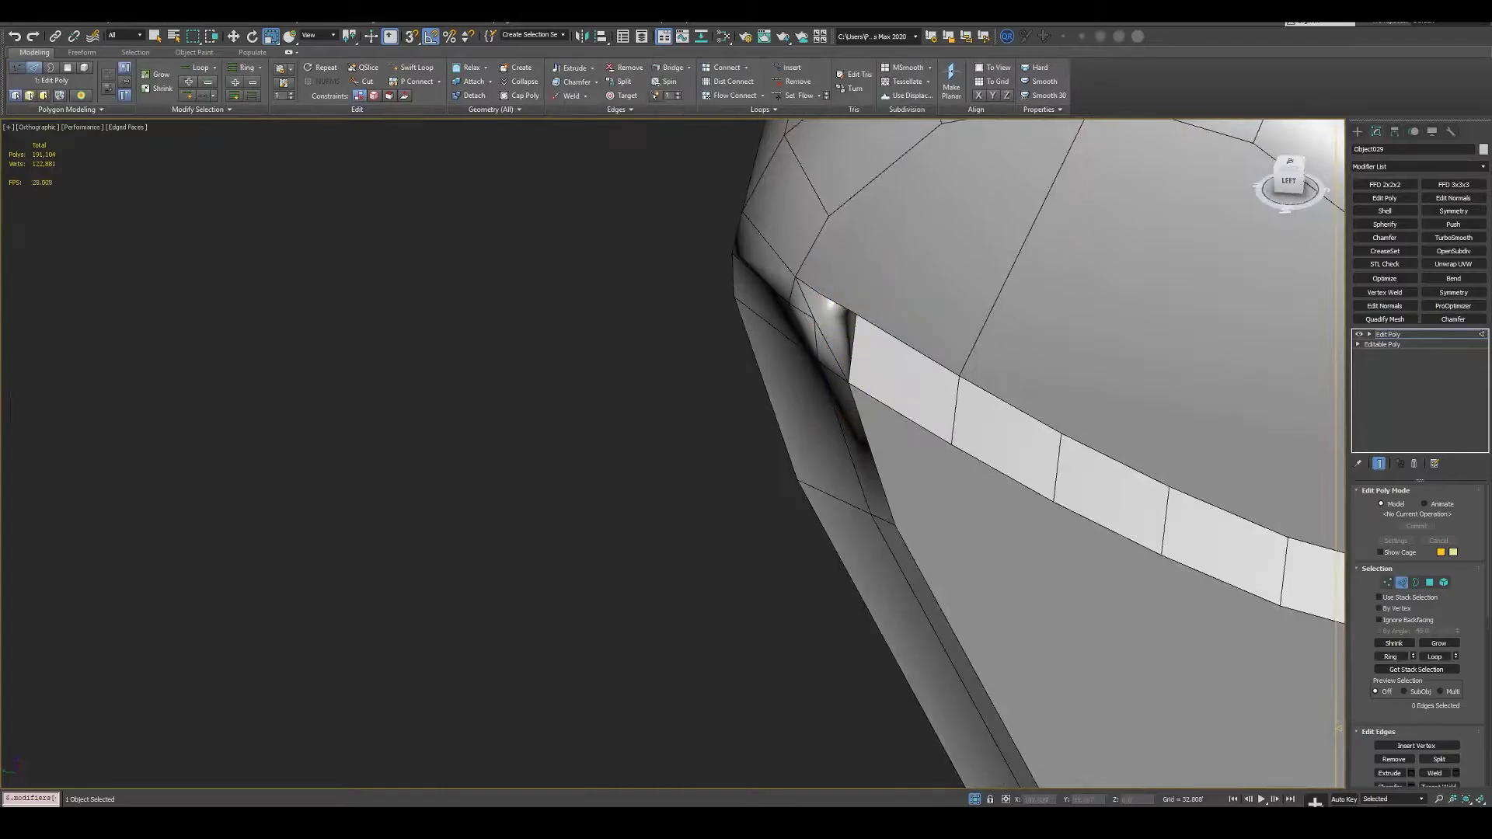
key(shift+z)
key(shift+z)
key(shift+z)
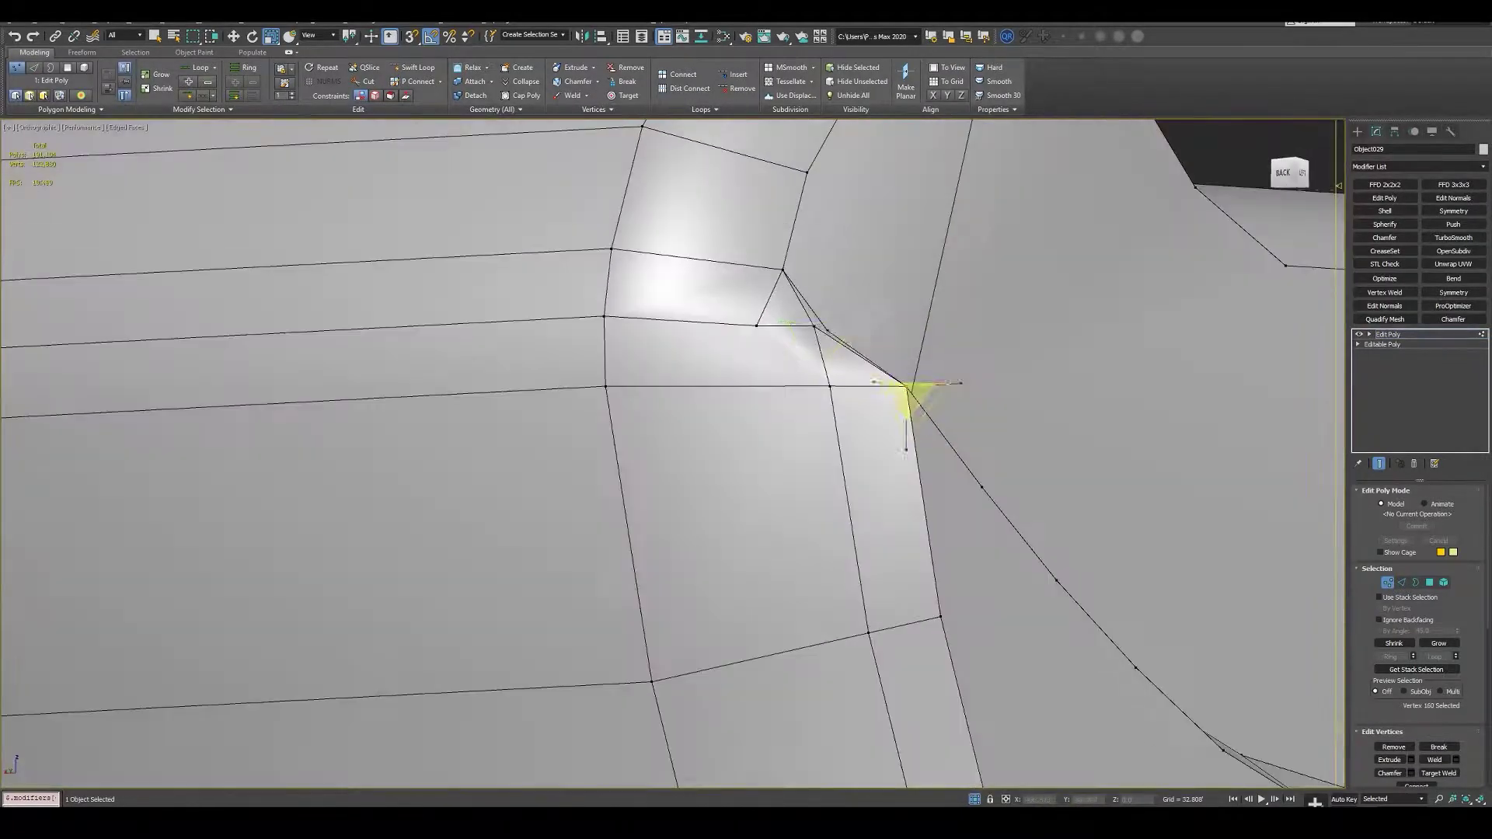
key(ctrl+z)
key(shift+z)
key(ctrl+z)
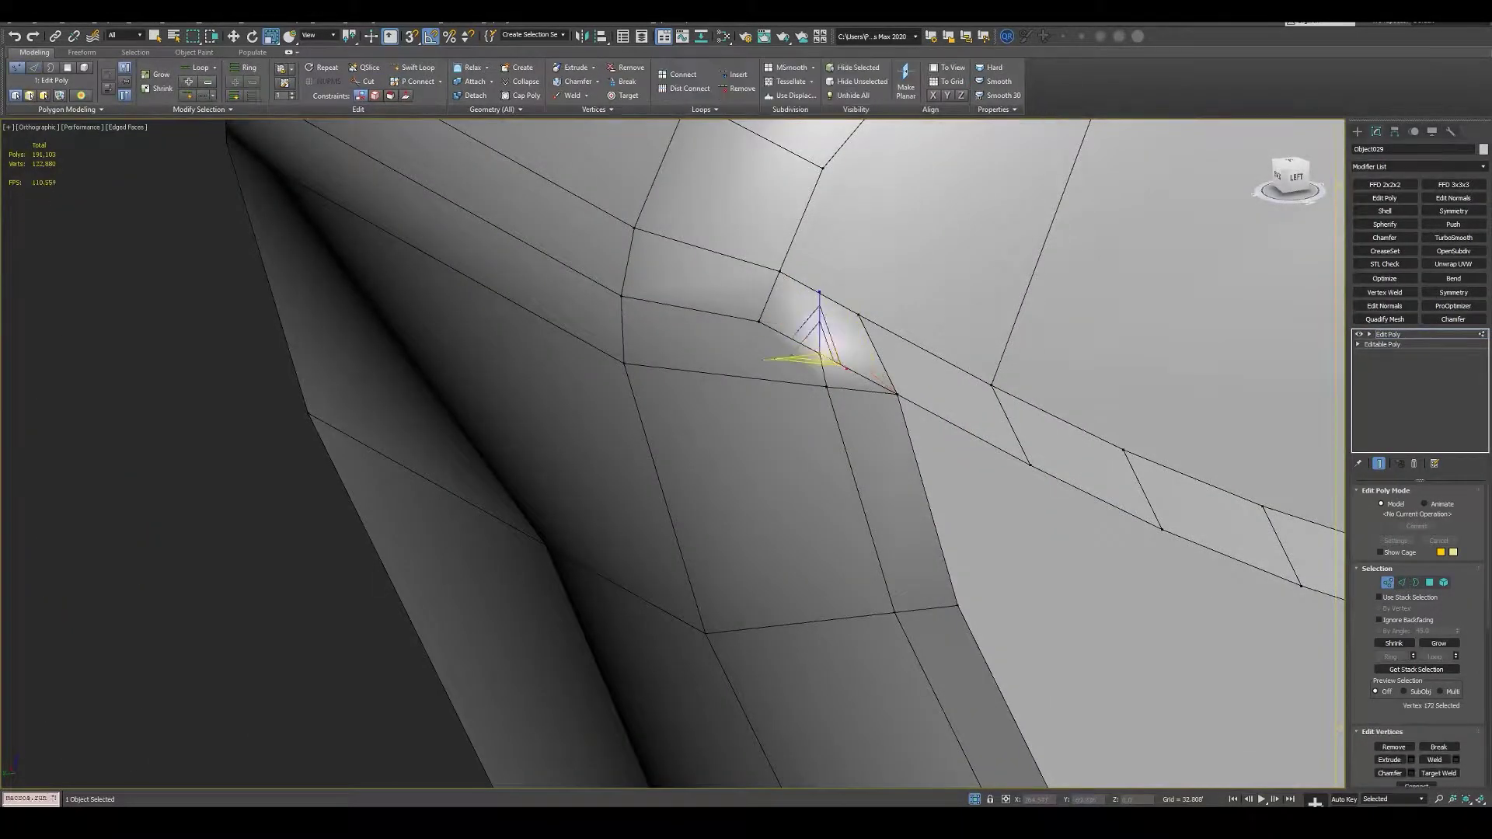
key(shift+z)
key(shift+z)
key(shift+z)
key(shift+z)
key(ctrl+z)
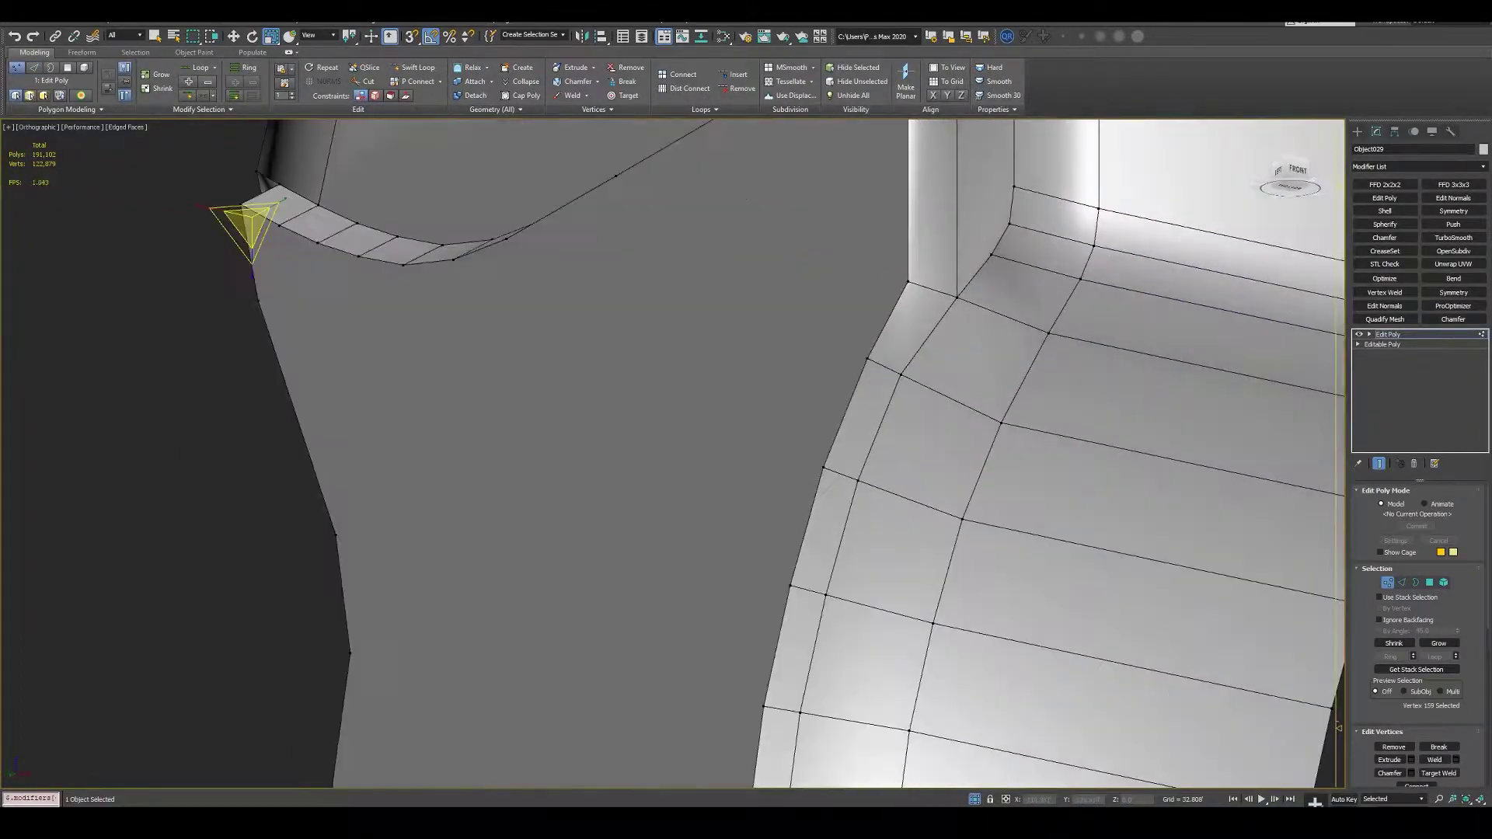
key(shift+z)
key(shift+z)
key(ctrl+z)
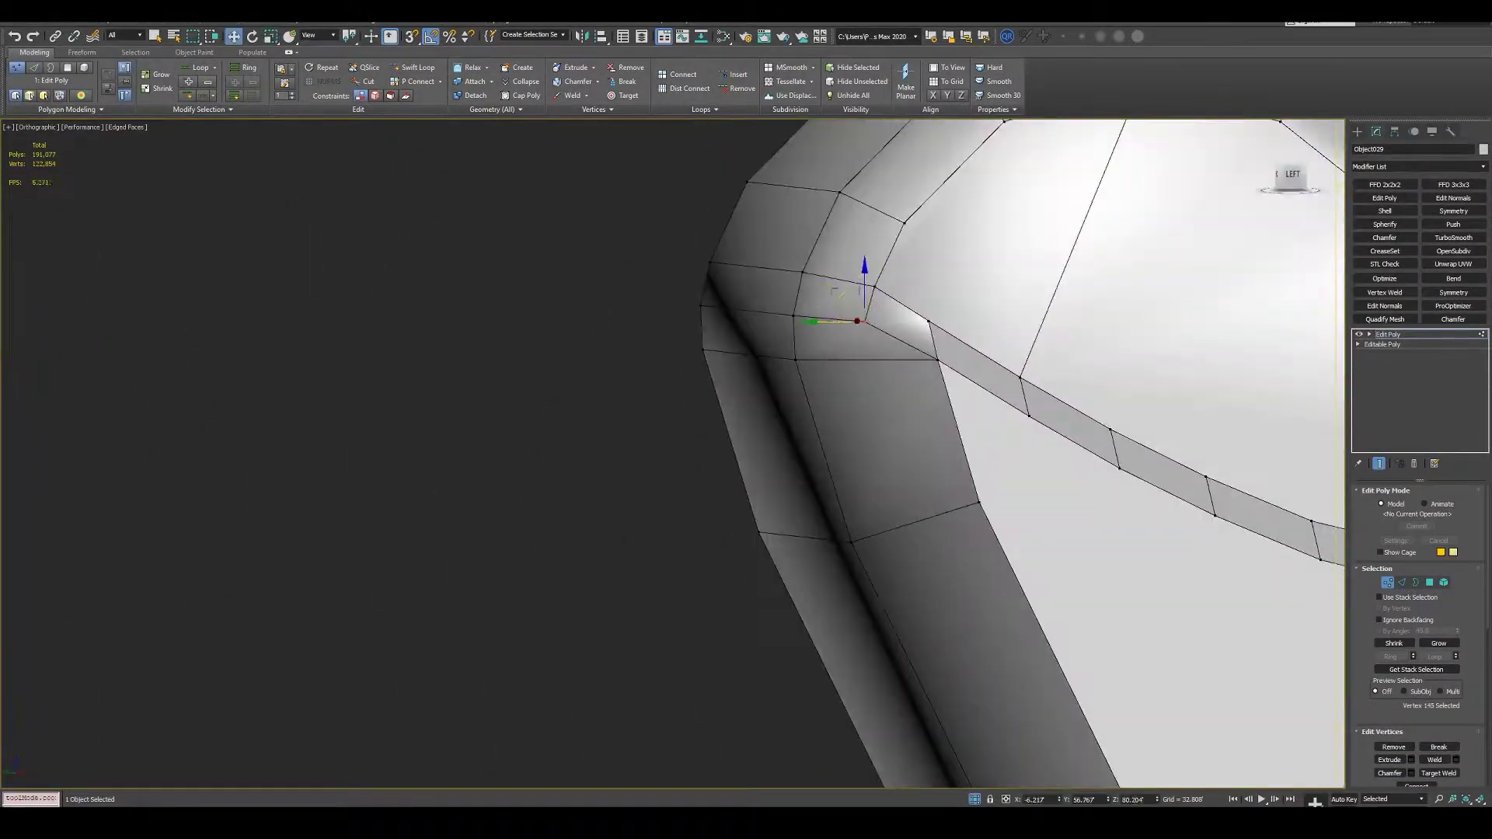
alt+middle_drag(835, 293, 785, 342)
alt+middle_drag(883, 270, 875, 261)
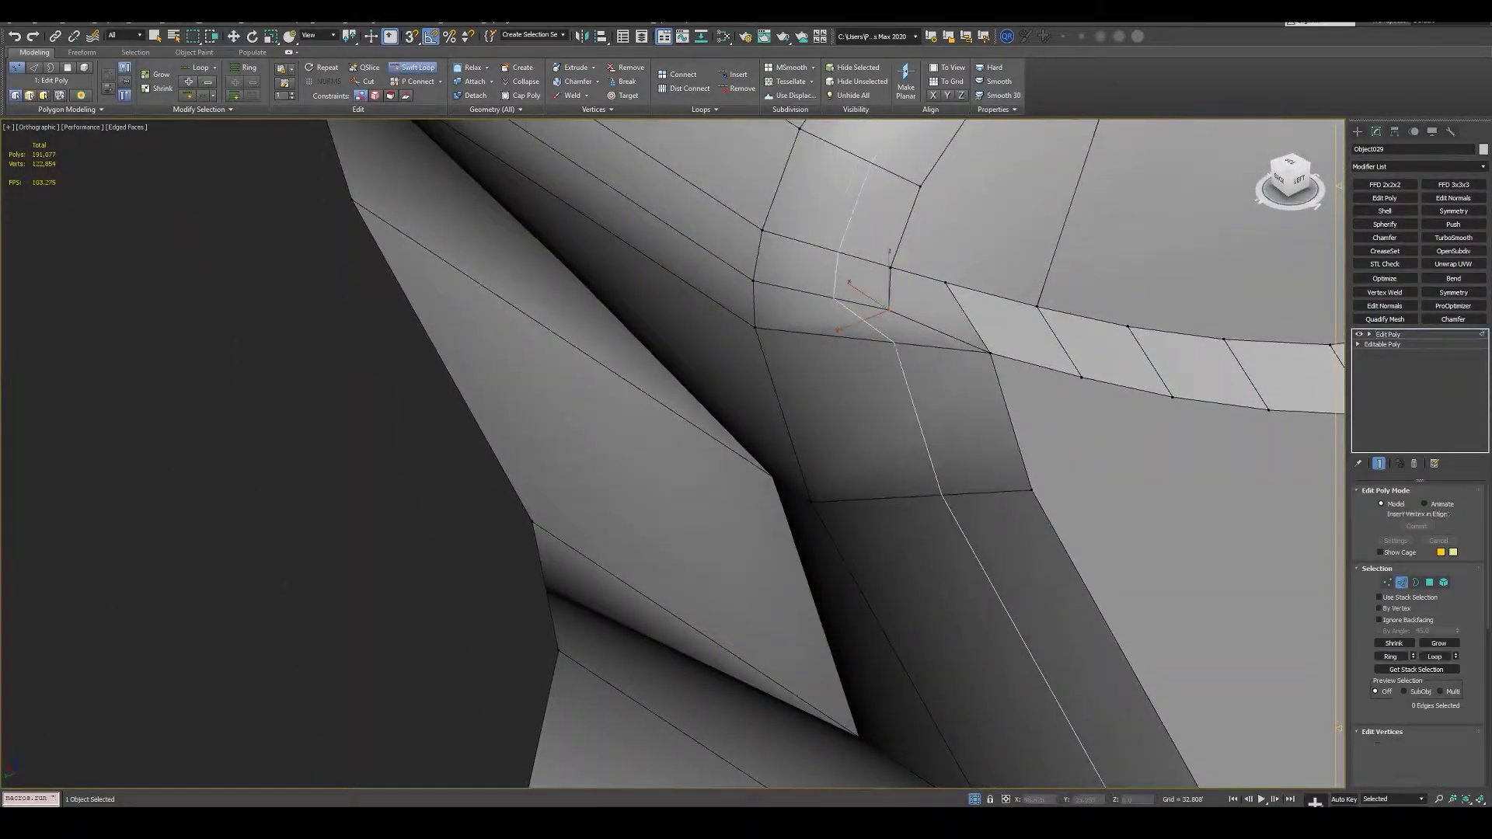
key(2)
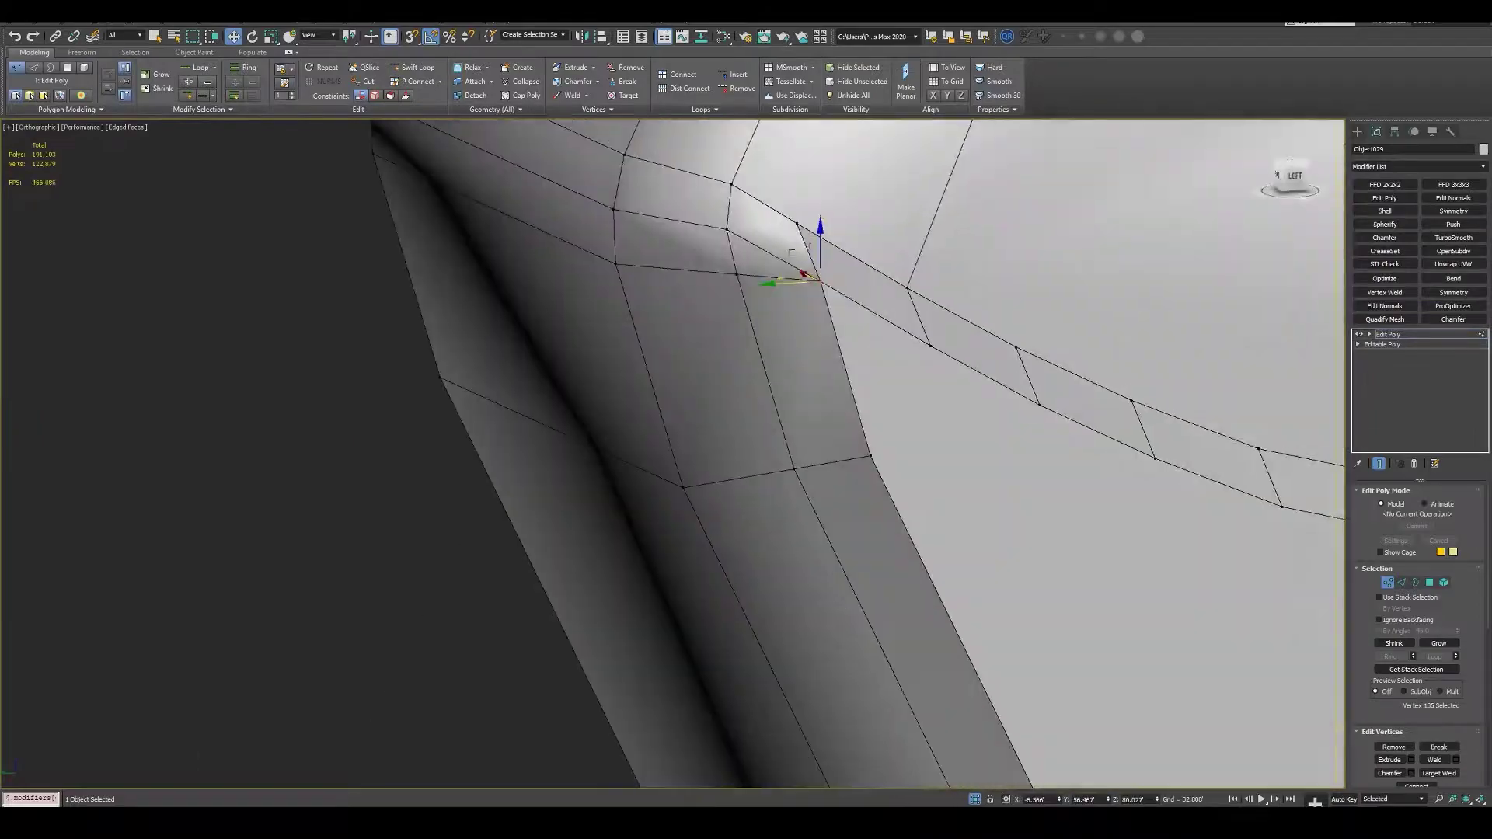
alt+middle_drag(791, 254, 834, 264)
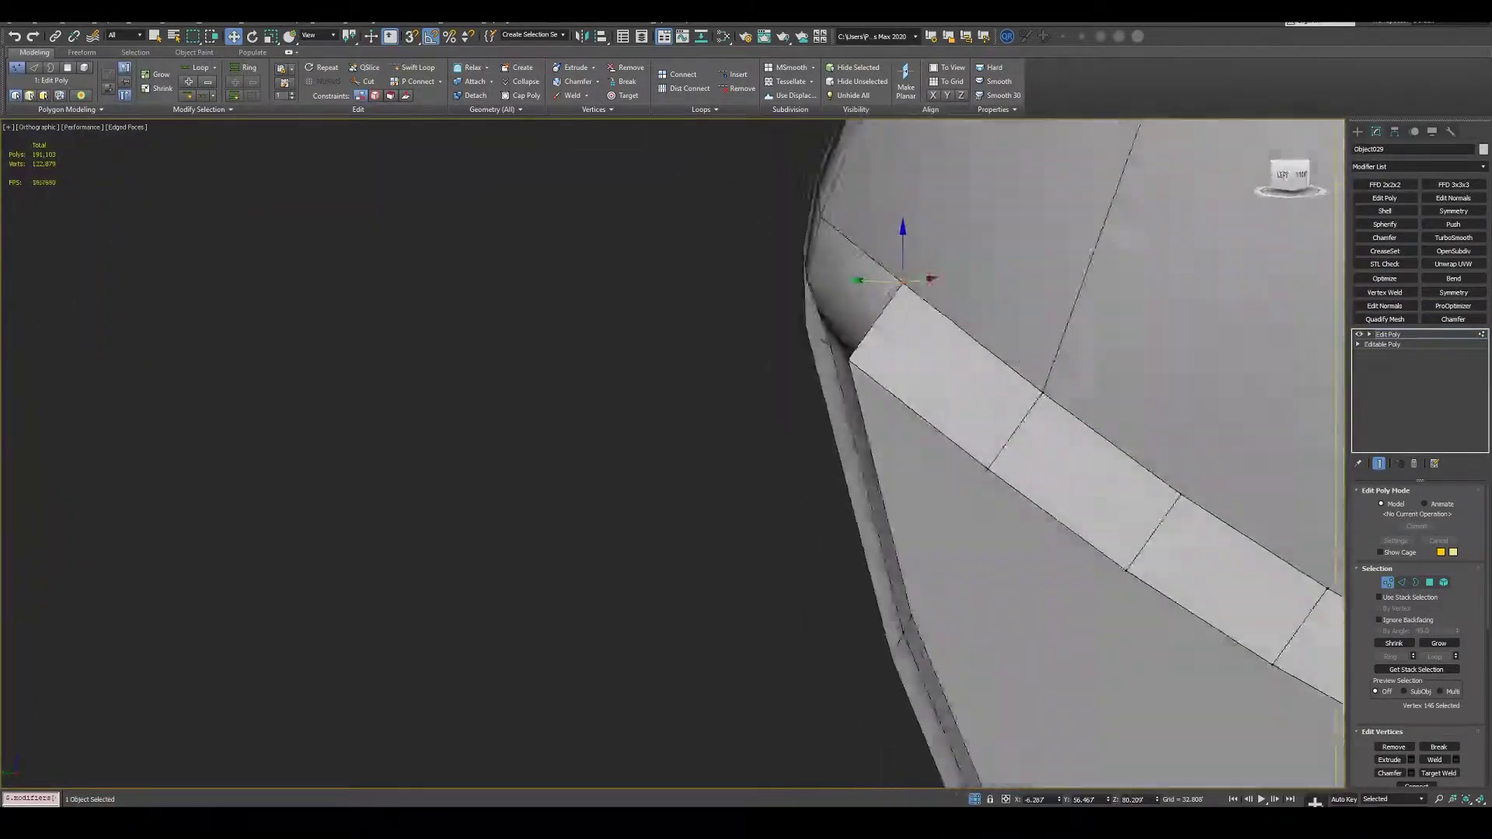
- Collapse the Edit Poly modifier into an Editable Poly mesh
key(1)
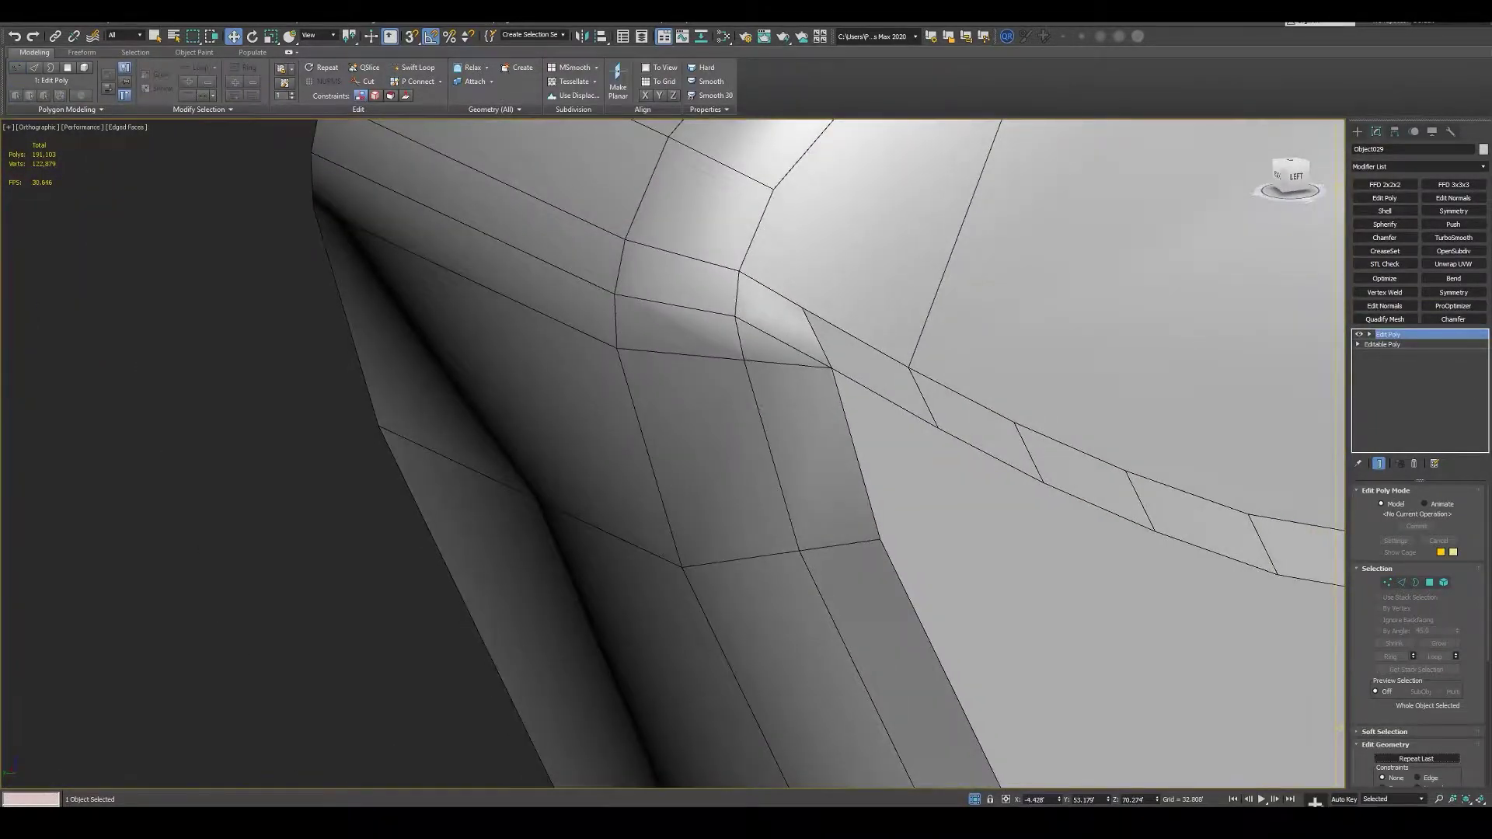
key(ctrl+z)
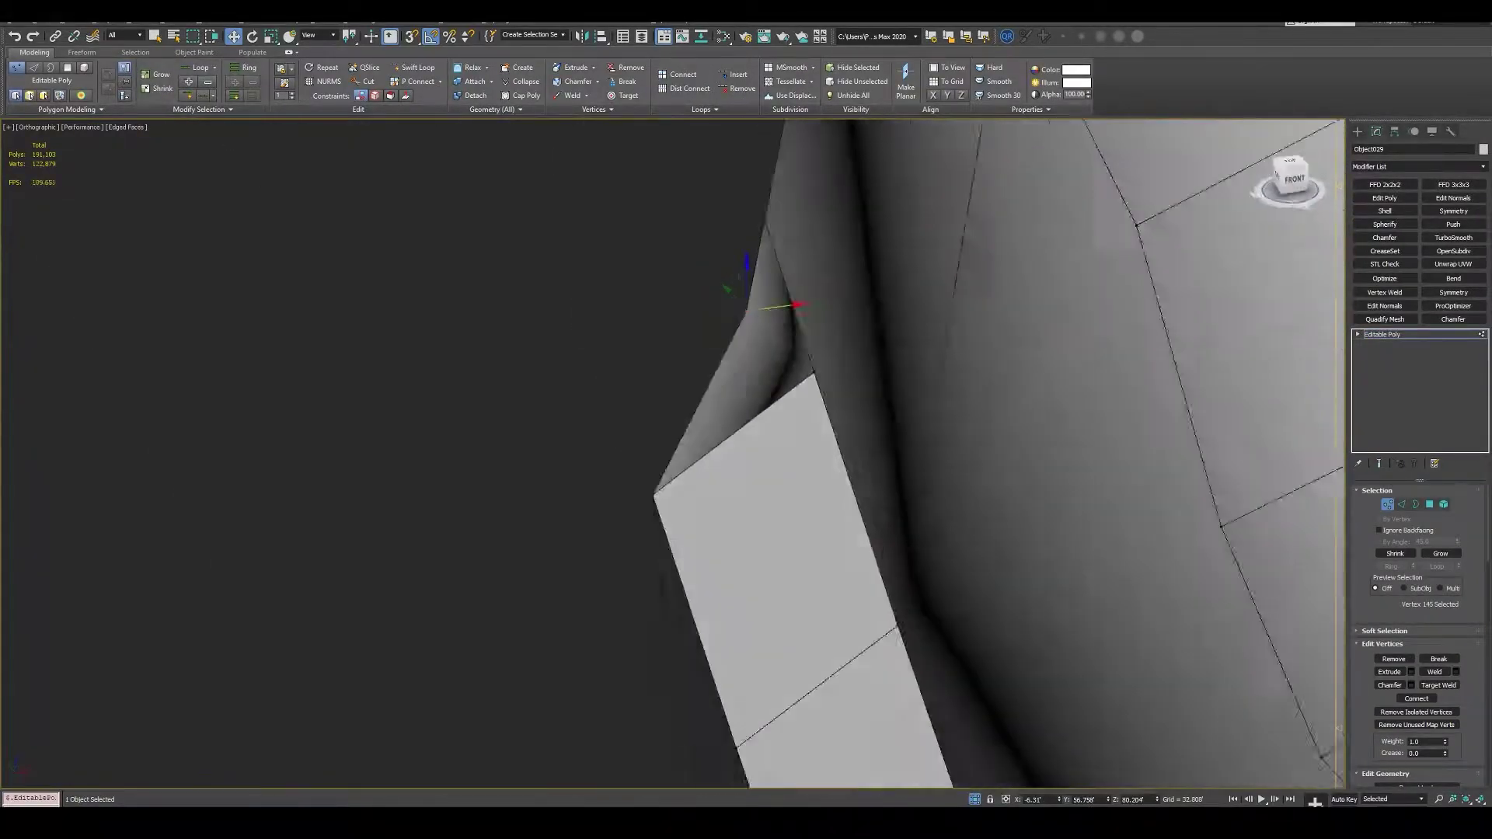
alt+middle_drag(746, 420, 816, 467)
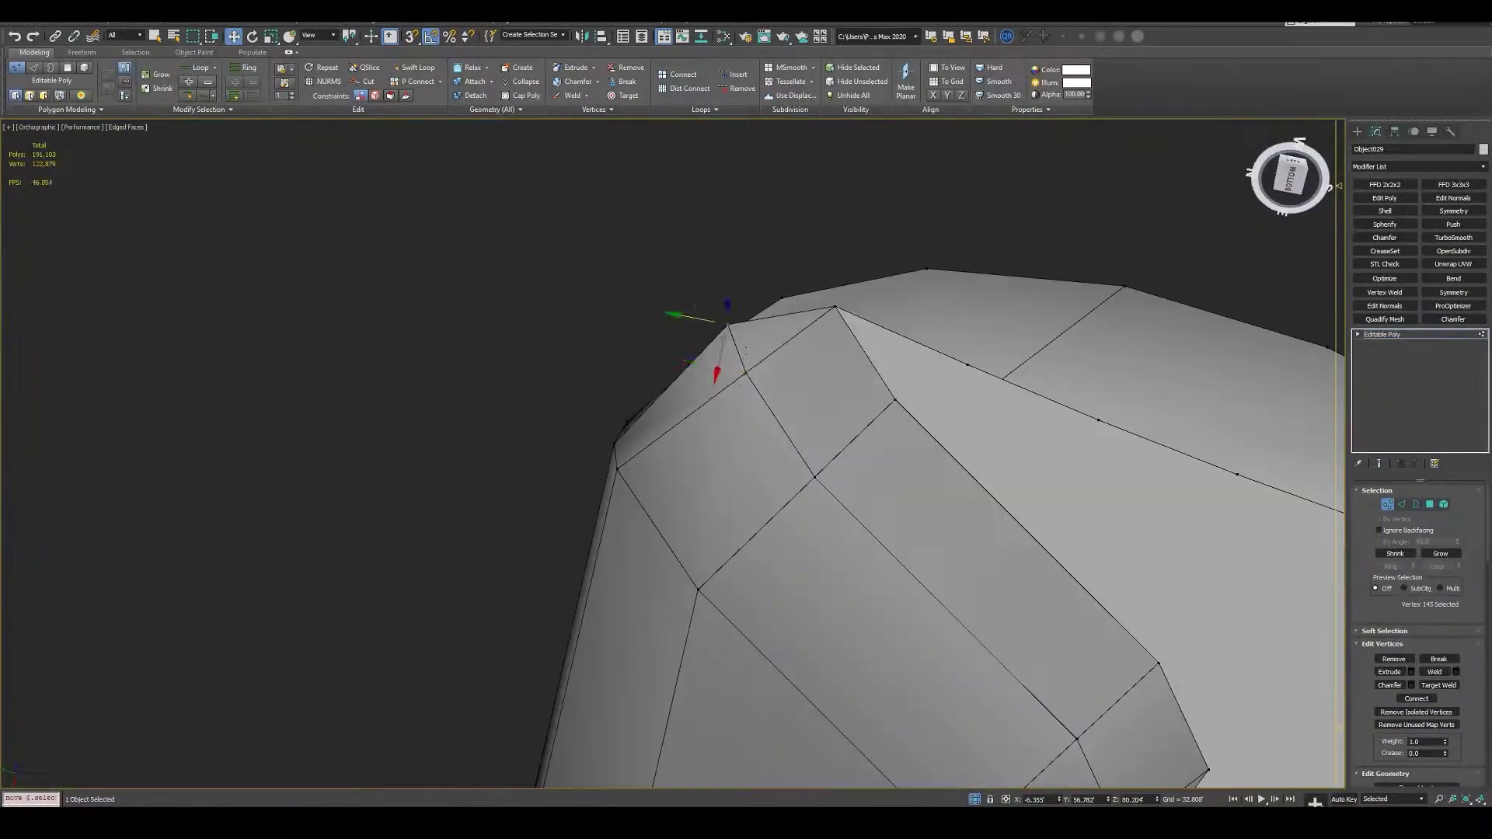
key(1)
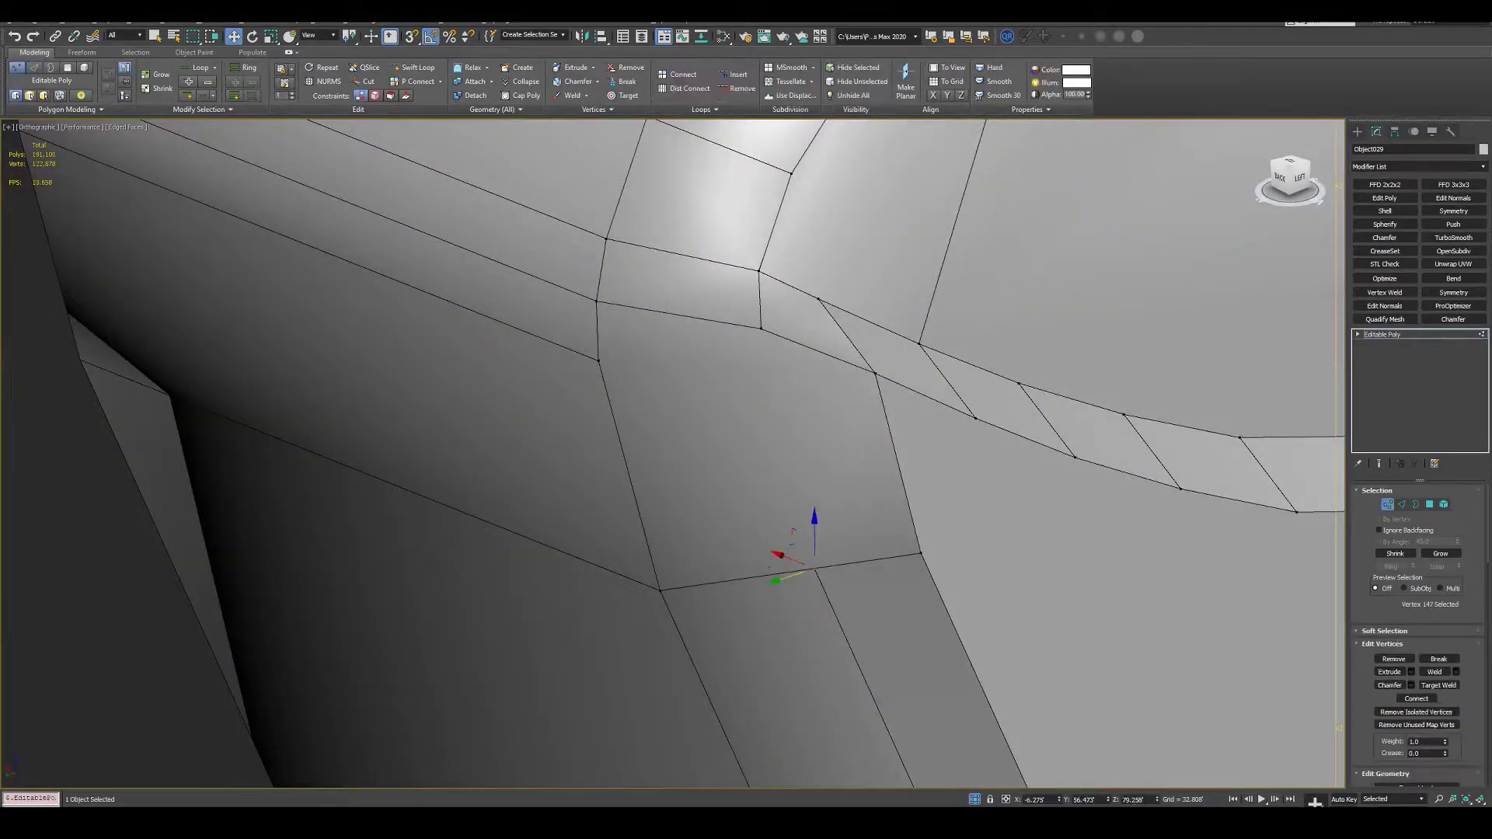
- Cut a new edge from the corner vertex at the grip's lower end
mouse_move(700, 404)
alt+middle_down()
mouse_move(543, 359)
mouse_move(661, 326)
mouse_move(766, 332)
mouse_move(777, 310)
mouse_move(801, 311)
mouse_move(778, 303)
mouse_move(824, 327)
mouse_move(785, 330)
mouse_move(824, 318)
alt+middle_up()
key(alt+c)
click(599, 360)
right_click(543, 359)
key(w)
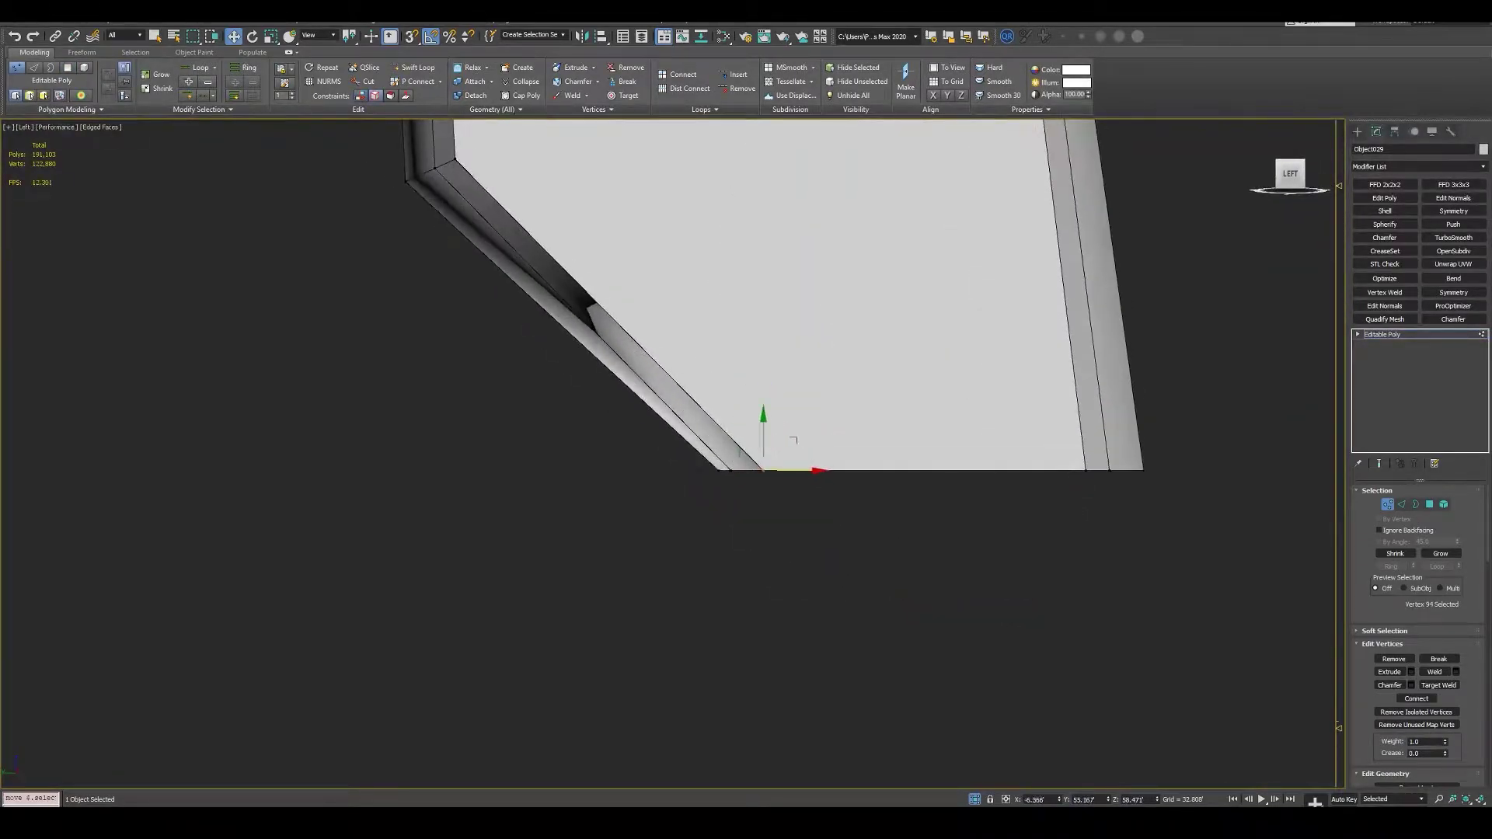
- Inset the side panel face, then select a panel corner vertex to move
mouse_move(794, 440)
alt+middle_down()
mouse_move(756, 234)
mouse_move(778, 256)
alt+middle_up()
key(4)
scroll(778, 256, up, 5)
key(shift+i)
mouse_move(778, 466)
alt+middle_down()
mouse_move(855, 389)
mouse_move(777, 311)
mouse_move(762, 326)
mouse_move(747, 310)
mouse_move(676, 353)
alt+middle_up()
key(1)
click(779, 294)
key(w)
- Add an edge loop to the panel and pick a vertex on its border
key(shift+alt+s)
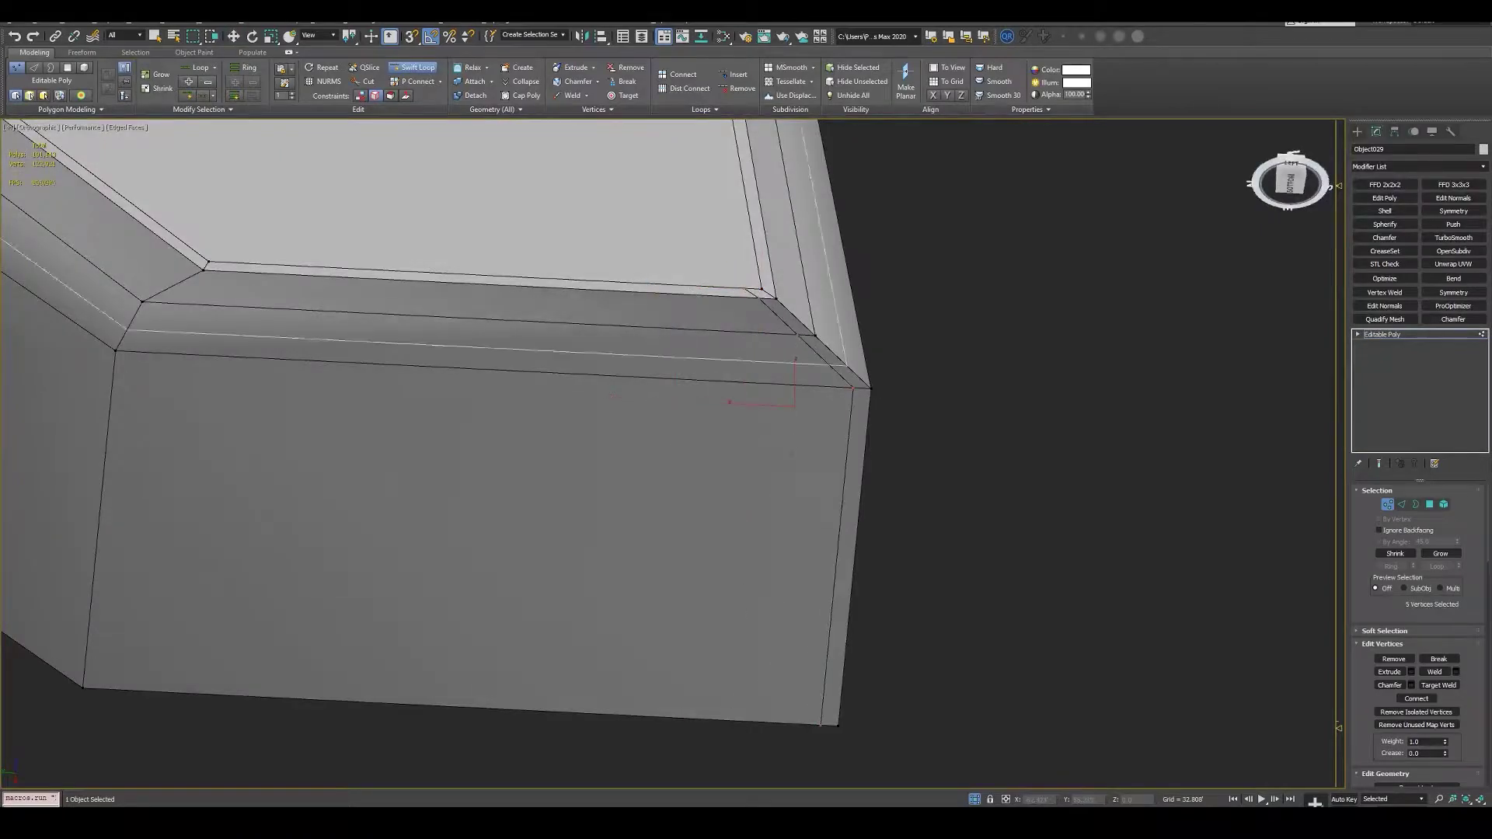
mouse_move(169, 330)
alt+middle_down()
mouse_move(716, 300)
mouse_move(684, 334)
mouse_move(700, 295)
mouse_move(372, 687)
alt+middle_up()
click(906, 311)
scroll(713, 283, up, 5)
right_click(714, 283)
key(1)
- Bevel the four selected panel edges and confirm the bevel
key(2)
scroll(694, 386, down, 5)
key(ctrl+shift+c)
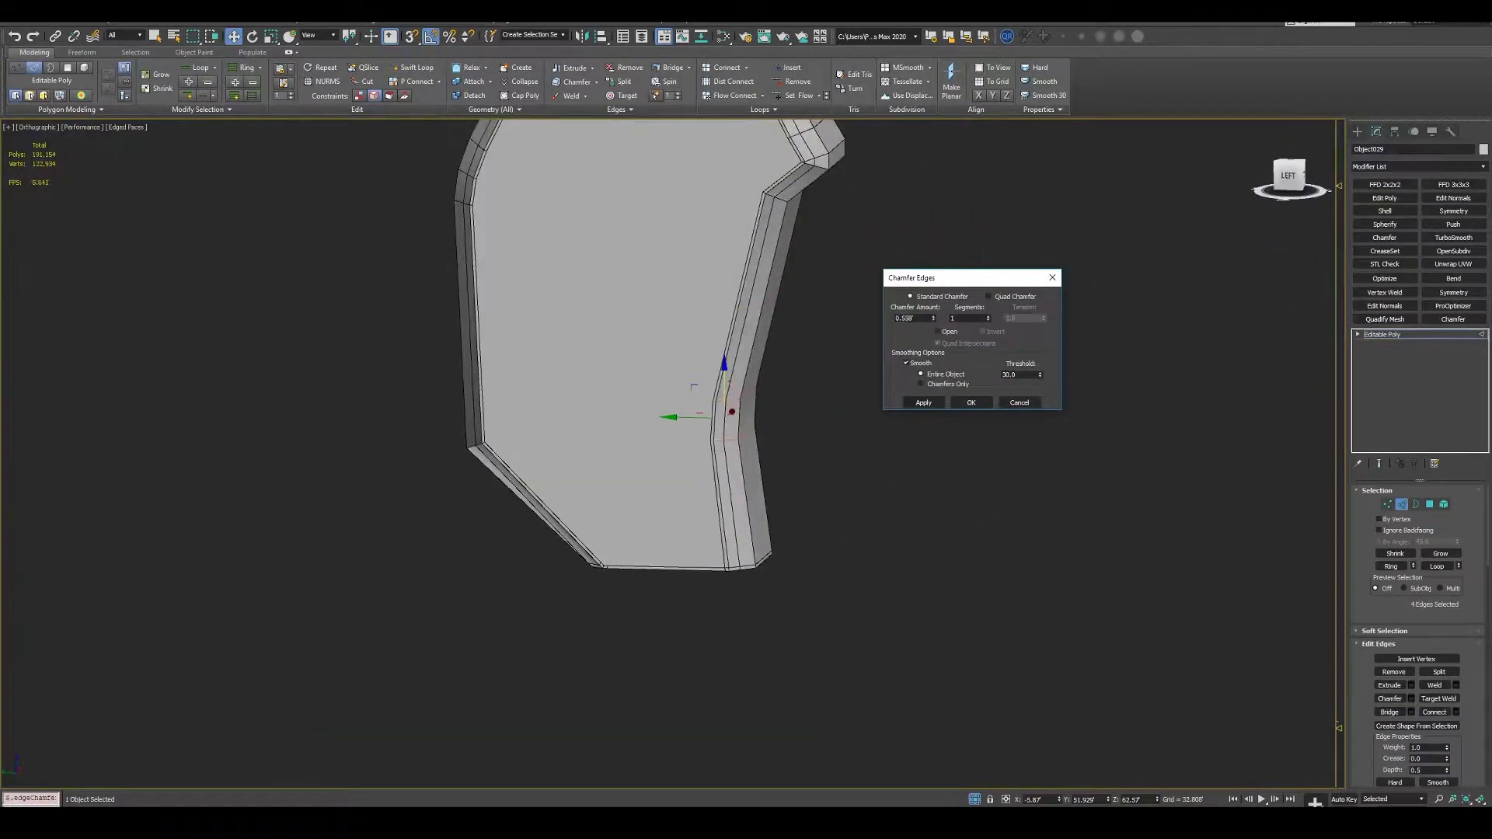
scroll(694, 387, up, 3)
alt+middle_drag(694, 387, 777, 334)
key(Return)
key(1)
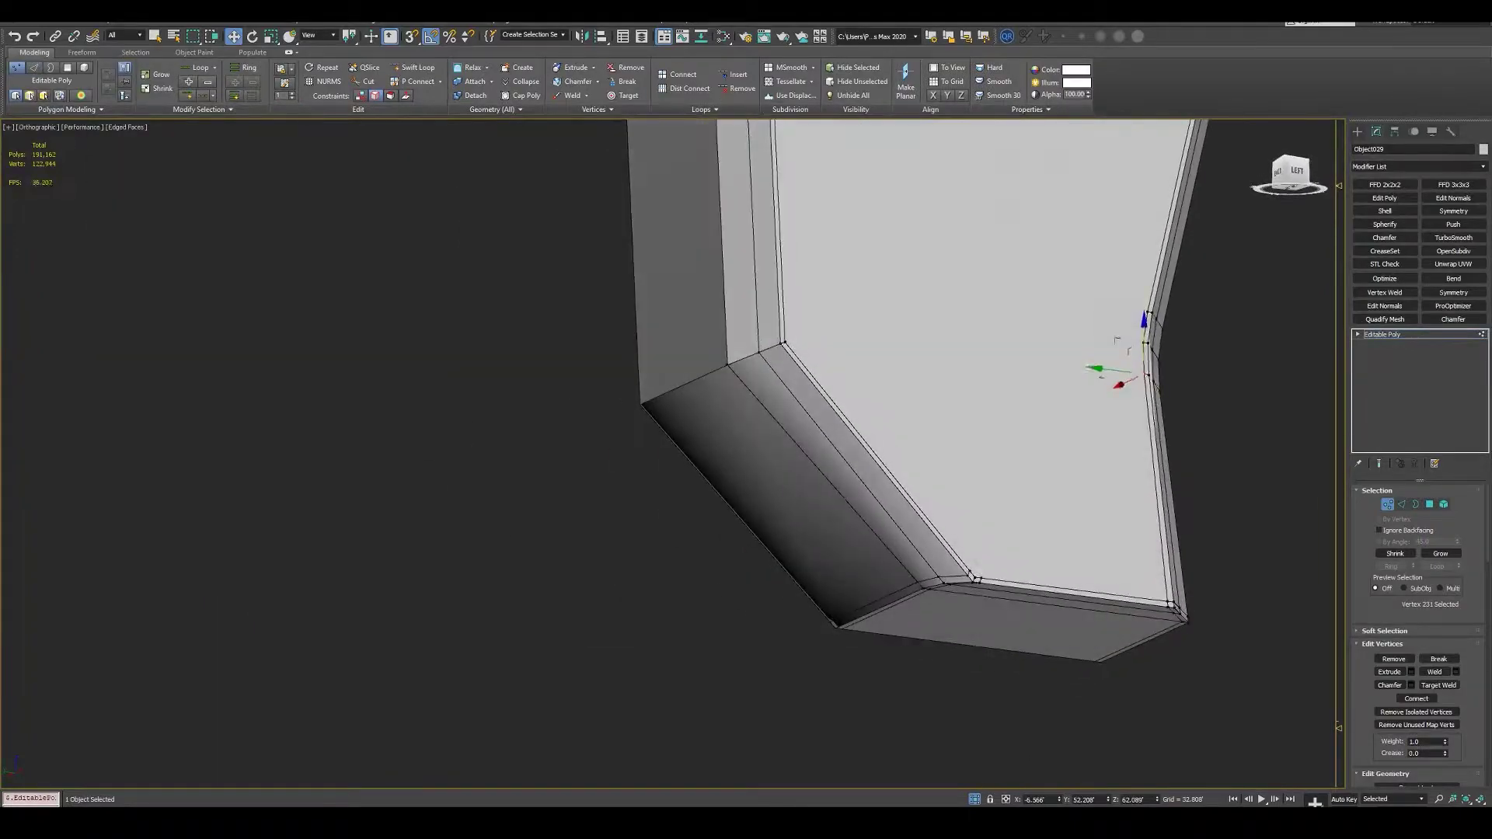
key(Return)
key(1)
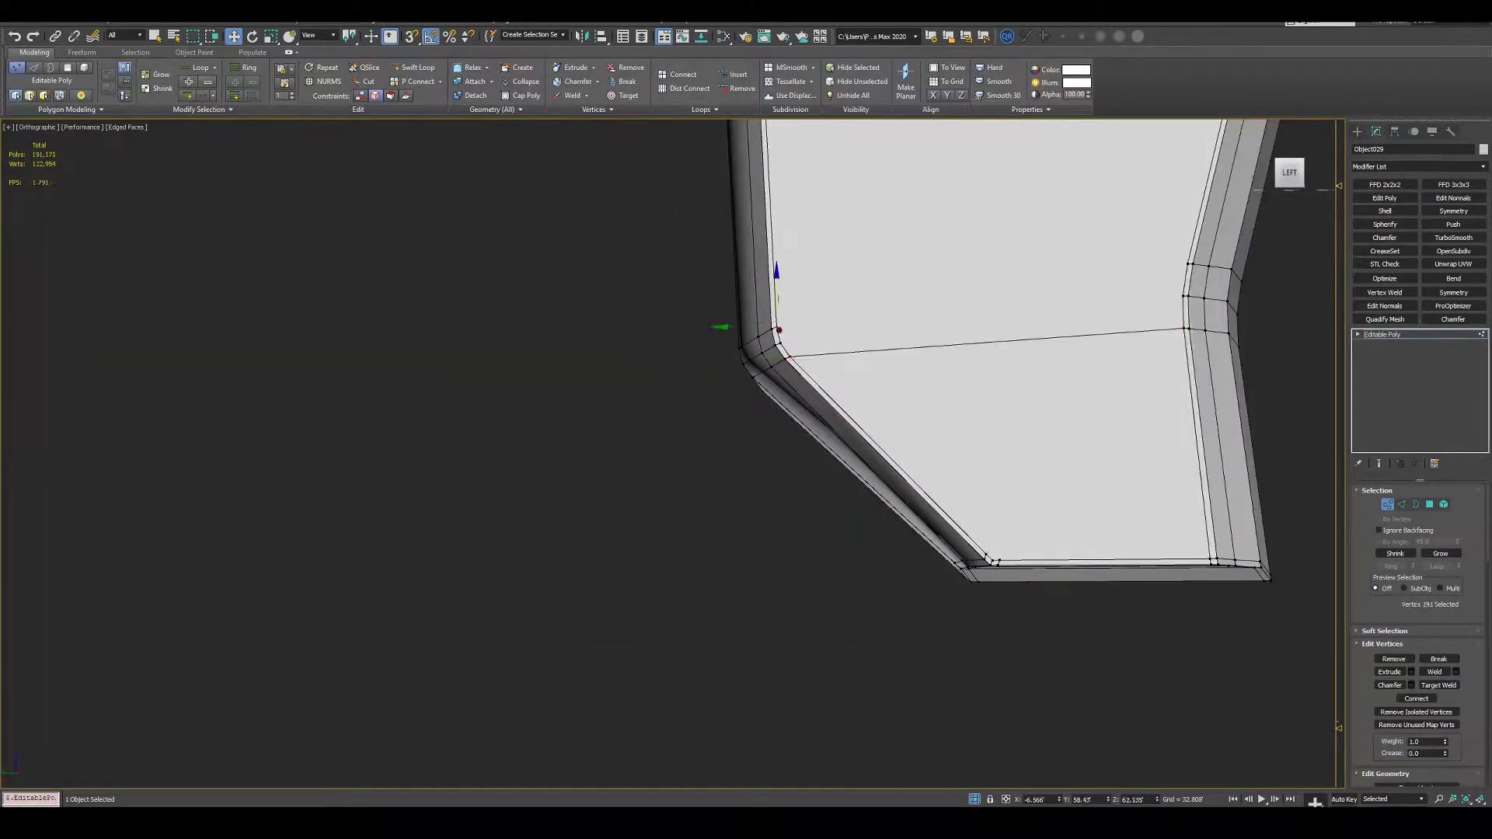
- Bevel the four corner edges by 0.322
key(2)
scroll(777, 389, down, 4)
alt+middle_drag(777, 388, 824, 373)
scroll(1011, 311, up, 4)
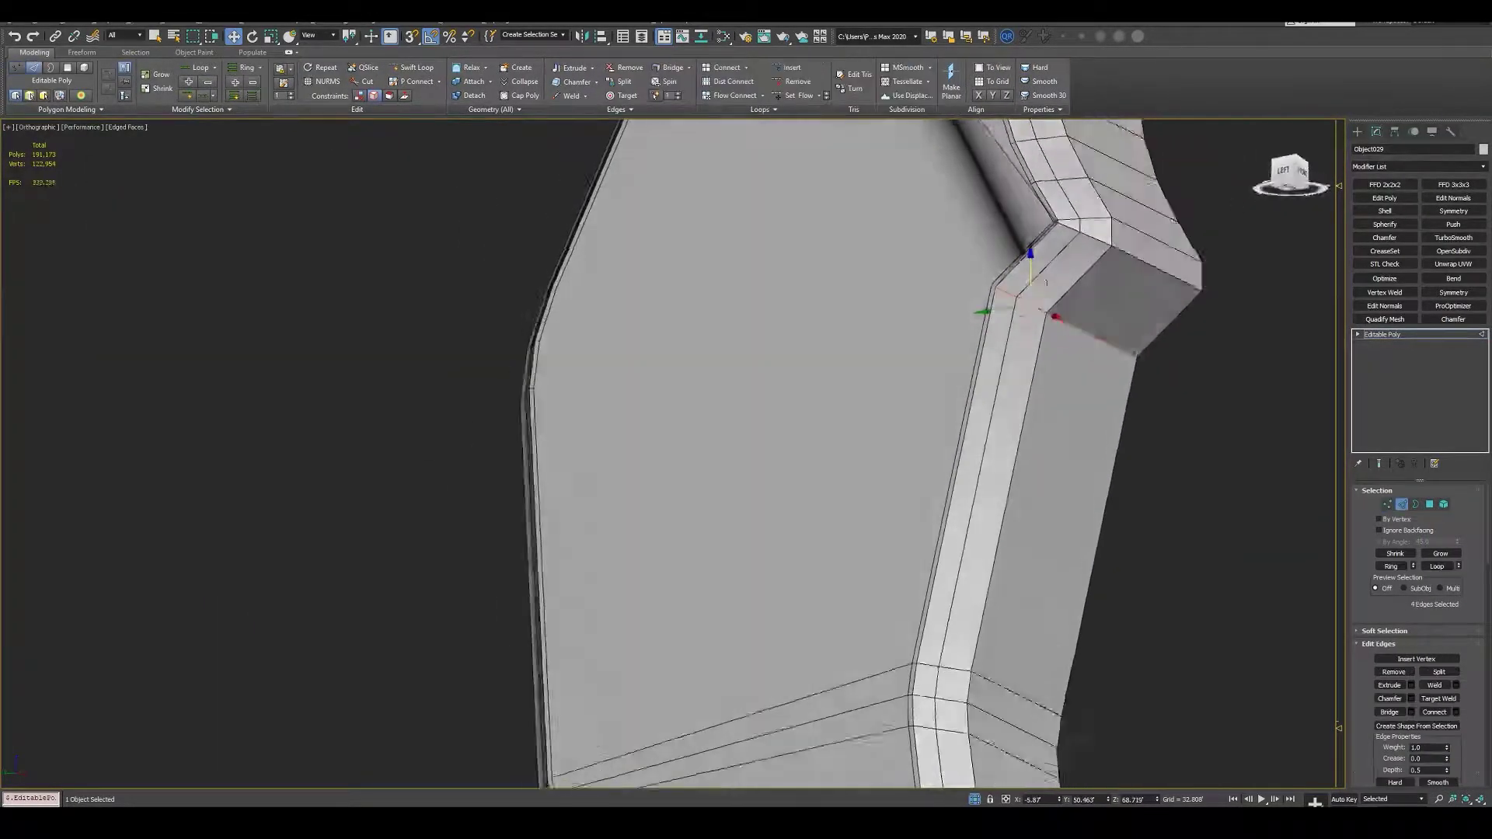
key(ctrl+shift+c)
text(0.322)
alt+middle_drag(1047, 274, 1003, 274)
key(Return)
key(1)
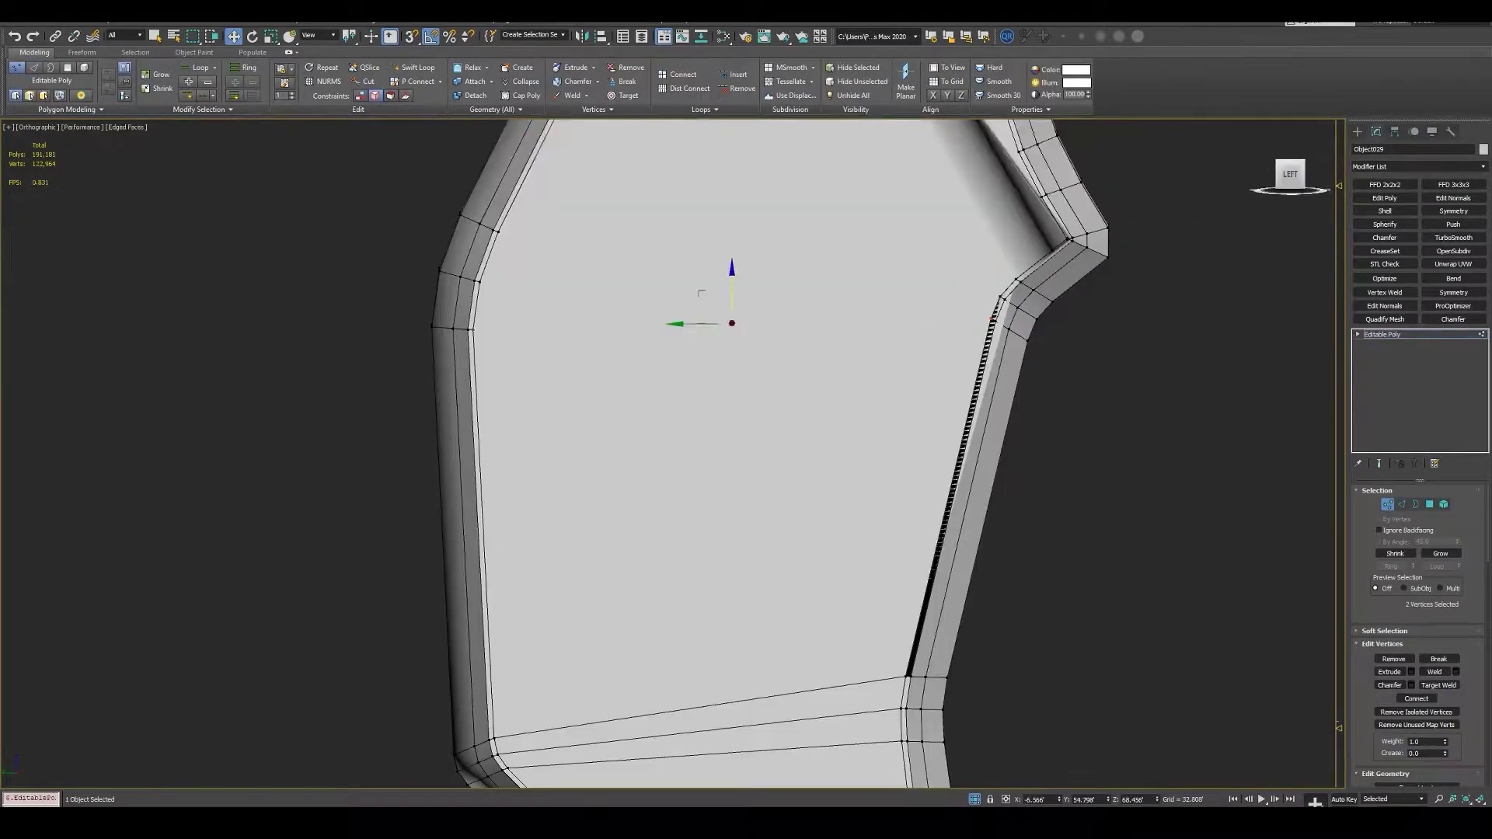
- Select the edges running across the panel
scroll(709, 258, down, 4)
scroll(777, 467, up, 3)
scroll(603, 285, up, 2)
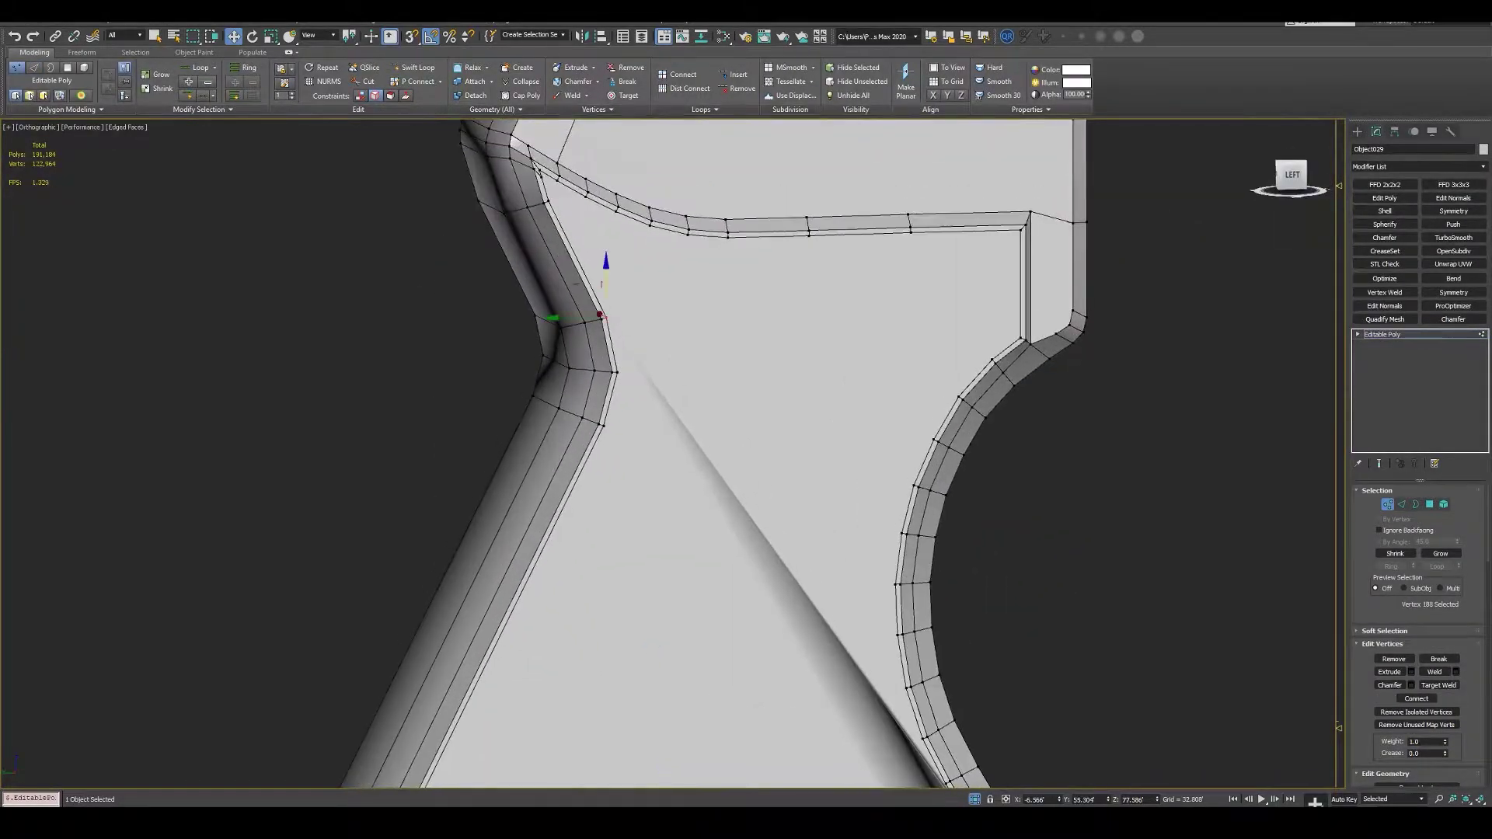
key(2)
scroll(747, 467, down, 3)
drag(457, 360, 684, 424)
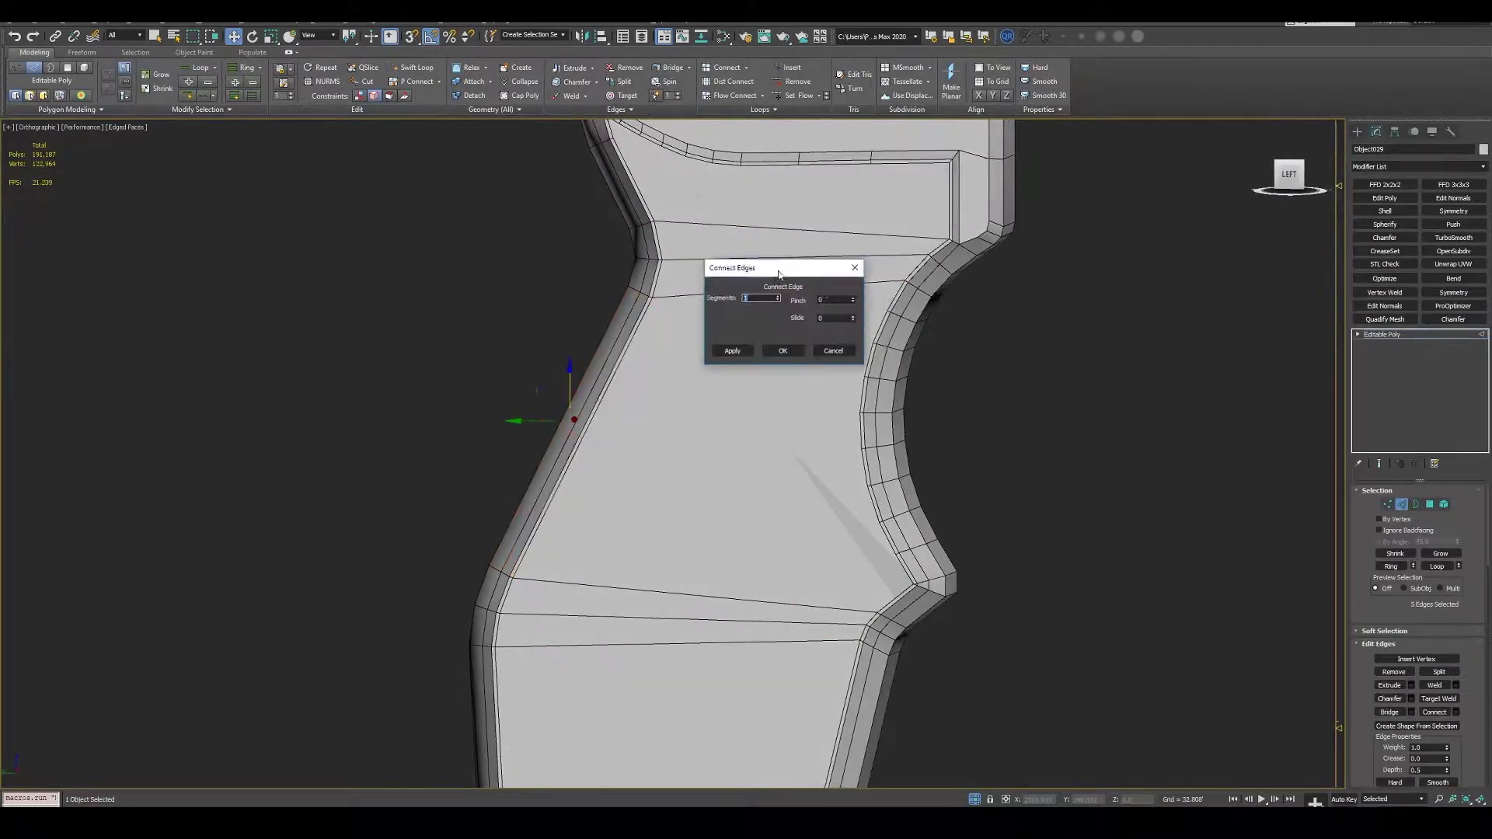
key(q)
scroll(855, 315, up, 3)
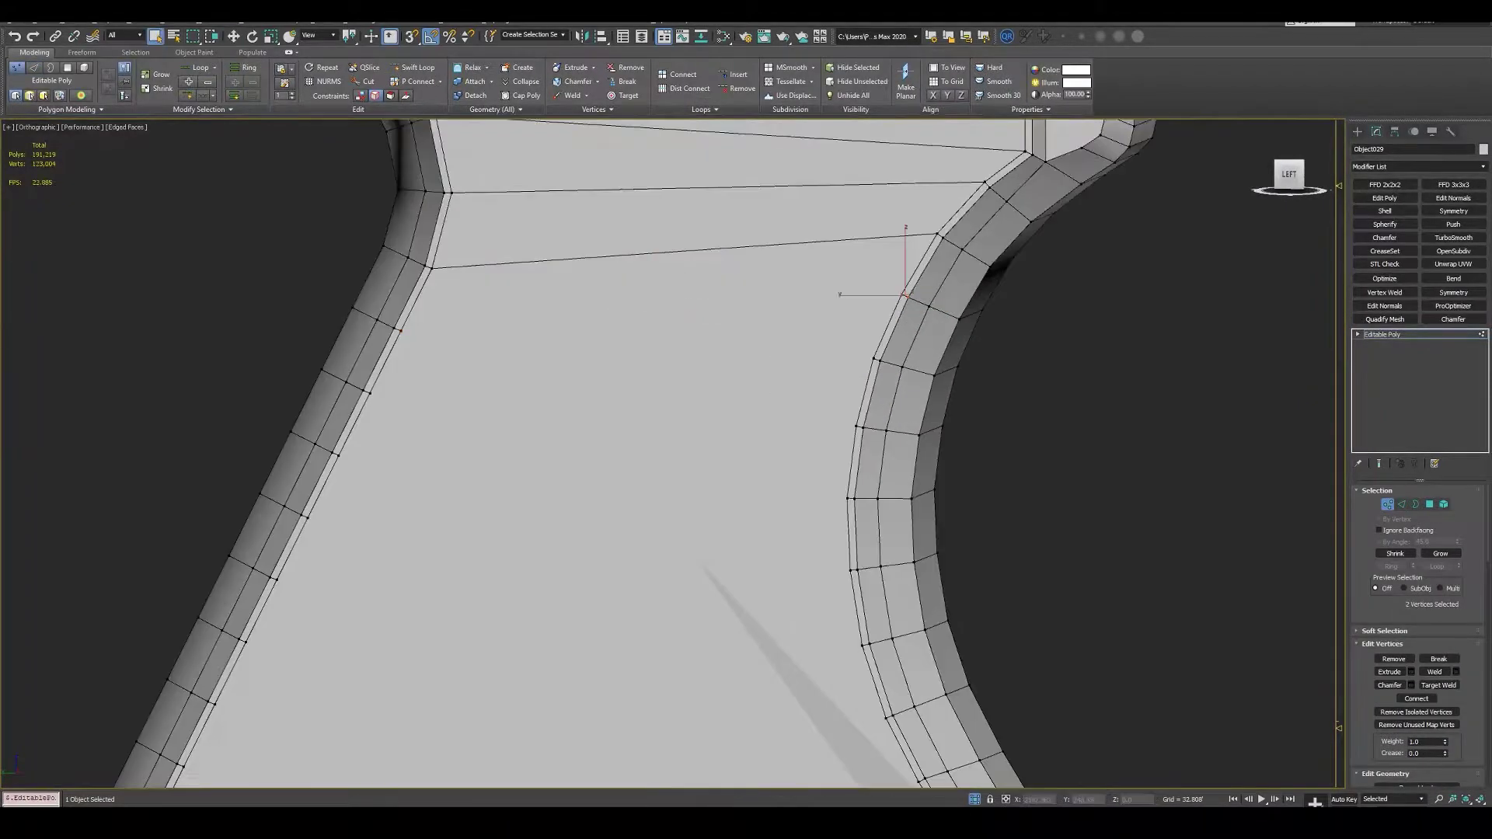
- Re-frame the lower panel corner and move the rim's corner vertex
middle_drag(700, 466, 742, 319)
scroll(669, 467, down, 3)
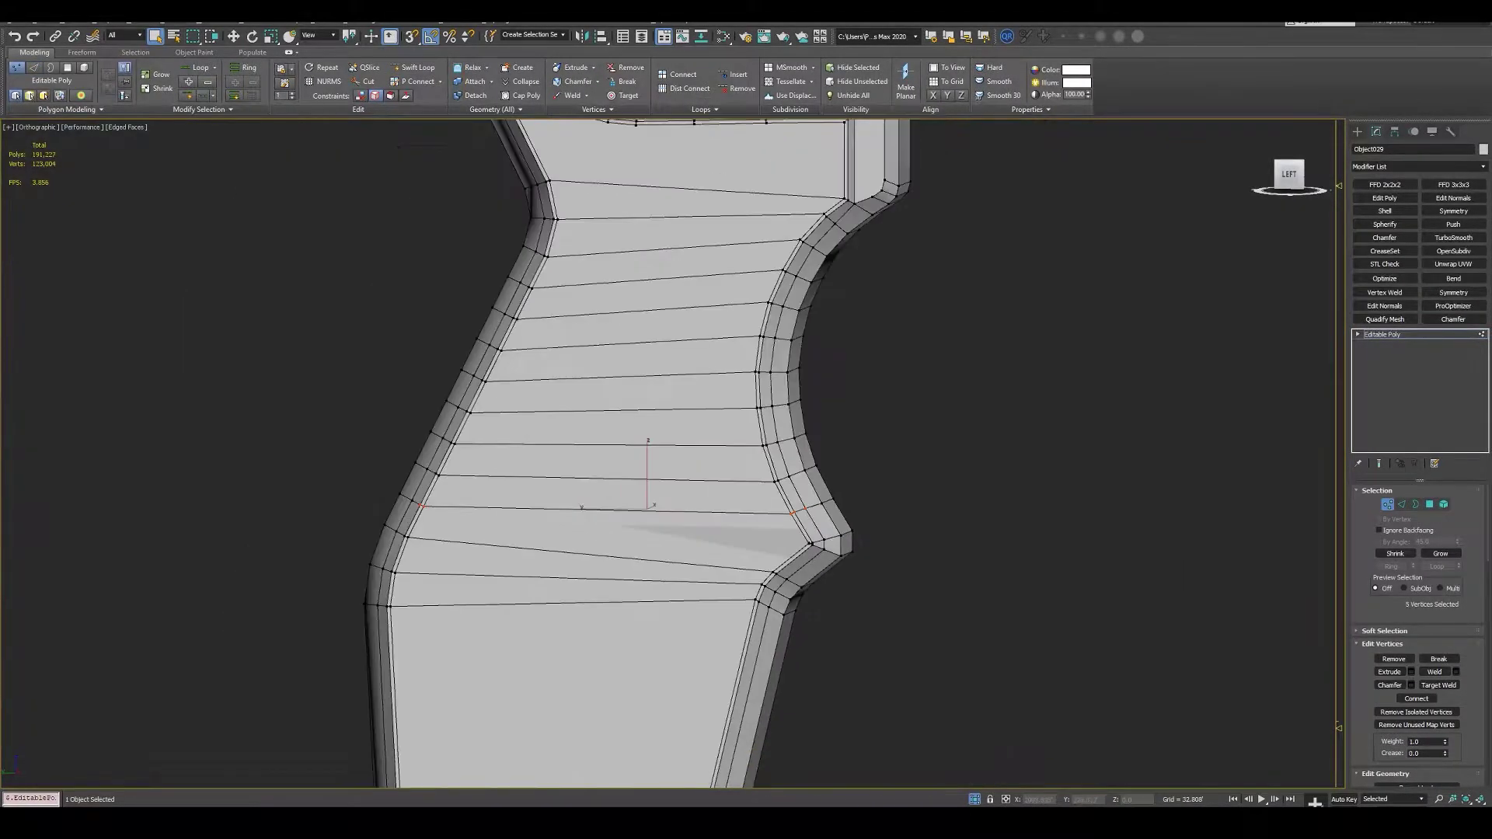
scroll(668, 467, up, 2)
middle_drag(591, 482, 676, 544)
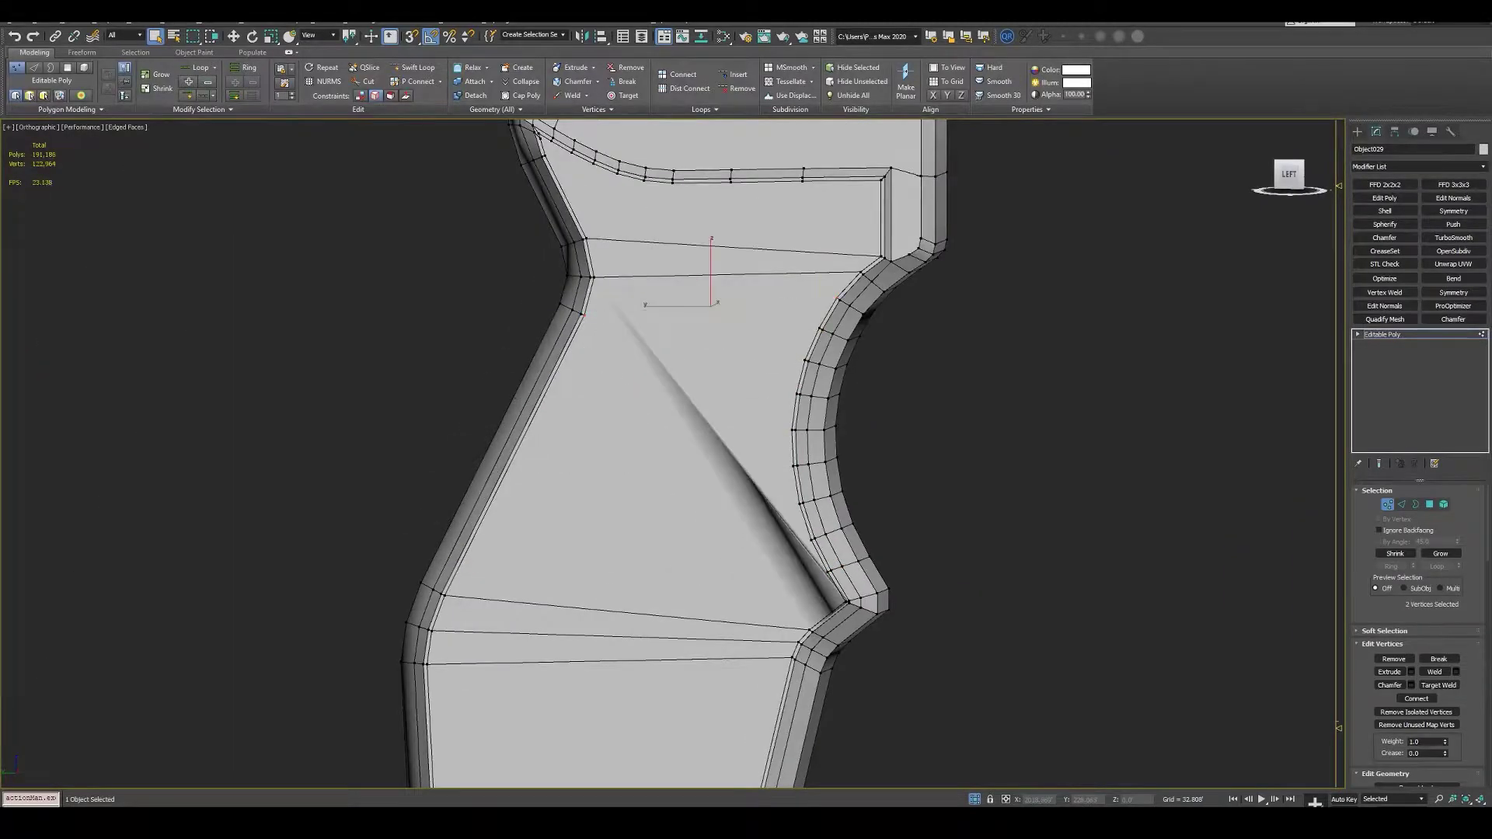
scroll(843, 602, up, 5)
click(808, 392)
key(w)
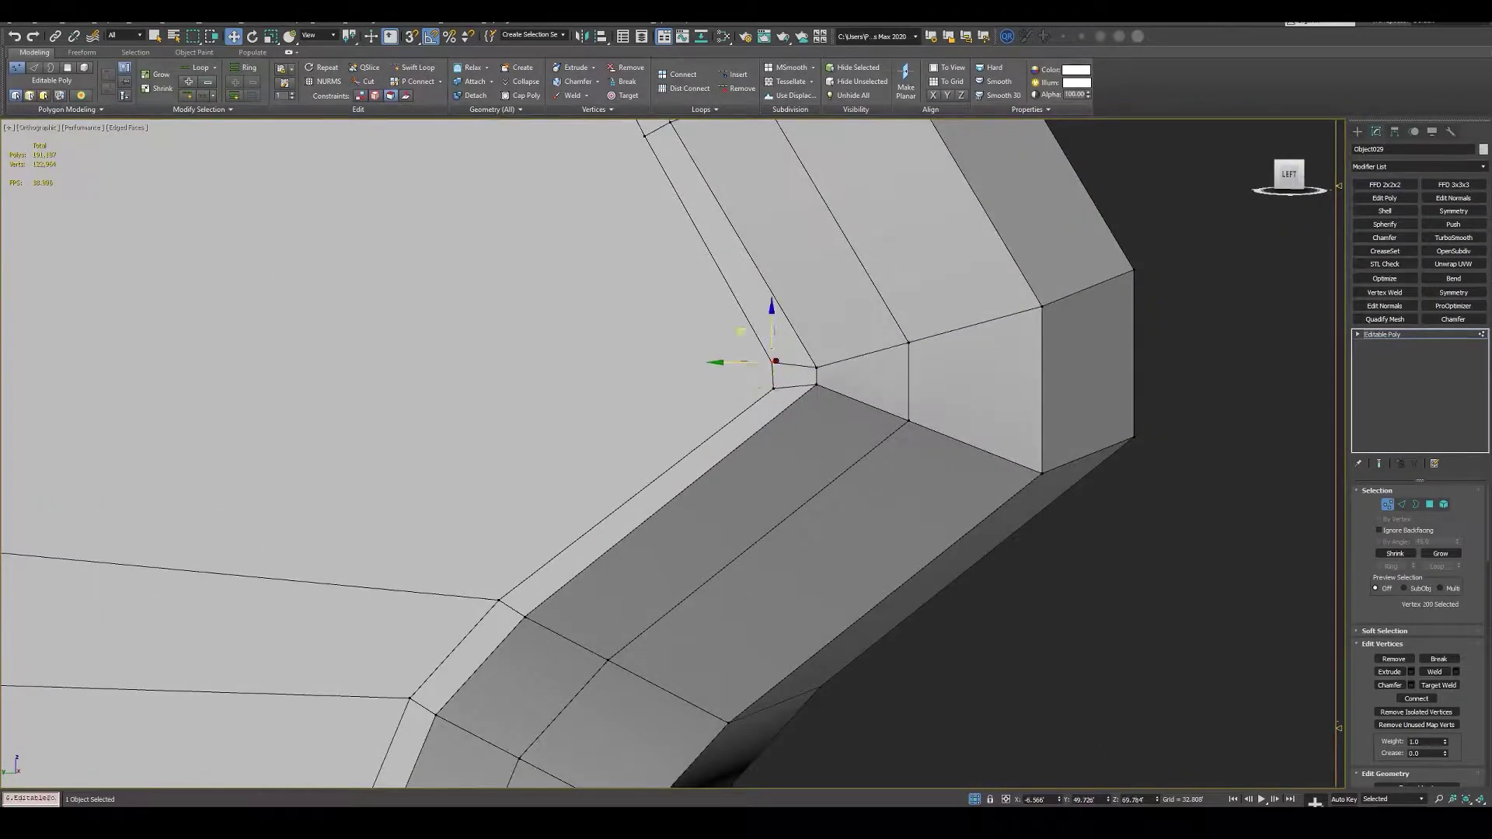
- Orbit around the rim corner and select a different corner vertex
scroll(776, 362, down, 3)
scroll(776, 362, up, 2)
scroll(775, 361, up, 1)
key(2)
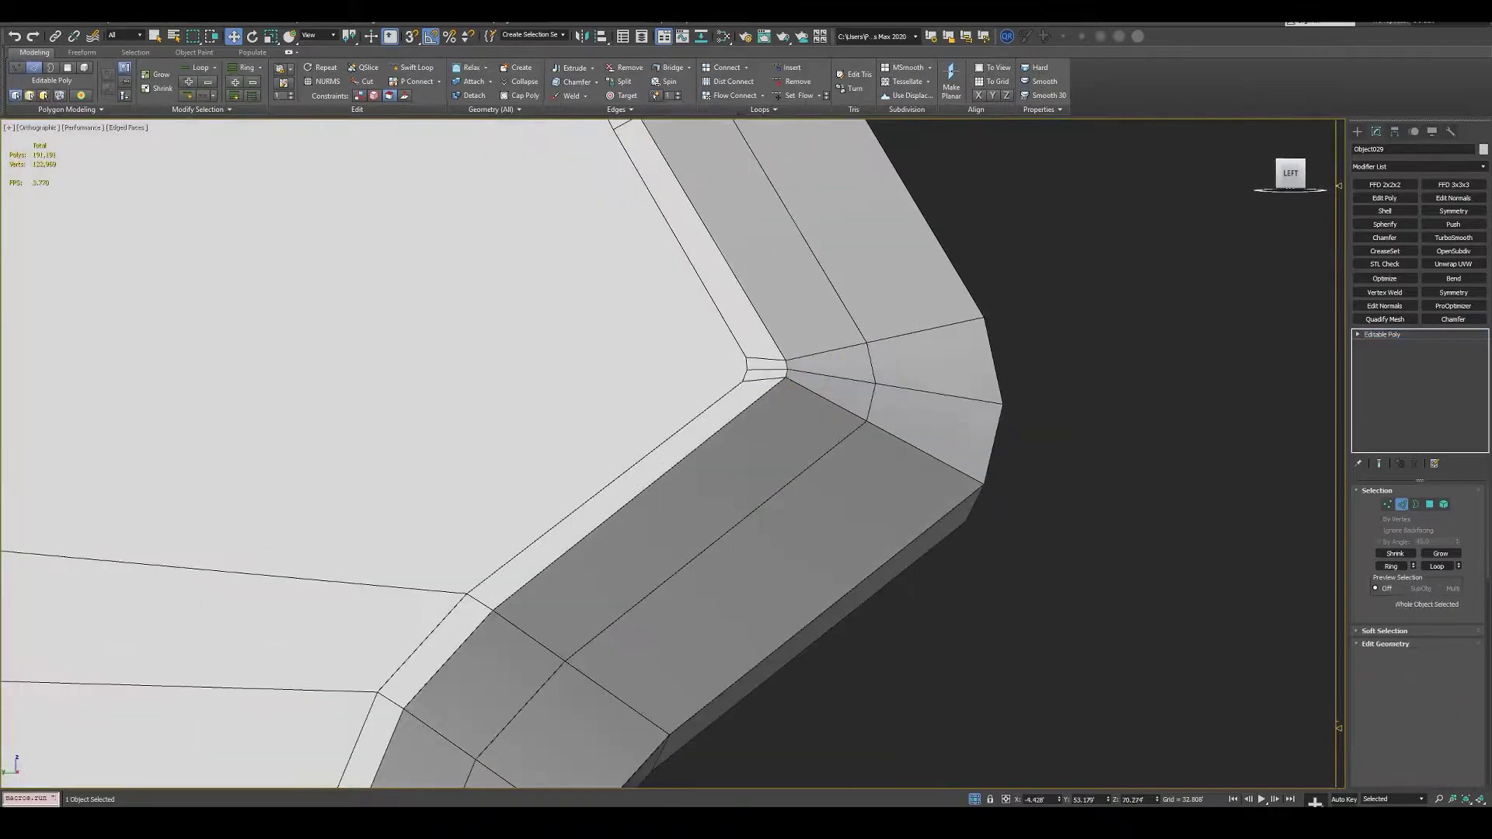
key(1)
alt+middle_drag(769, 366, 894, 362)
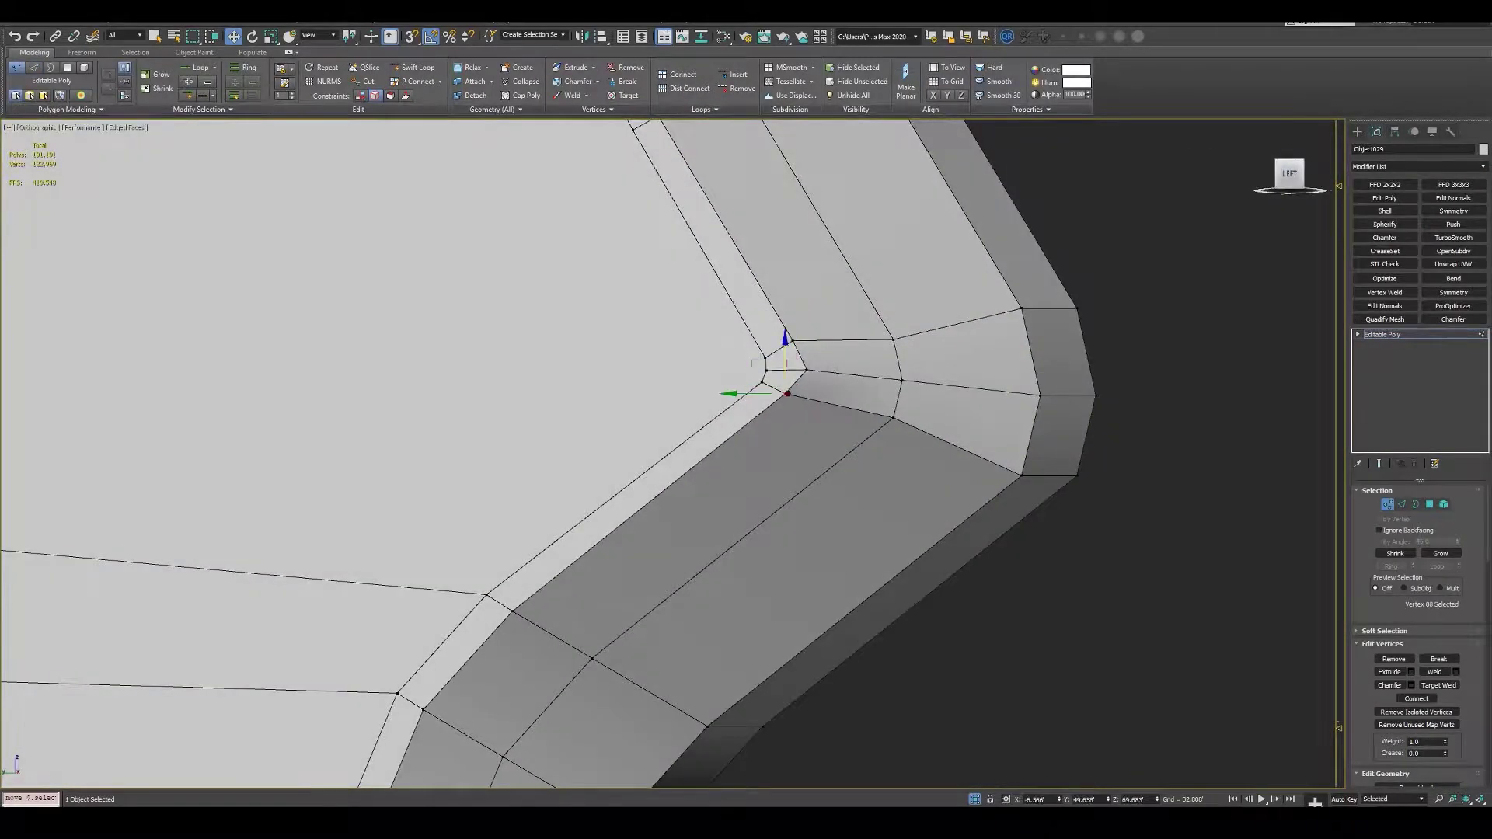
click(919, 362)
- In side view, select the neighbouring rim corner vertex and frame it
key(l)
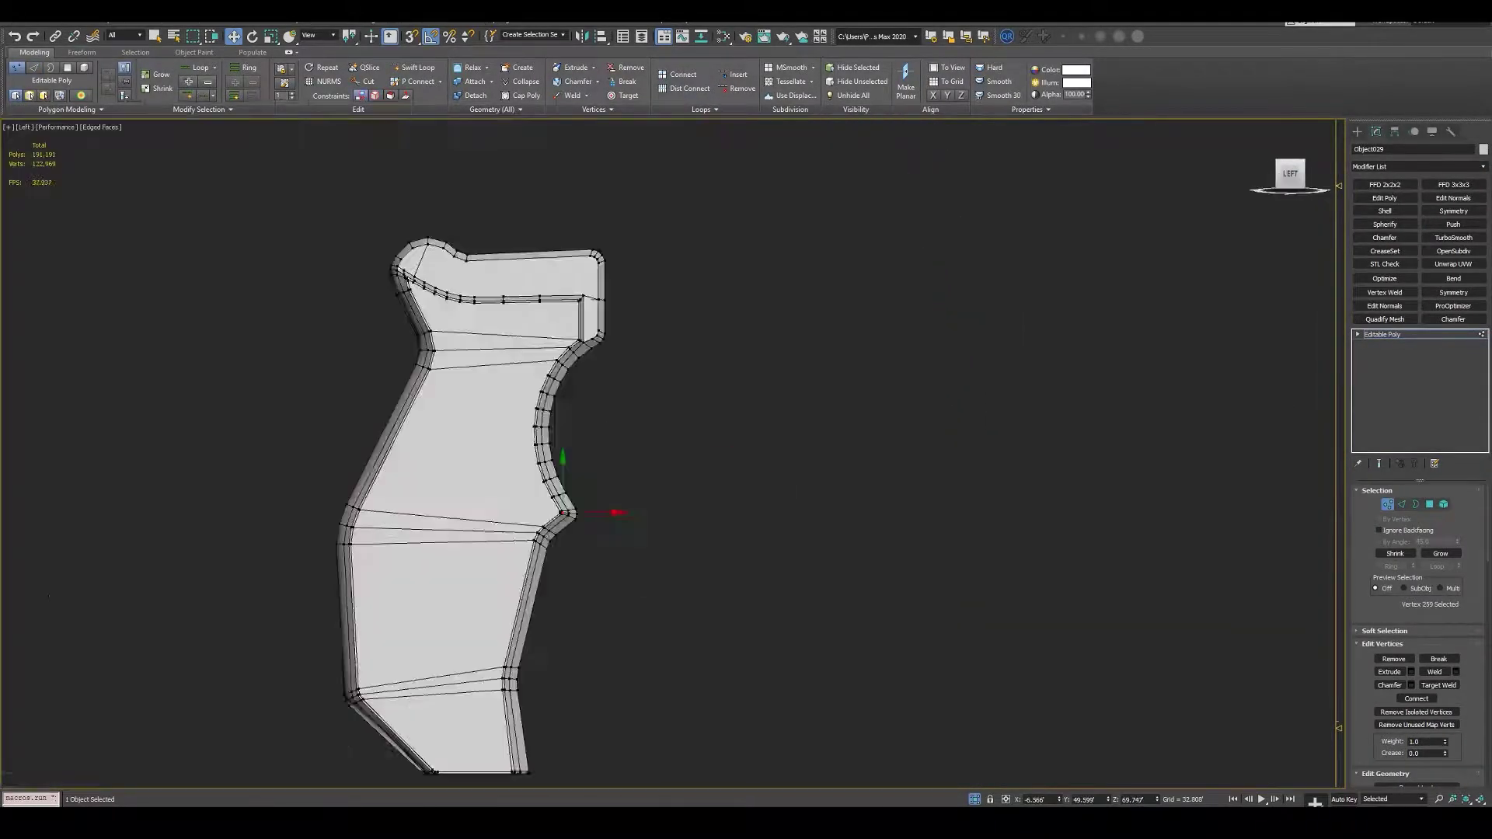
scroll(840, 381, up, 5)
click(808, 411)
key(1)
alt+middle_drag(987, 435, 855, 474)
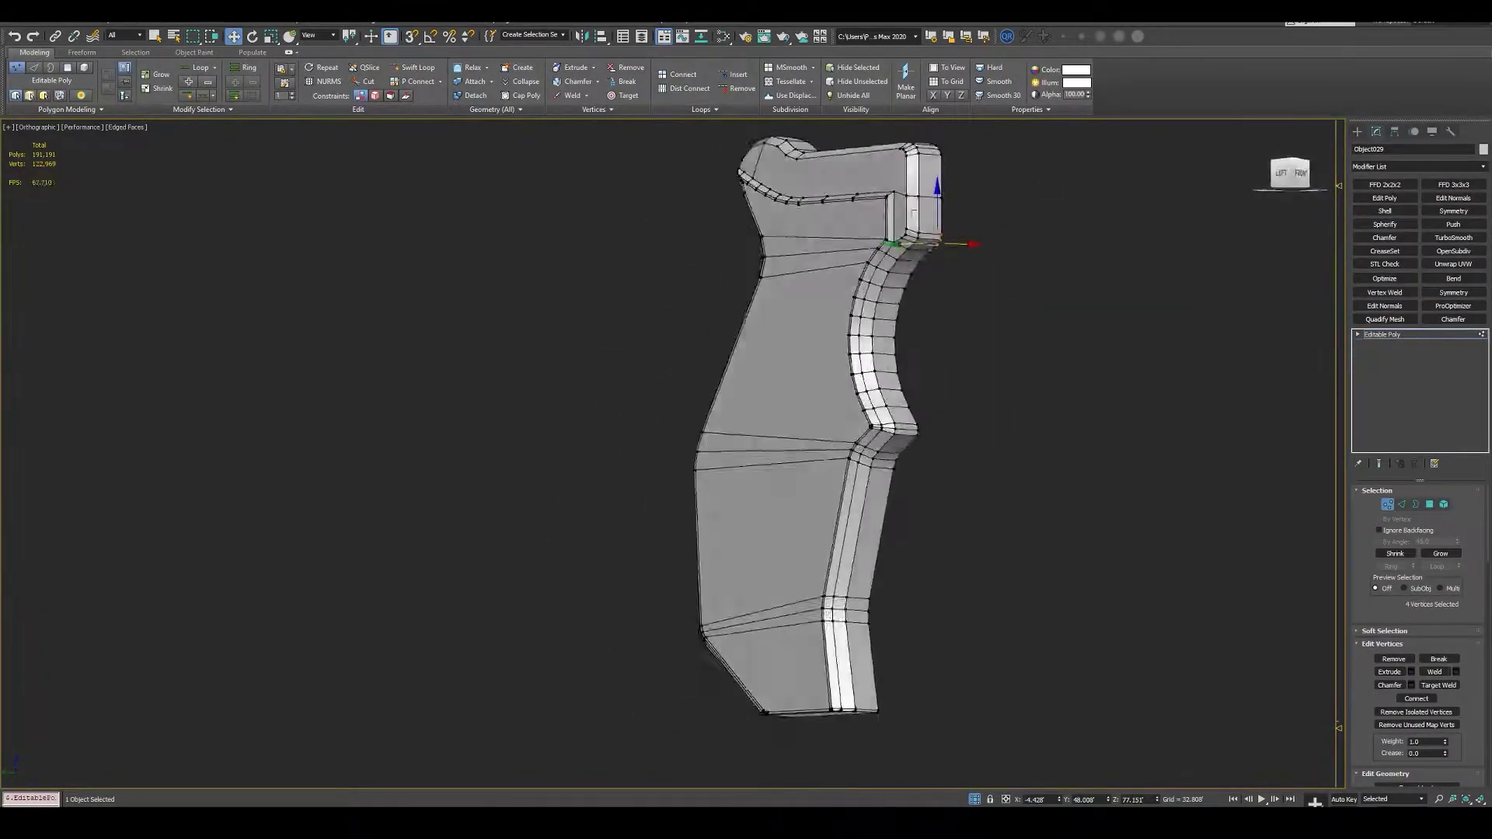
mouse_move(777, 467)
alt+middle_down()
mouse_move(894, 435)
mouse_move(1010, 350)
alt+middle_up()
key(1)
key(1)
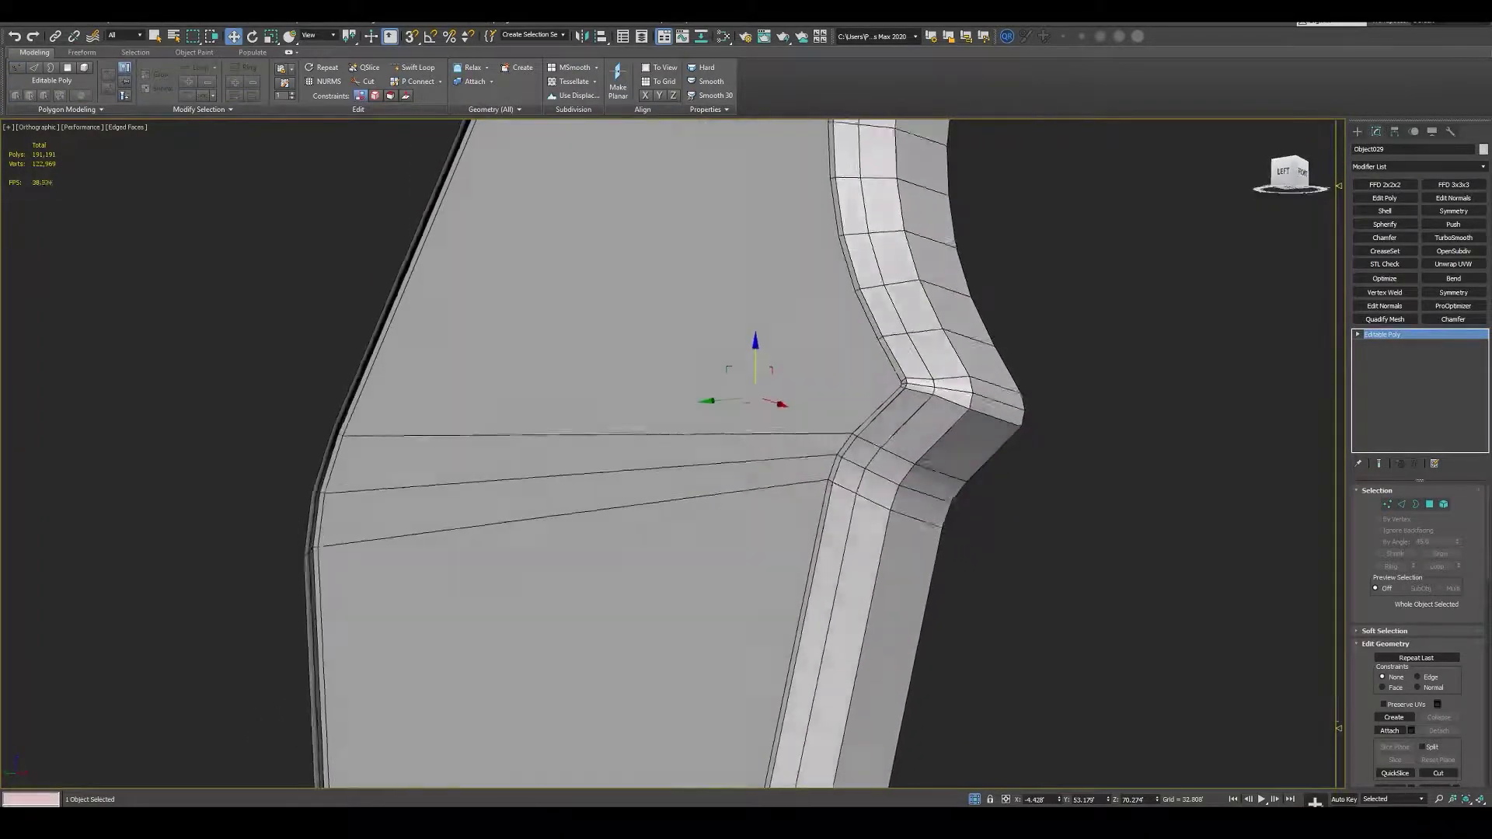
key(z)
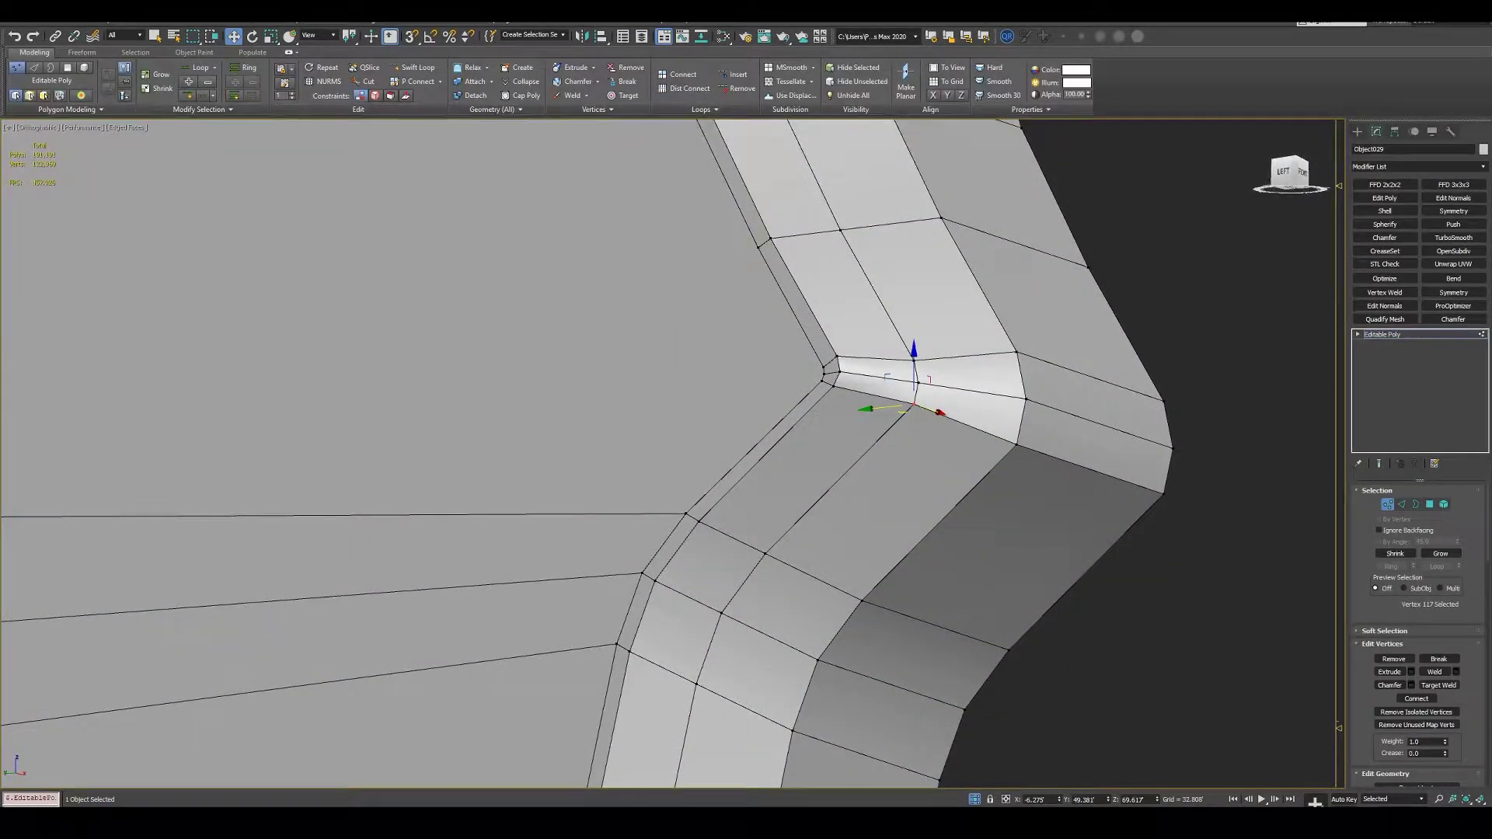
- Select and adjust the adjacent corner vertices on the rim
mouse_move(778, 466)
alt+middle_down()
mouse_move(855, 435)
mouse_move(816, 404)
mouse_move(777, 466)
mouse_move(855, 435)
mouse_move(816, 420)
mouse_move(777, 435)
mouse_move(855, 388)
mouse_move(877, 424)
mouse_move(777, 389)
mouse_move(699, 420)
alt+middle_up()
click(900, 313)
key(2)
key(1)
right_click(903, 374)
key(Escape)
key(2)
click(853, 382)
scroll(852, 383, down, 3)
- Select a vertex on the grip's upper-left corner and inspect it closely
alt+middle_drag(855, 388, 739, 365)
scroll(851, 310, up, 5)
click(850, 310)
mouse_move(843, 316)
alt+middle_down()
mouse_move(824, 327)
mouse_move(856, 350)
mouse_move(839, 311)
mouse_move(792, 326)
mouse_move(876, 319)
mouse_move(839, 335)
mouse_move(863, 342)
mouse_move(863, 380)
alt+middle_up()
key(2)
scroll(852, 316, up, 5)
- Select a vertex on the grip's rim and orbit around it
key(1)
click(883, 293)
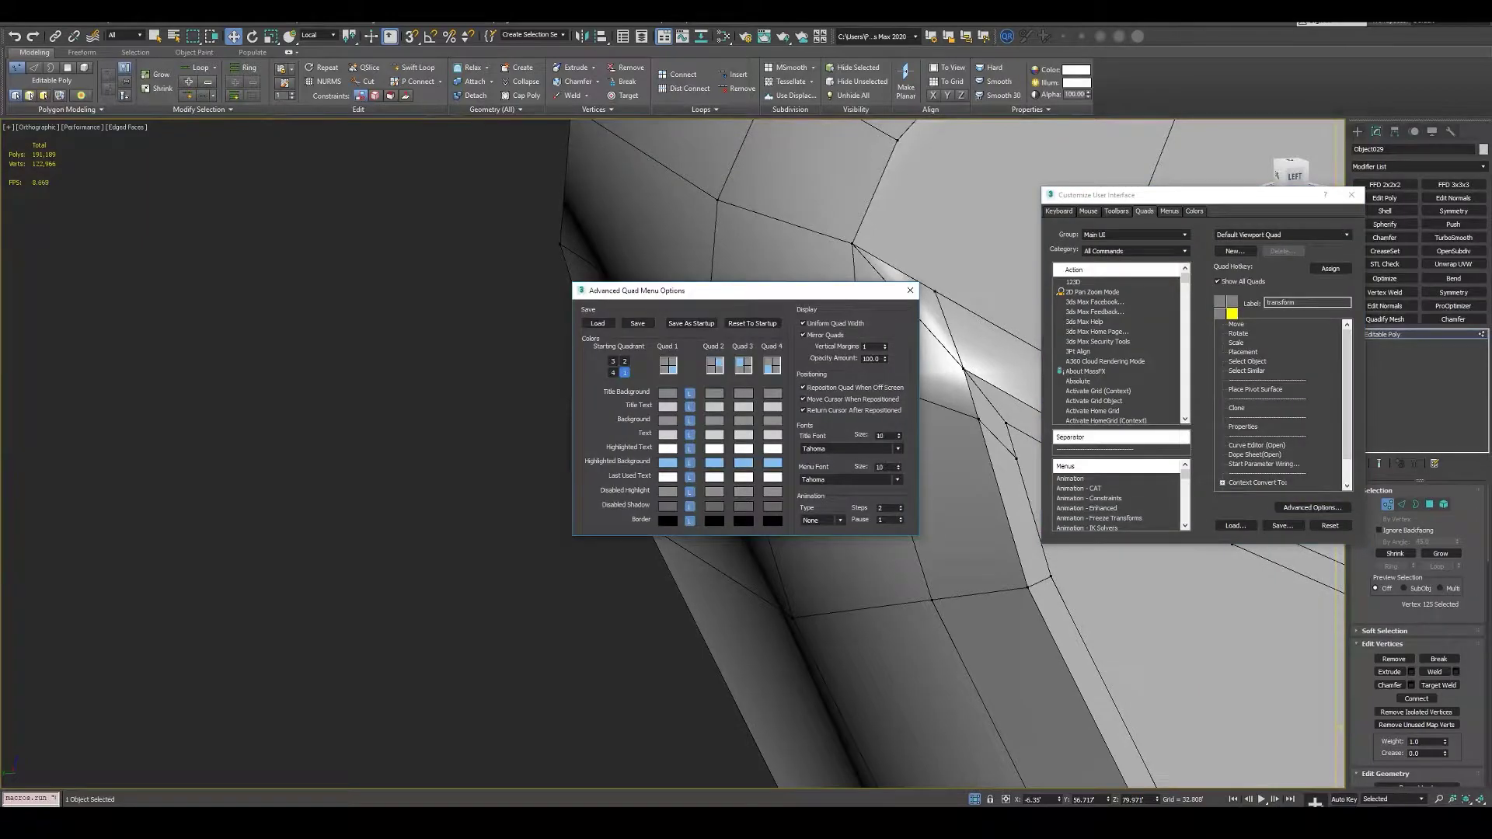
mouse_move(811, 329)
alt+middle_down()
mouse_move(731, 357)
mouse_move(684, 334)
alt+middle_up()
scroll(731, 331, up, 3)
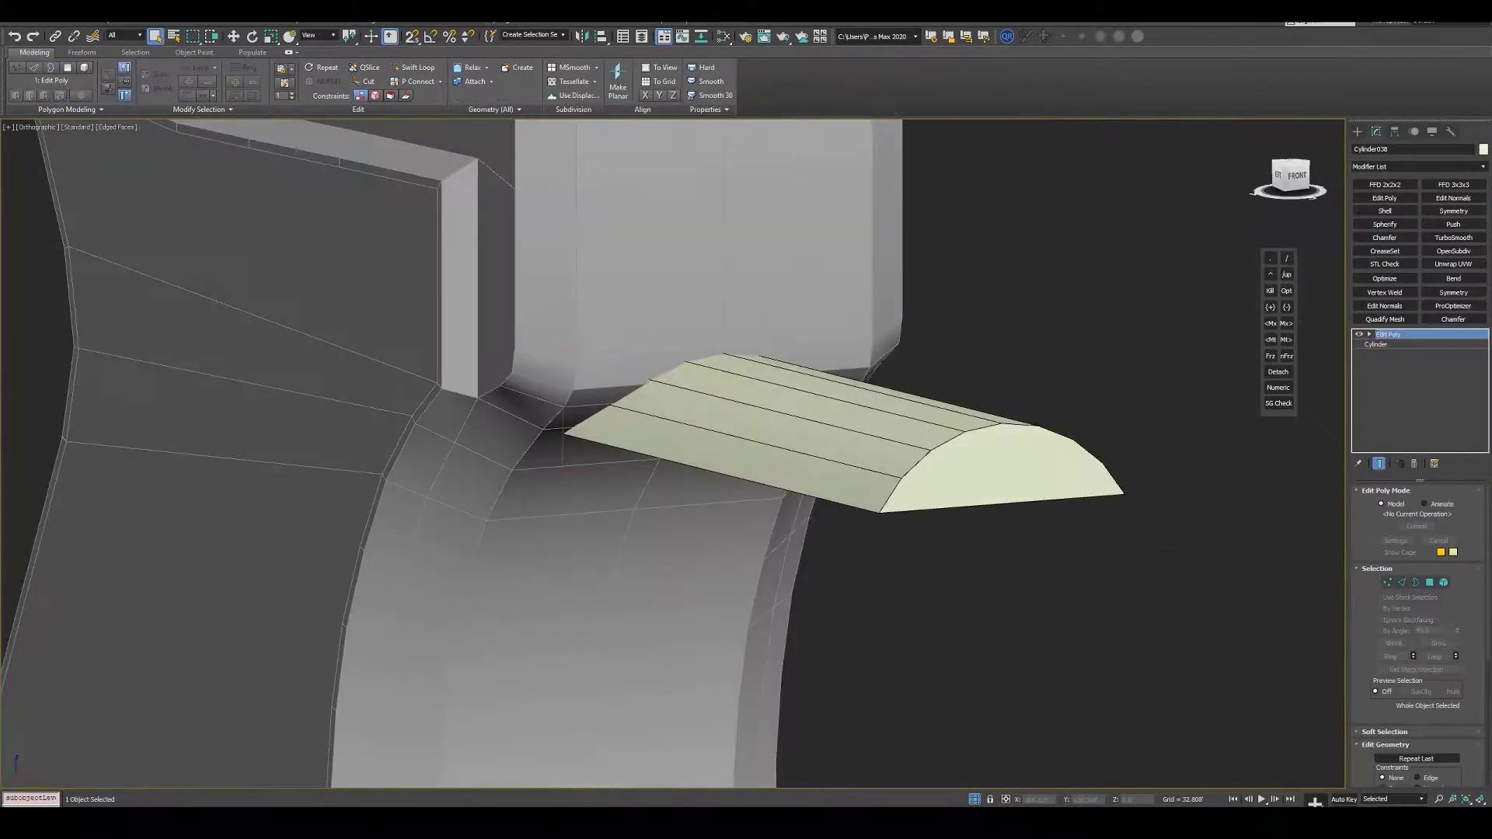
- Save the scene as a new file and move to polygon level
key(ctrl+s)
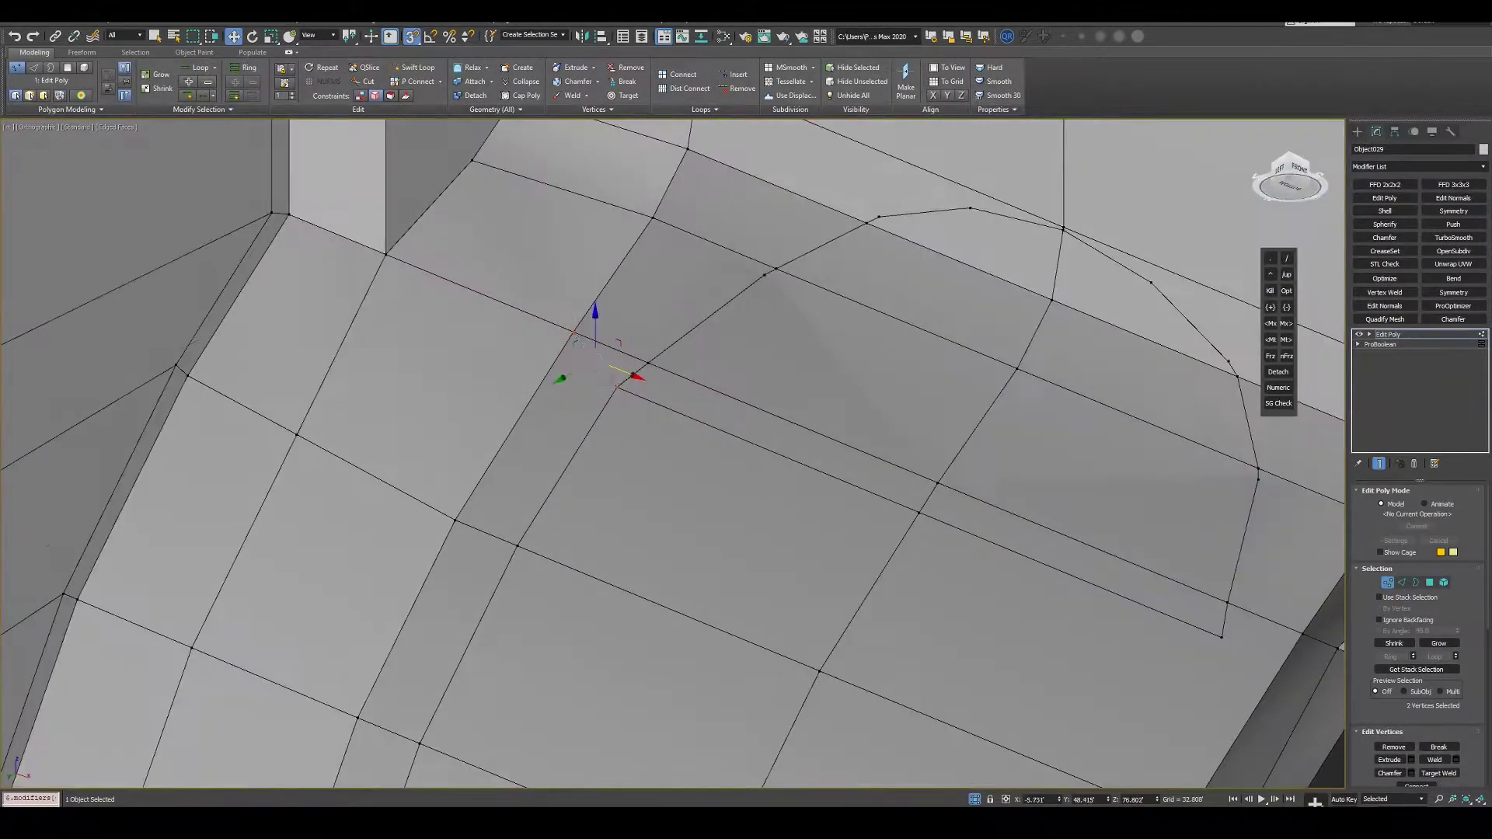
key(1)
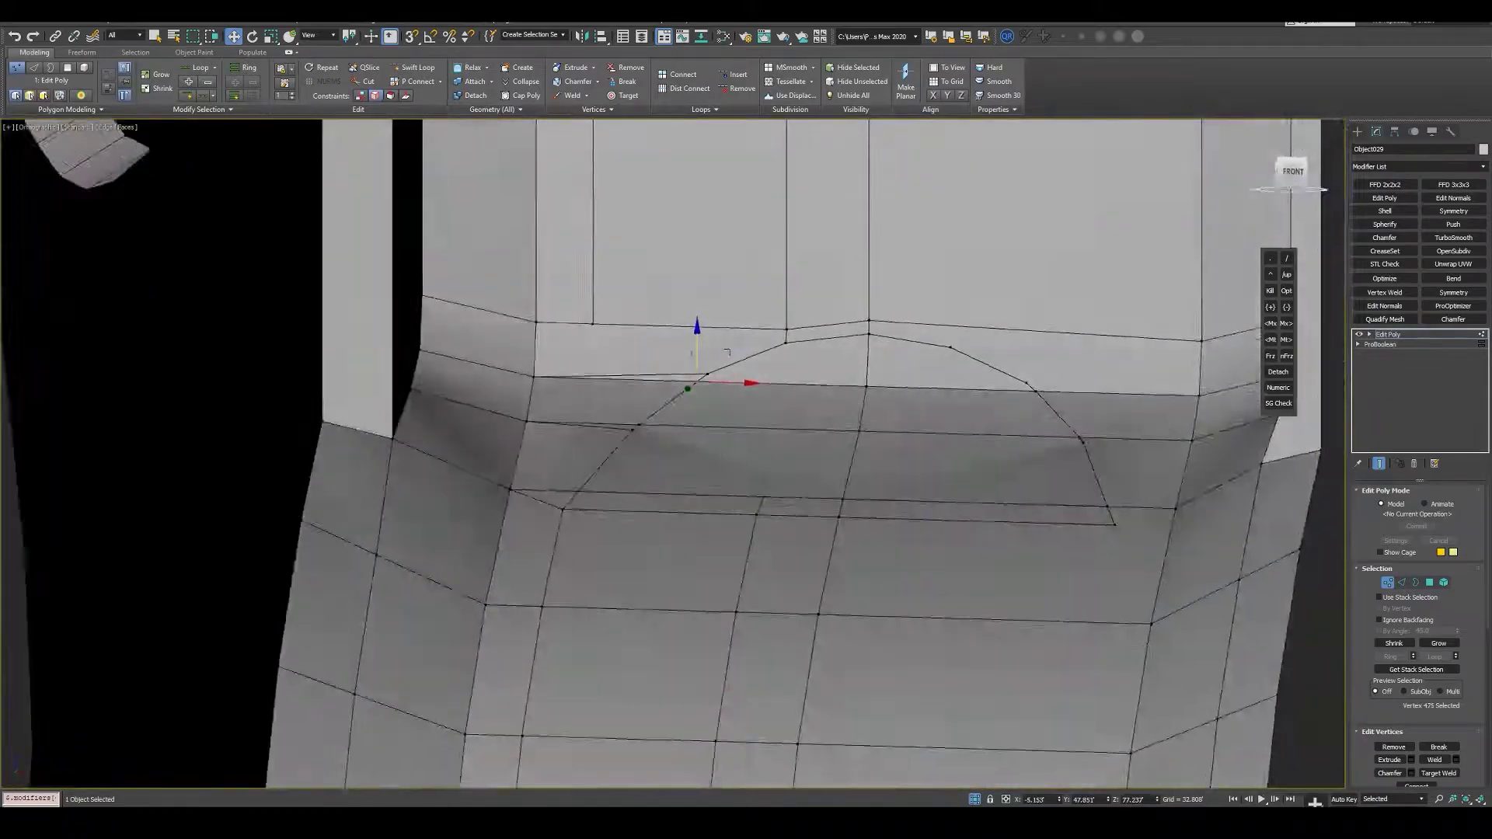
key(4)
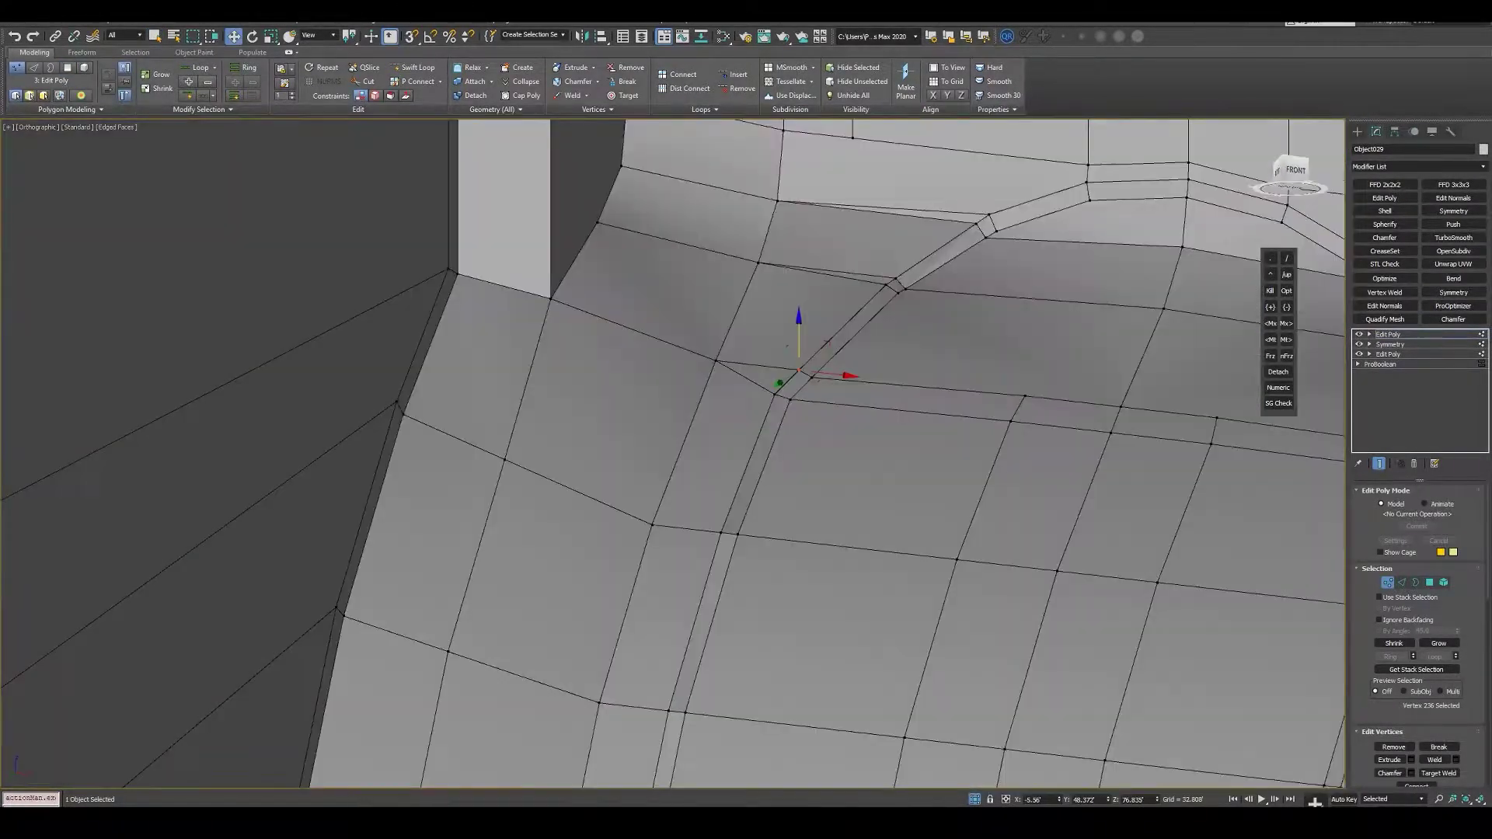
- Target-weld the stray vertices around the arch onto their neighbours
key(t)
scroll(699, 516, up, 5)
click(709, 520)
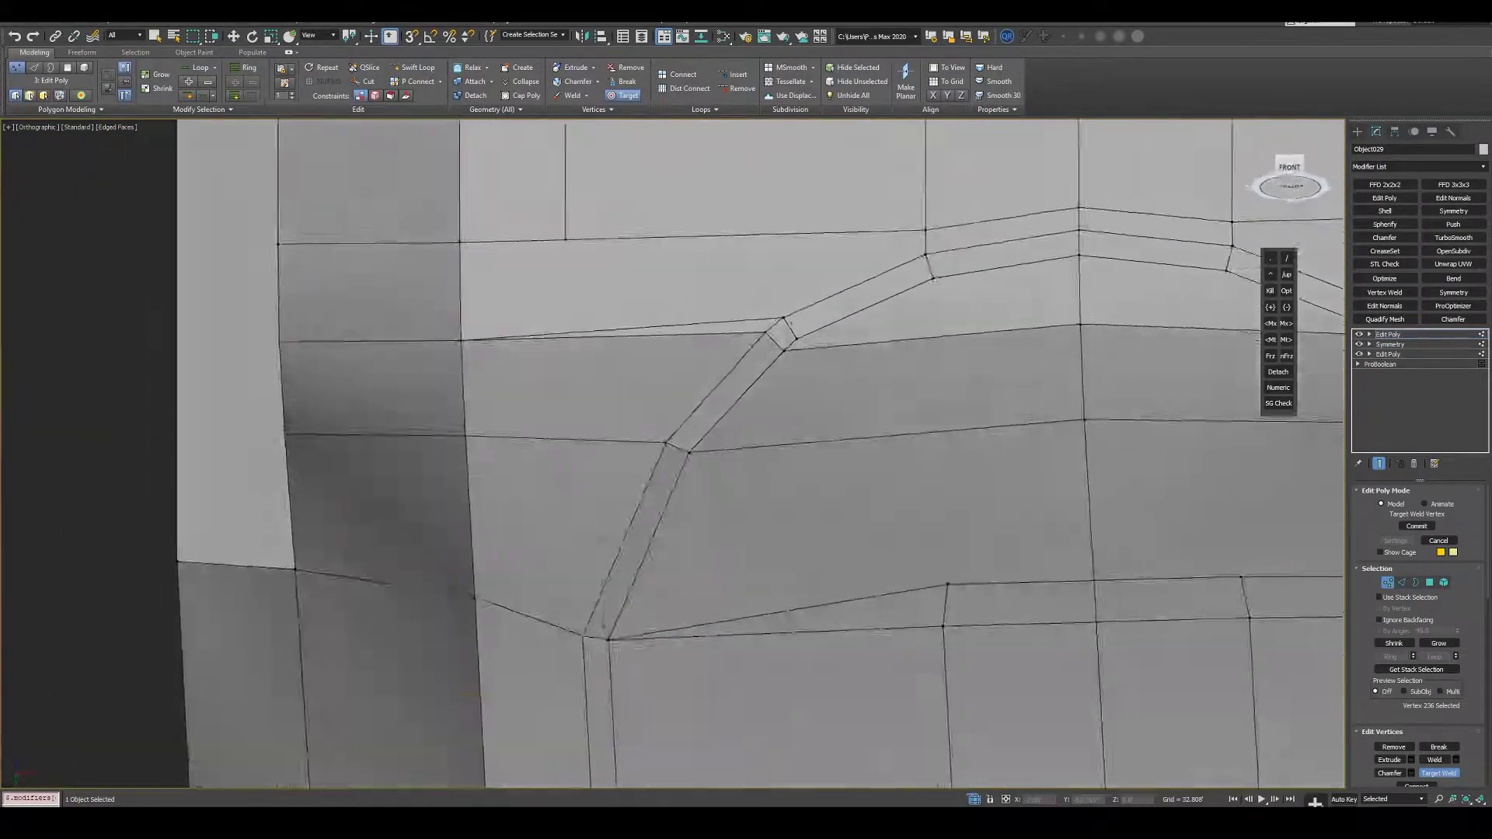
mouse_move(709, 519)
alt+middle_down()
mouse_move(599, 554)
mouse_move(777, 349)
mouse_move(824, 351)
mouse_move(939, 288)
mouse_move(816, 326)
mouse_move(777, 319)
mouse_move(753, 359)
mouse_move(649, 307)
mouse_move(660, 349)
alt+middle_up()
scroll(597, 553, down, 3)
scroll(597, 552, up, 4)
scroll(777, 349, up, 3)
key(t)
key(w)
scroll(939, 330, down, 5)
- Select the connected group of faces inside the arch and prepare new edge cuts
key(4)
double_click(760, 311)
scroll(760, 311, up, 4)
scroll(753, 359, up, 3)
key(2)
scroll(649, 307, down, 3)
key(1)
scroll(665, 423, up, 2)
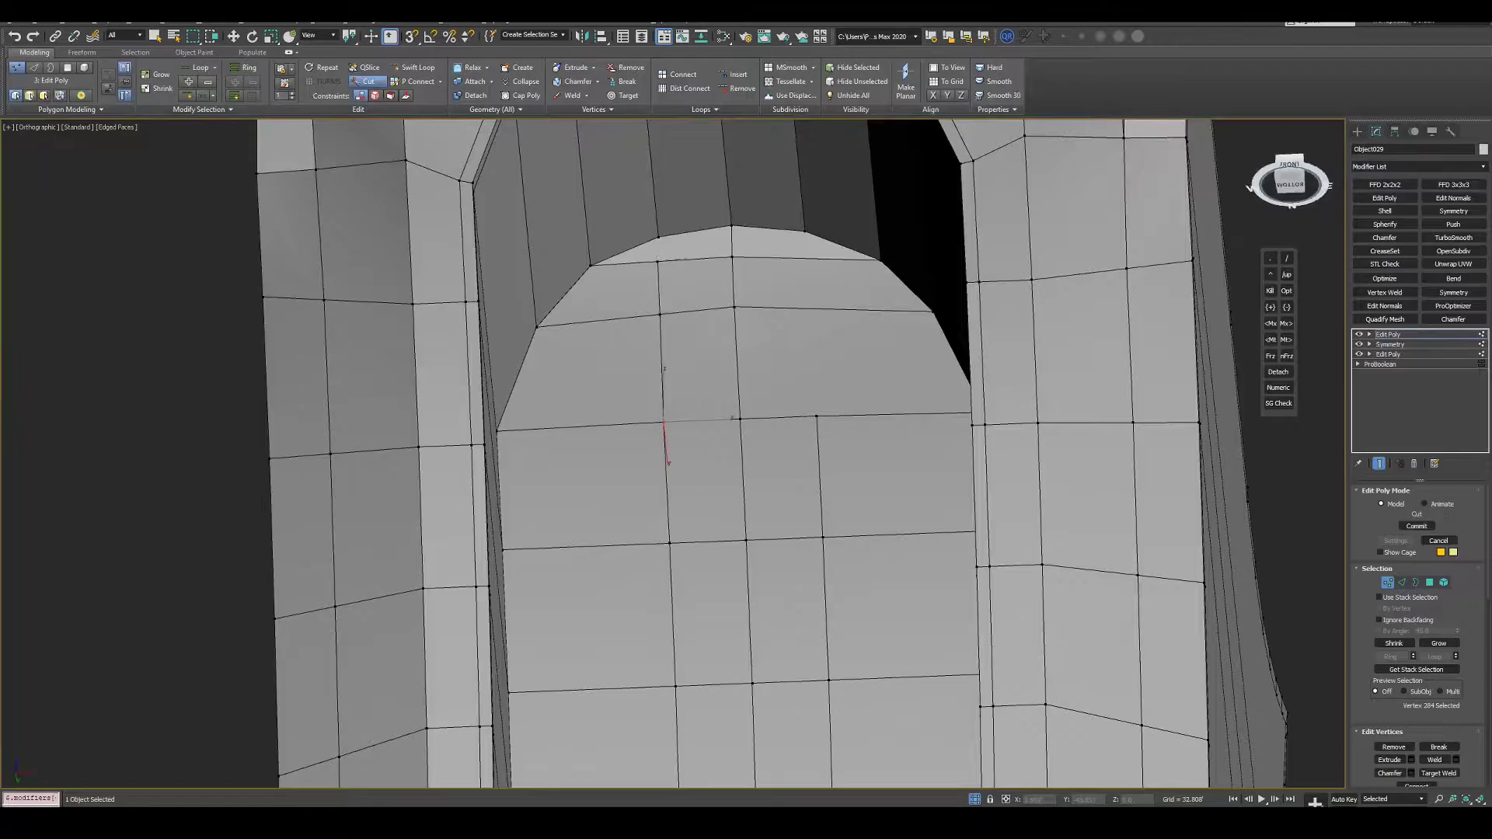
key(2)
alt+middle_drag(665, 423, 700, 350)
- Work on the strip polygons with the Move tool, viewed close up
scroll(700, 350, up, 3)
key(alt+shift+w)
key(4)
key(w)
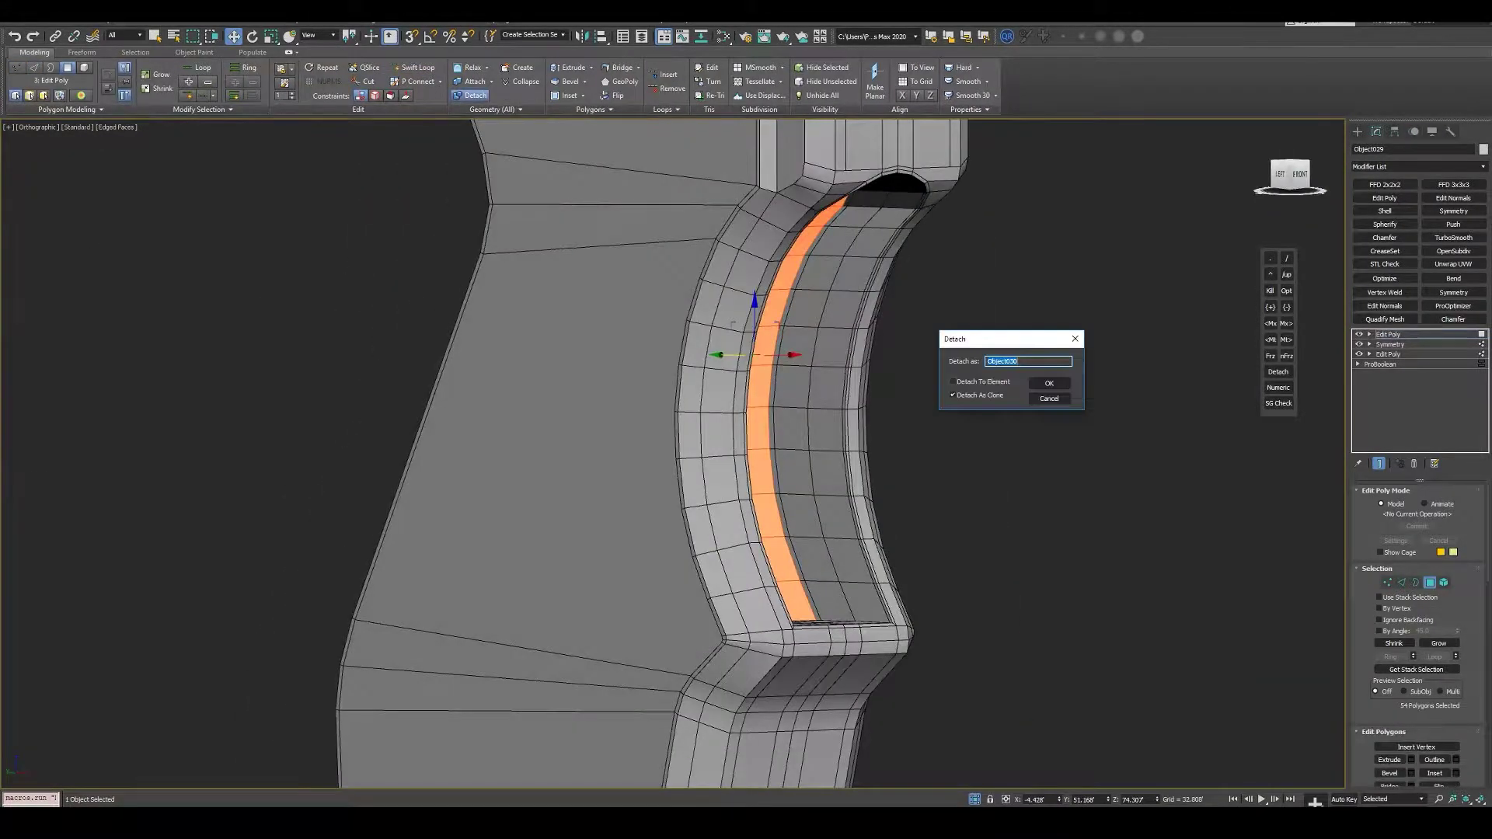
alt+middle_drag(669, 466, 700, 435)
- Preview the grip with smoothing applied, then undo the smoothing
key(ctrl+t)
scroll(668, 466, up, 5)
key(F4)
scroll(668, 466, up, 3)
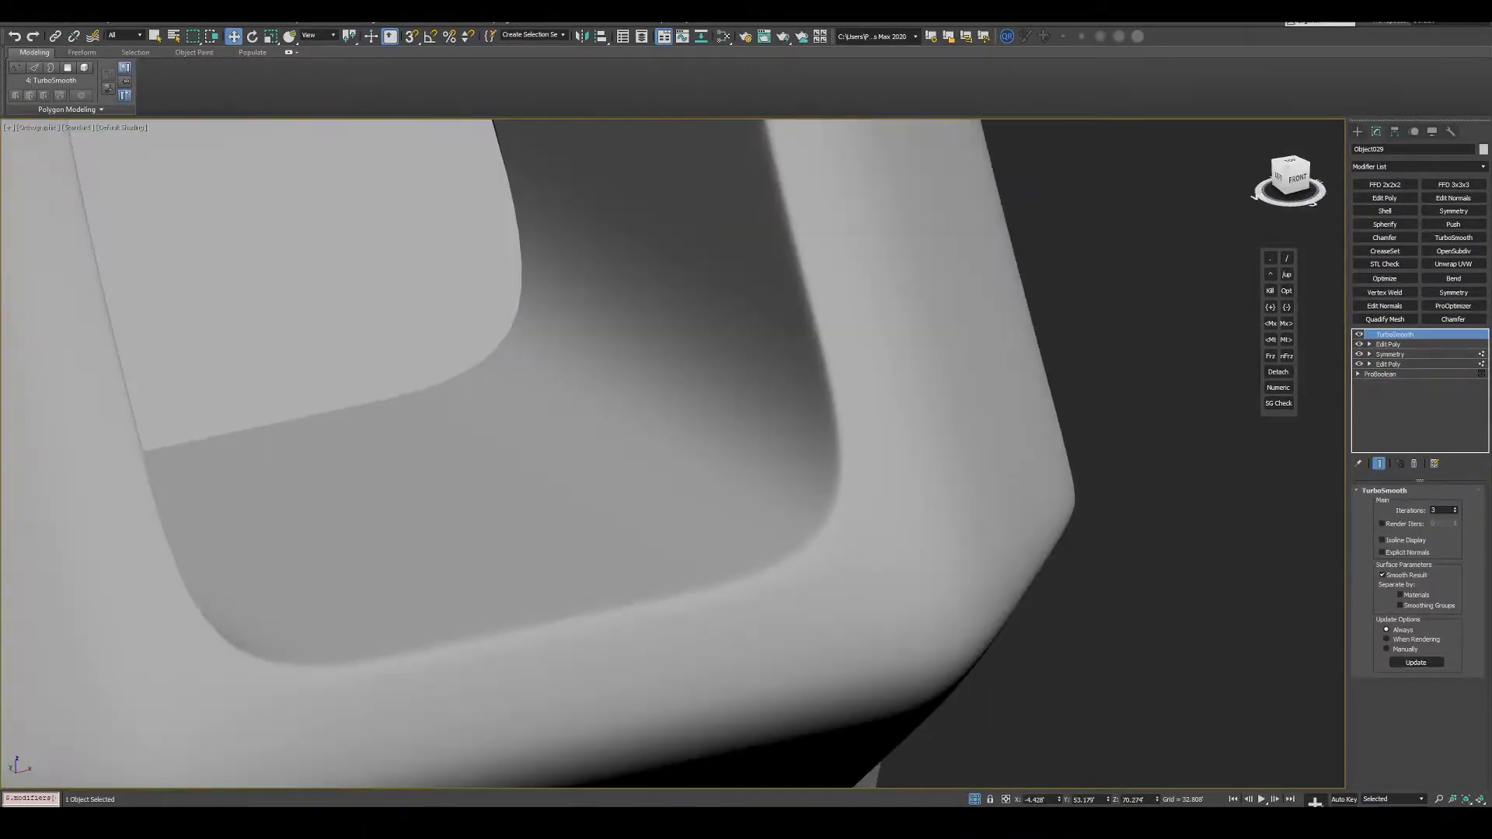
key(ctrl+z)
key(F4)
scroll(700, 451, down, 5)
scroll(742, 595, up, 5)
- Cut a new edge across the arch corner and select an edge there
key(1)
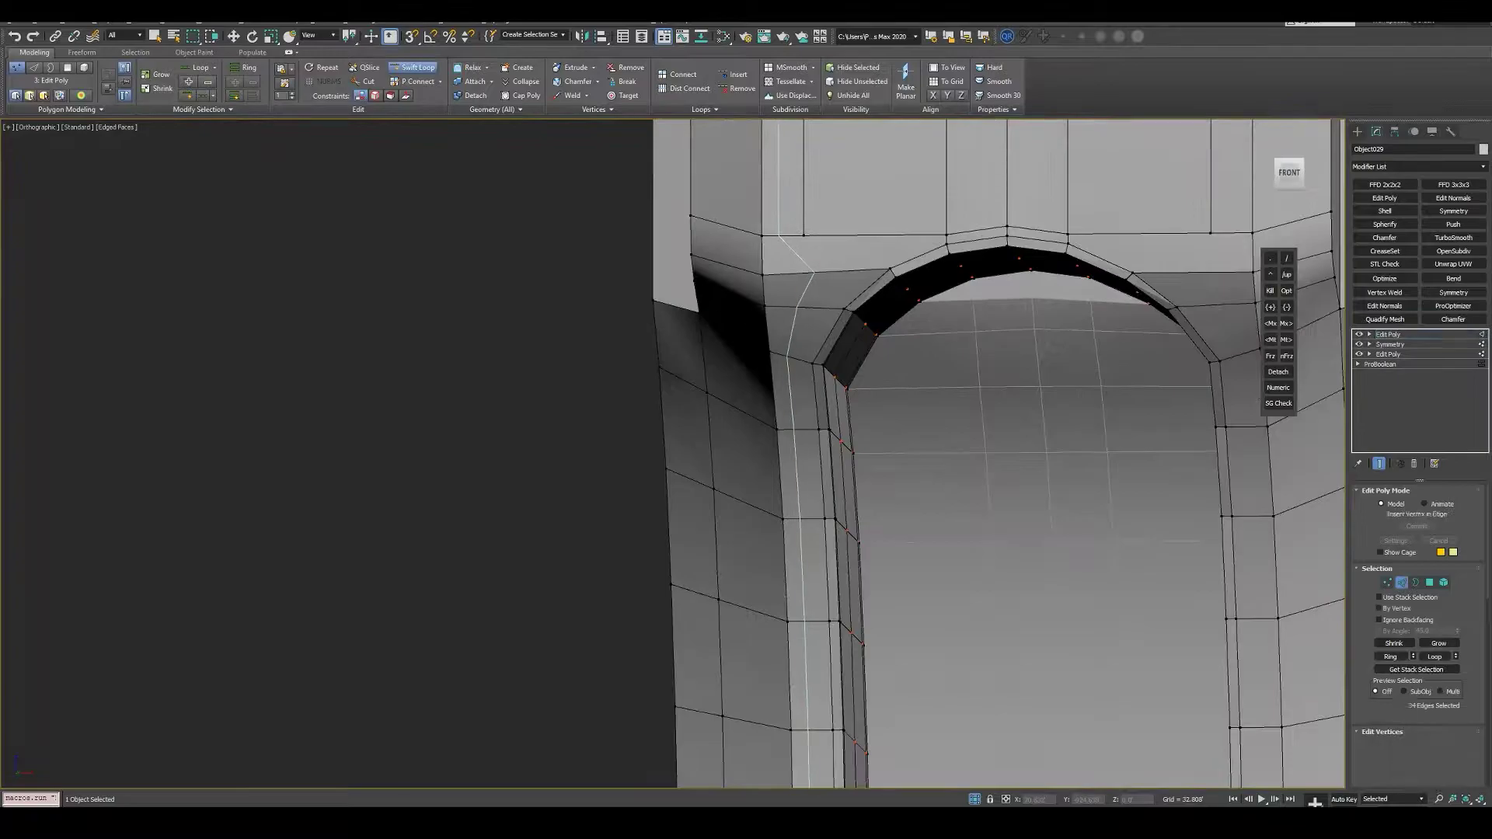
scroll(838, 438, up, 3)
click(816, 400)
middle_drag(816, 400, 805, 492)
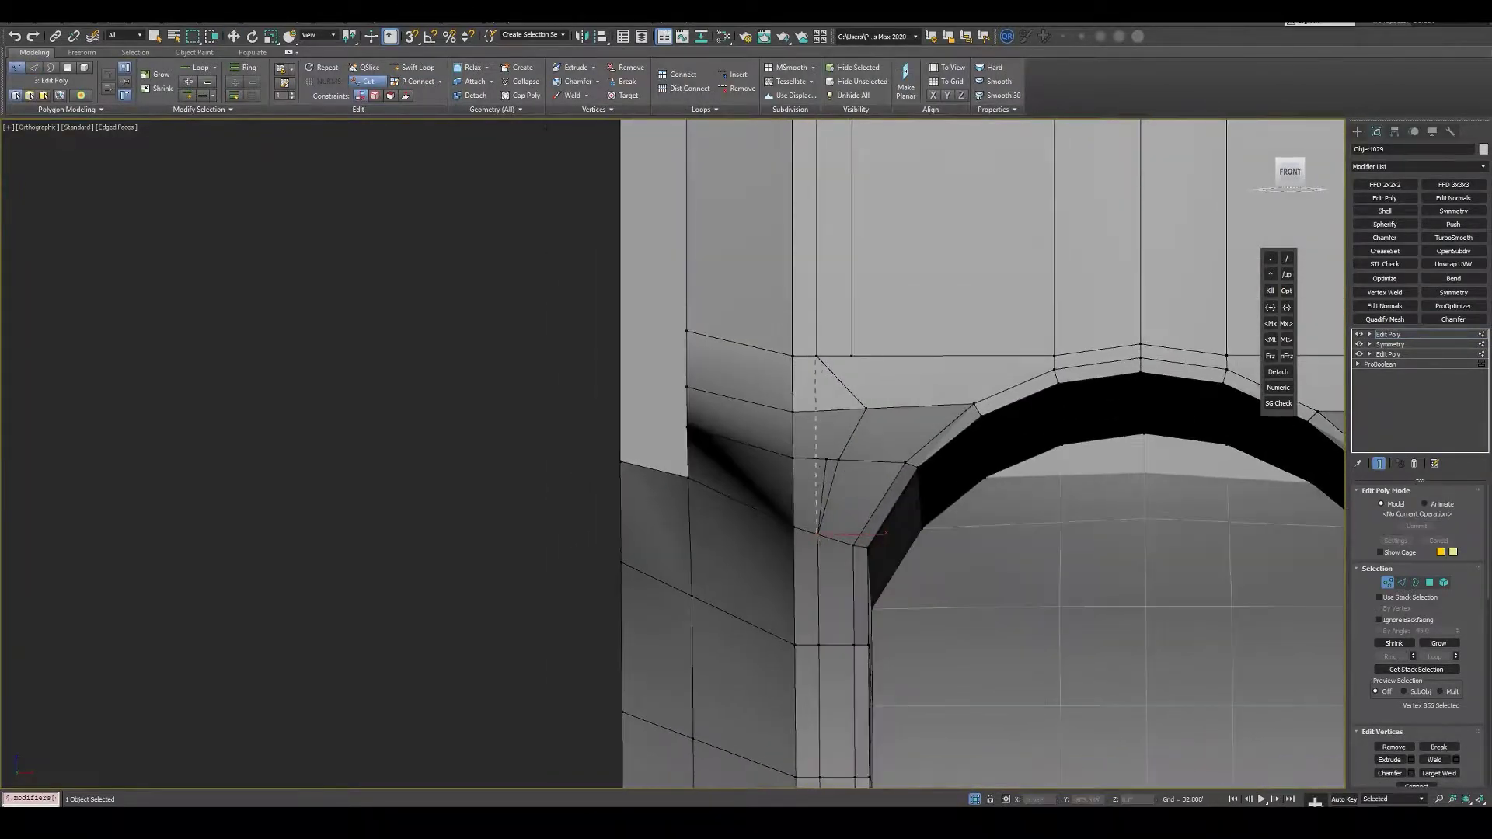
key(2)
click(817, 436)
scroll(825, 492, up, 3)
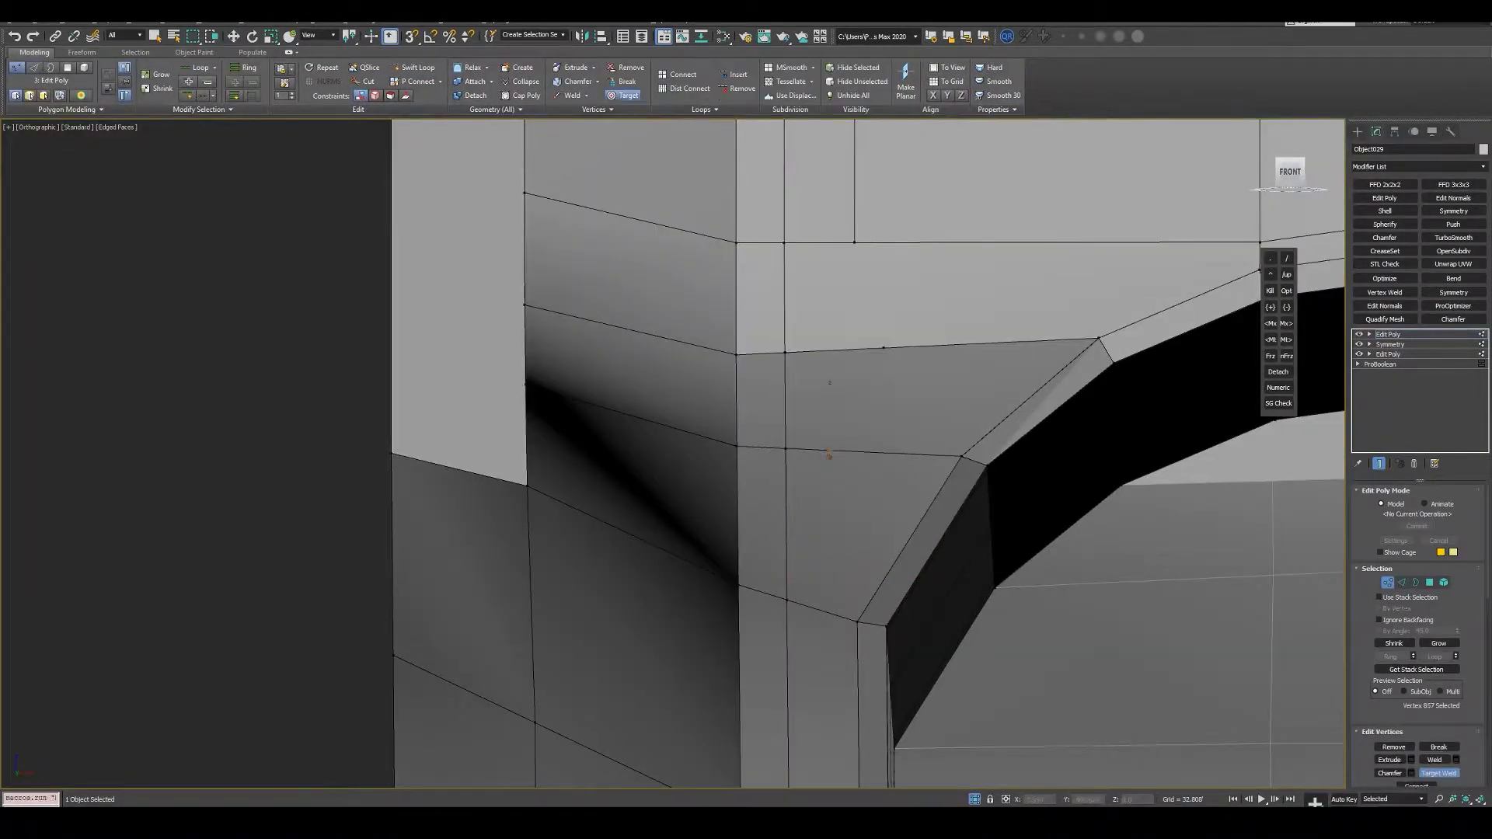
key(2)
scroll(839, 292, down, 10)
- Draw another cut across the arch corner, then return to object level
key(1)
key(alt+c)
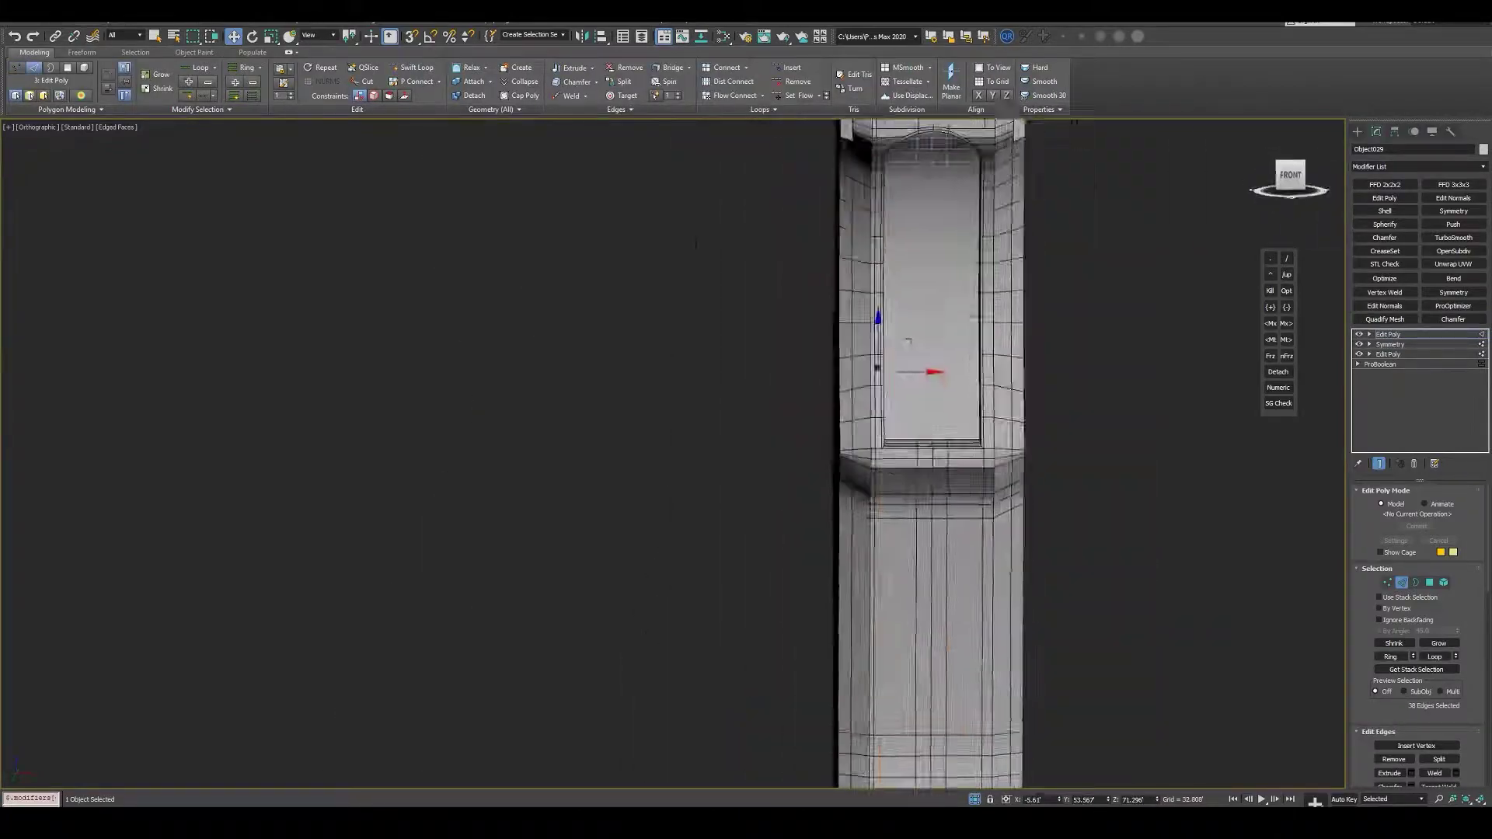
scroll(789, 298, up, 5)
middle_drag(819, 291, 789, 298)
right_click(962, 365)
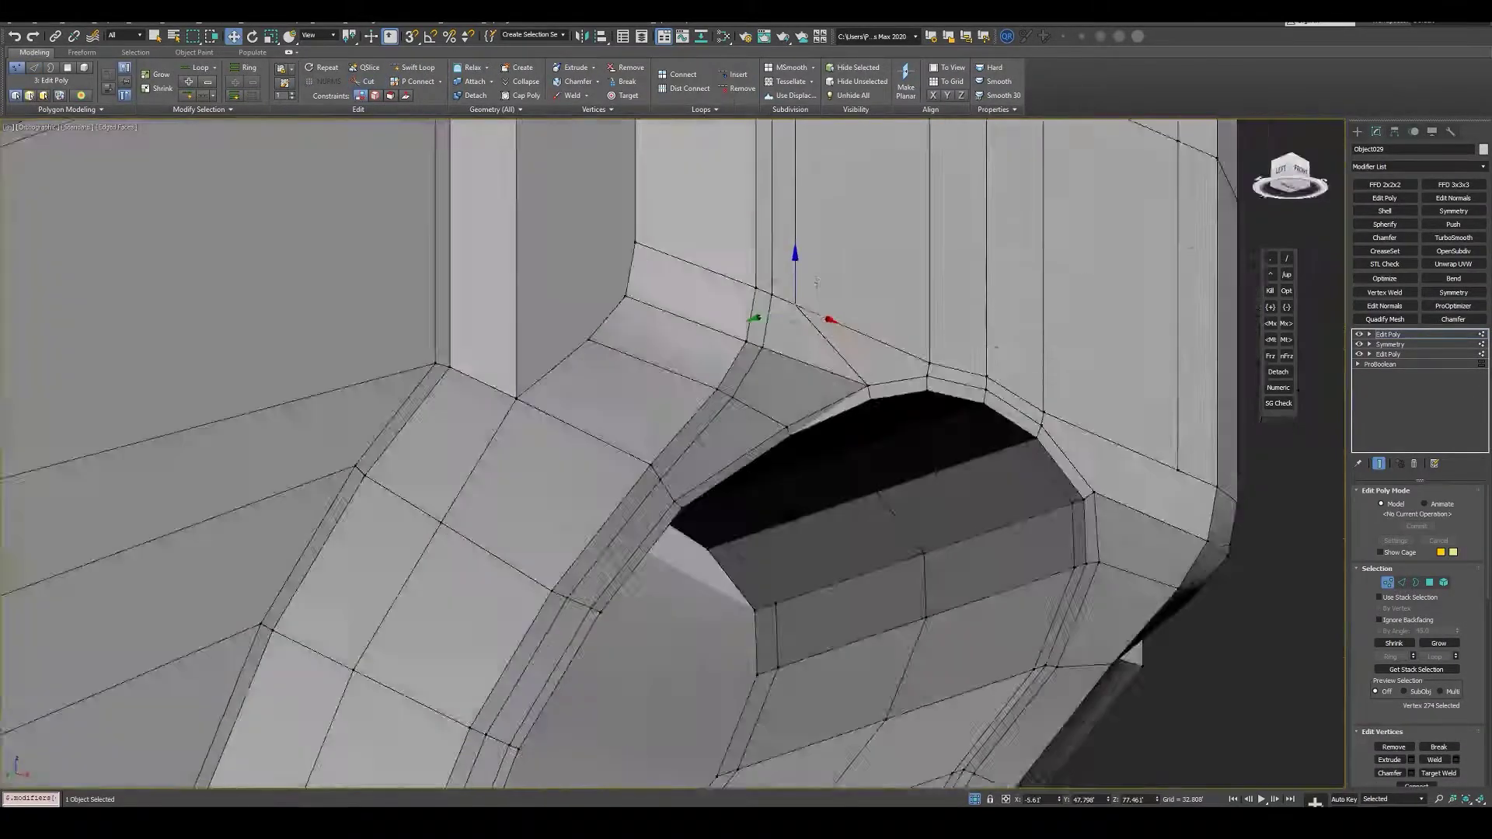
alt+middle_drag(962, 364, 912, 370)
right_click(911, 370)
click(886, 363)
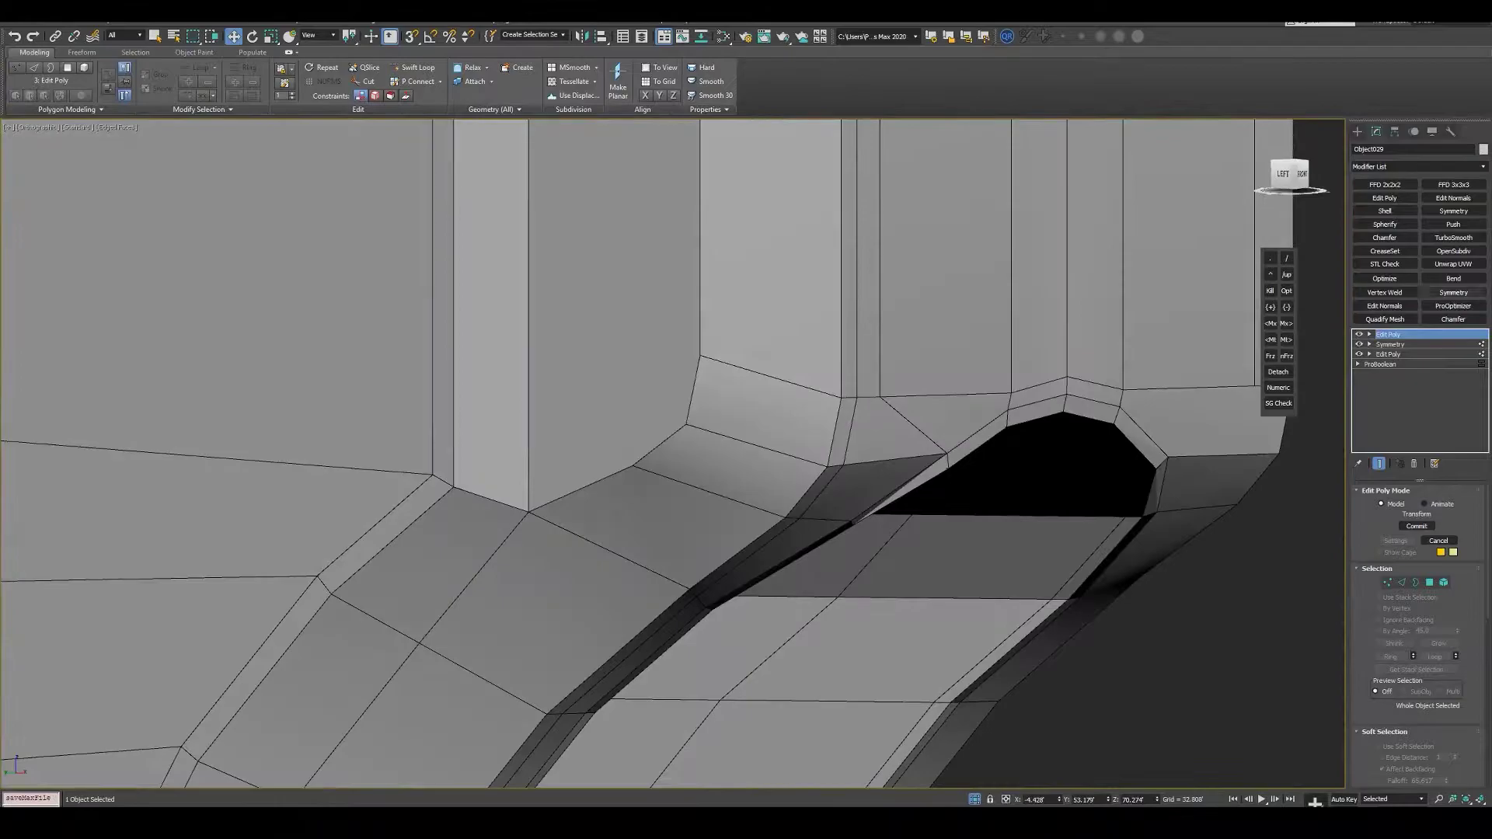
- Add new edge loops to the grip, orbiting to its left side
key(2)
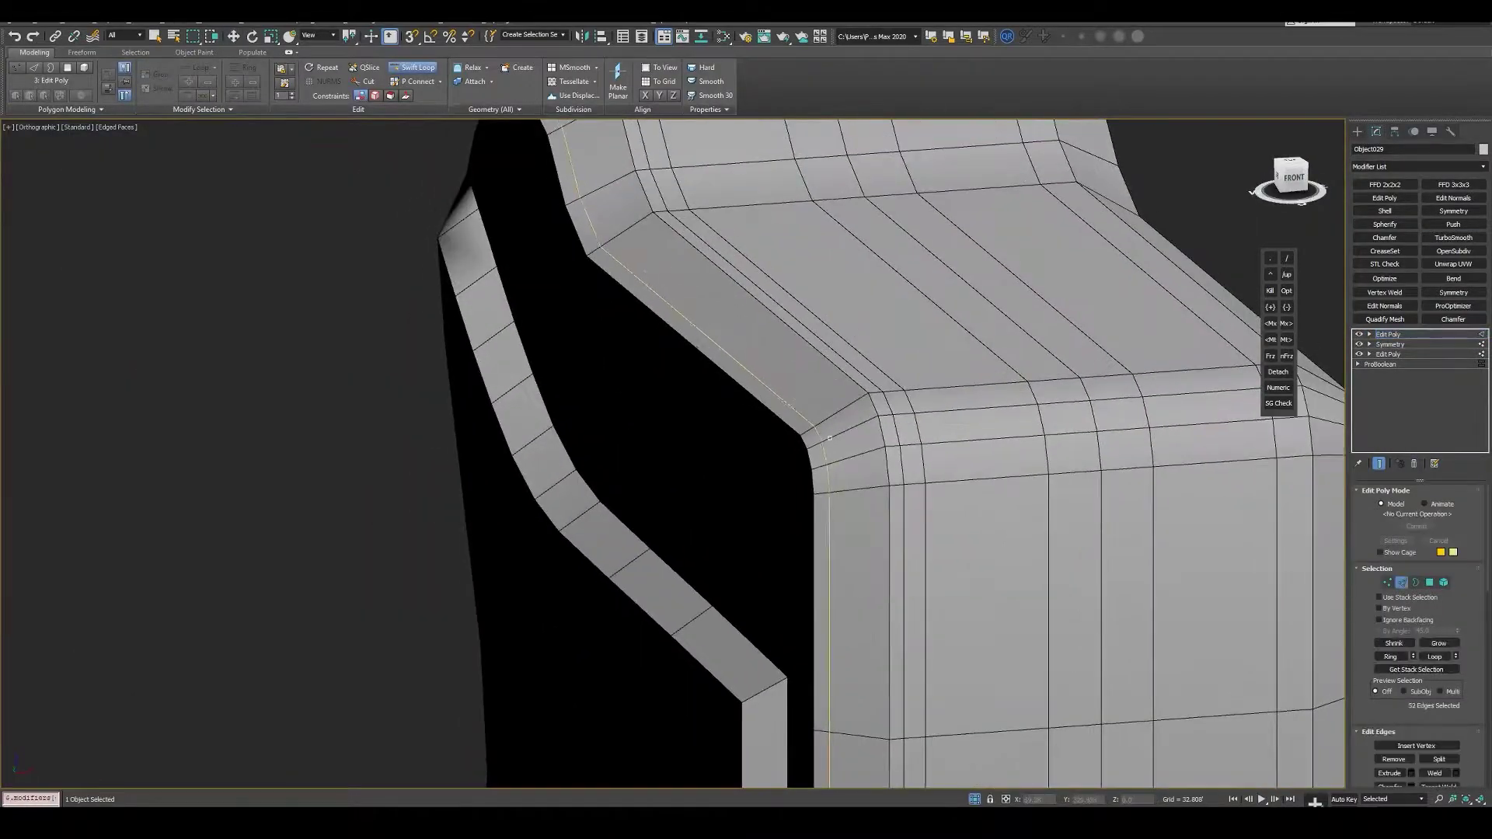
mouse_move(888, 280)
alt+middle_down()
mouse_move(839, 403)
mouse_move(762, 386)
alt+middle_up()
scroll(806, 330, down, 5)
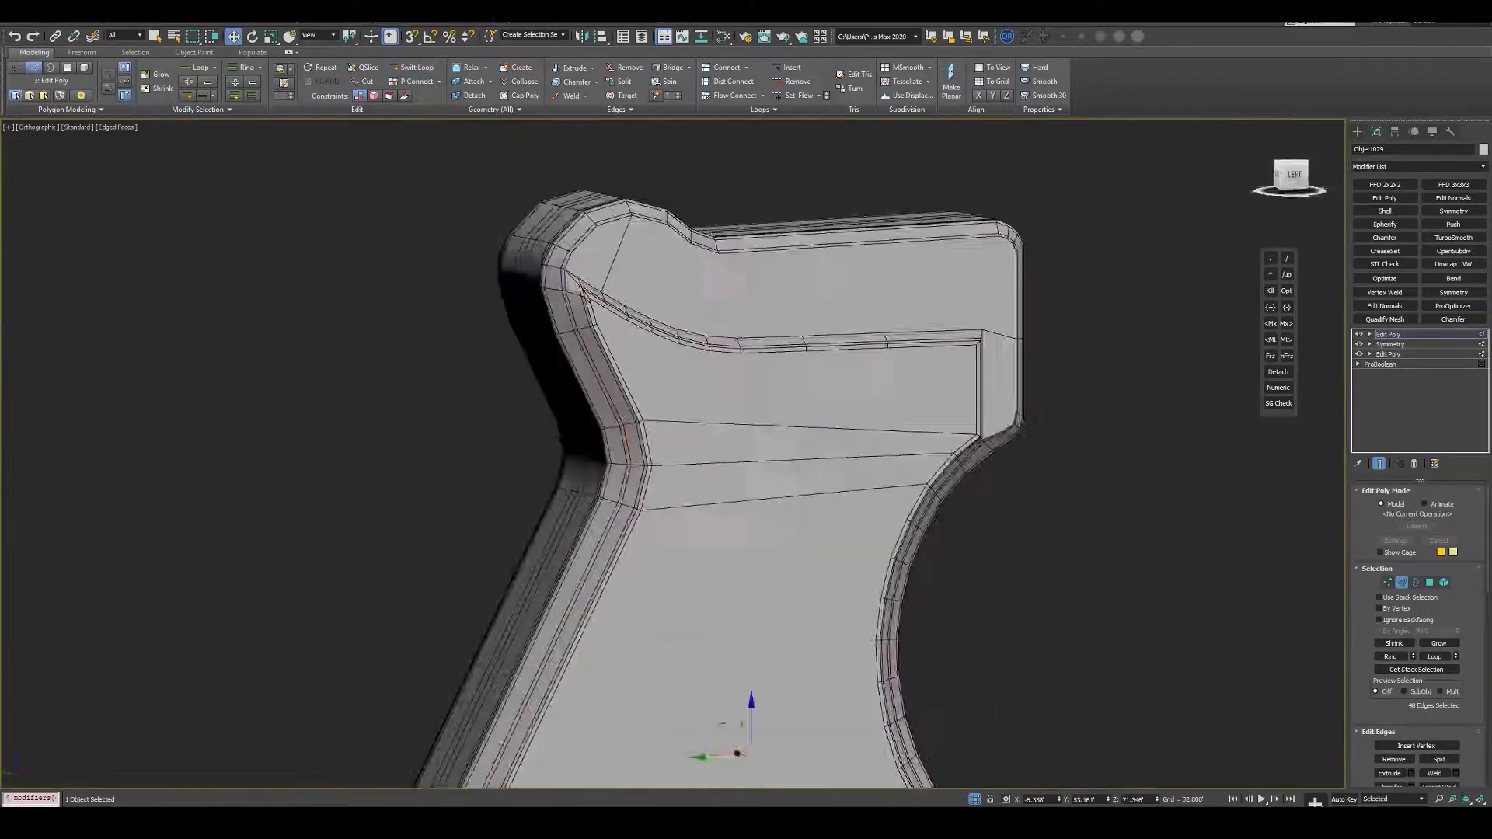
mouse_move(806, 329)
alt+middle_down()
mouse_move(773, 383)
mouse_move(778, 313)
alt+middle_up()
scroll(773, 384, up, 4)
- Search the Hotkey Editor for the Remove Loop action
key(1)
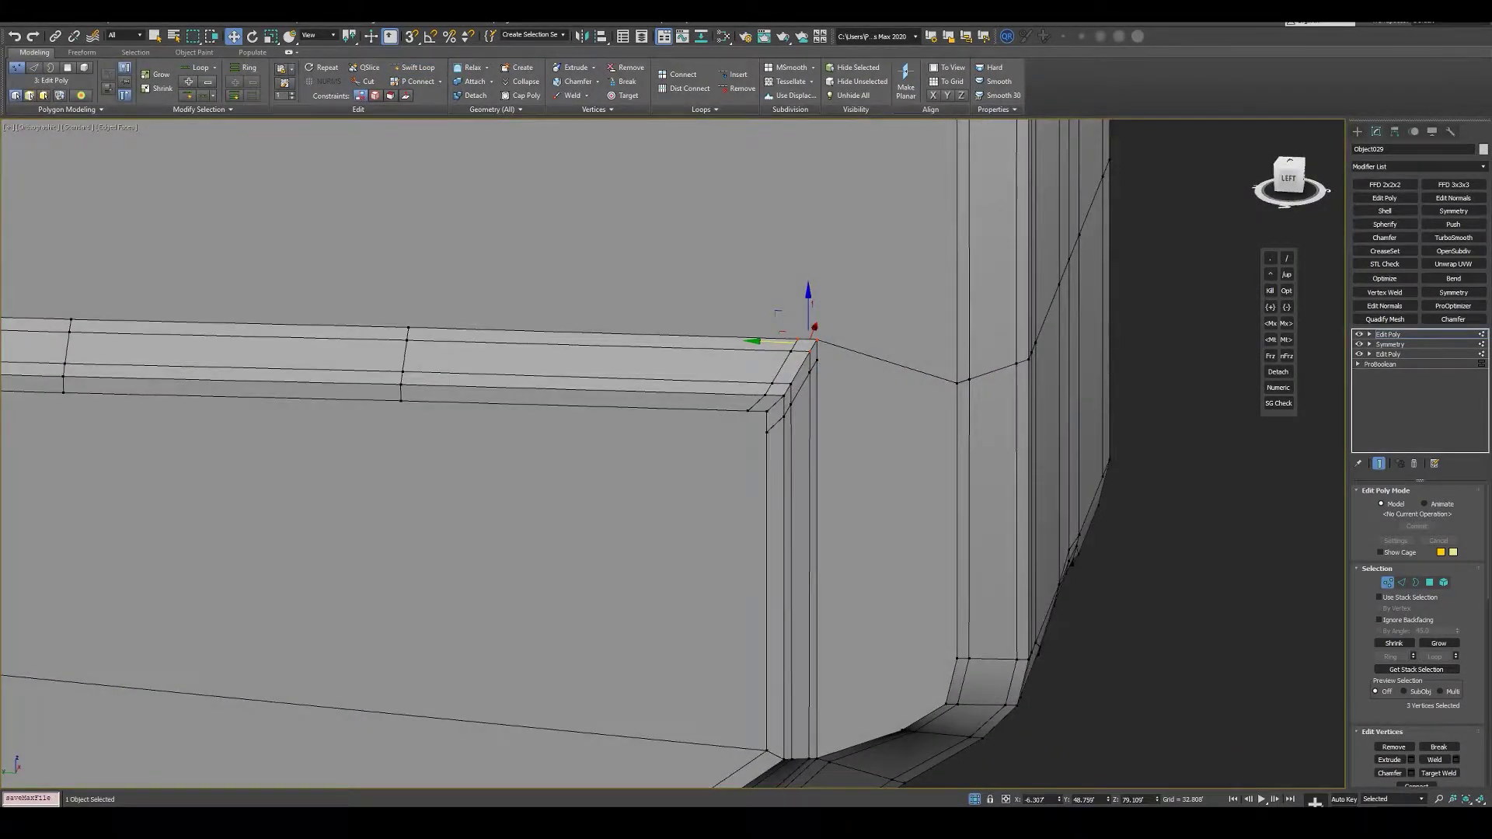
key(alt+h)
text(oop)
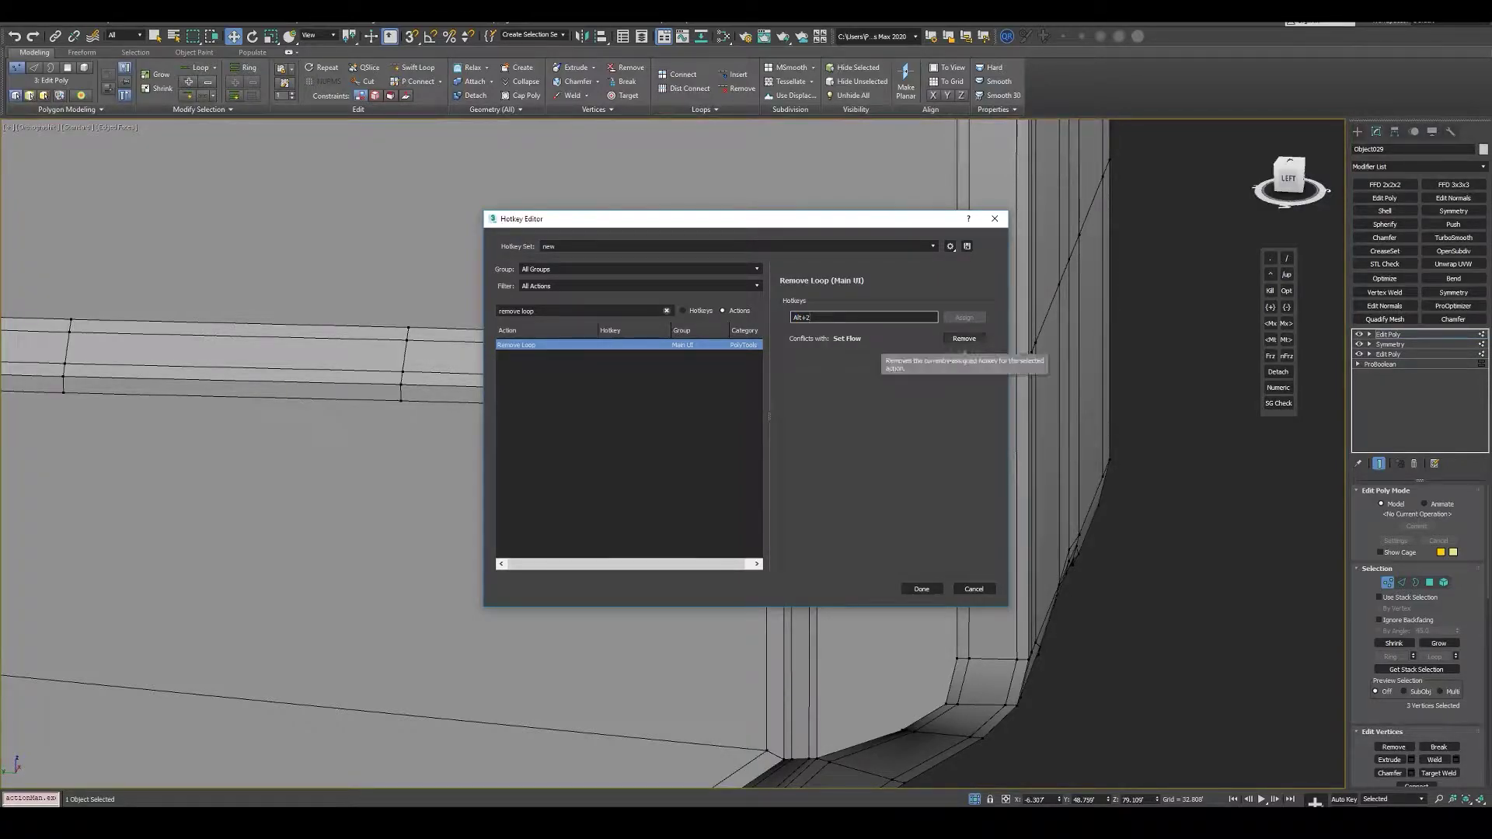
- Search the Hotkey Editor for 'set flow' to check its conflict with Remove Loop
text(set flow)
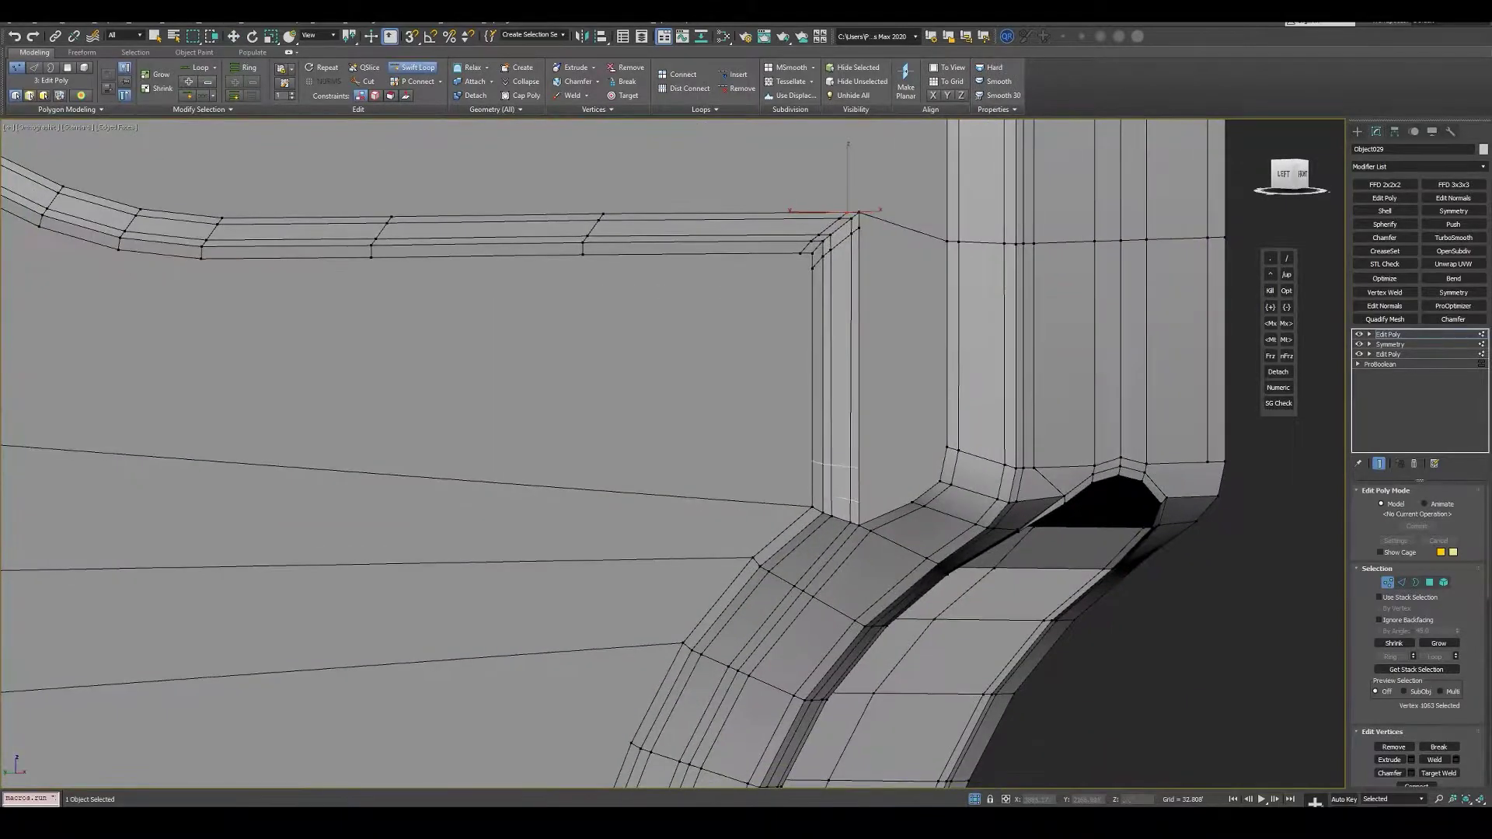
- Switch to the left view and frame the strip's bevelled corner
scroll(762, 464, up, 2)
scroll(762, 464, up, 2)
key(l)
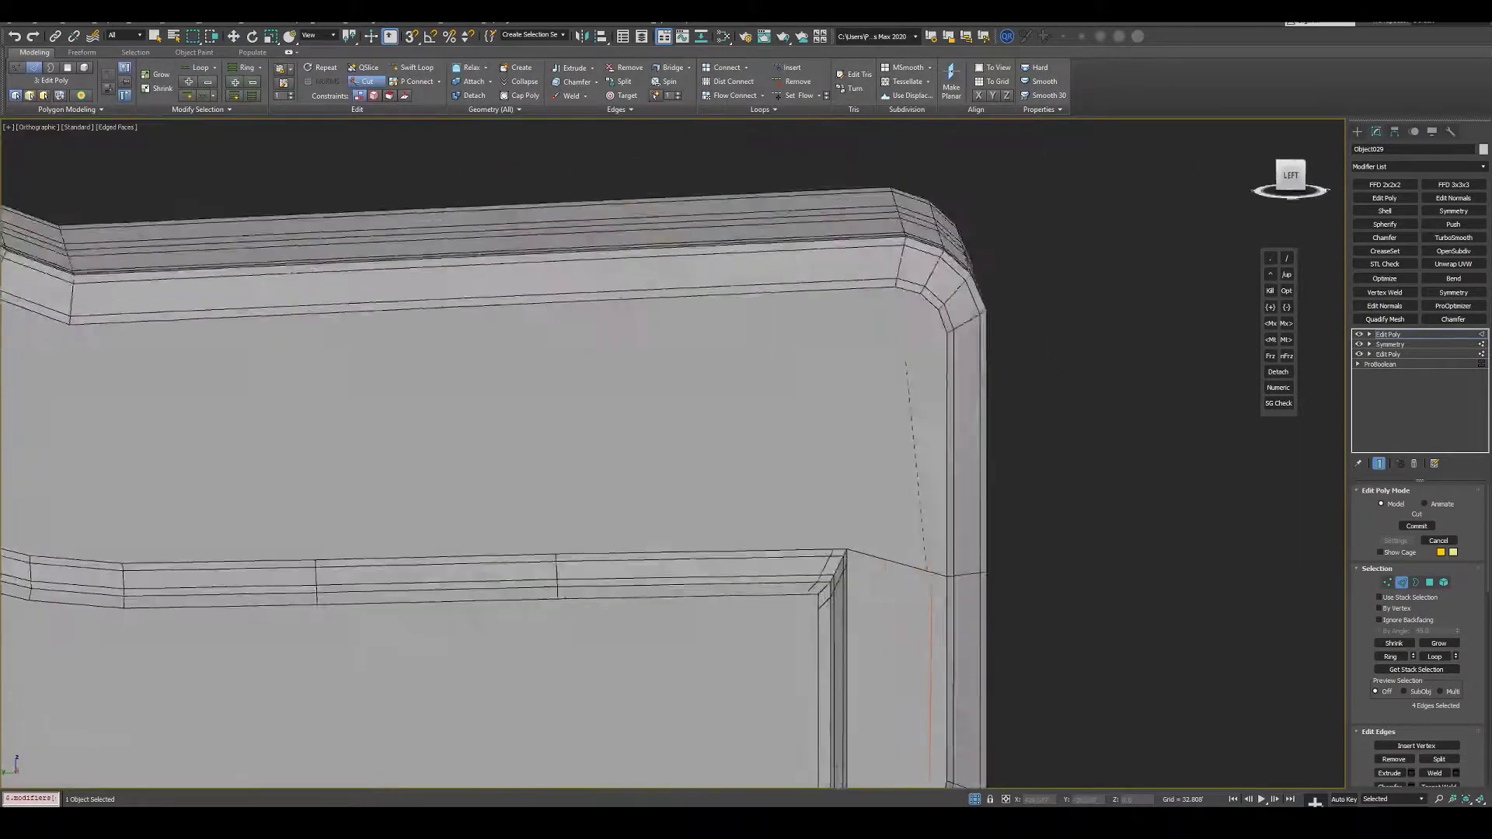
scroll(761, 464, up, 1)
scroll(762, 464, up, 2)
scroll(762, 464, up, 2)
middle_drag(169, 369, 685, 568)
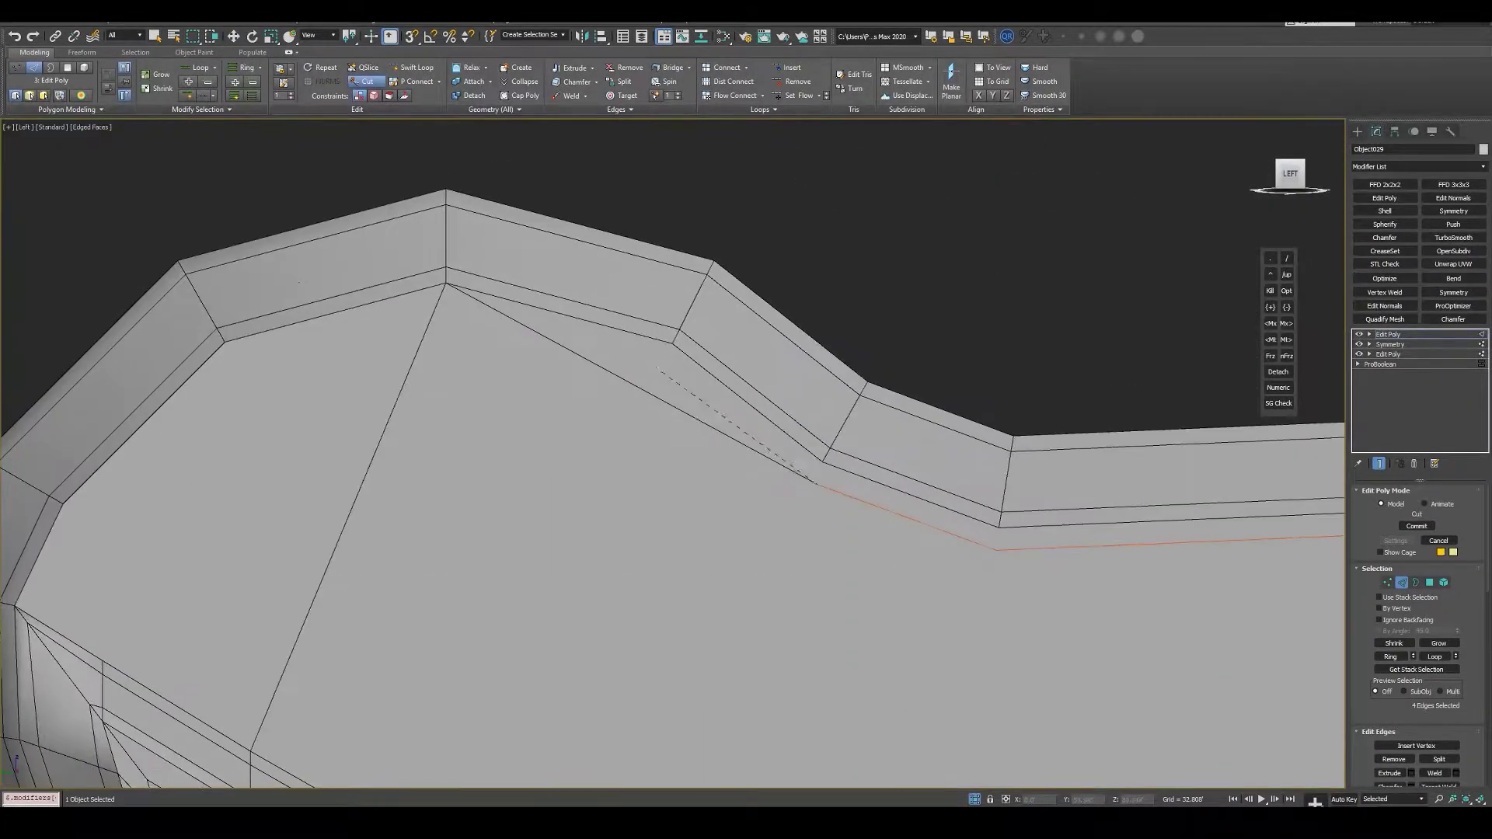
scroll(223, 397, down, 2)
scroll(334, 466, up, 2)
scroll(505, 474, up, 2)
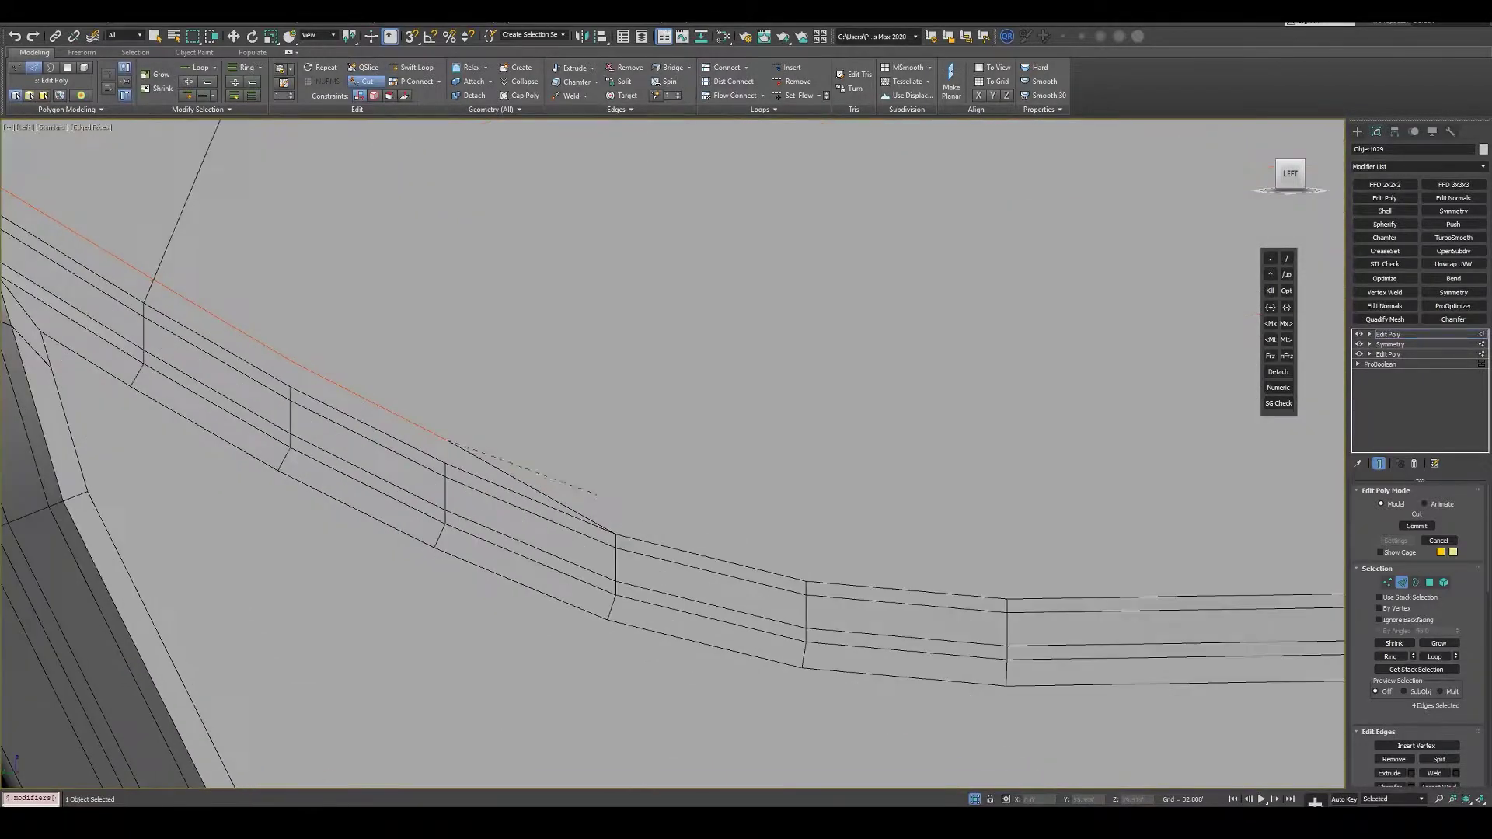
scroll(723, 536, up, 2)
scroll(885, 514, down, 5)
middle_drag(885, 515, 811, 232)
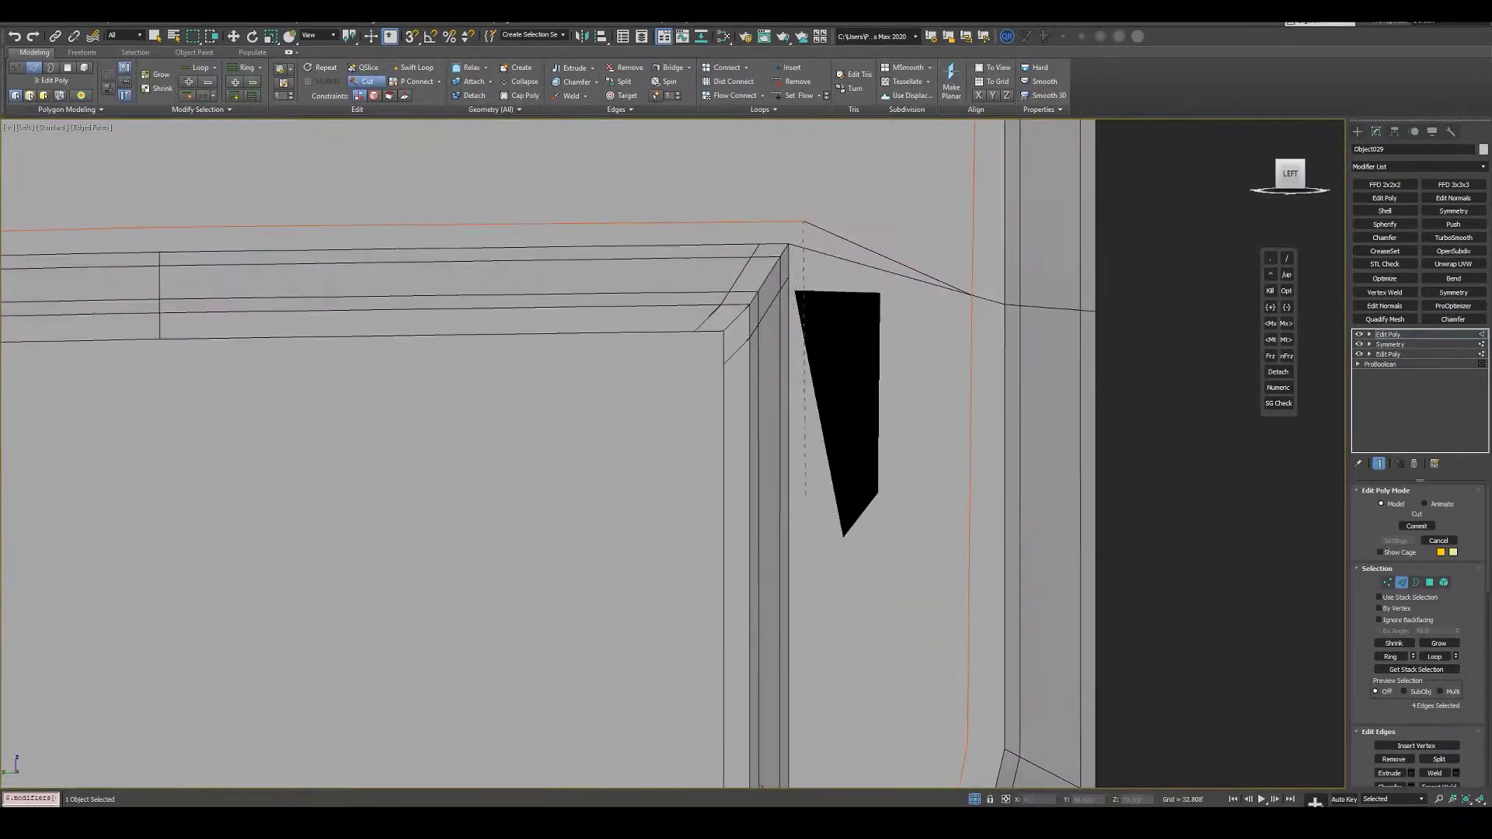
scroll(811, 232, down, 2)
scroll(806, 614, up, 2)
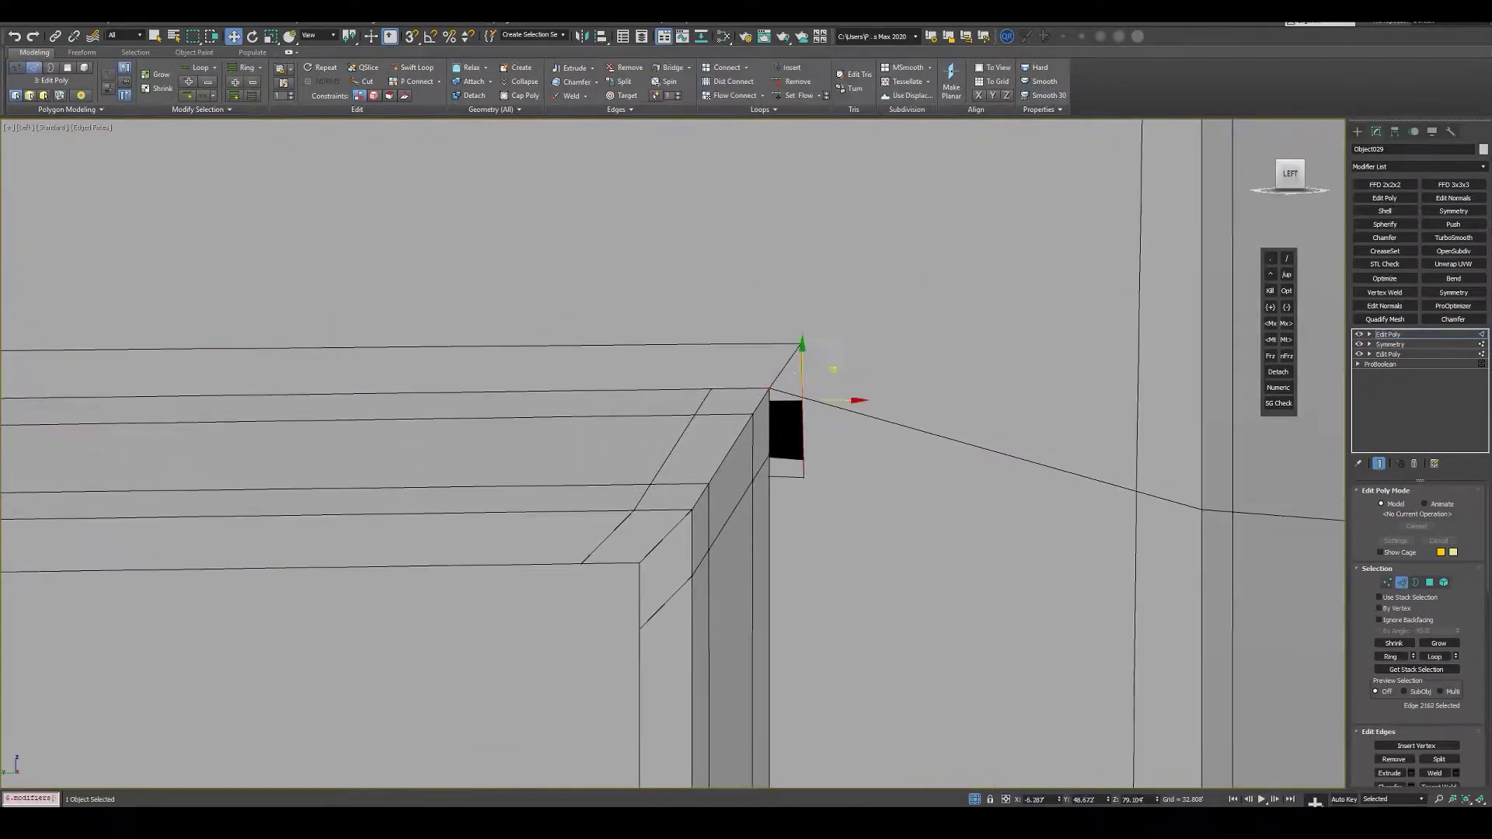
- Select four vertices at the strip's bevelled corner and remove a stray vertex
key(1)
click(800, 393)
scroll(816, 379, up, 3)
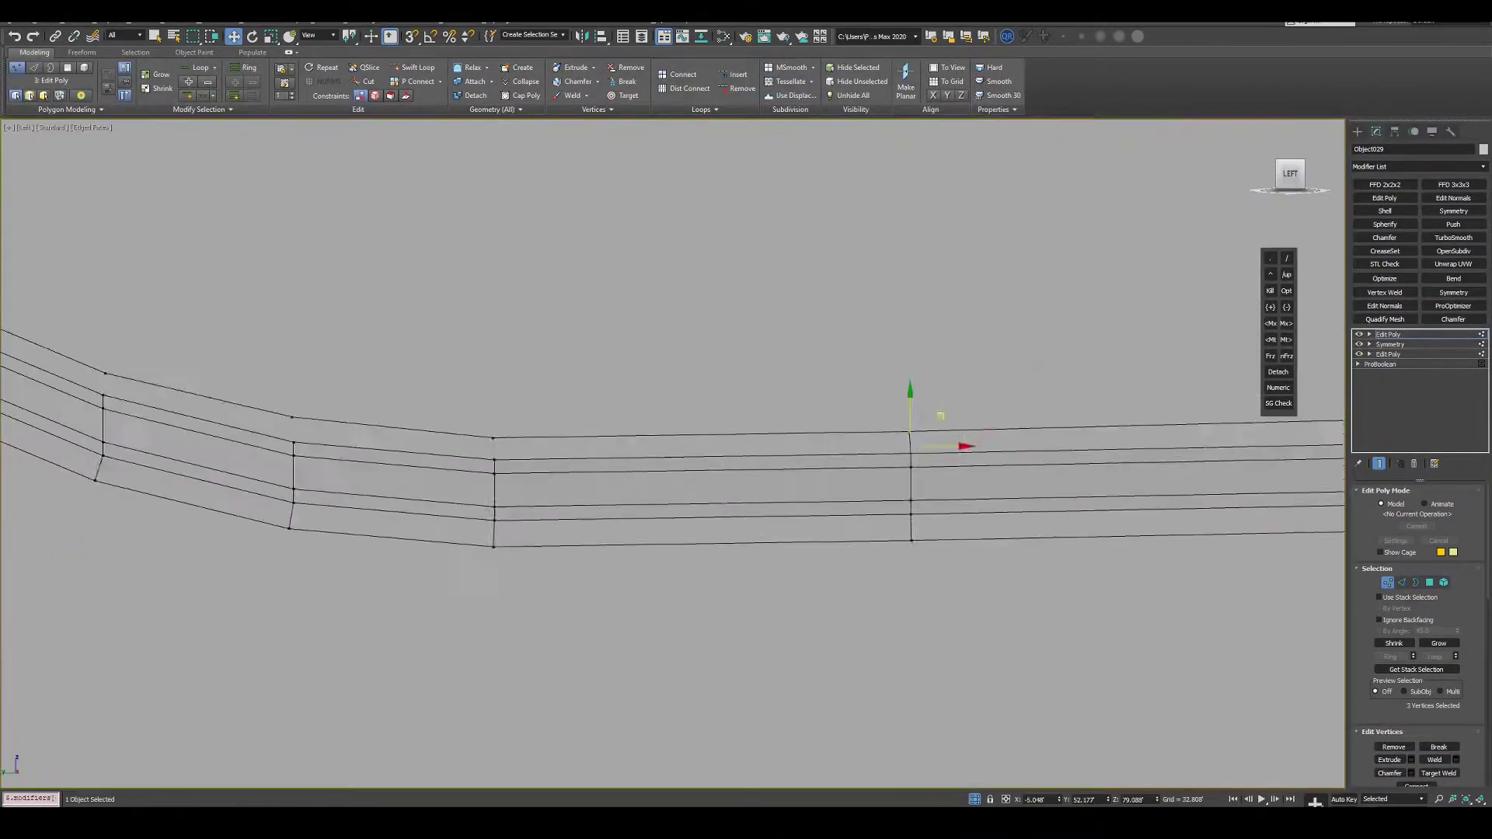
scroll(941, 415, down, 3)
middle_drag(940, 415, 761, 531)
scroll(761, 531, up, 3)
key(q)
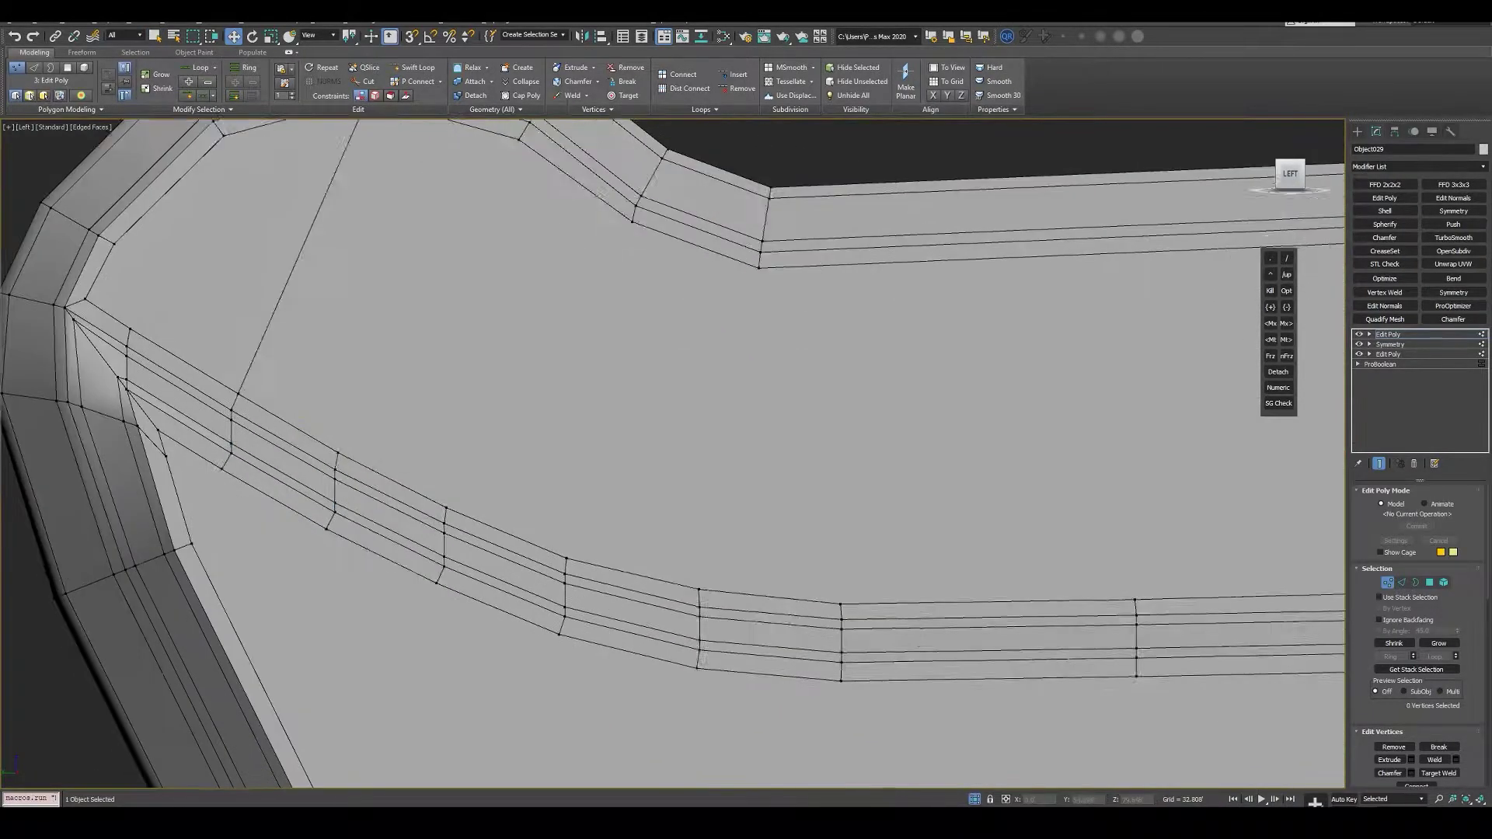
key(alt+c)
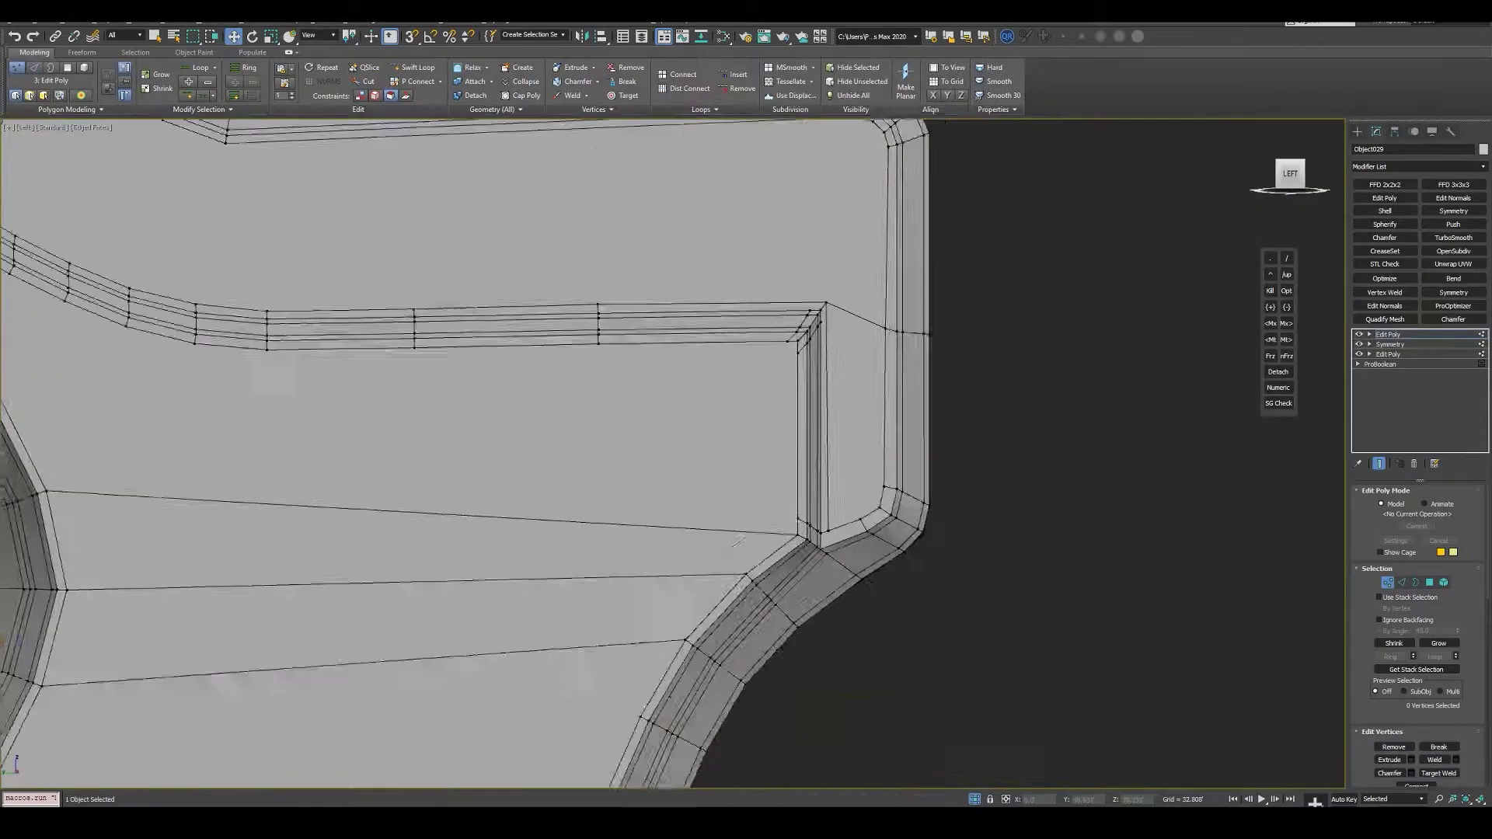
alt+middle_drag(793, 460, 787, 340)
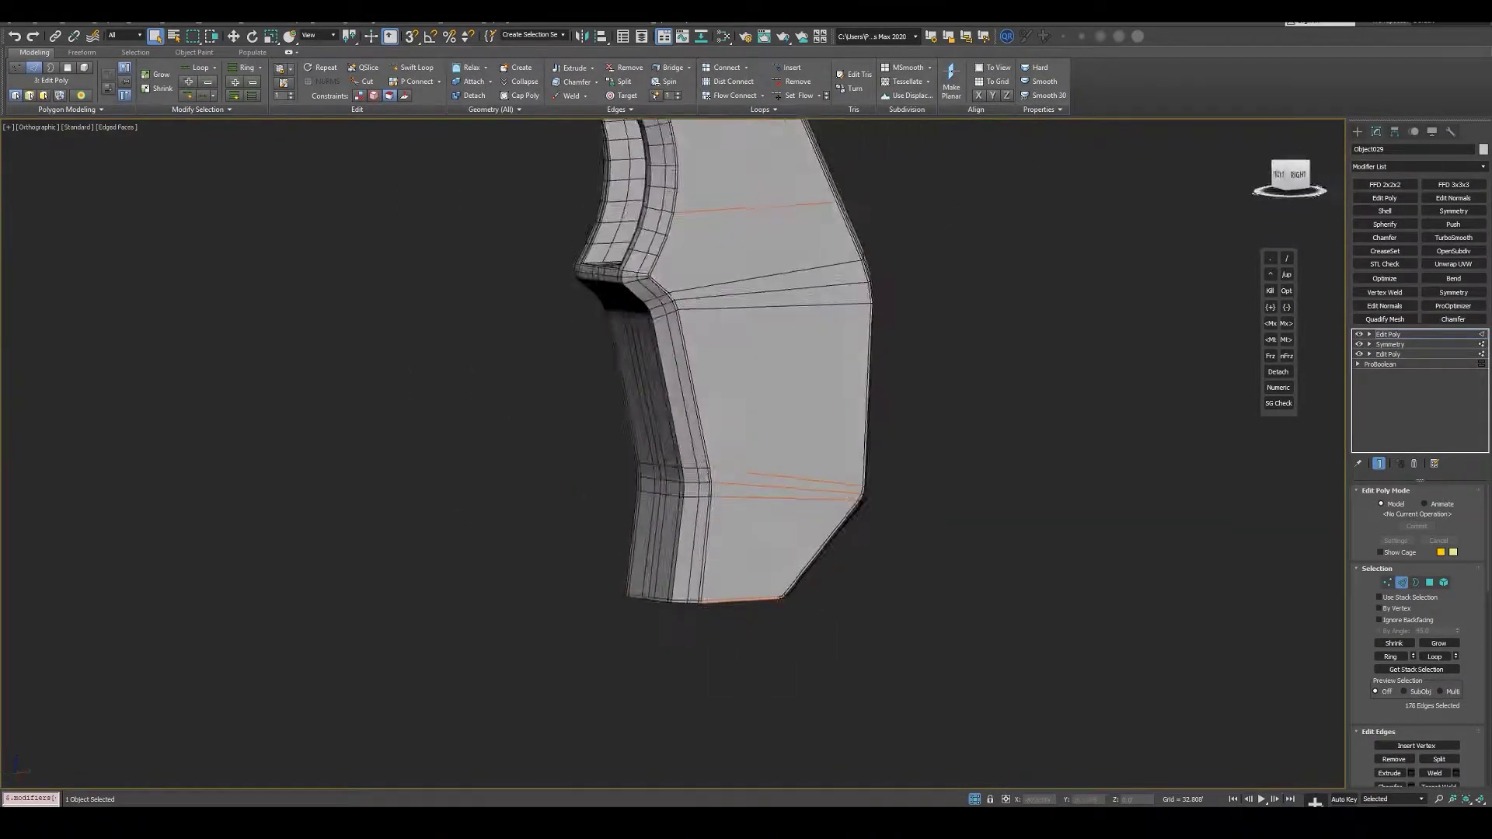
- Cut a new edge from a corner vertex on the grip's flat side
key(l)
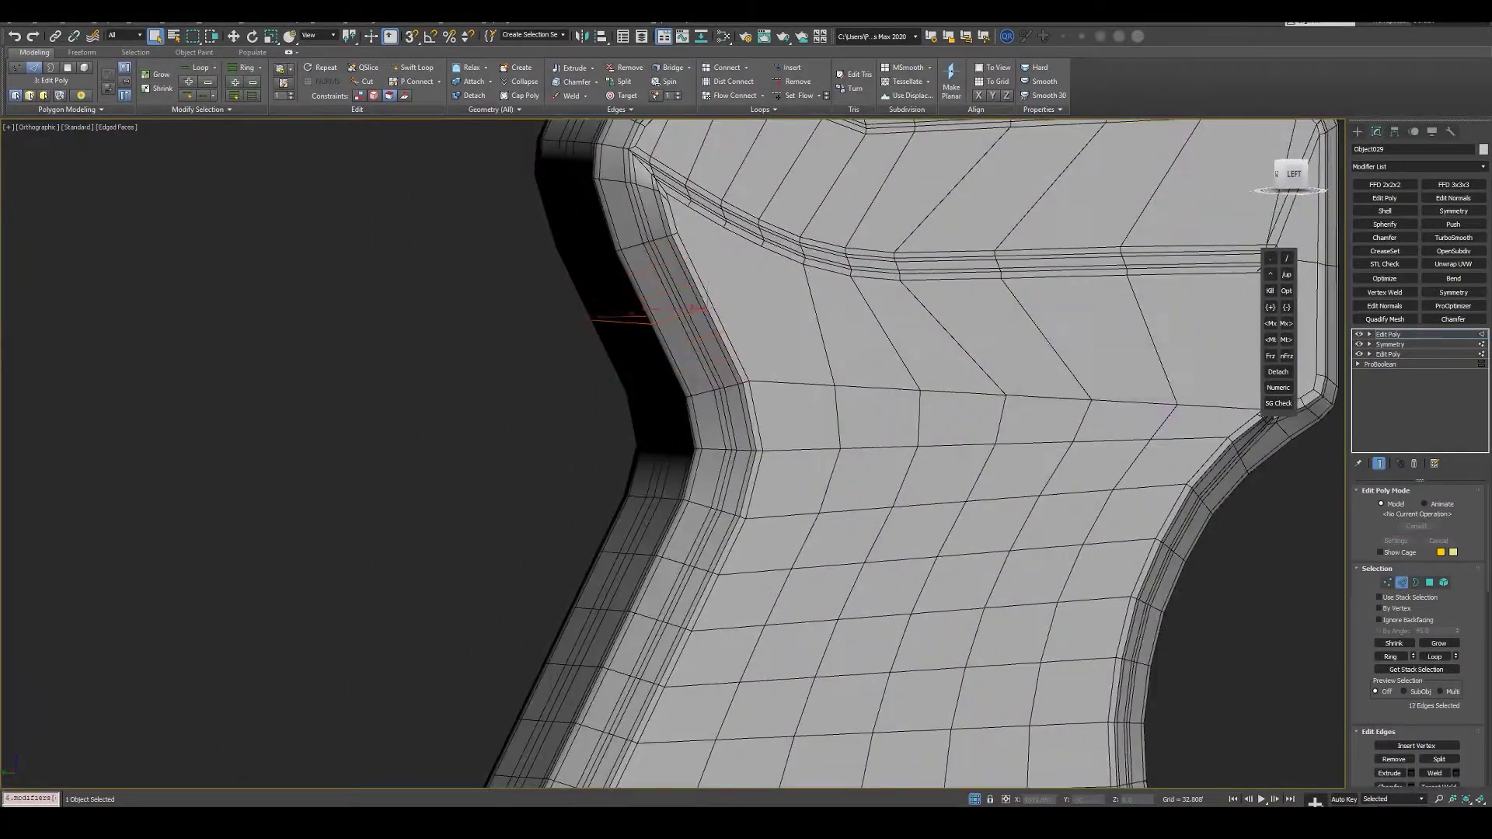
key(alt+c)
click(786, 306)
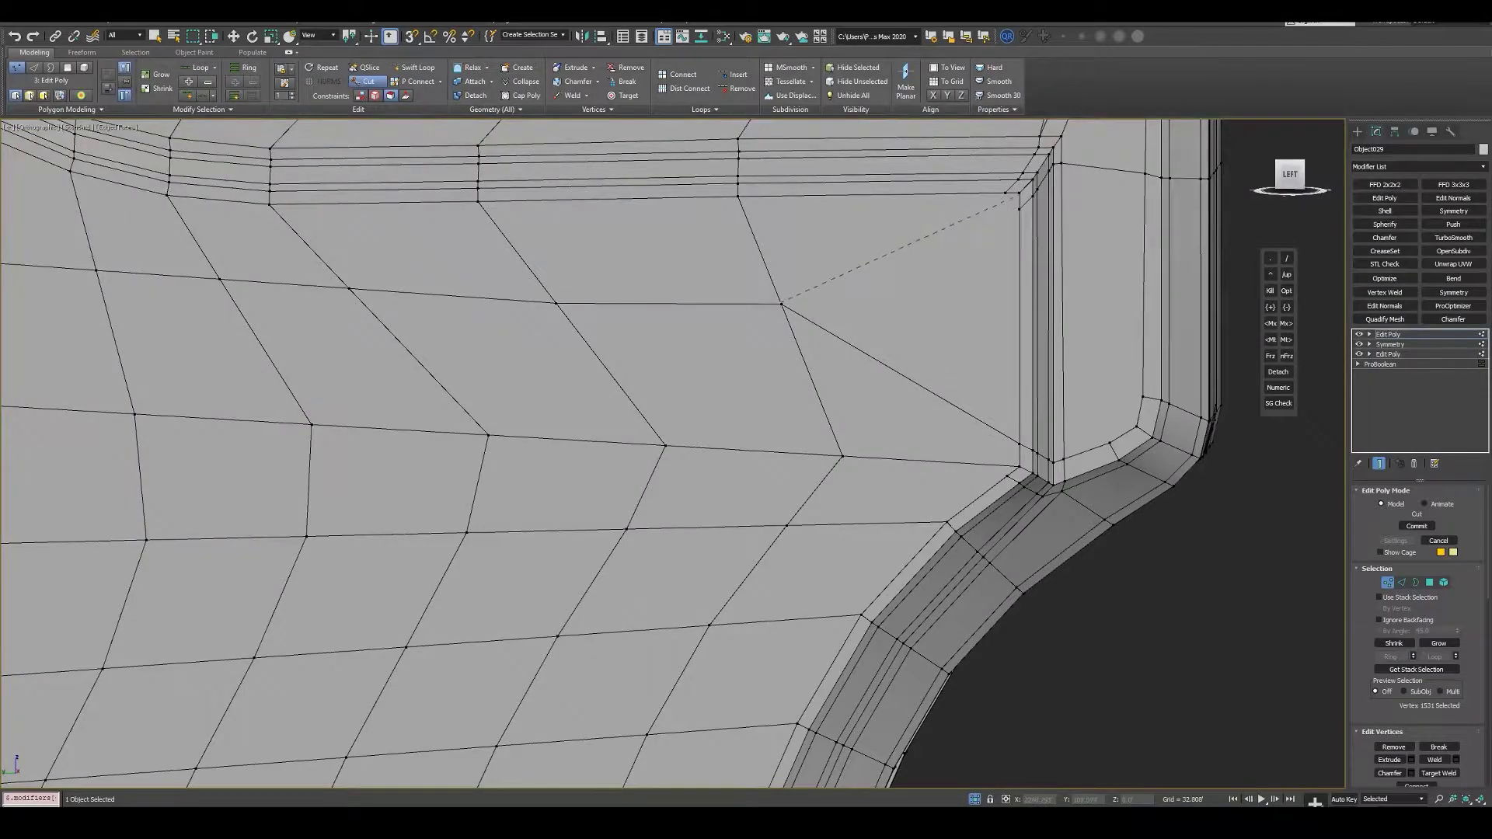
right_click(1016, 198)
key(w)
middle_drag(1016, 199, 739, 413)
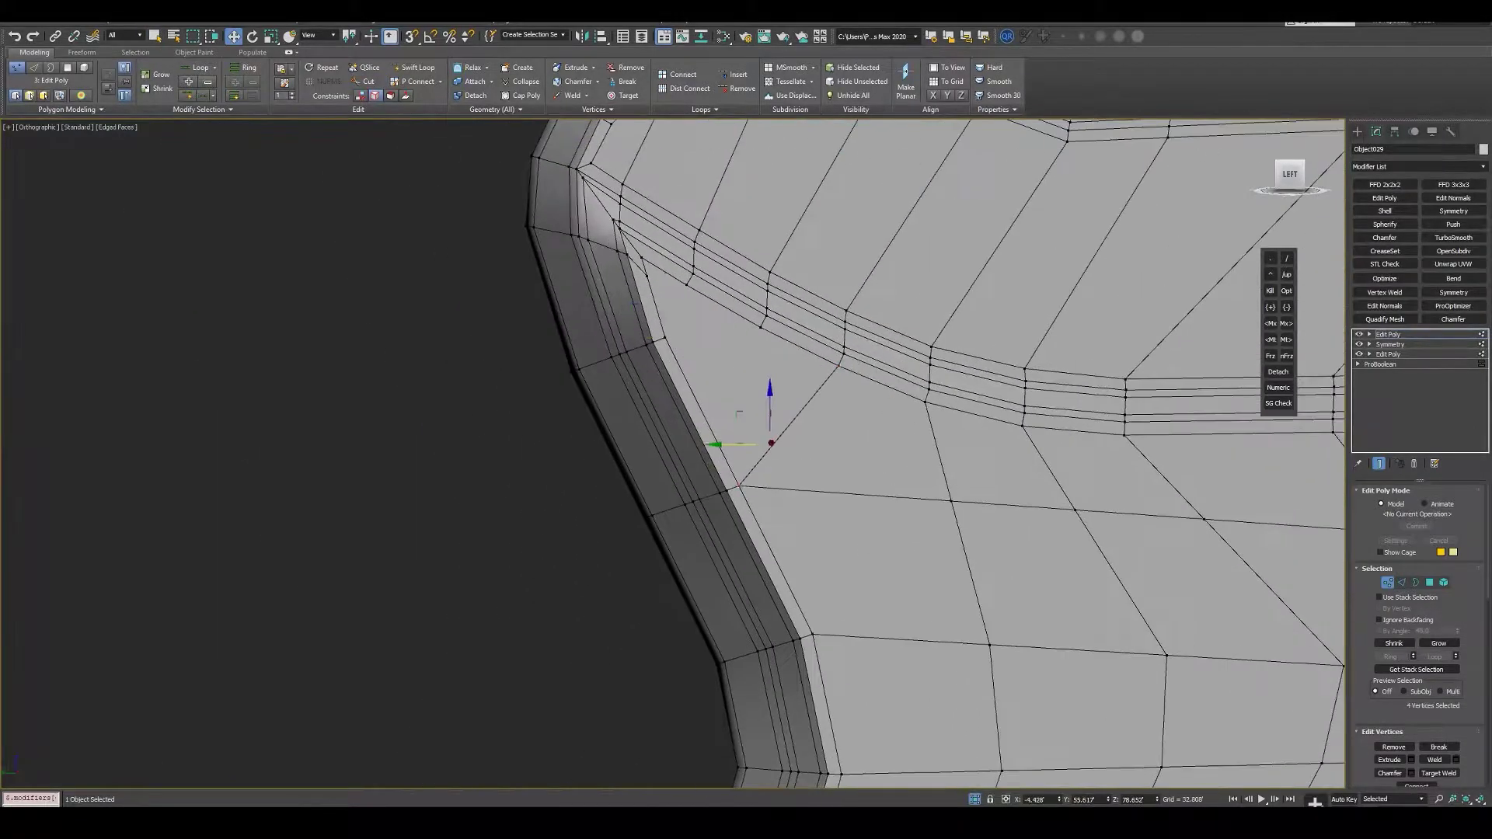
mouse_move(724, 322)
alt+middle_down()
mouse_move(740, 362)
mouse_move(754, 315)
alt+middle_up()
- Cut more edges across the grip's upper corner and select its two corner vertices
key(alt+c)
right_click(754, 316)
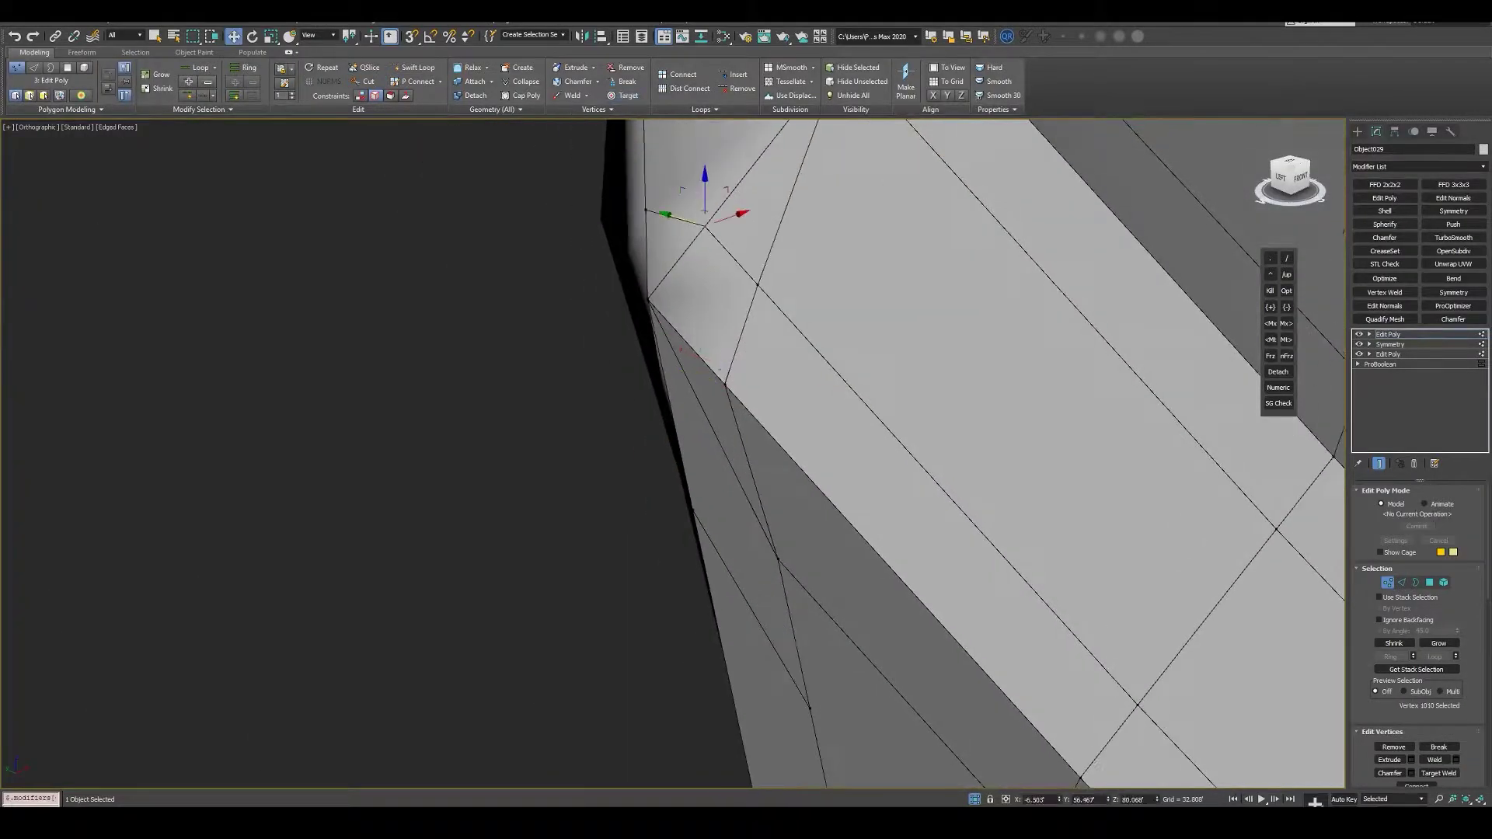
mouse_move(681, 350)
alt+middle_down()
mouse_move(768, 260)
mouse_move(769, 692)
alt+middle_up()
ctrl+click(733, 289)
key(alt+c)
key(1)
key(alt+c)
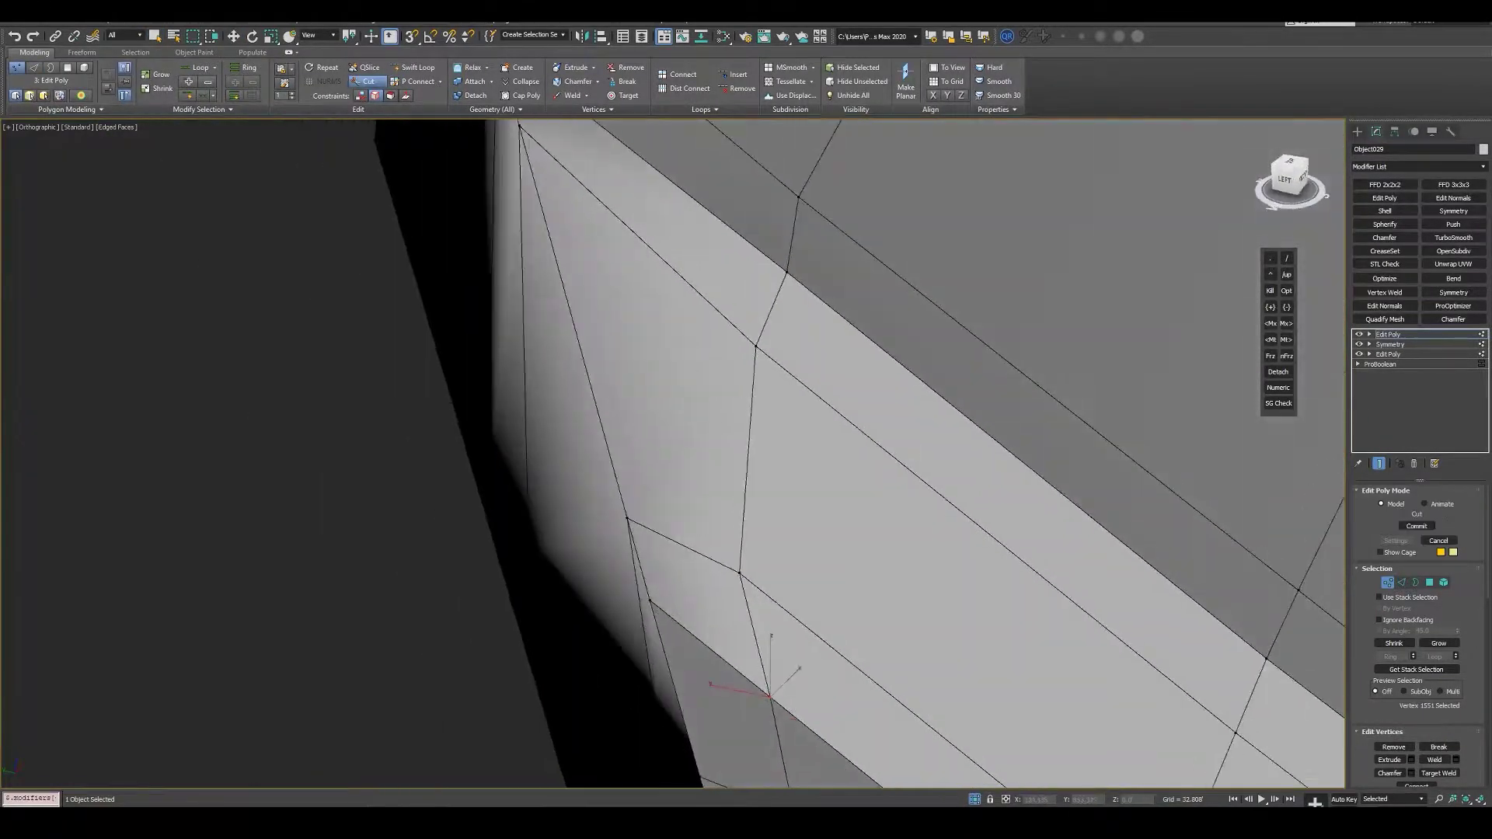
key(w)
alt+middle_drag(733, 272, 771, 377)
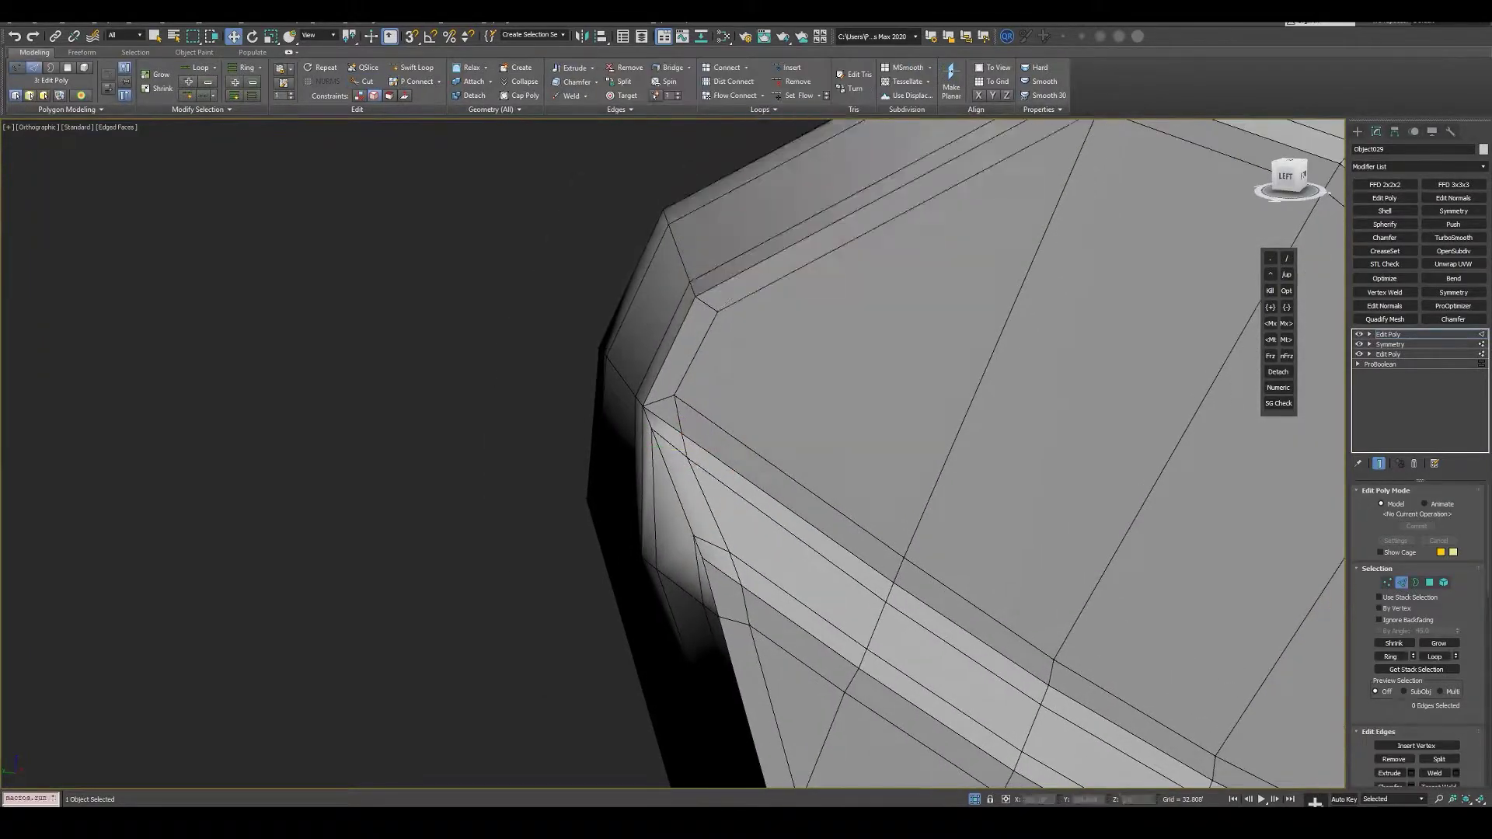
- Clear the edge selection and add further cuts at the upper corner
alt+middle_drag(855, 388, 878, 436)
key(ctrl+d)
alt+middle_drag(699, 389, 746, 405)
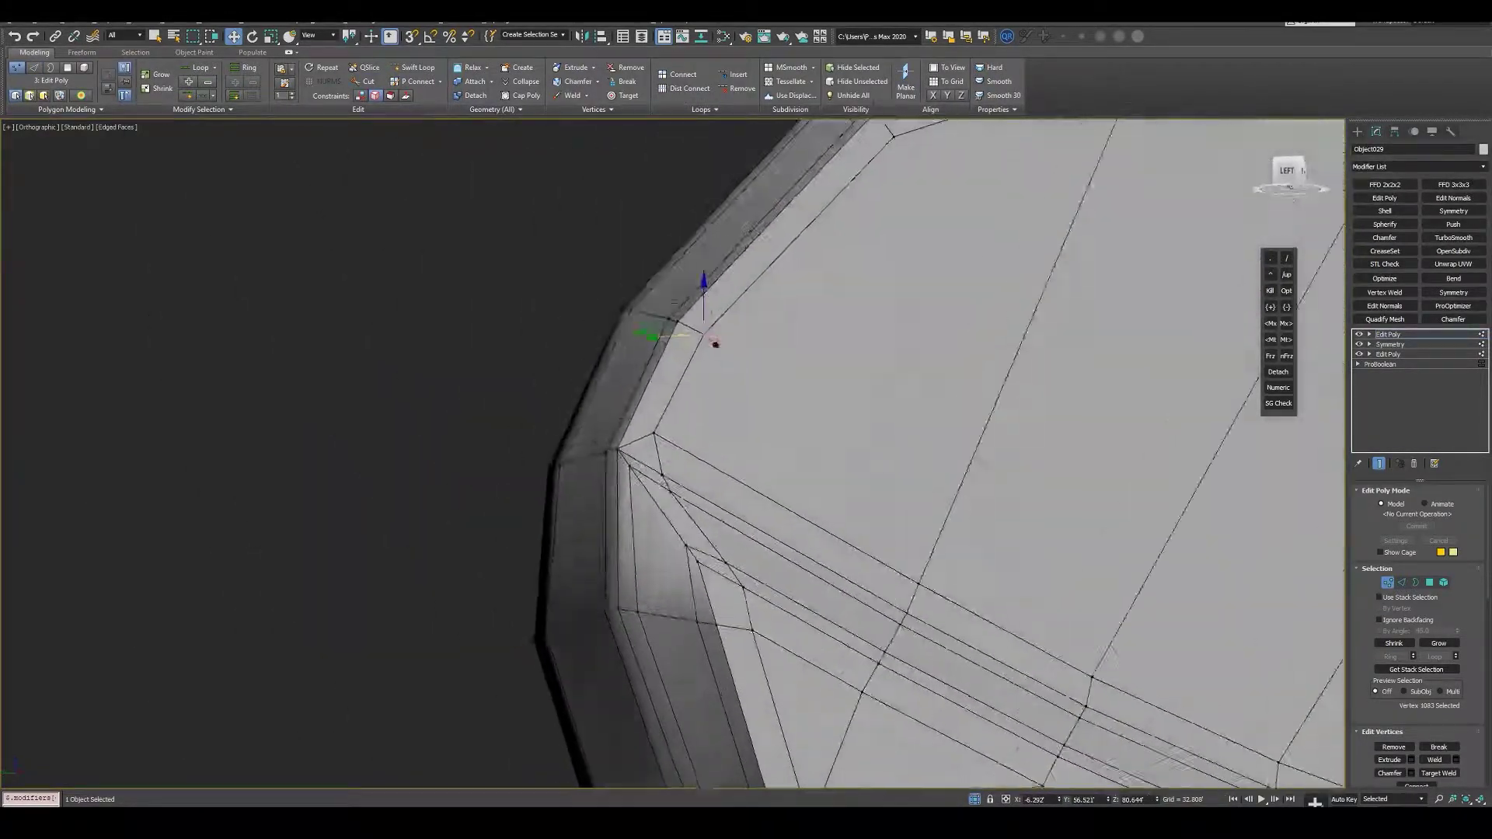
scroll(700, 388, up, 2)
alt+middle_drag(725, 267, 719, 277)
key(alt+c)
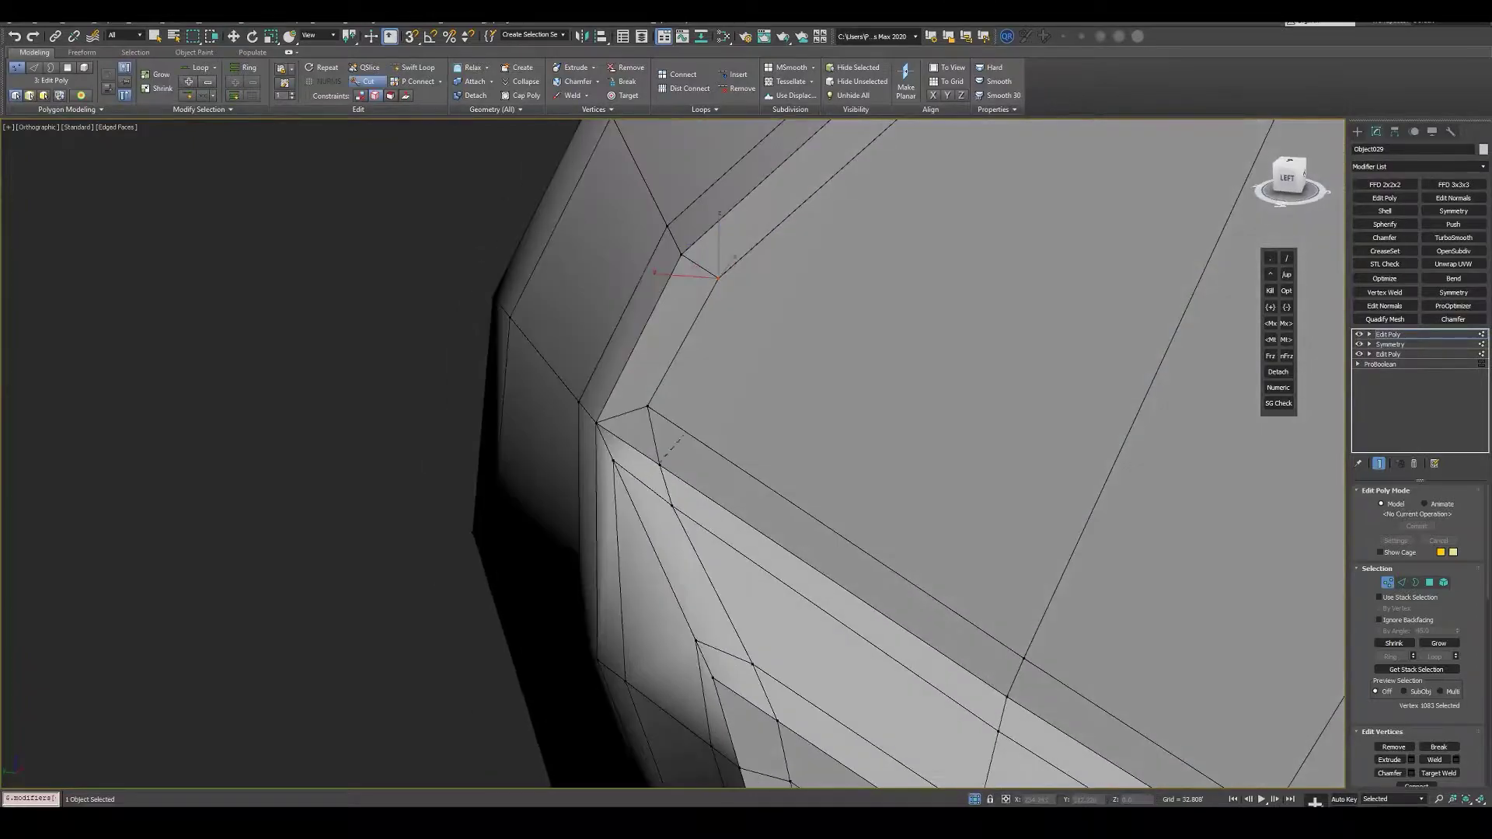
key(1)
scroll(643, 418, down, 3)
alt+middle_drag(643, 417, 604, 448)
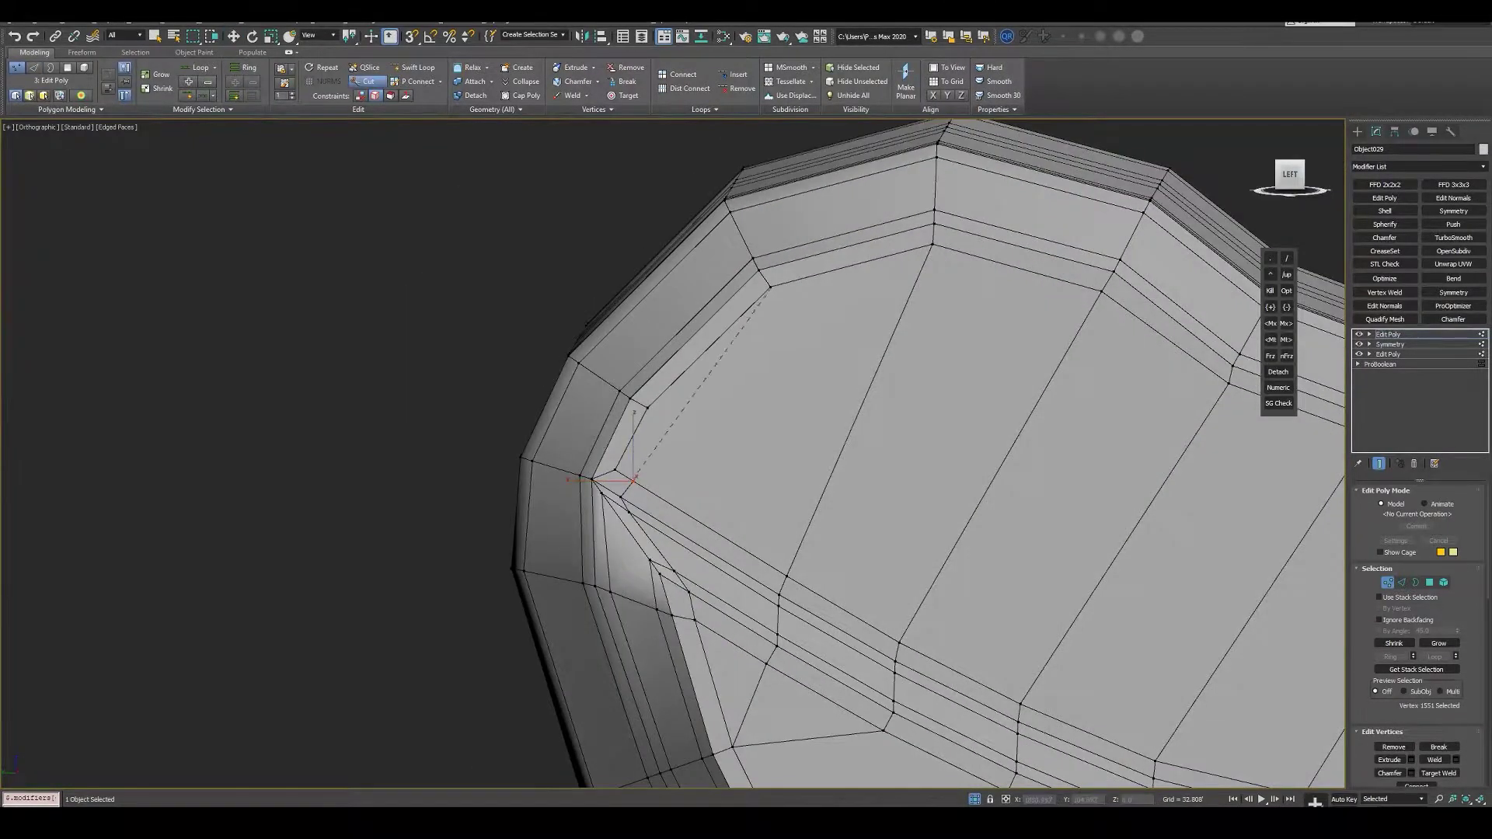
scroll(635, 480, down, 3)
alt+middle_drag(466, 433, 568, 258)
key(w)
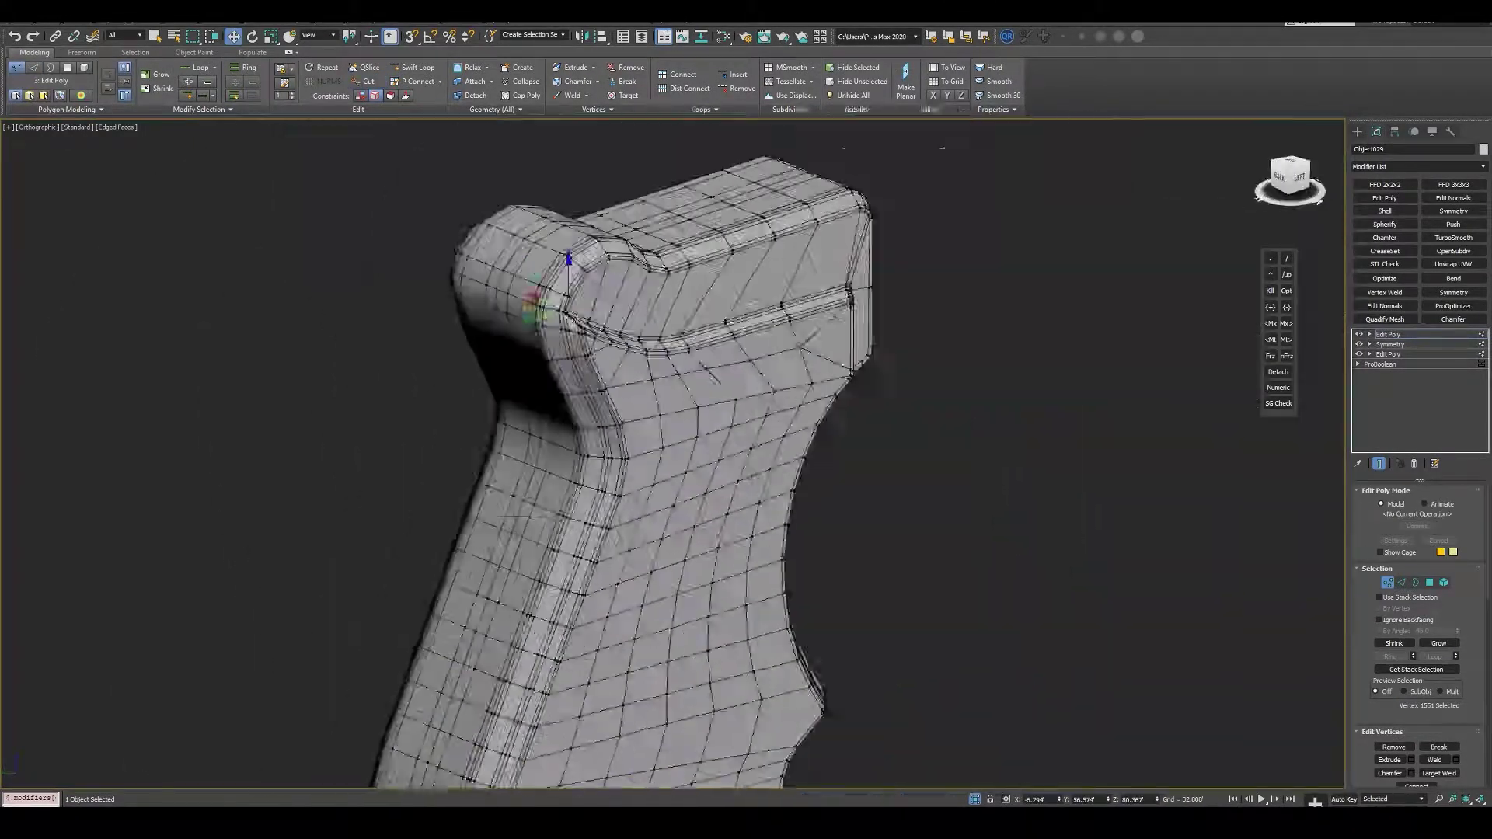
key(2)
key(1)
- Select a vertex at the grip's lower corner and Connect edges along the underside
alt+middle_drag(659, 373, 544, 467)
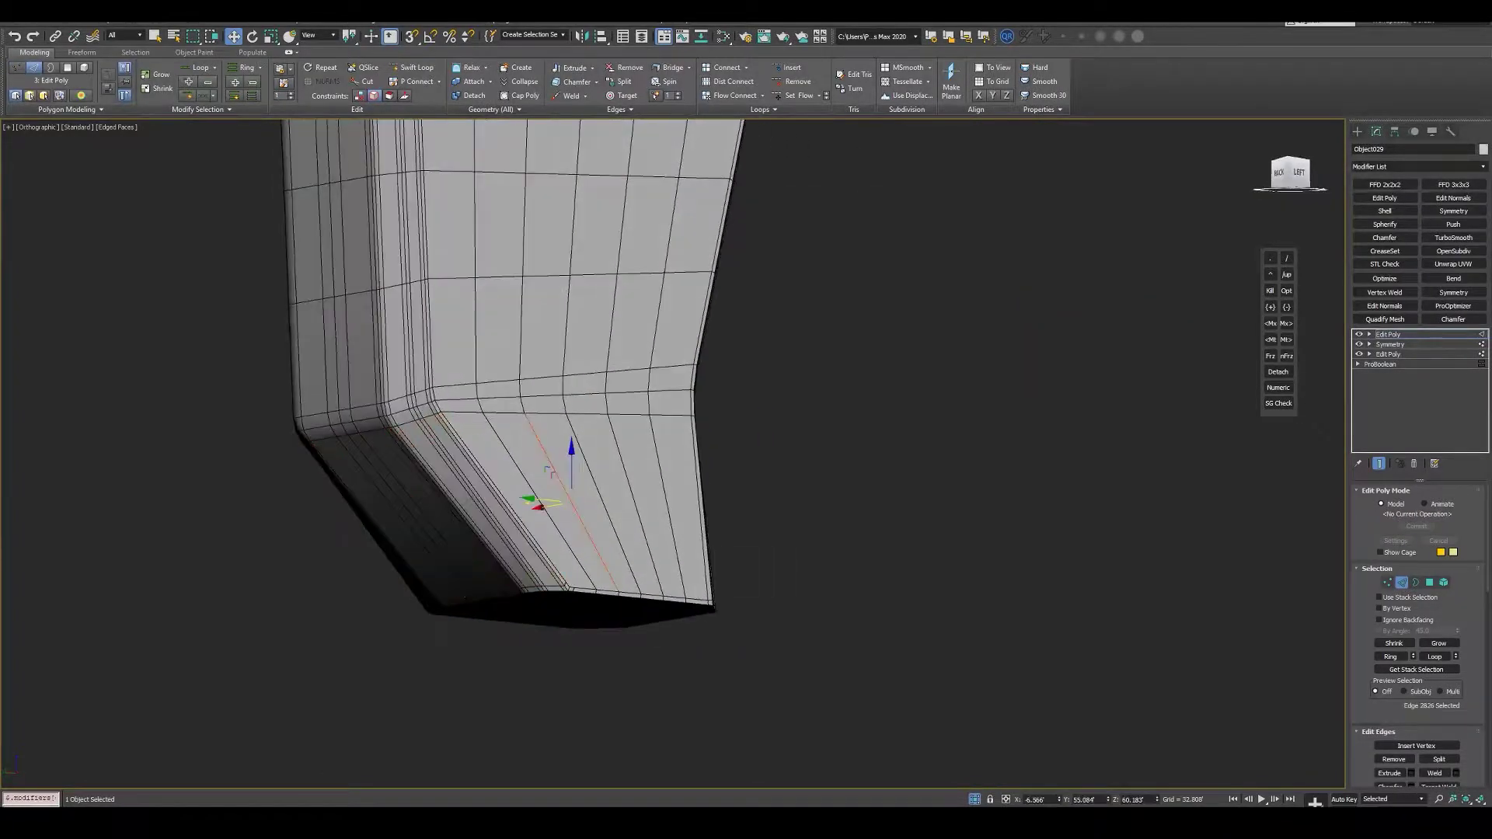
scroll(545, 466, up, 5)
click(529, 591)
scroll(496, 548, up, 2)
alt+middle_drag(496, 548, 516, 546)
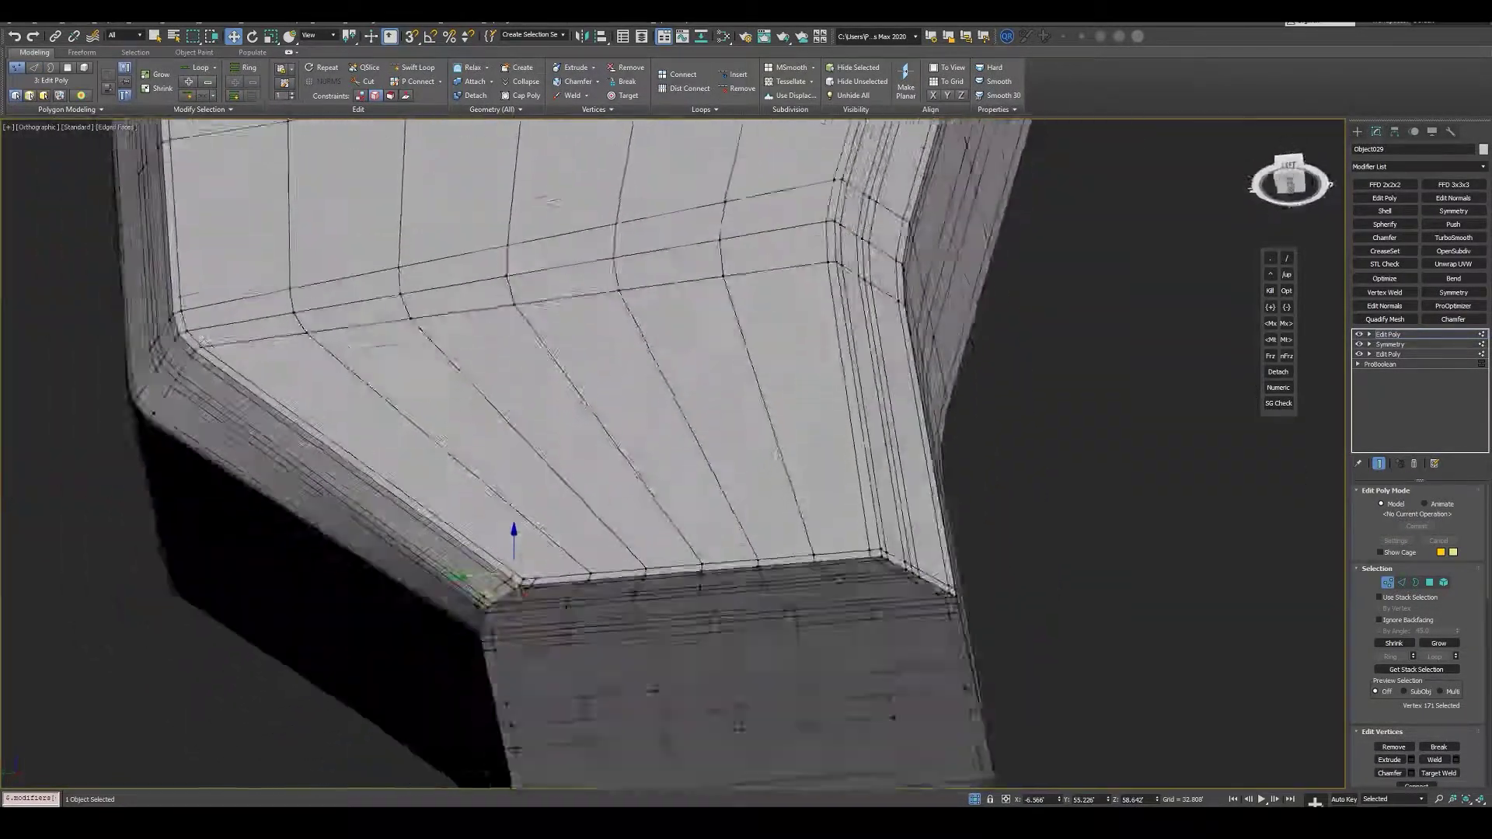
scroll(524, 545, up, 5)
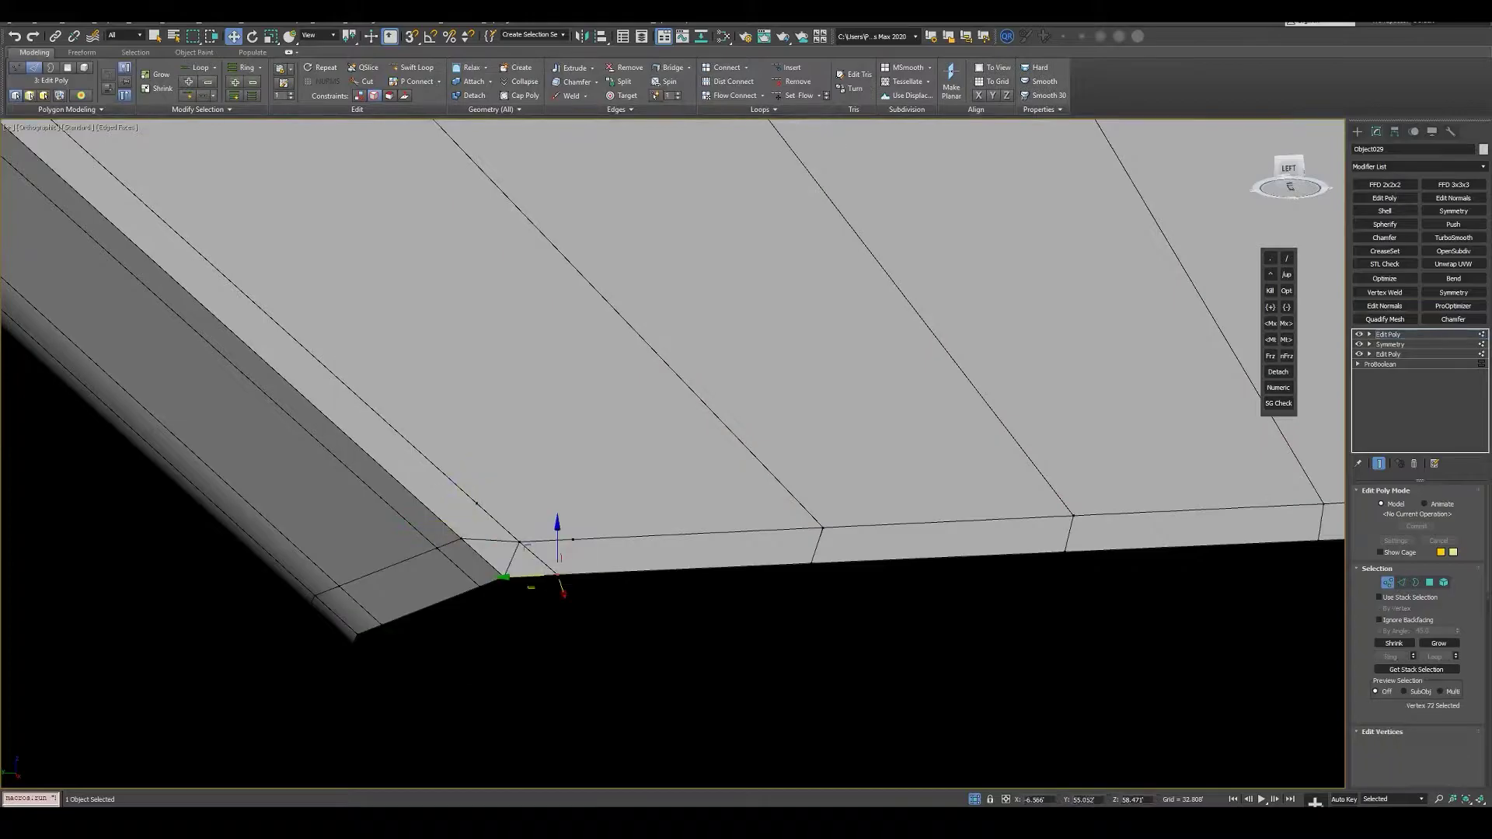
scroll(526, 547, down, 3)
alt+middle_drag(526, 546, 544, 389)
scroll(544, 389, down, 3)
key(2)
key(ctrl+shift+e)
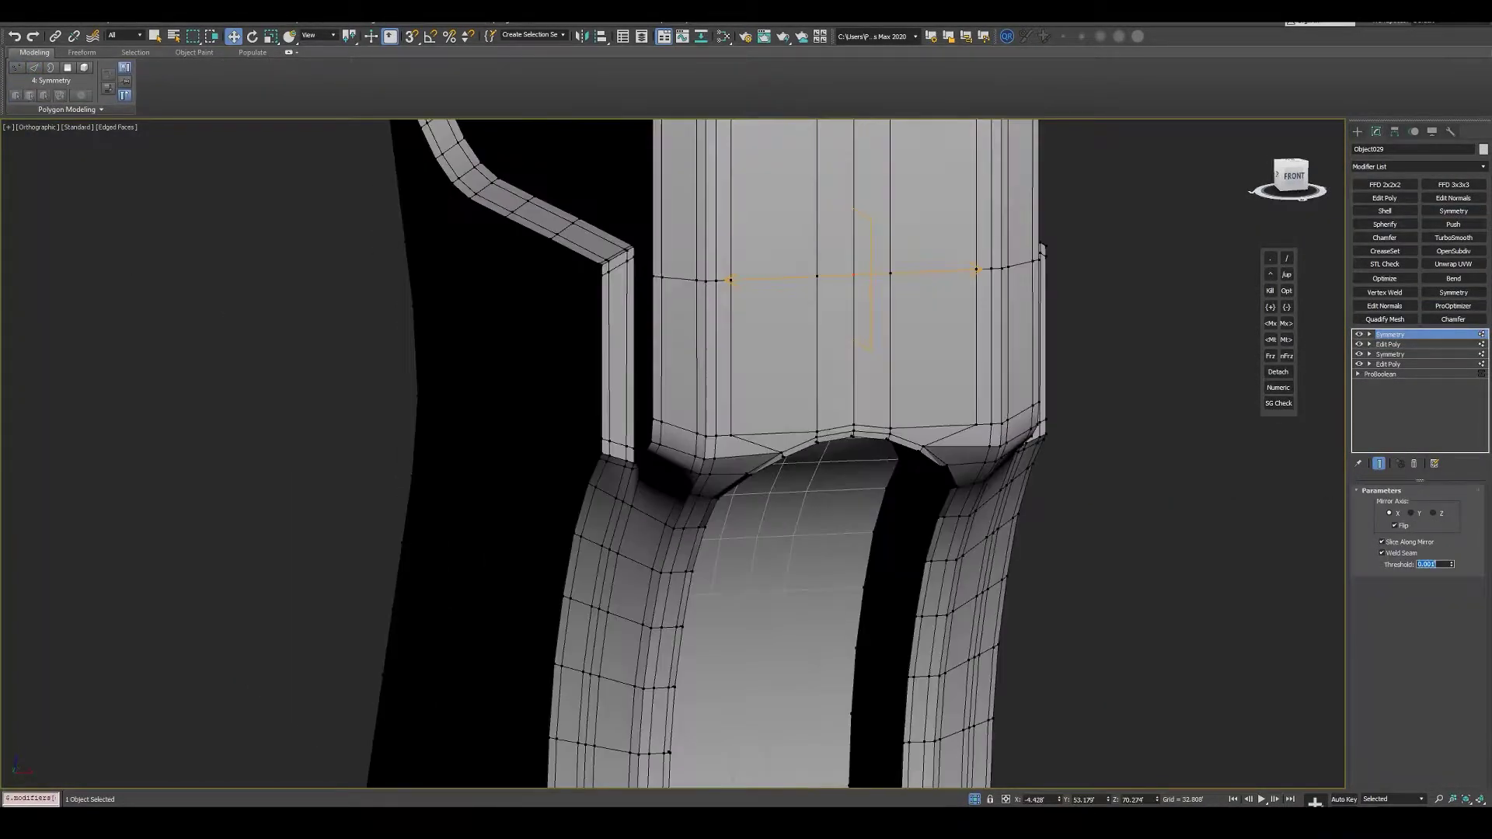
- Save the scene under a new file name and open the Material Editor
key(ctrl+shift+s)
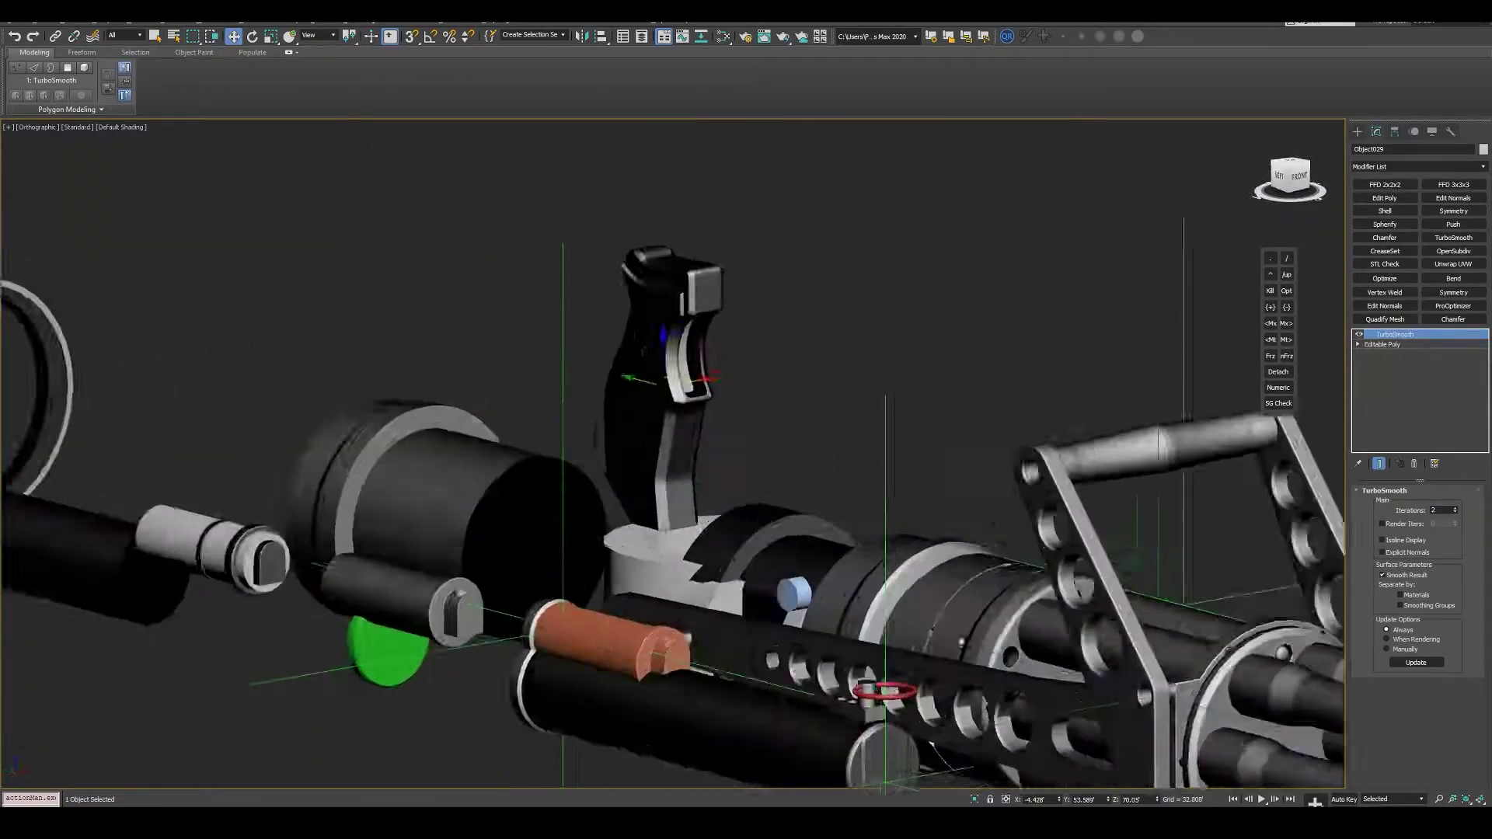
key(m)
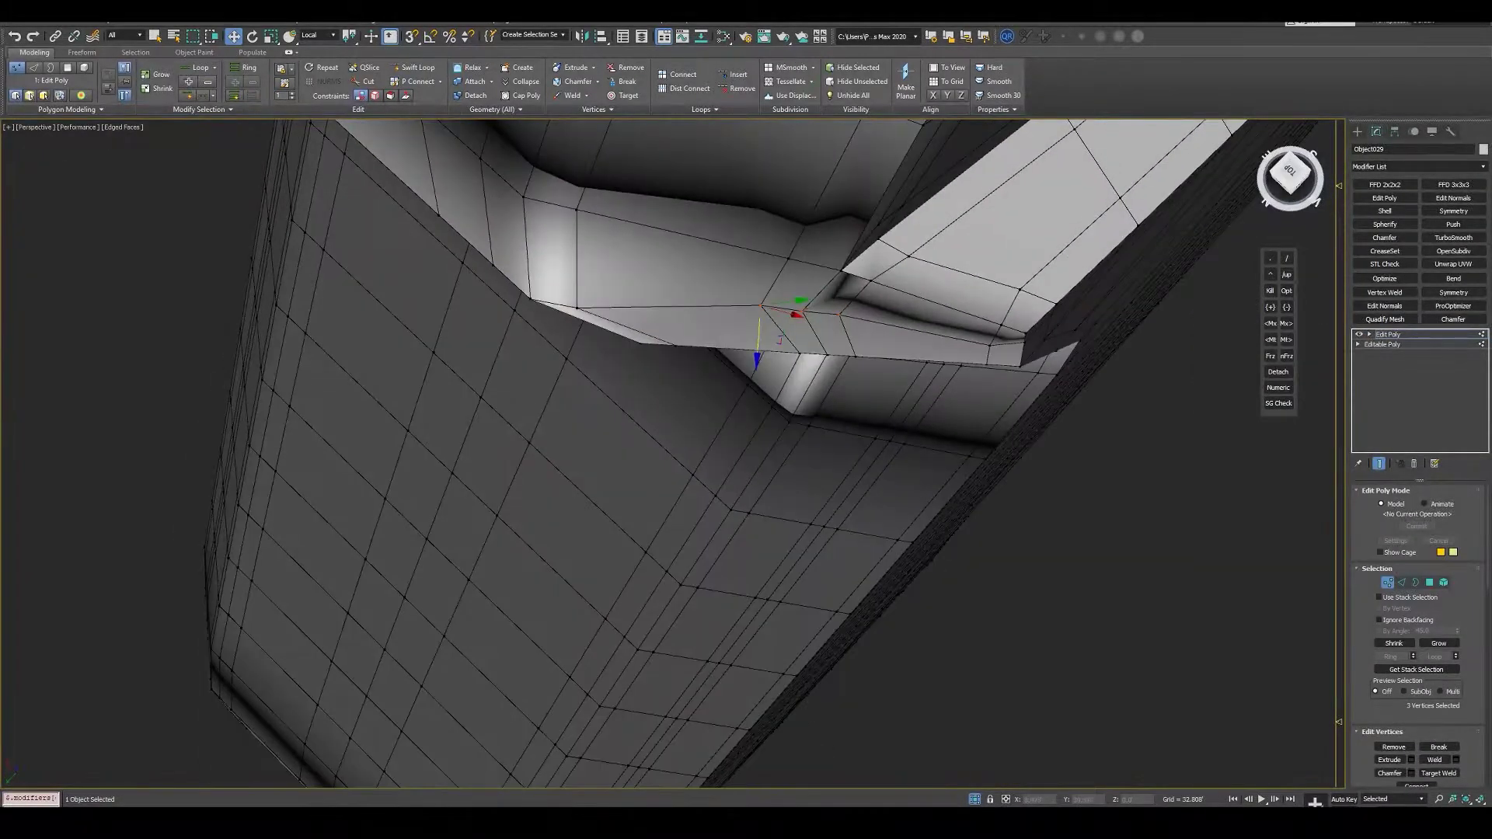
- Preview the grip with TurboSmooth from the quad menu, then undo it
alt+middle_drag(777, 466, 824, 451)
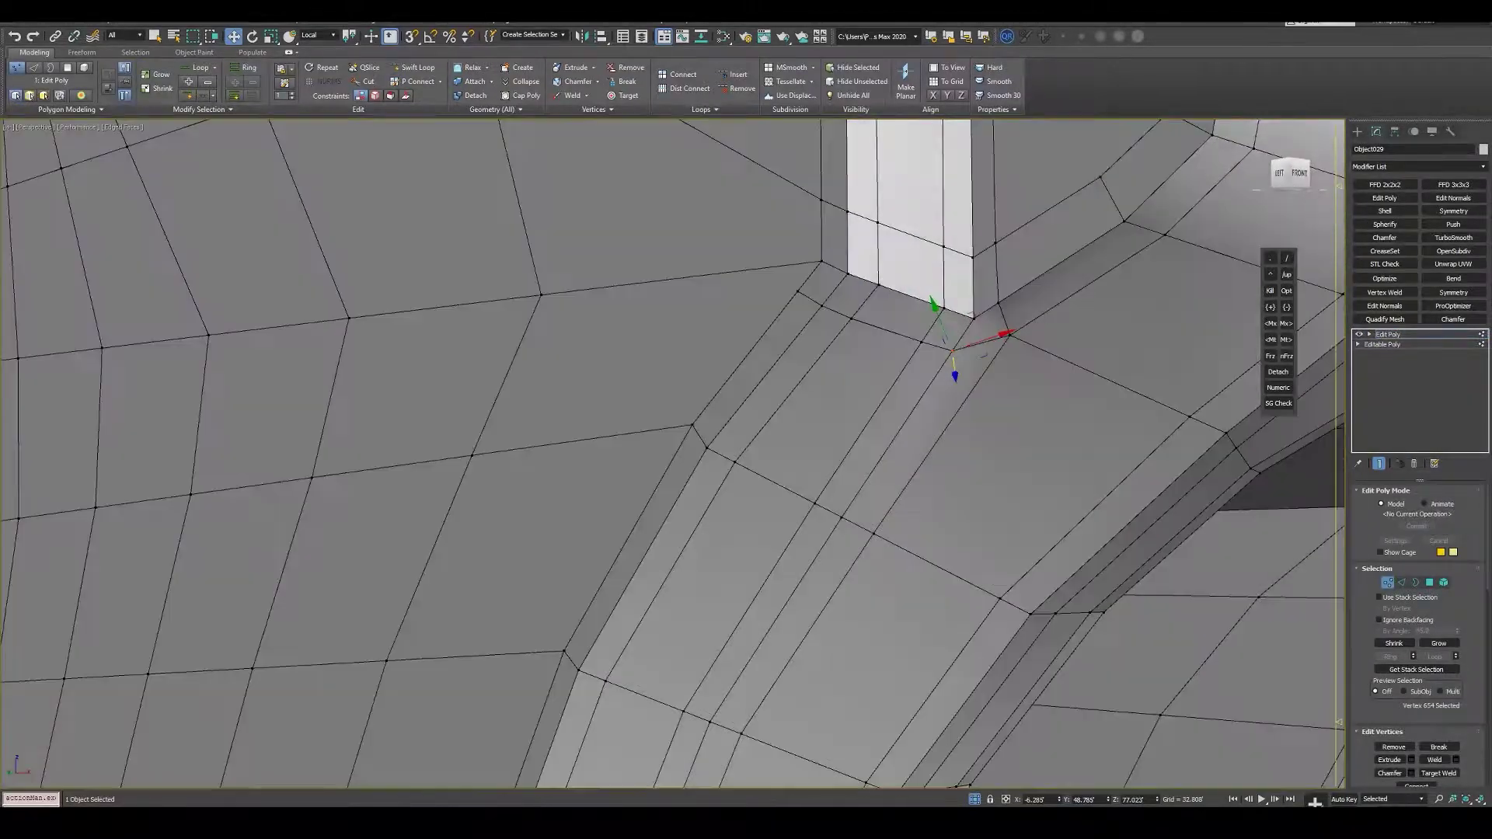
mouse_move(777, 466)
alt+middle_down()
mouse_move(870, 373)
mouse_move(901, 357)
mouse_move(925, 378)
mouse_move(809, 388)
alt+middle_up()
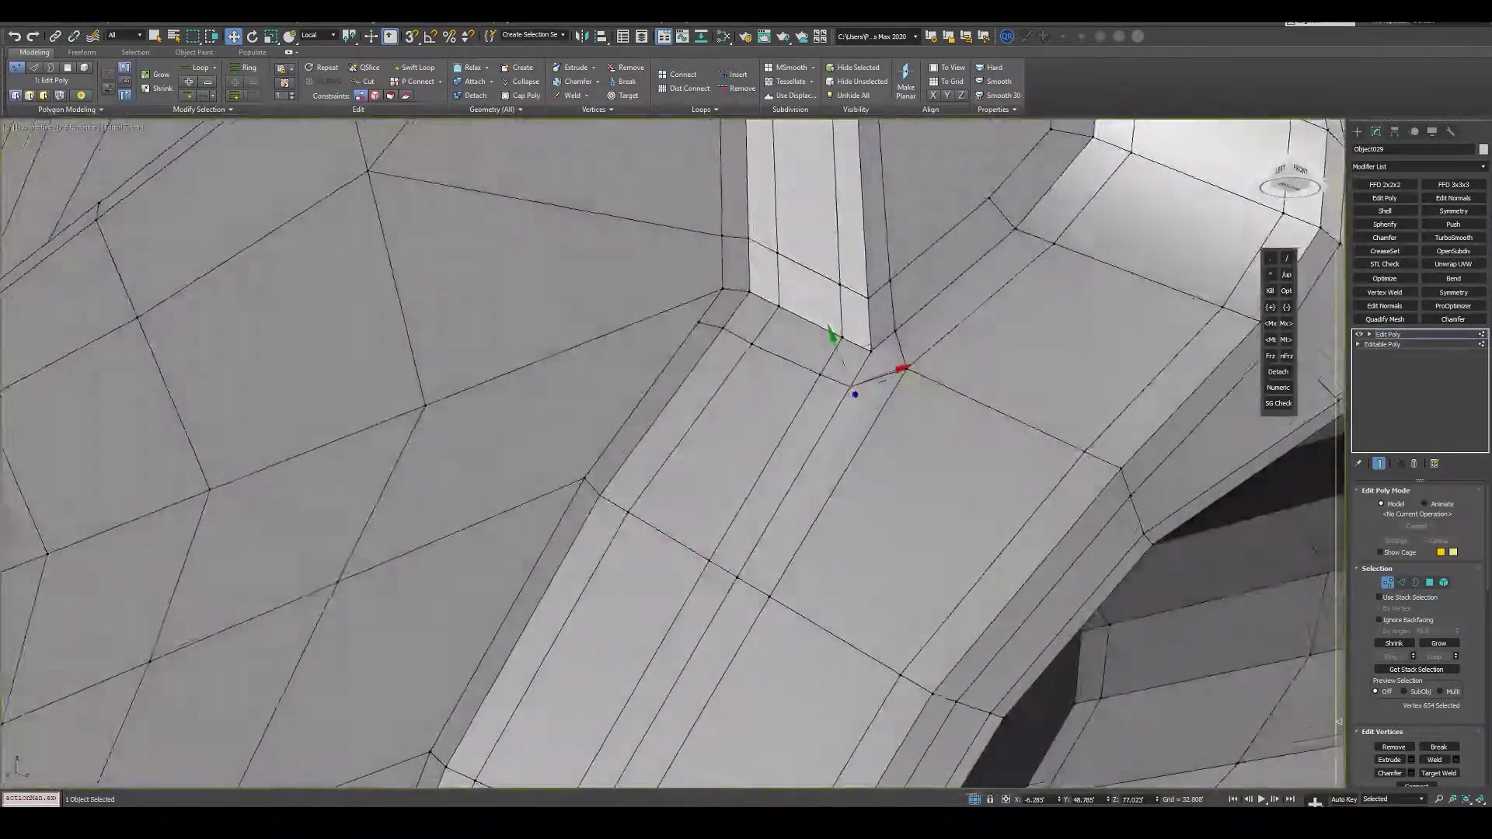
right_click(988, 384)
click(1011, 381)
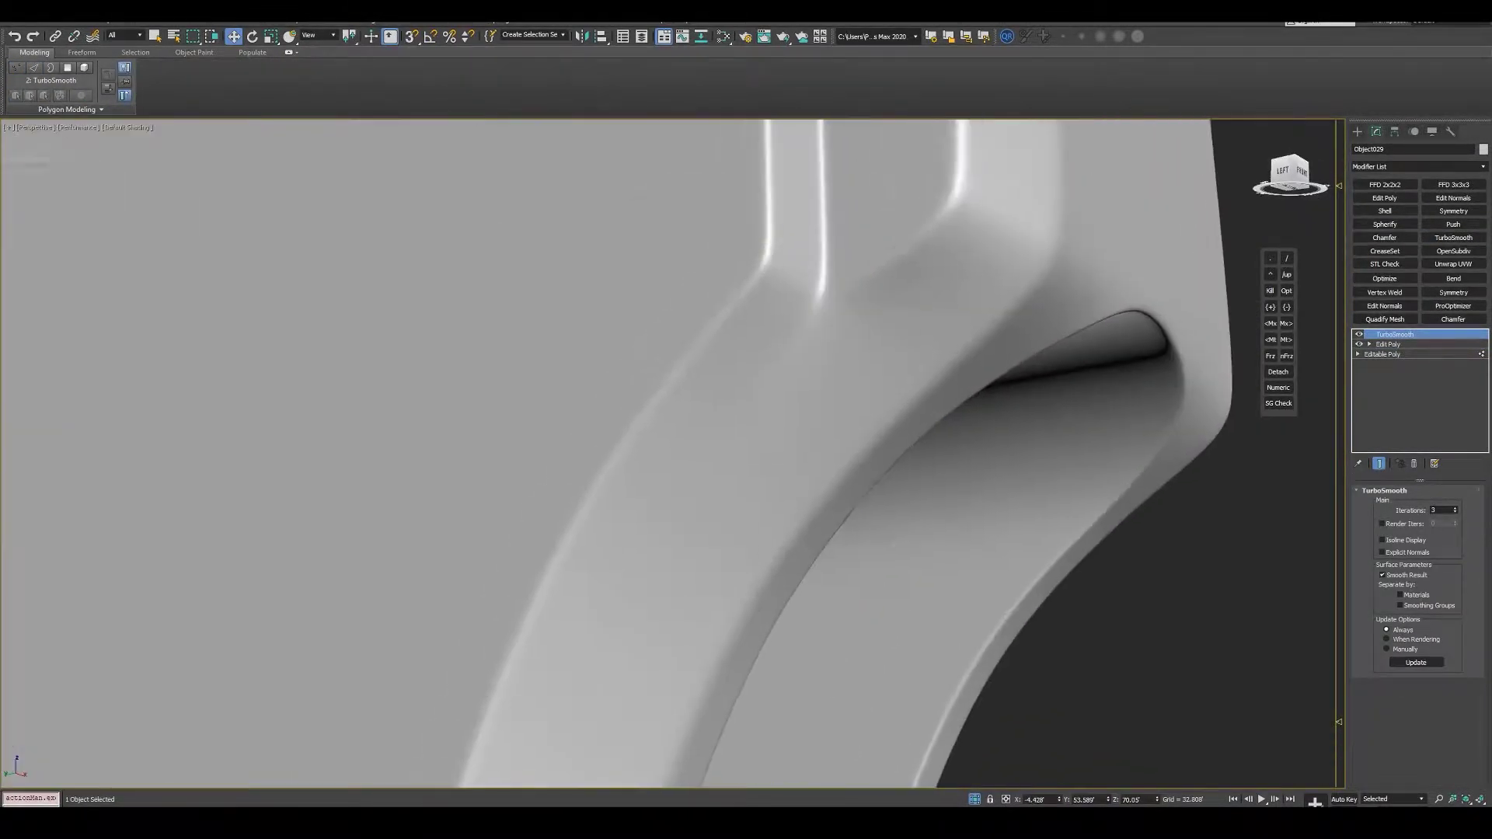
scroll(855, 388, up, 5)
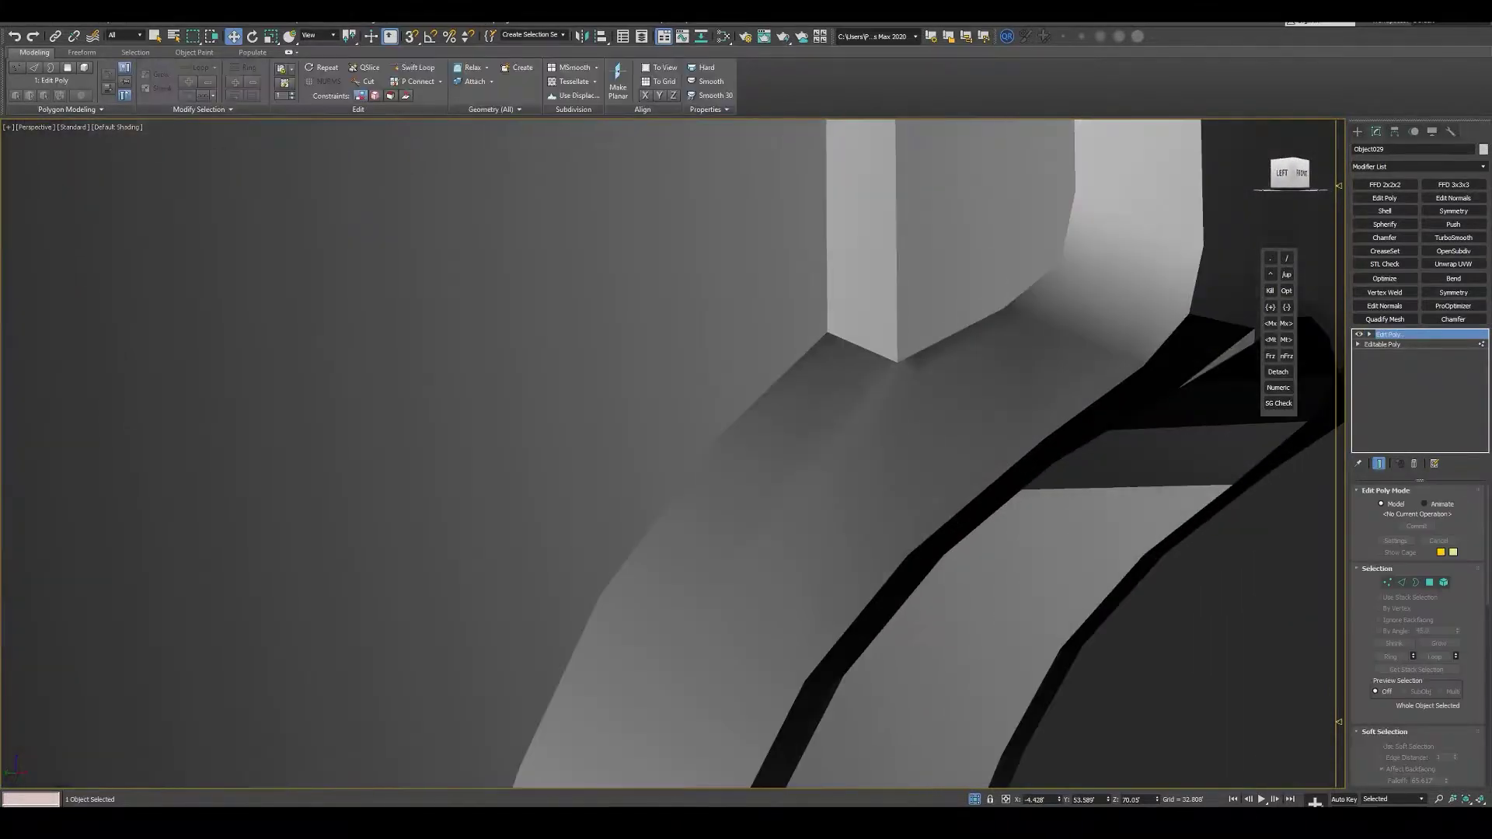
key(ctrl+z)
scroll(855, 388, up, 3)
alt+middle_drag(925, 384, 964, 385)
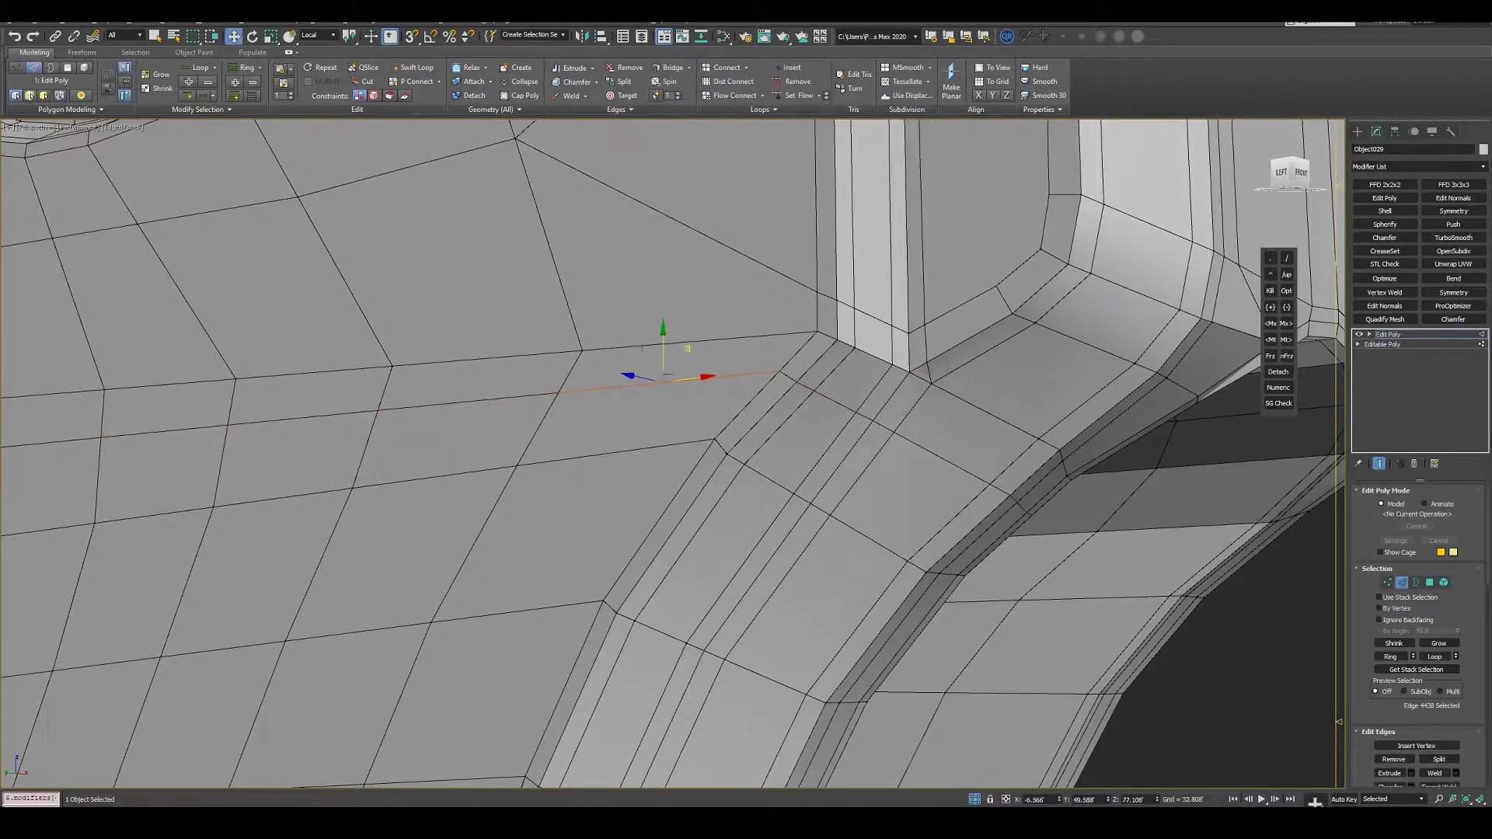
- Select the edge loop at the strip junction and toggle the smoothed preview on and off
key(alt+l)
alt+middle_drag(856, 389, 902, 389)
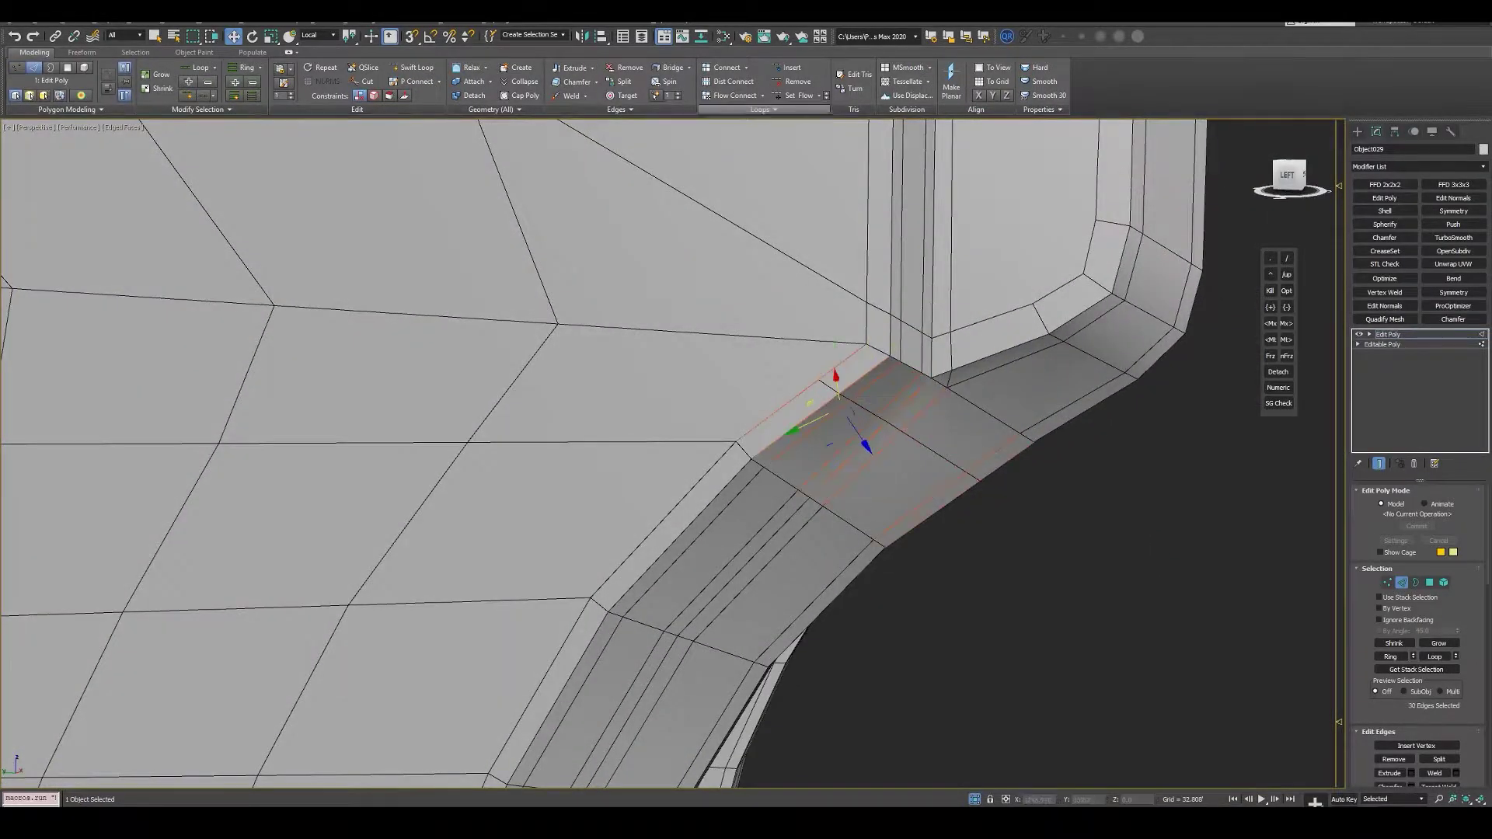
alt+middle_drag(816, 404, 879, 404)
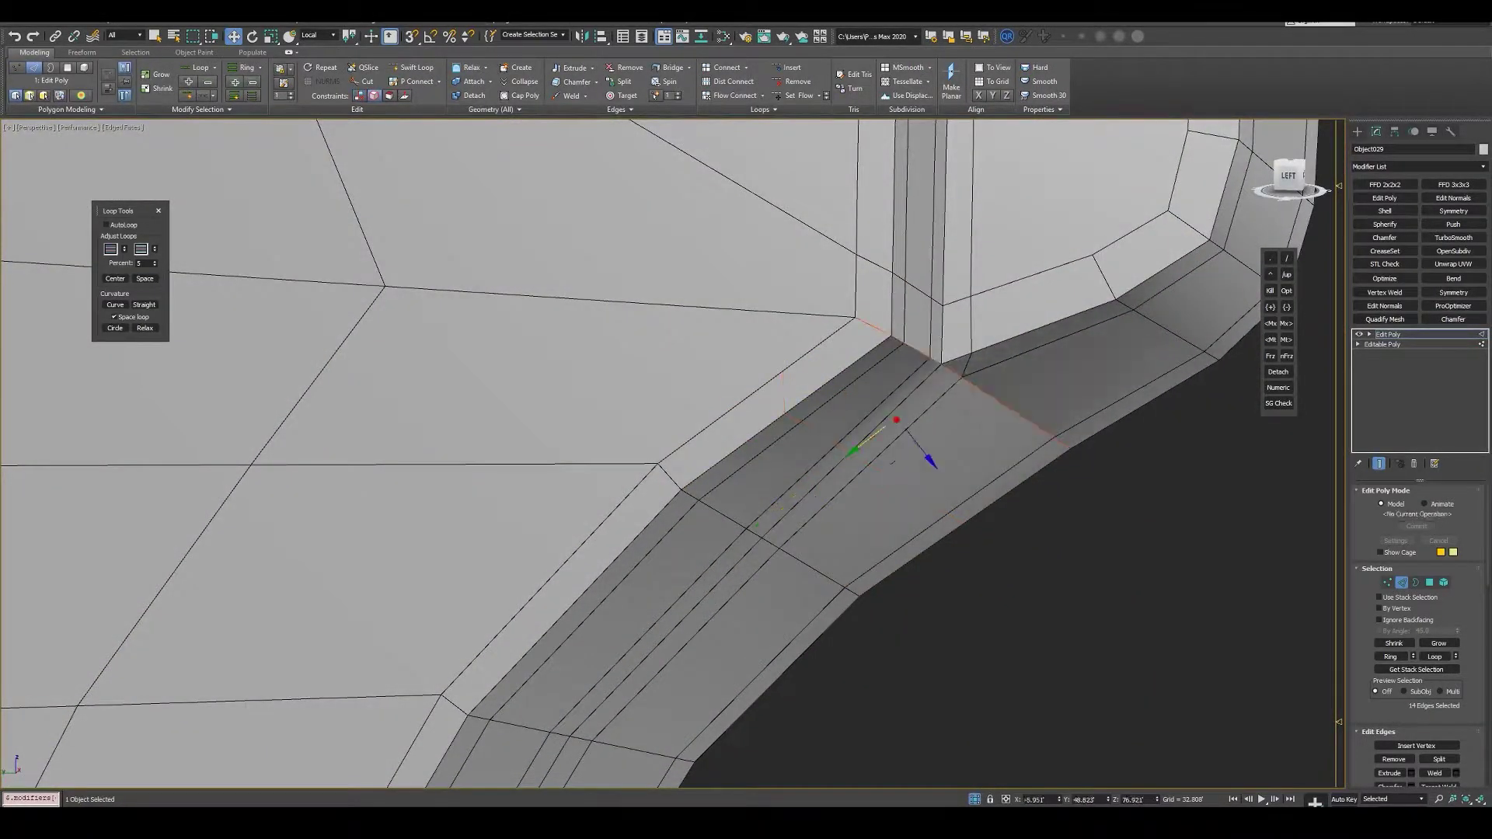
alt+middle_drag(668, 451, 793, 435)
key(ctrl+t)
key(F4)
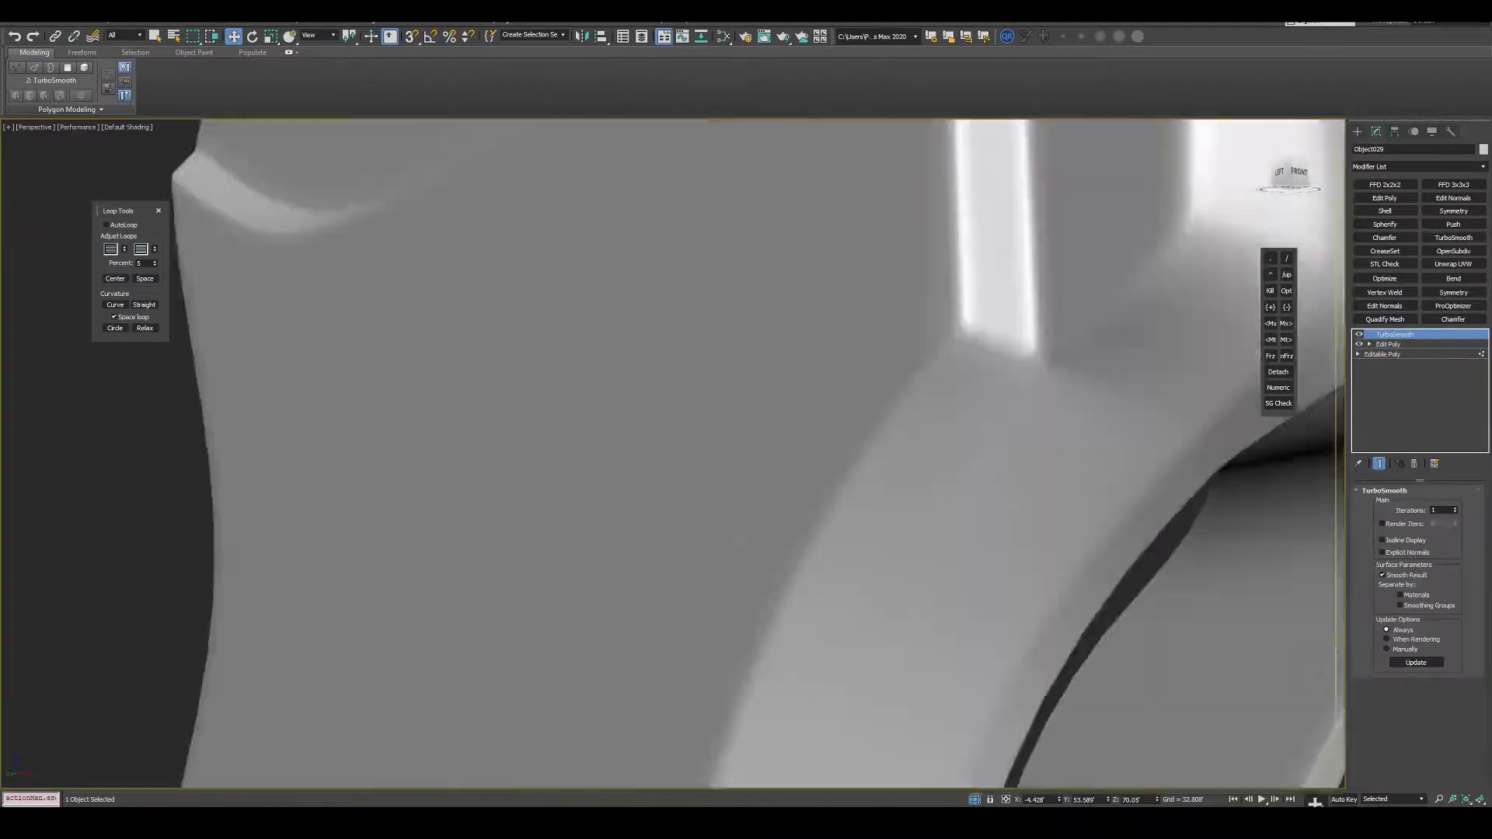
alt+middle_drag(700, 451, 778, 435)
key(ctrl+z)
key(F4)
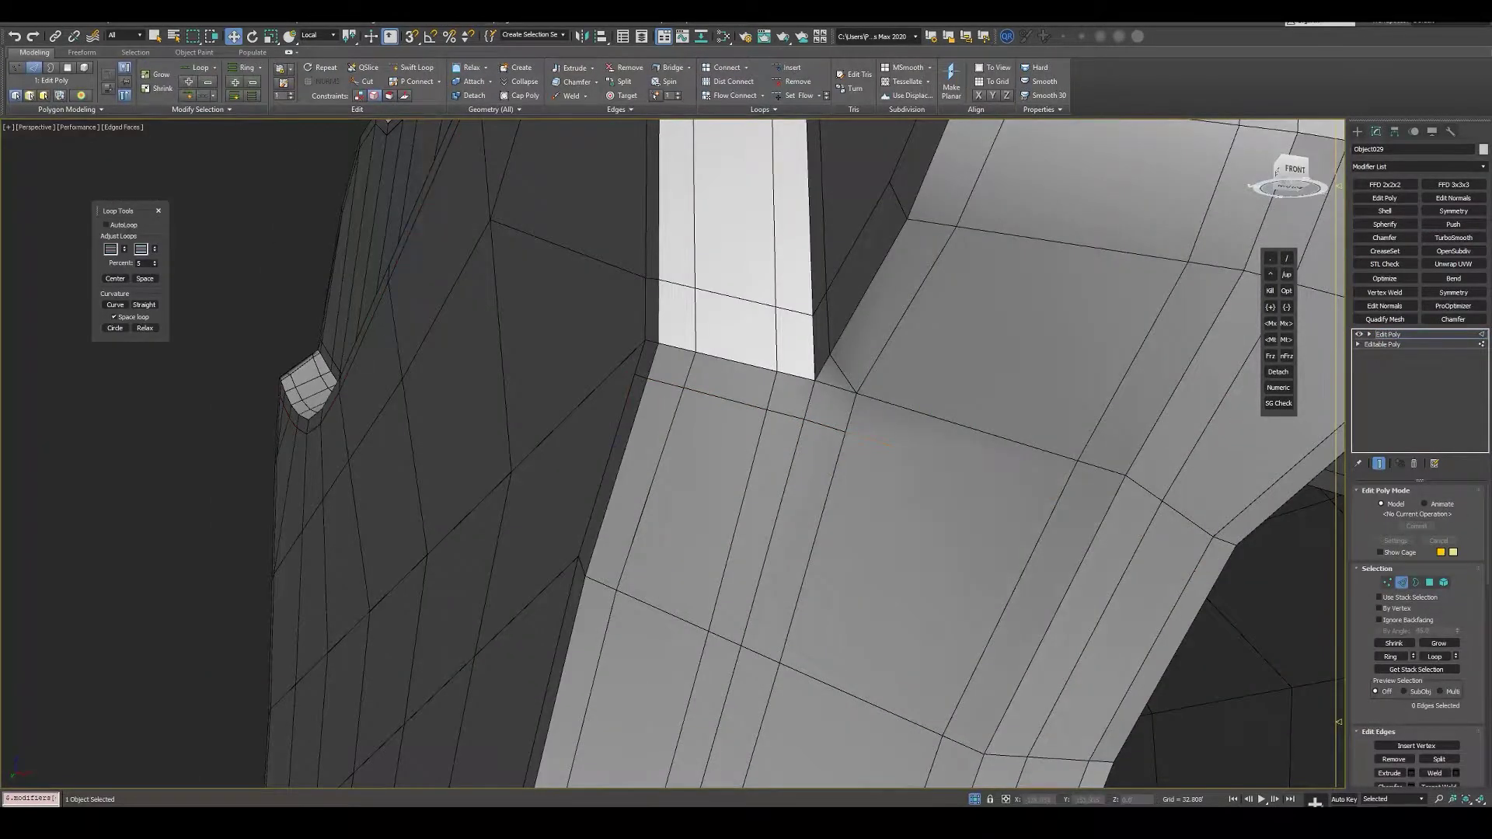
alt+middle_drag(668, 450, 778, 435)
key(ctrl+t)
key(F4)
key(ctrl+z)
key(F4)
- Exit vertex level and view the smoothed grip with edged faces along the curved strip
scroll(673, 455, down, 10)
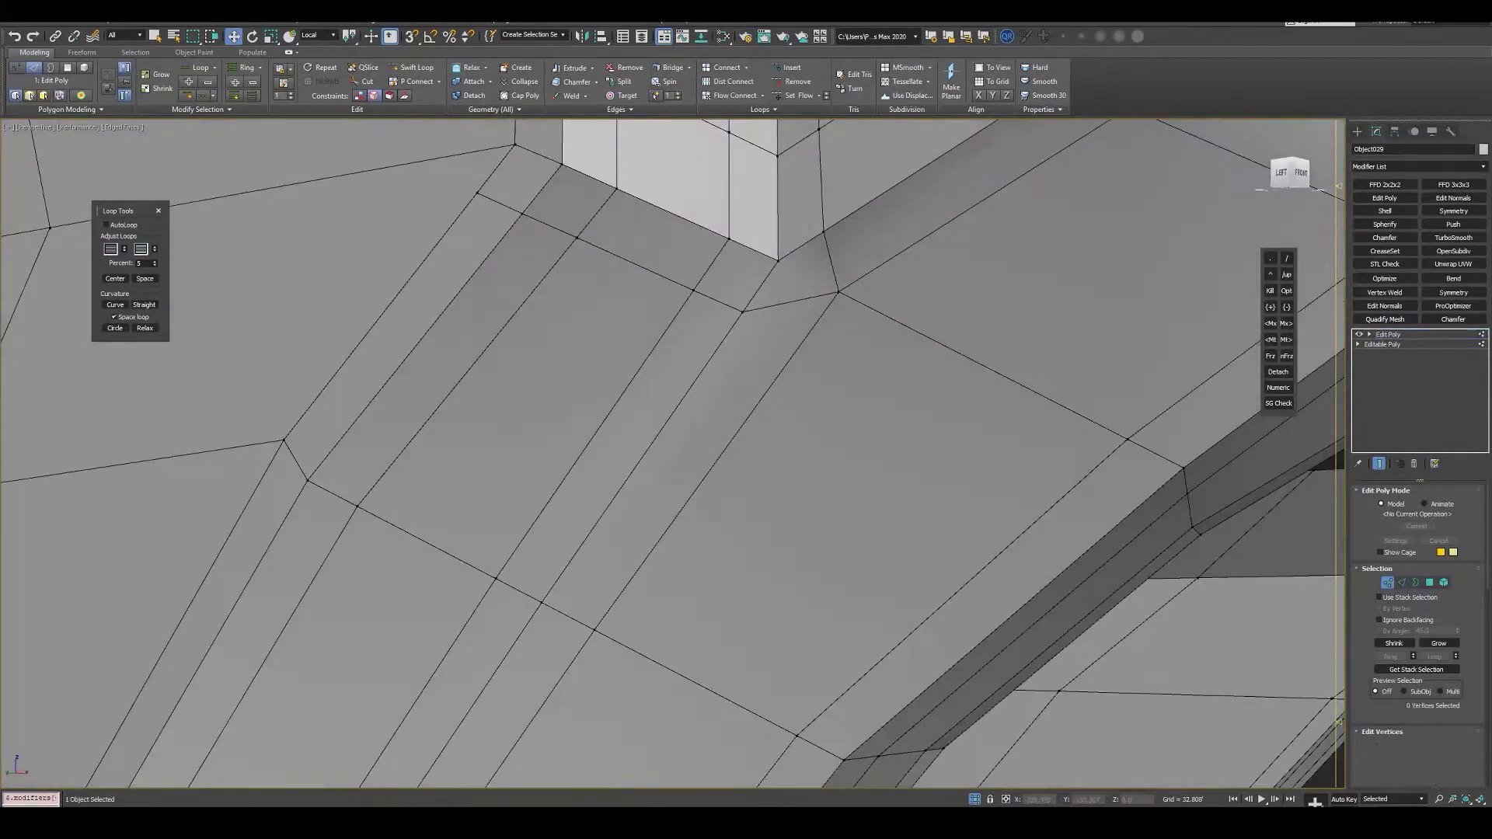
key(1)
key(ctrl+t)
key(F4)
scroll(673, 455, up, 3)
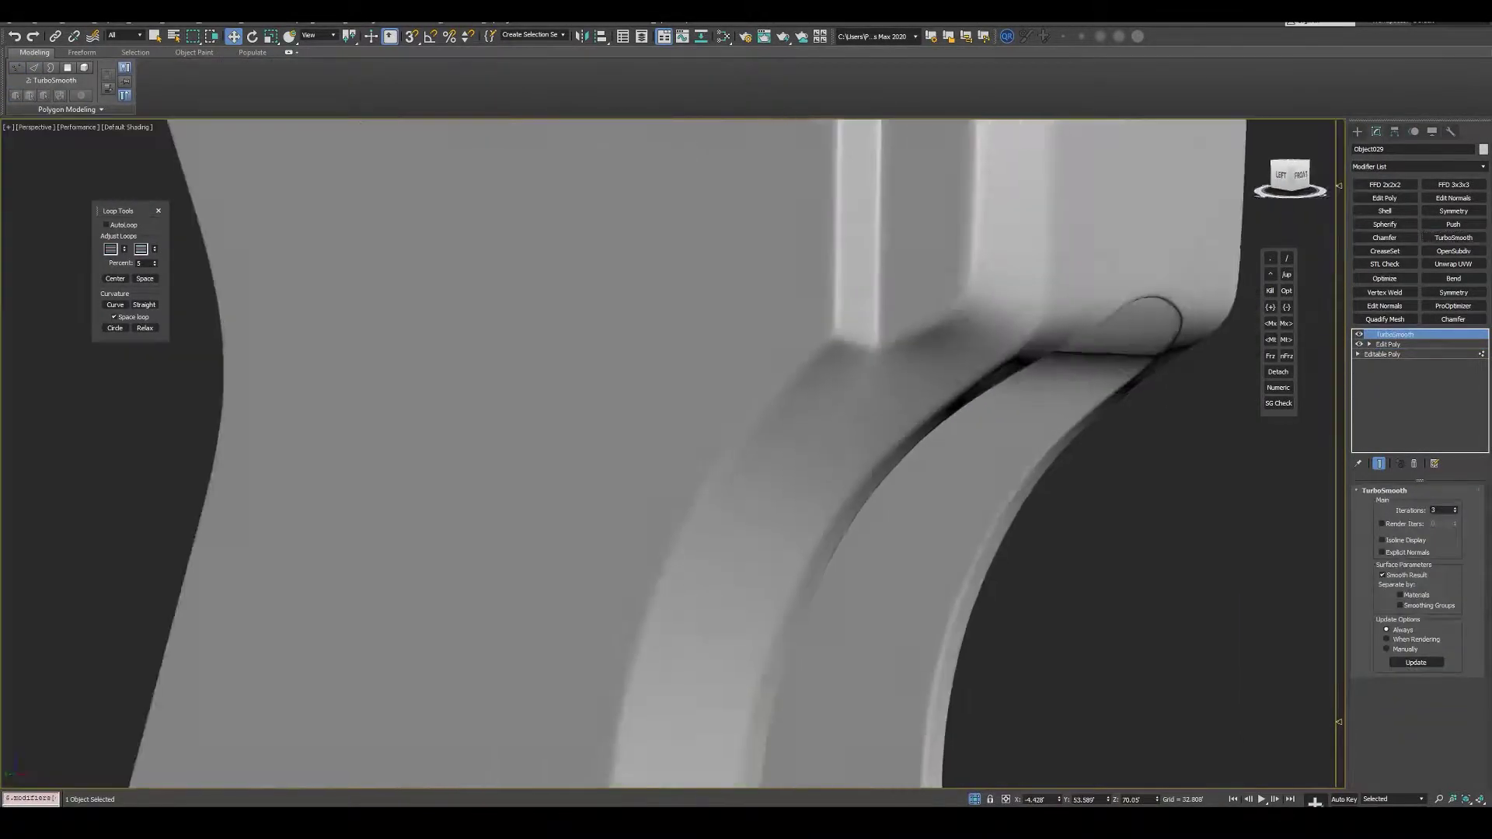
alt+middle_drag(669, 451, 778, 435)
key(F4)
- Compare smoothed and unsmoothed junction once more, then return to vertex editing
key(ctrl+t)
key(F4)
key(1)
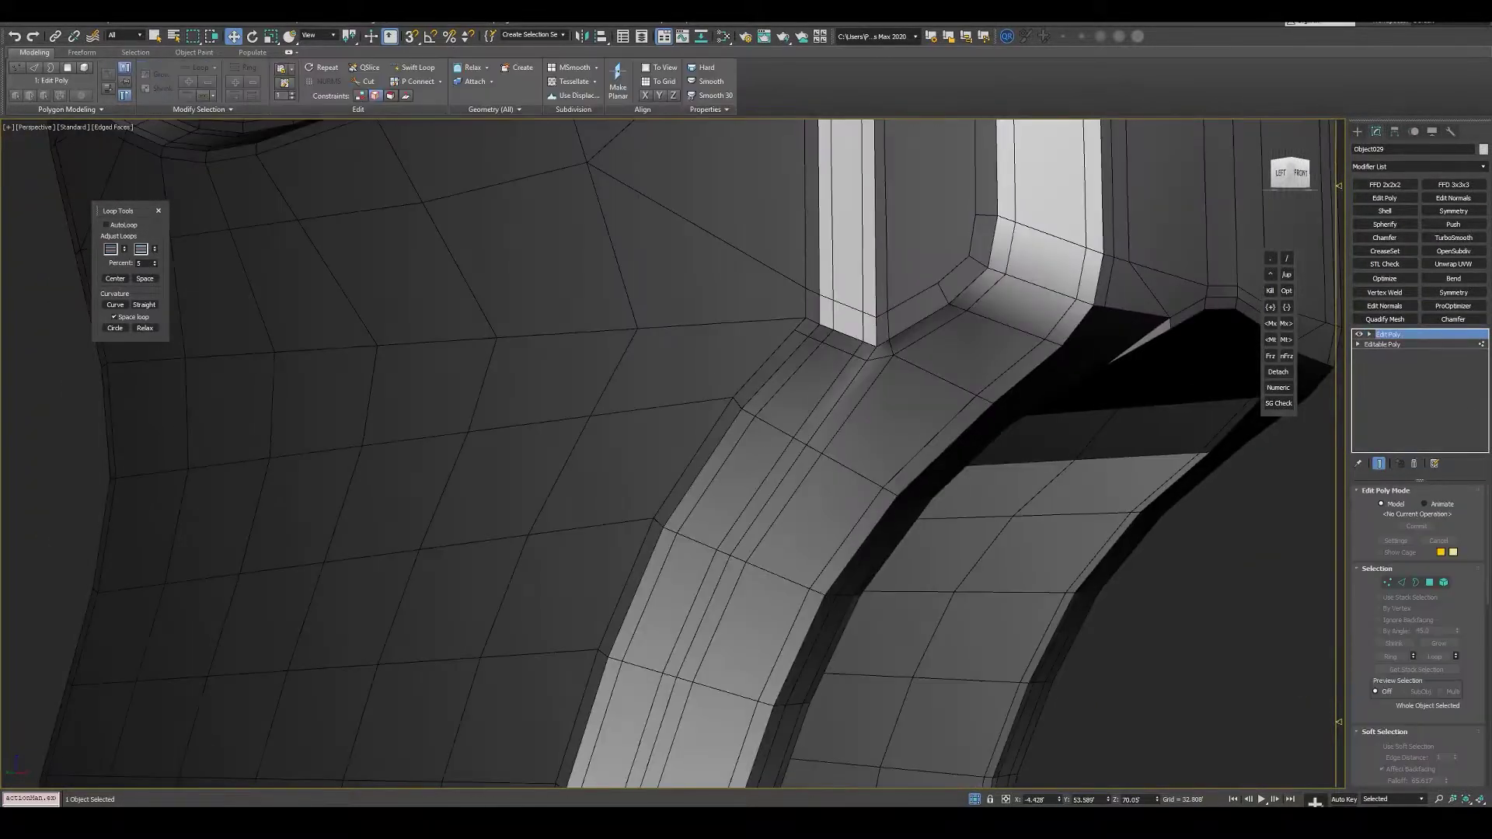
scroll(672, 454, up, 3)
mouse_move(672, 455)
alt+middle_down()
mouse_move(747, 444)
mouse_move(684, 451)
mouse_move(746, 447)
mouse_move(699, 450)
alt+middle_up()
scroll(672, 455, up, 3)
key(ctrl+t)
scroll(1204, 326, down, 3)
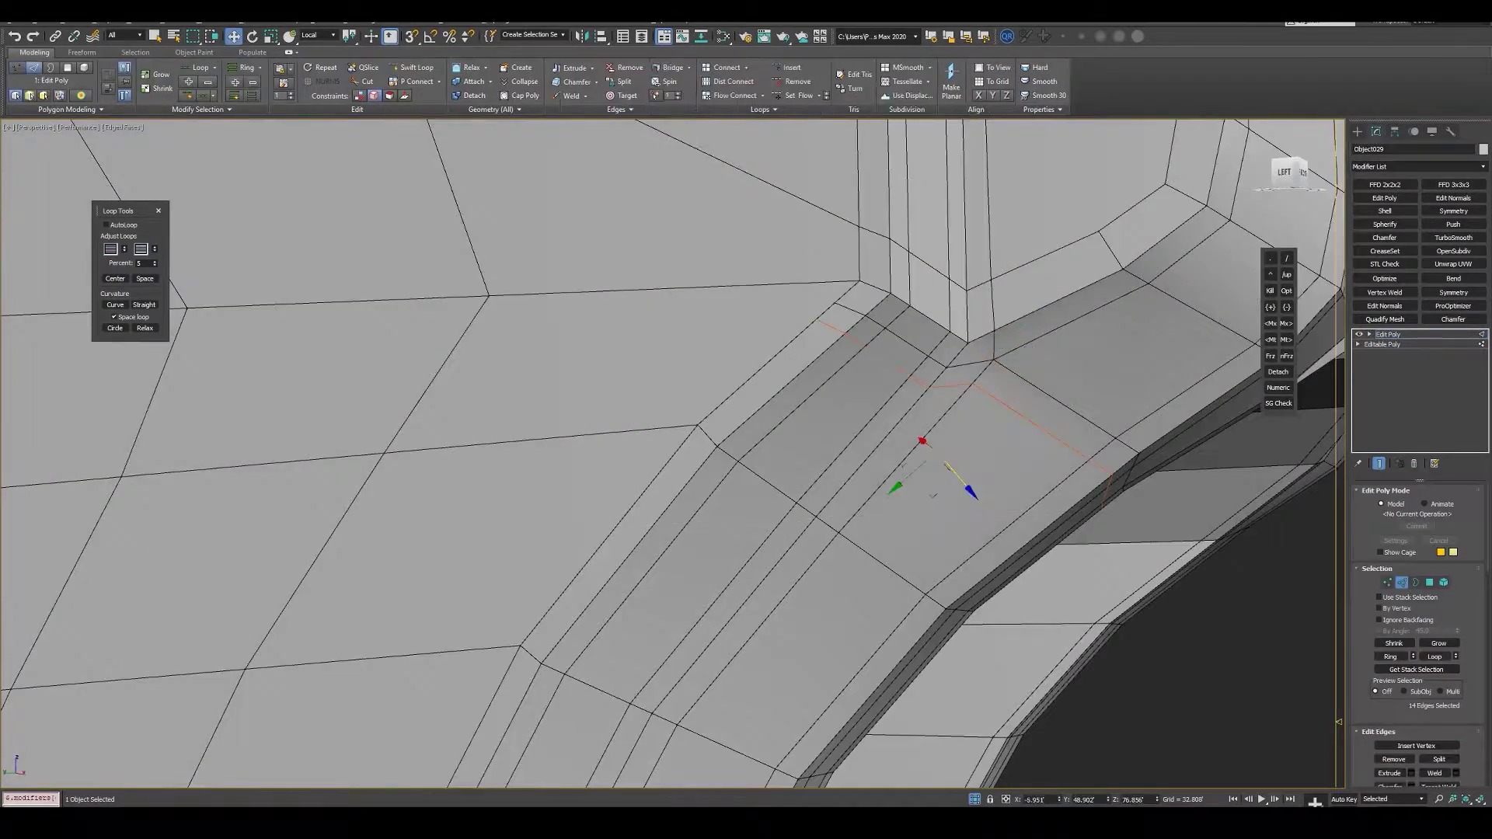
key(ctrl+b)
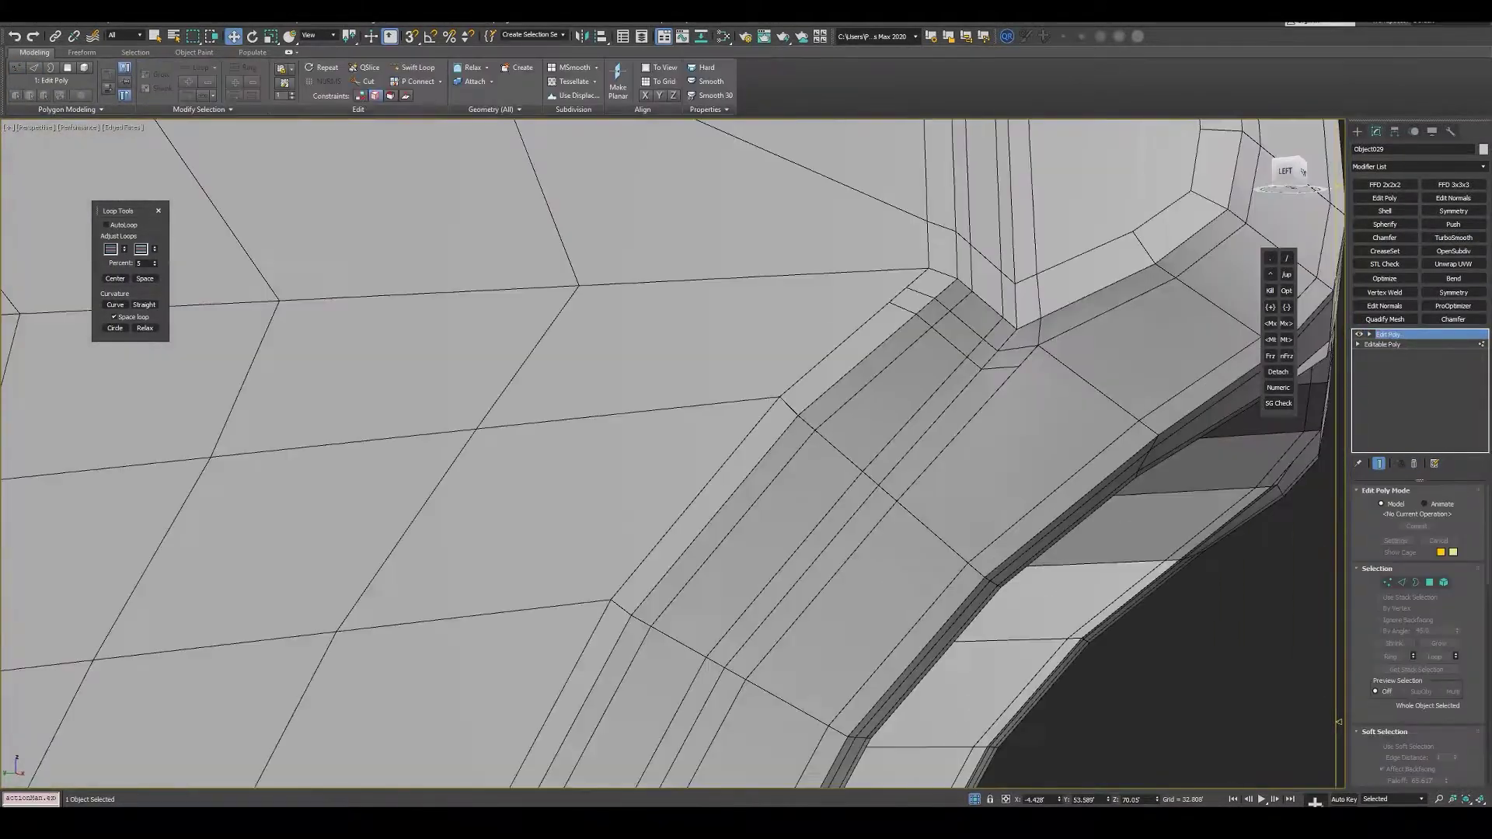
key(1)
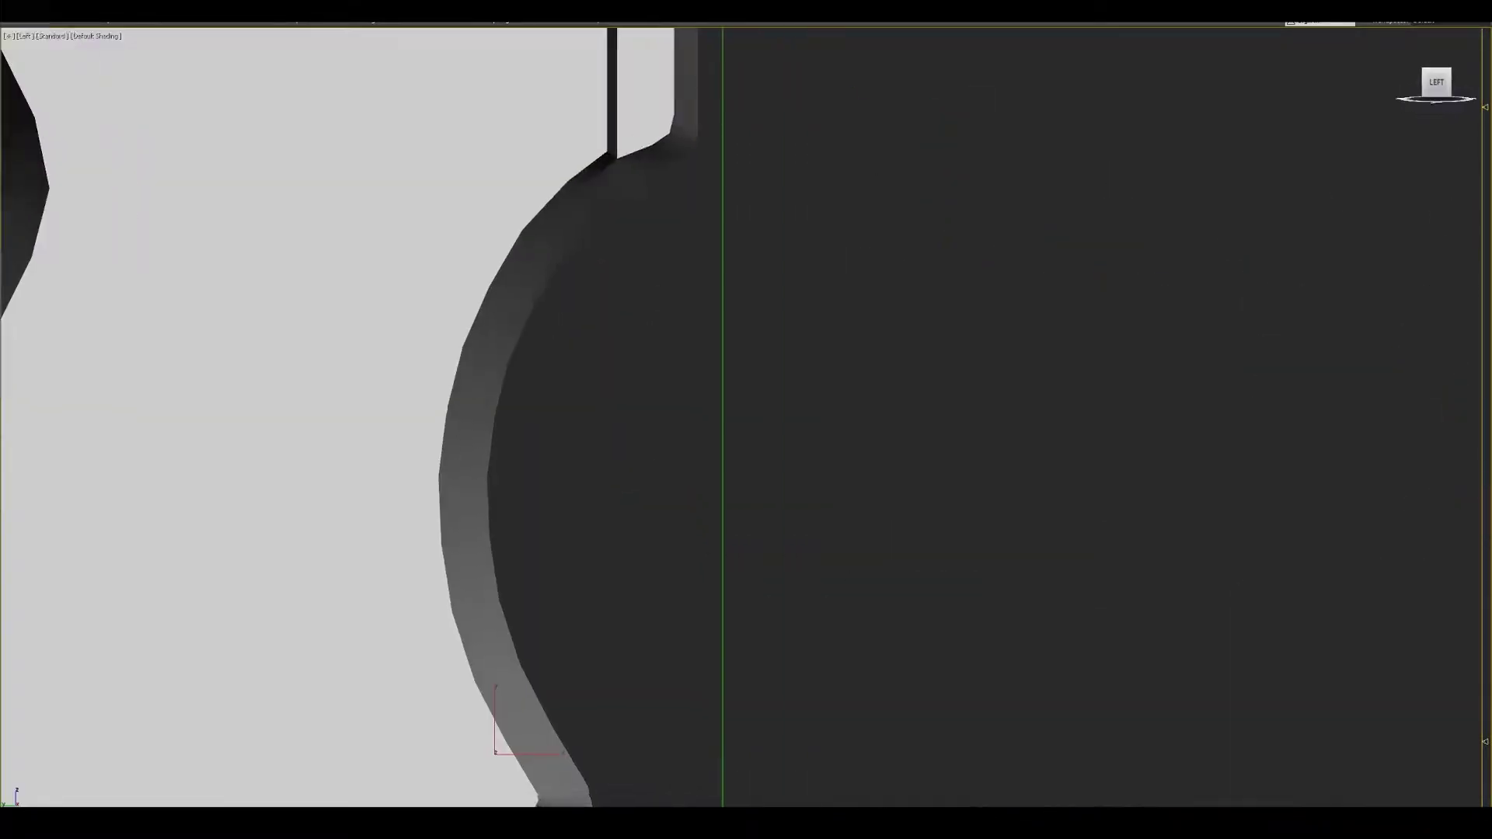
- Apply rapidSplineFFD to the trim and scale its lattice in the left view
middle_drag(544, 420, 739, 426)
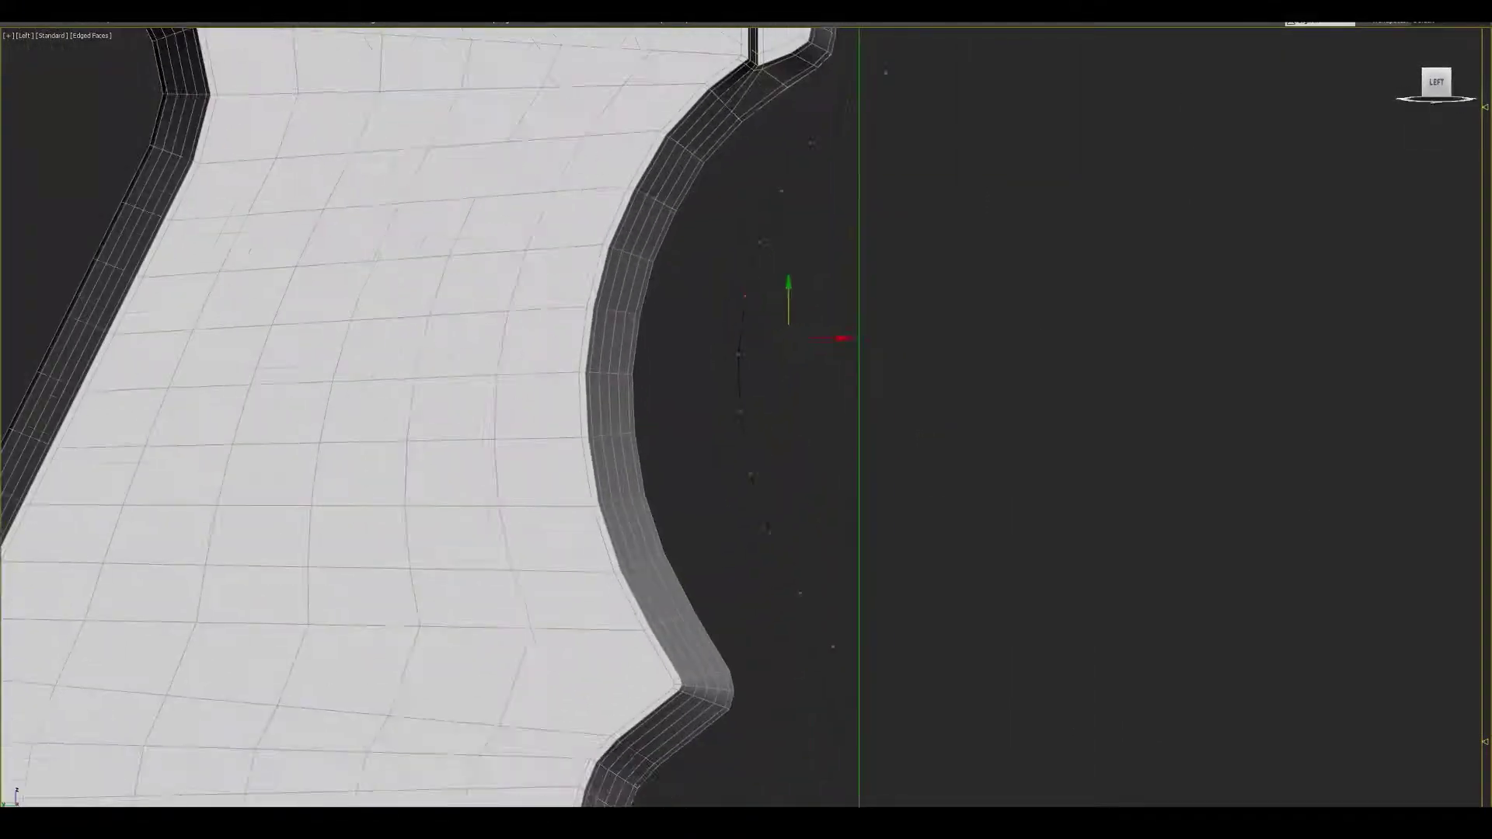
scroll(575, 614, down, 3)
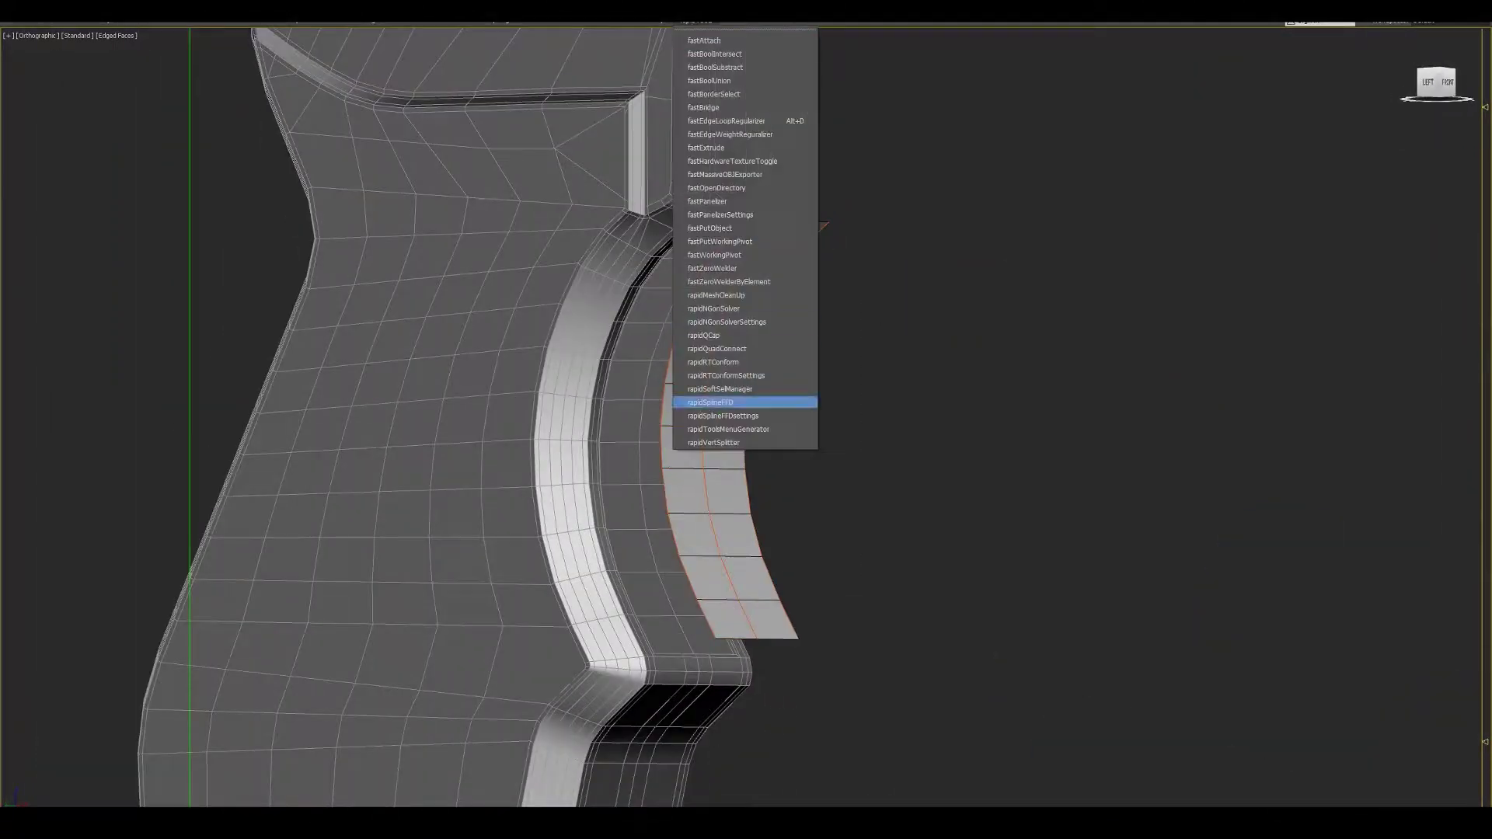
click(711, 402)
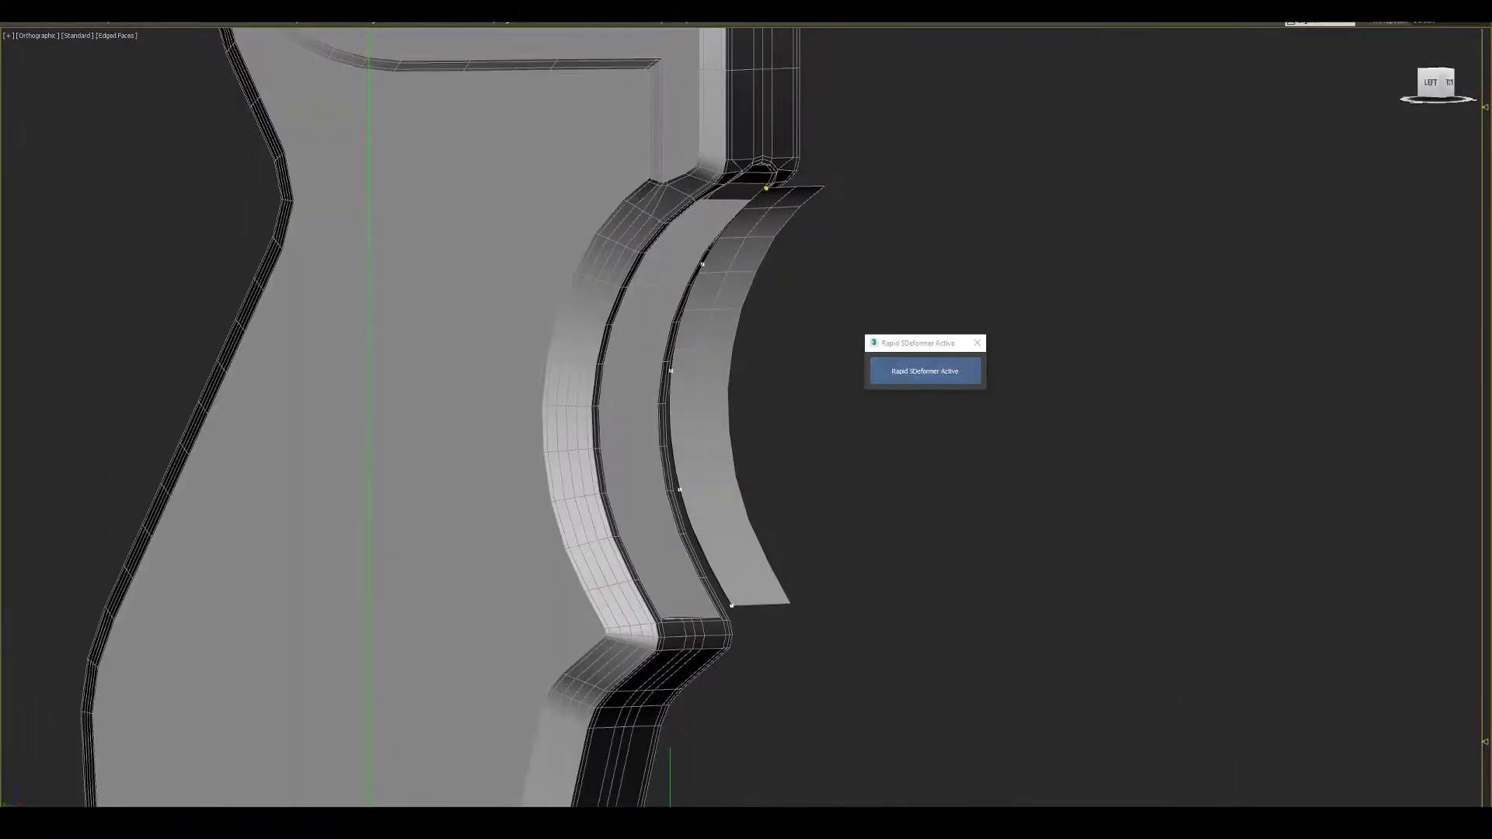
click(831, 459)
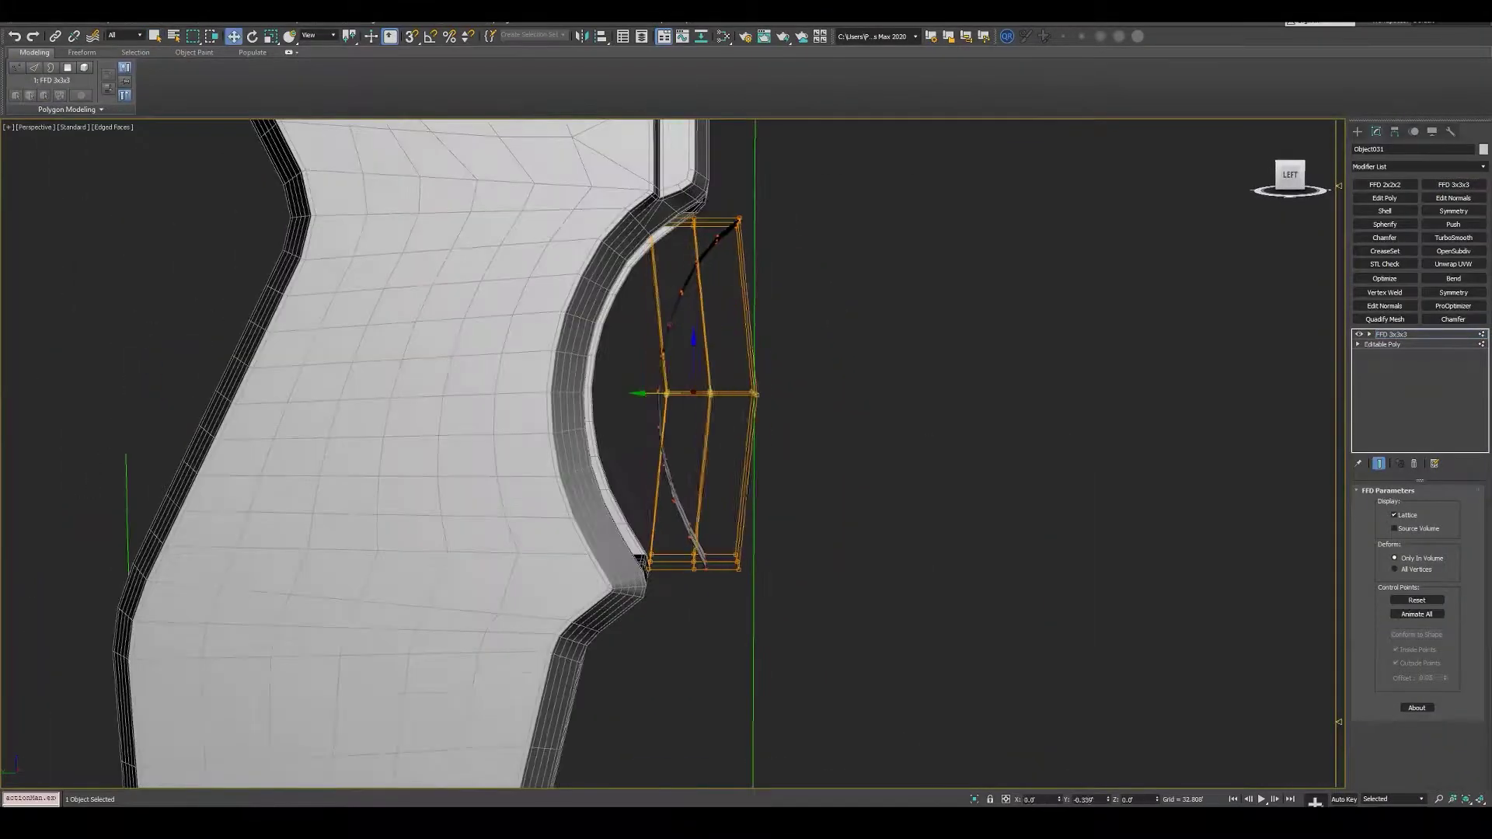
key(l)
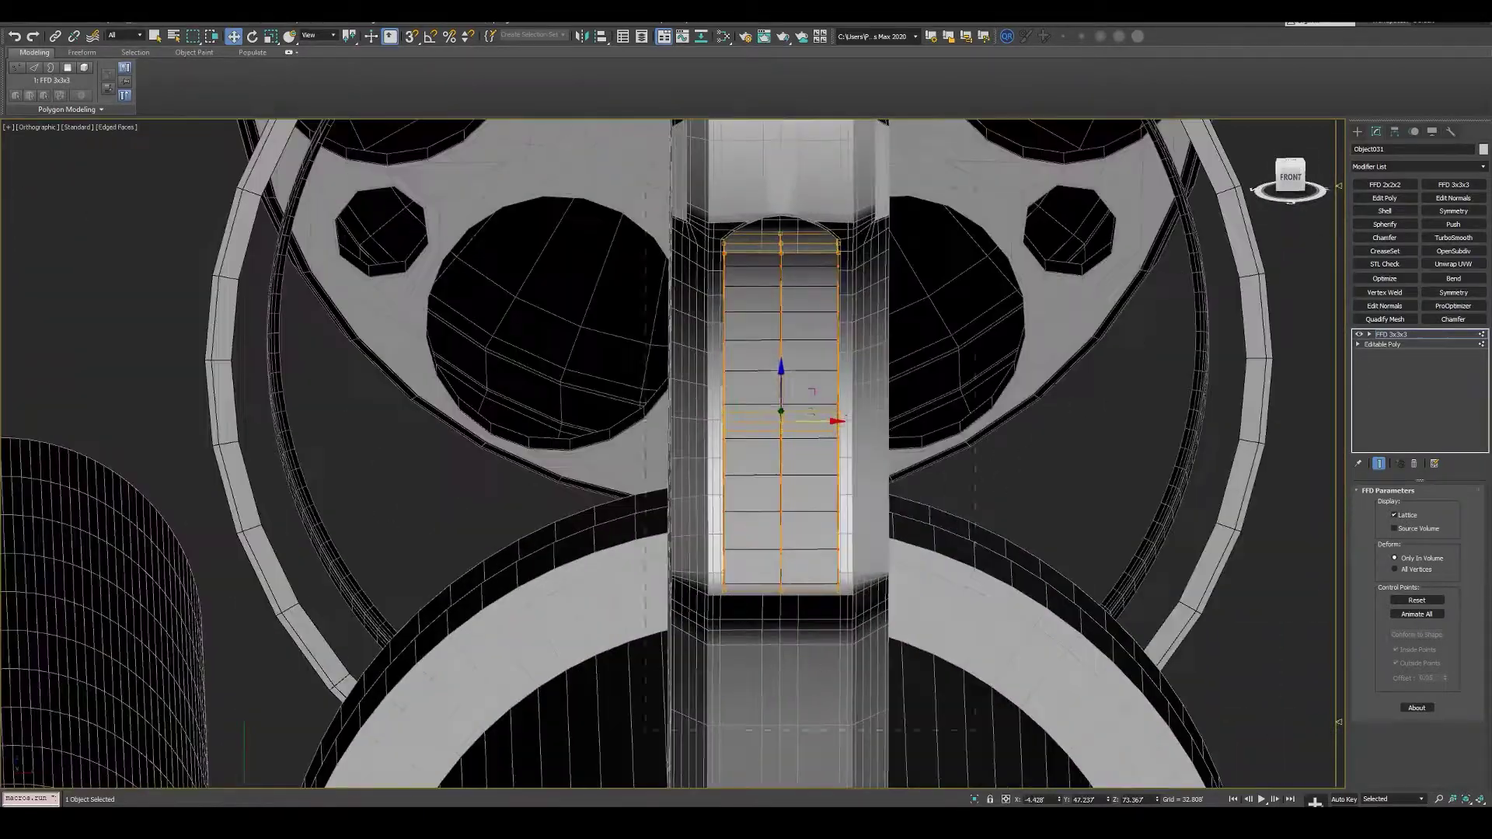
key(r)
alt+middle_drag(789, 419, 933, 420)
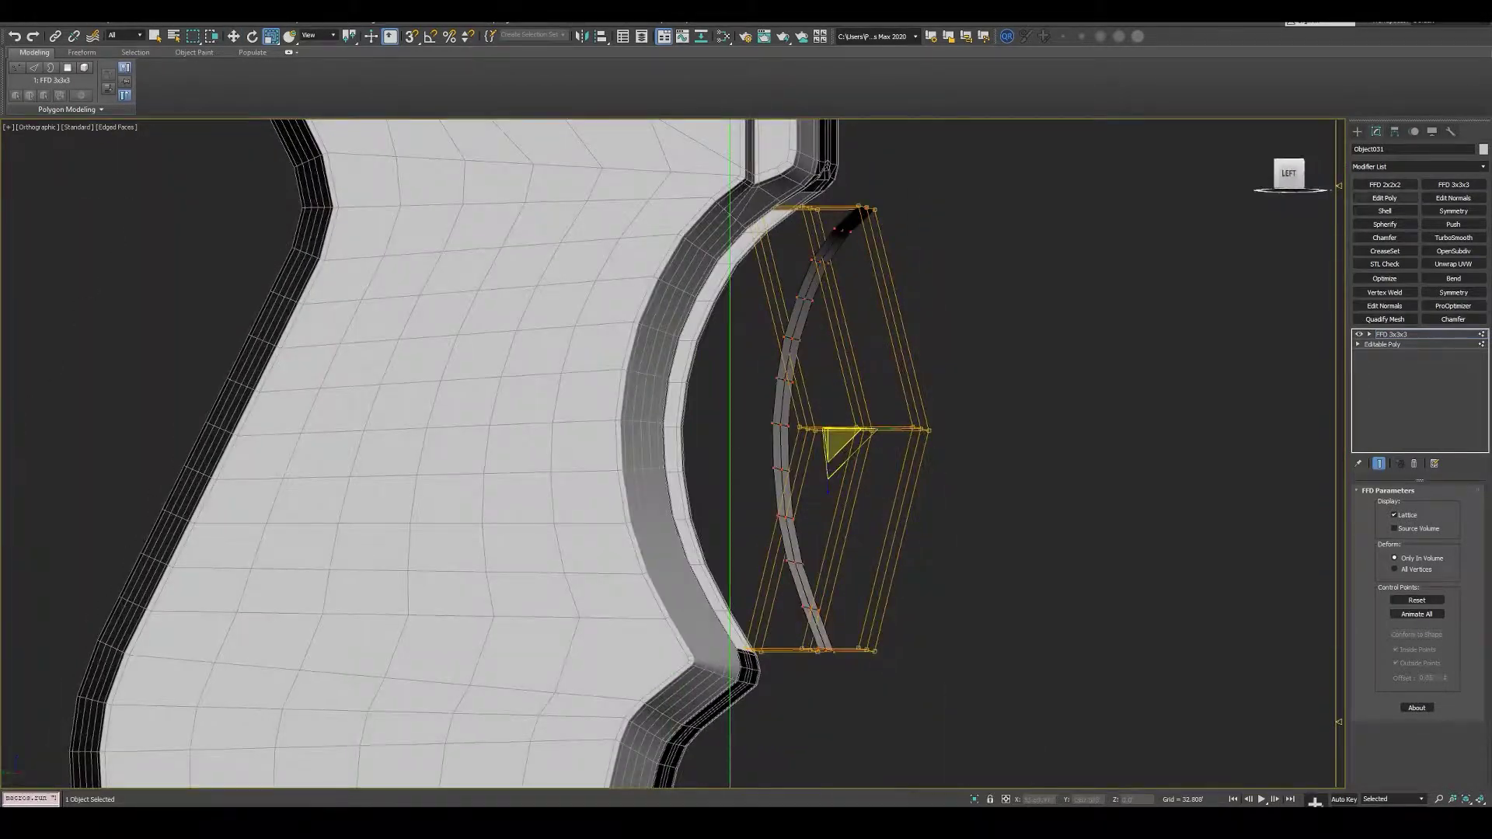
- Add Edit Poly above the lattice and select the trim's two top corner vertices
click(1386, 198)
alt+middle_drag(700, 419, 777, 419)
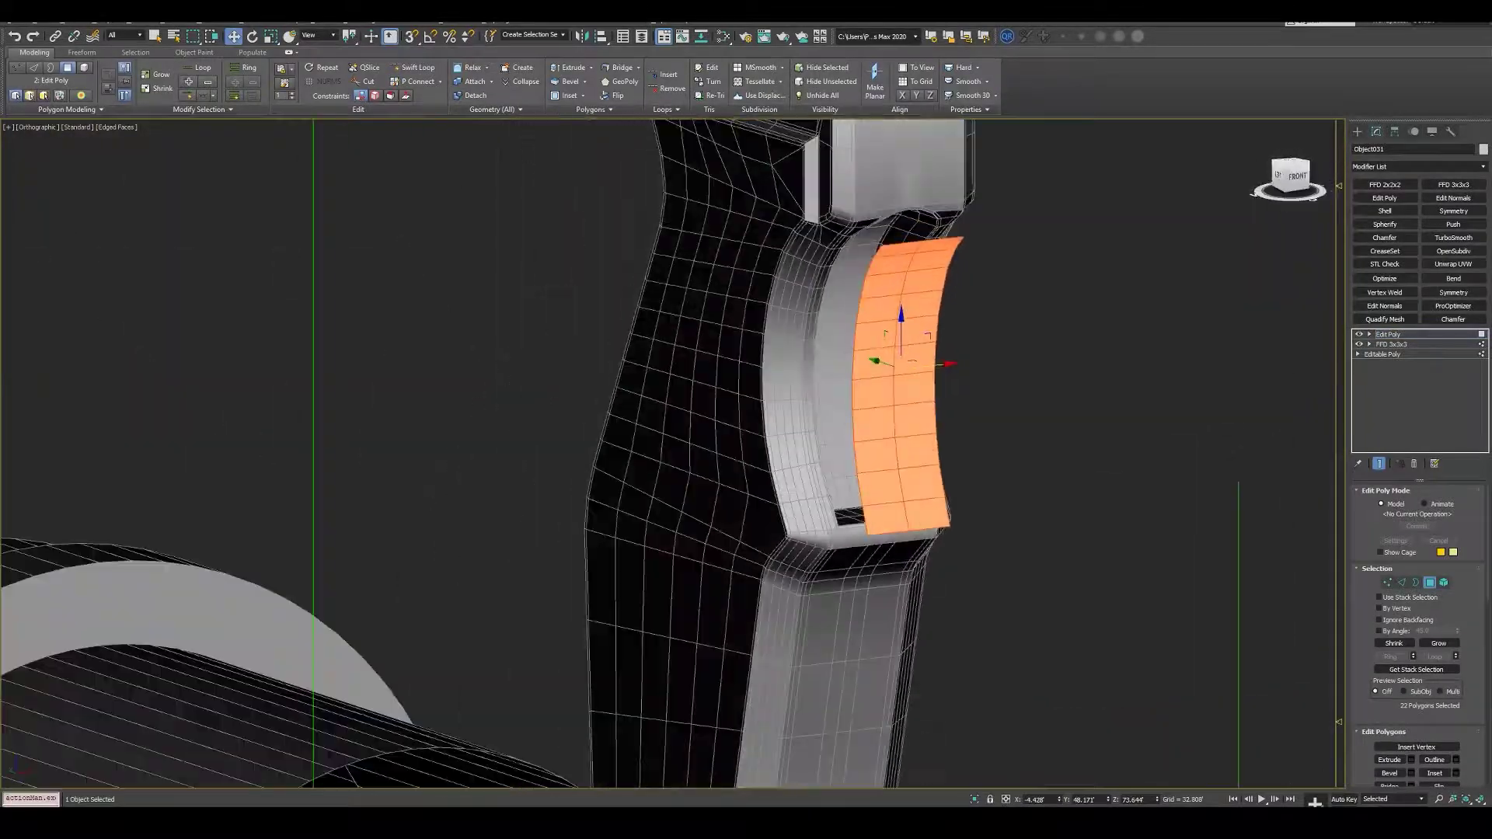
alt+middle_drag(700, 420, 746, 388)
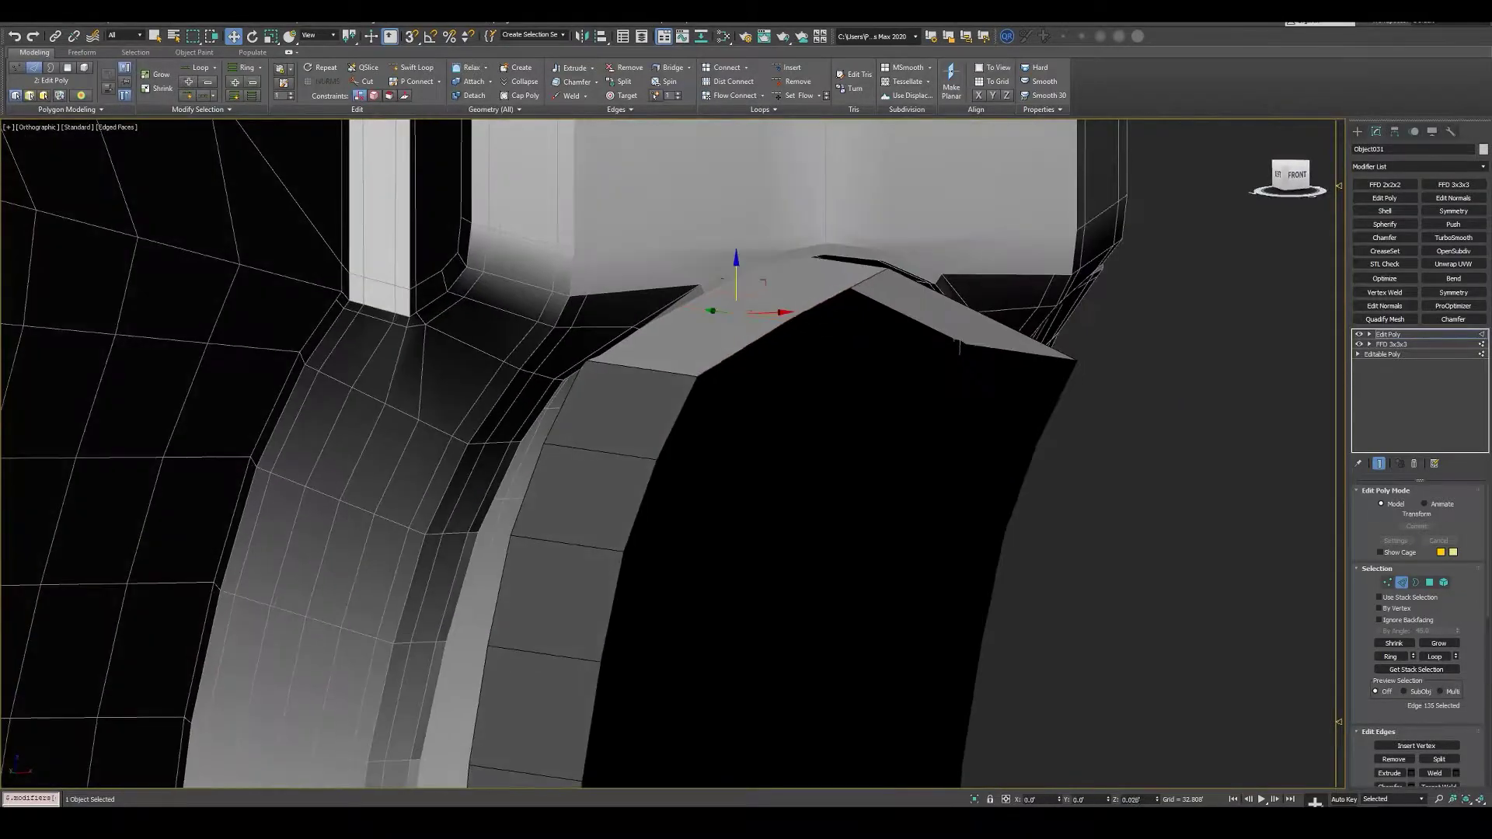
key(1)
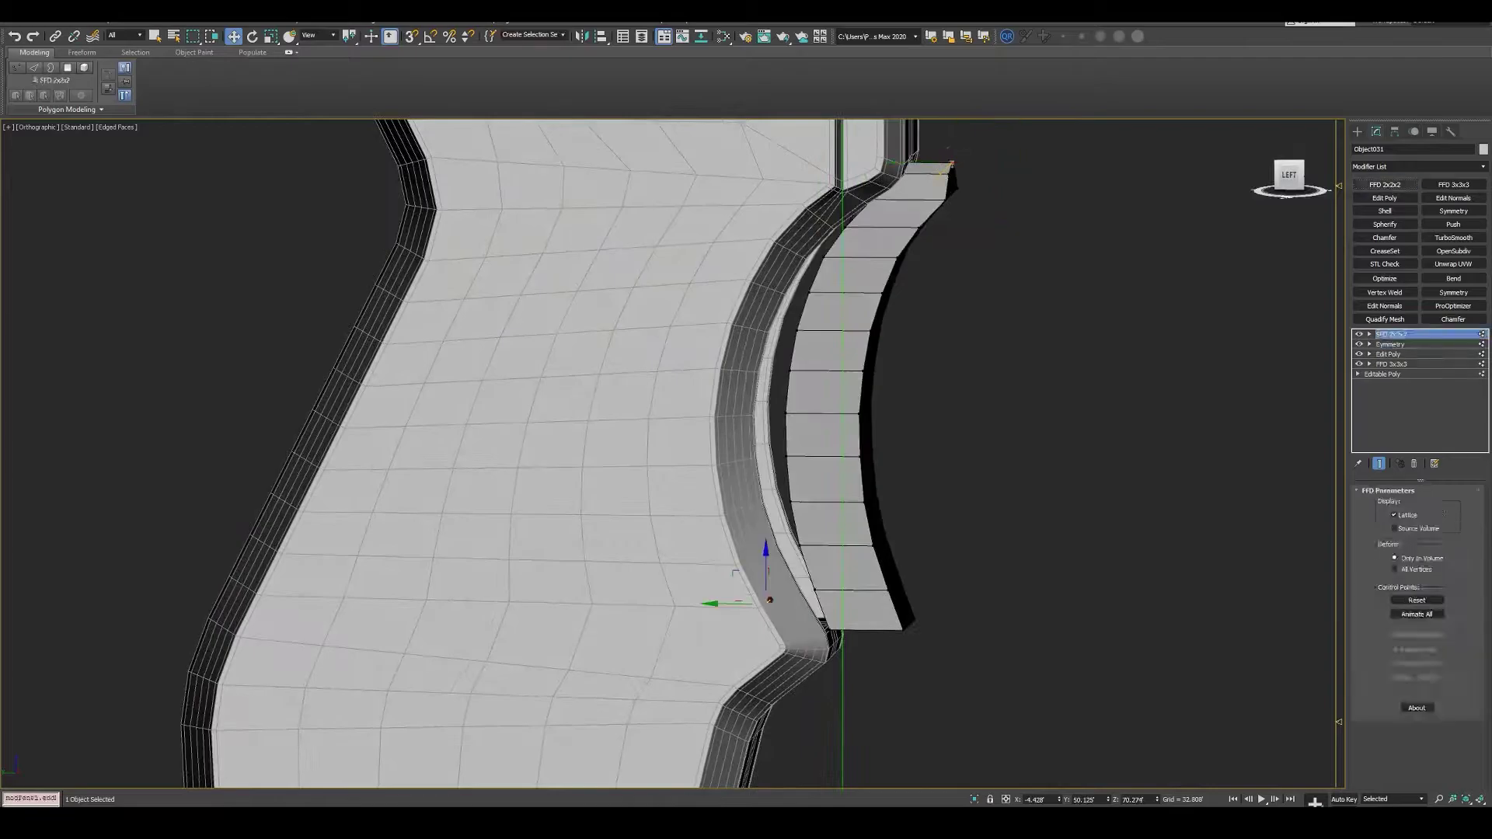
key(2)
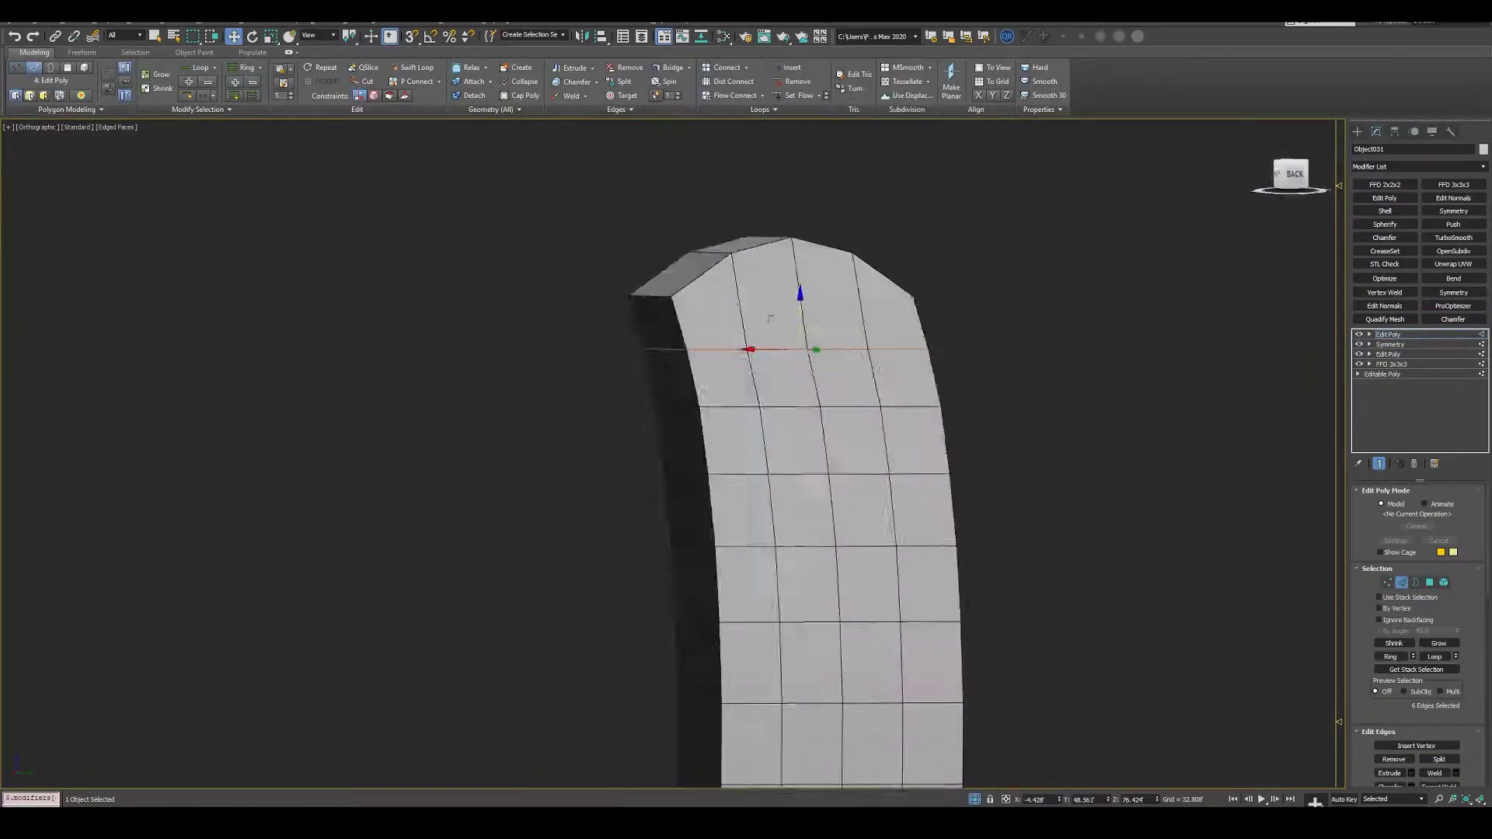
alt+middle_drag(778, 467, 840, 405)
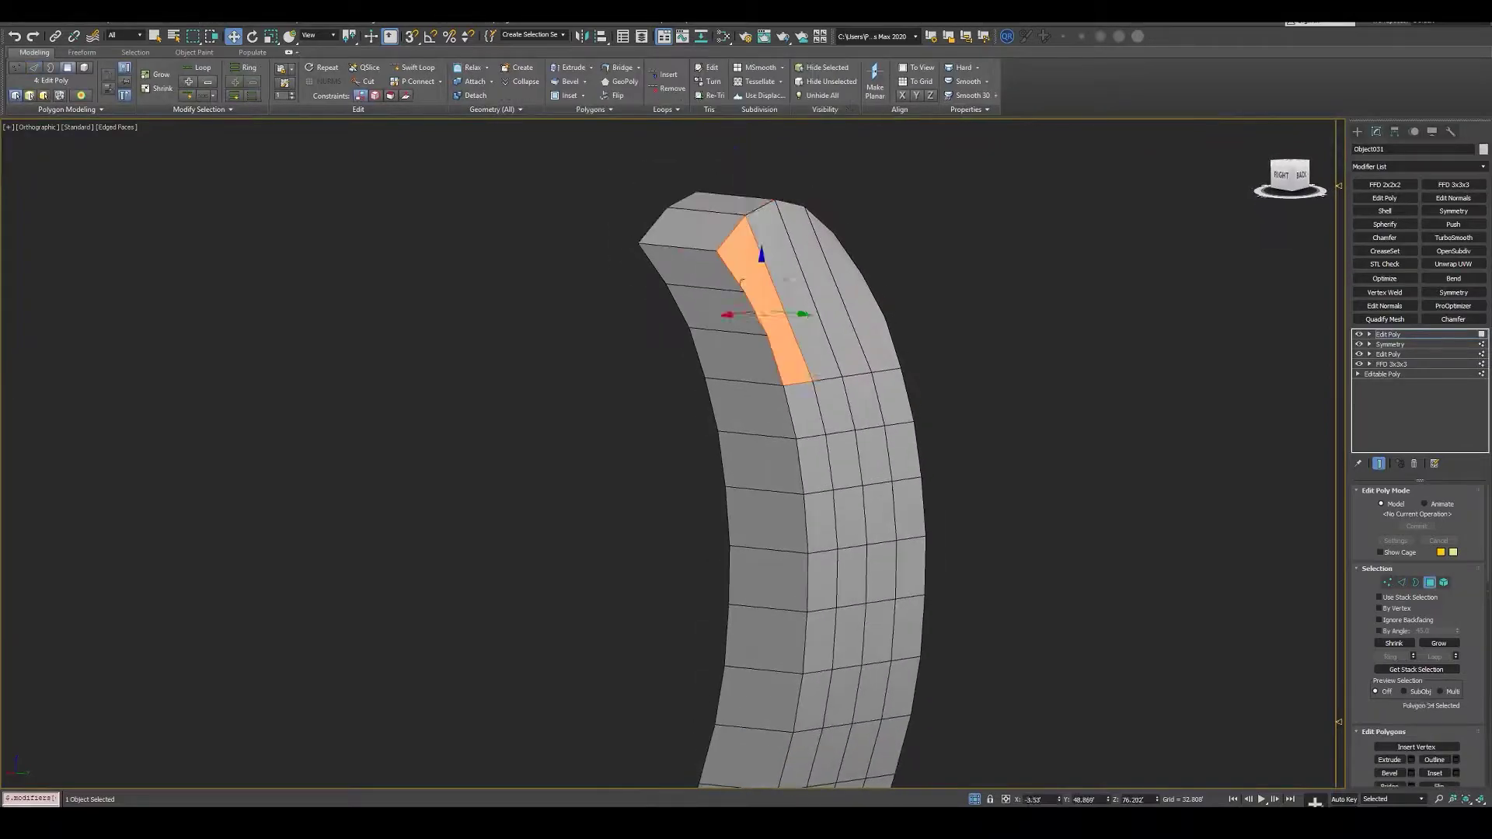
key(1)
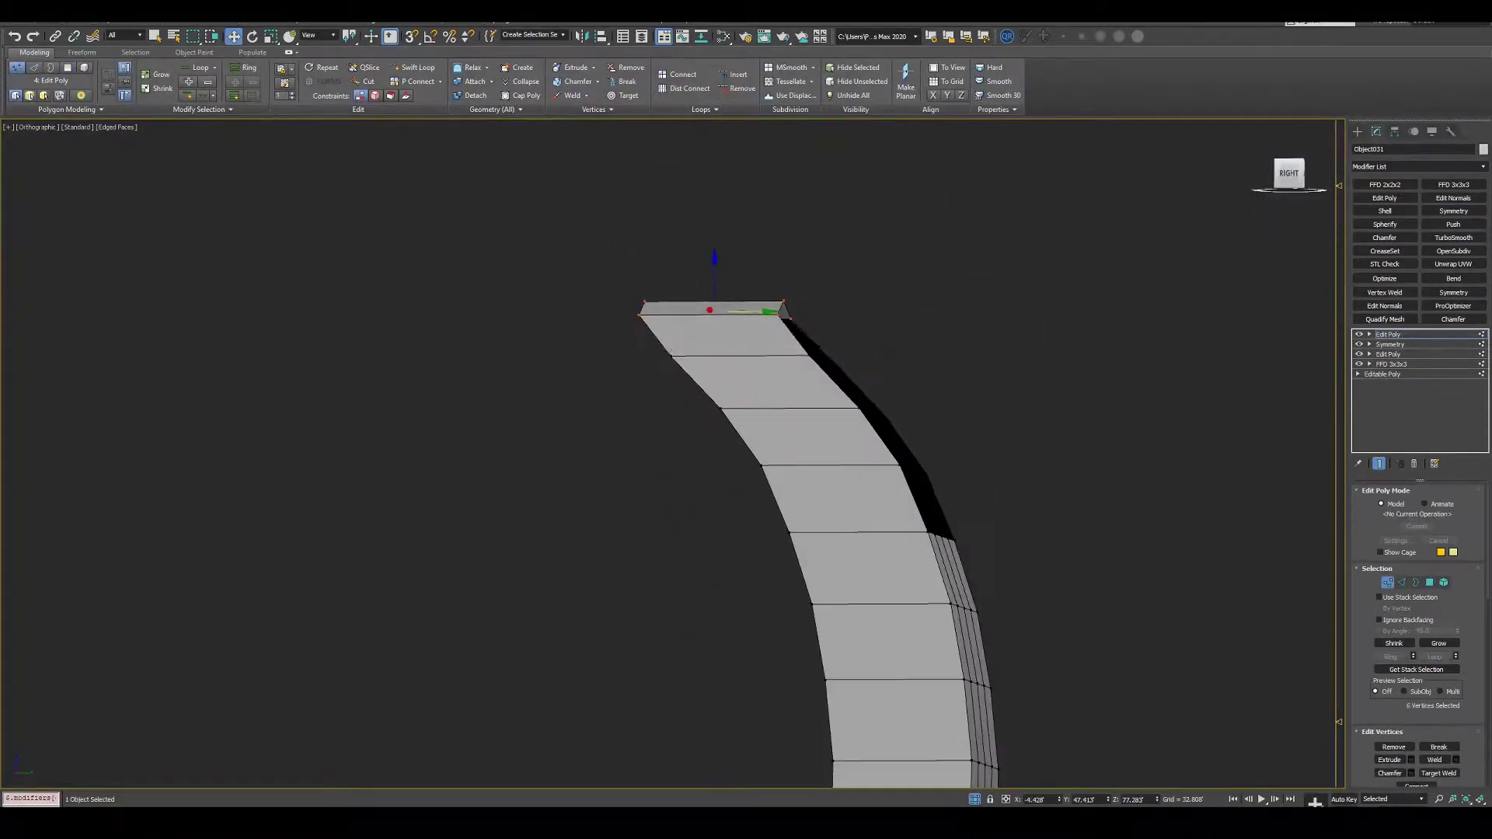
alt+middle_drag(778, 467, 840, 436)
- Draw a new Line spline outline in the left view beside the trim
key(l)
right_click(941, 396)
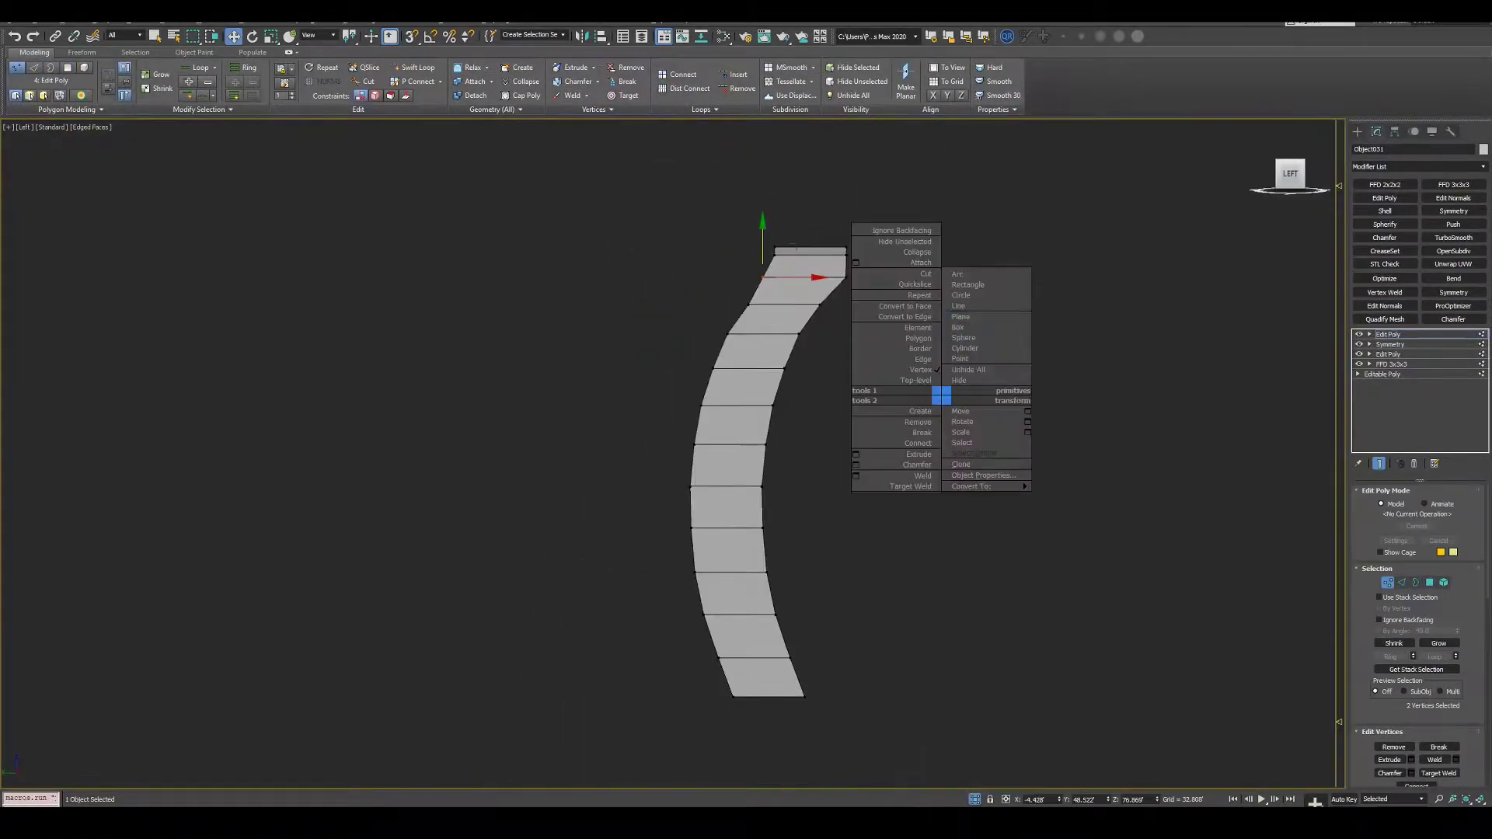
click(958, 306)
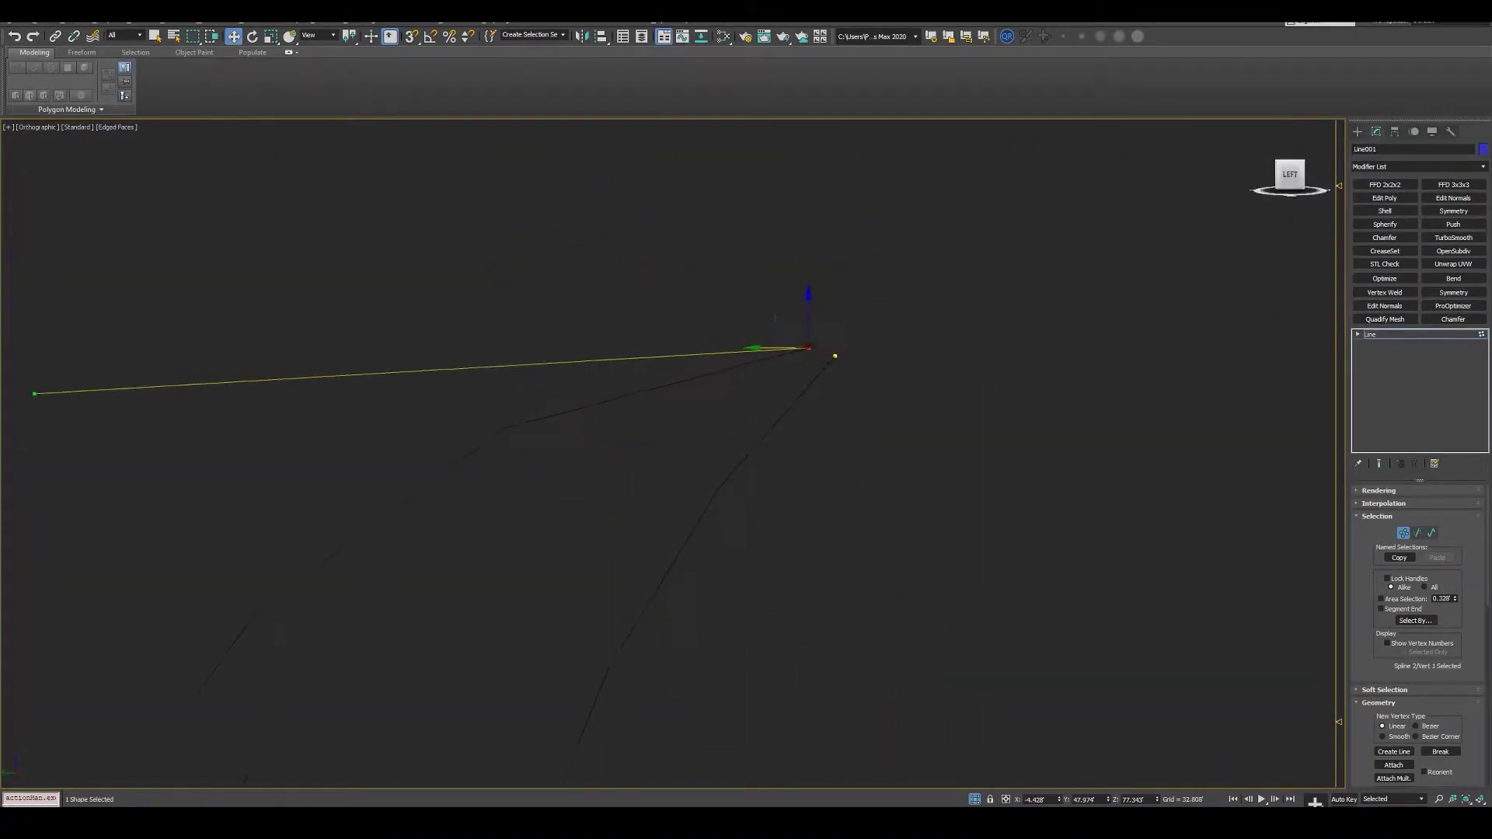
right_click(899, 387)
click(950, 304)
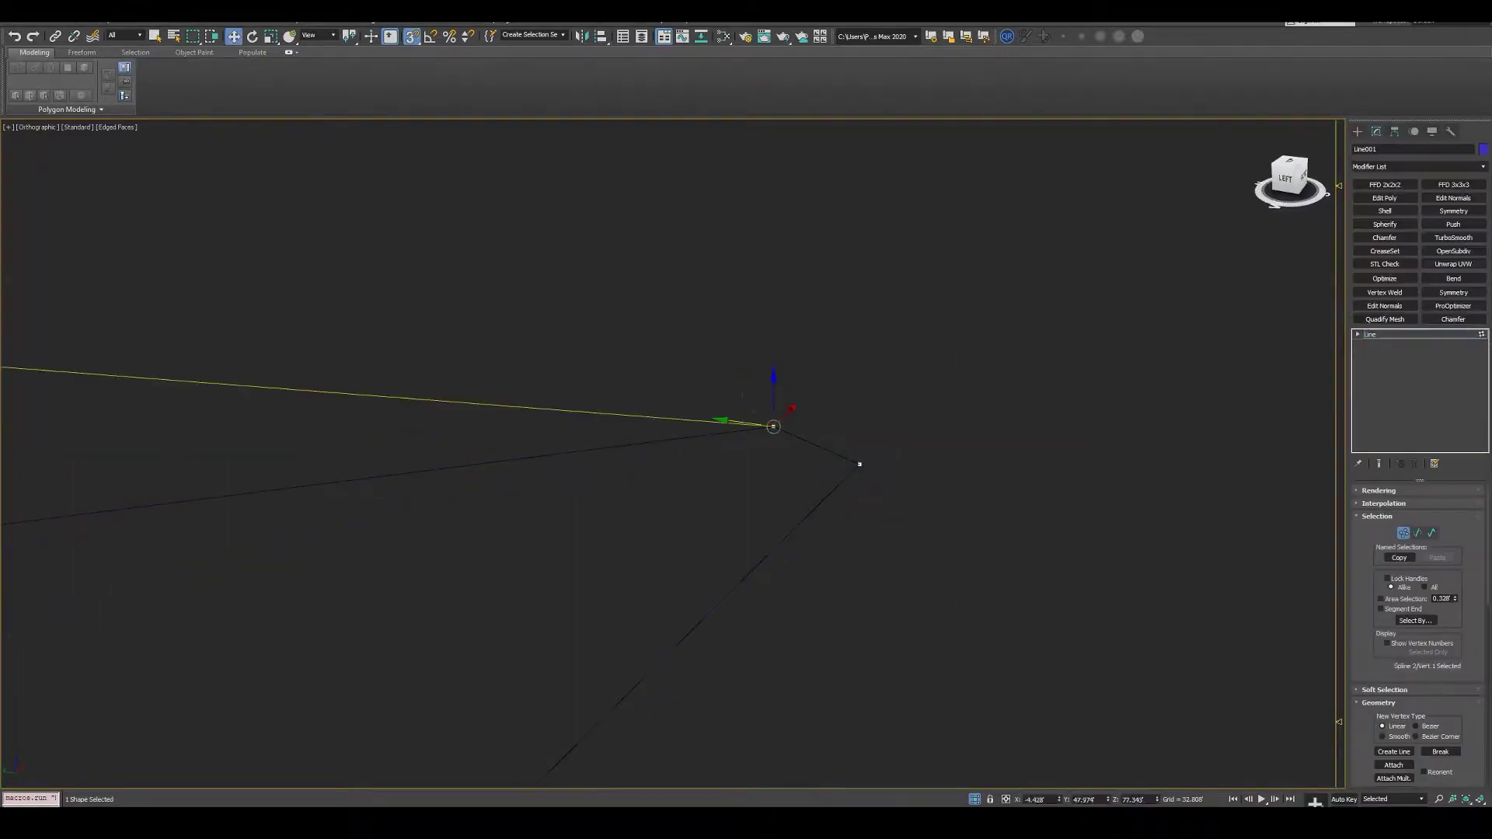
- Make the spline segment straight and connect its two open ends
right_click(972, 423)
click(916, 506)
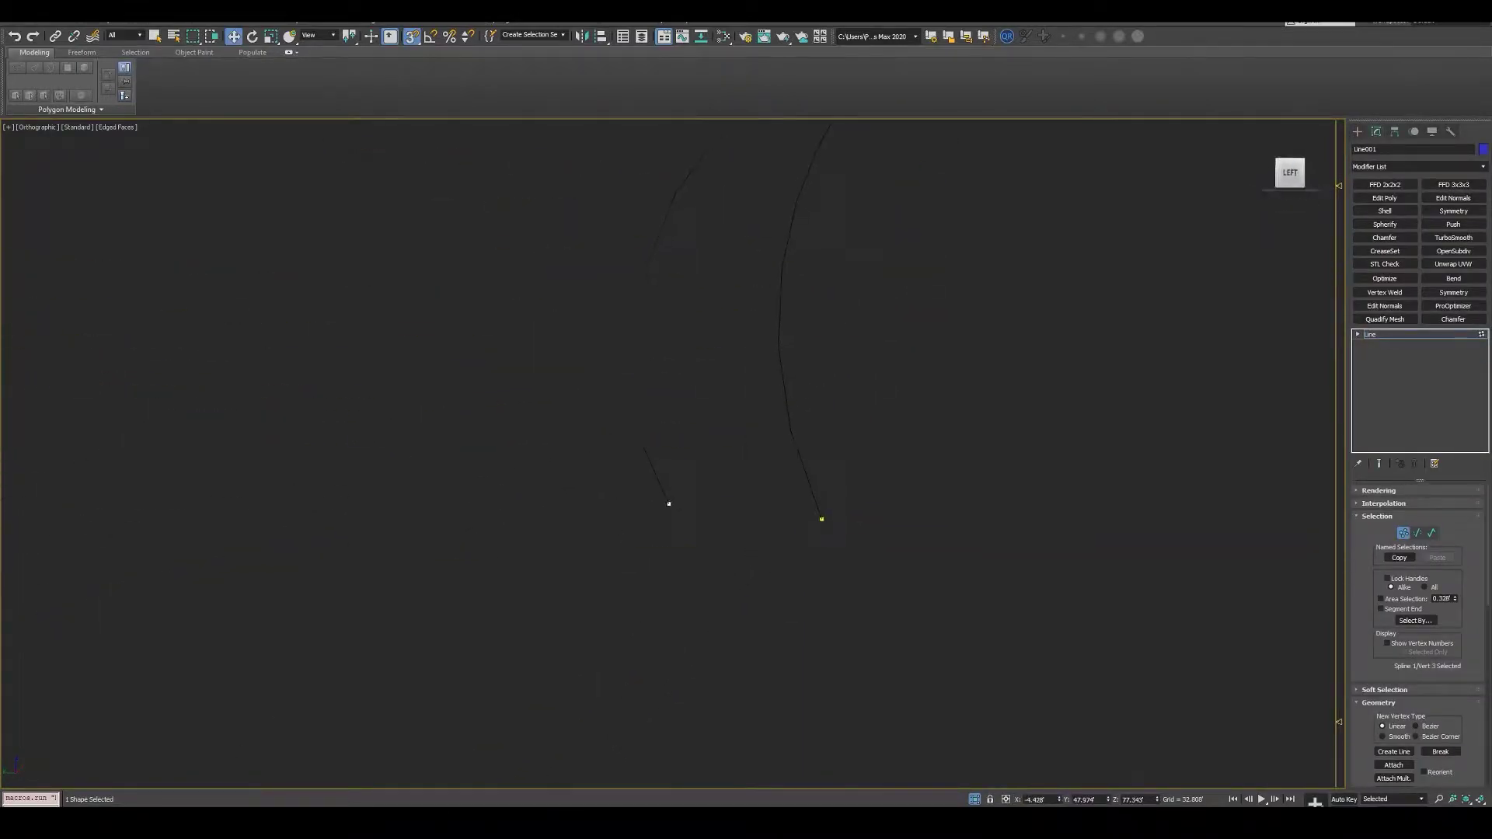
right_click(973, 420)
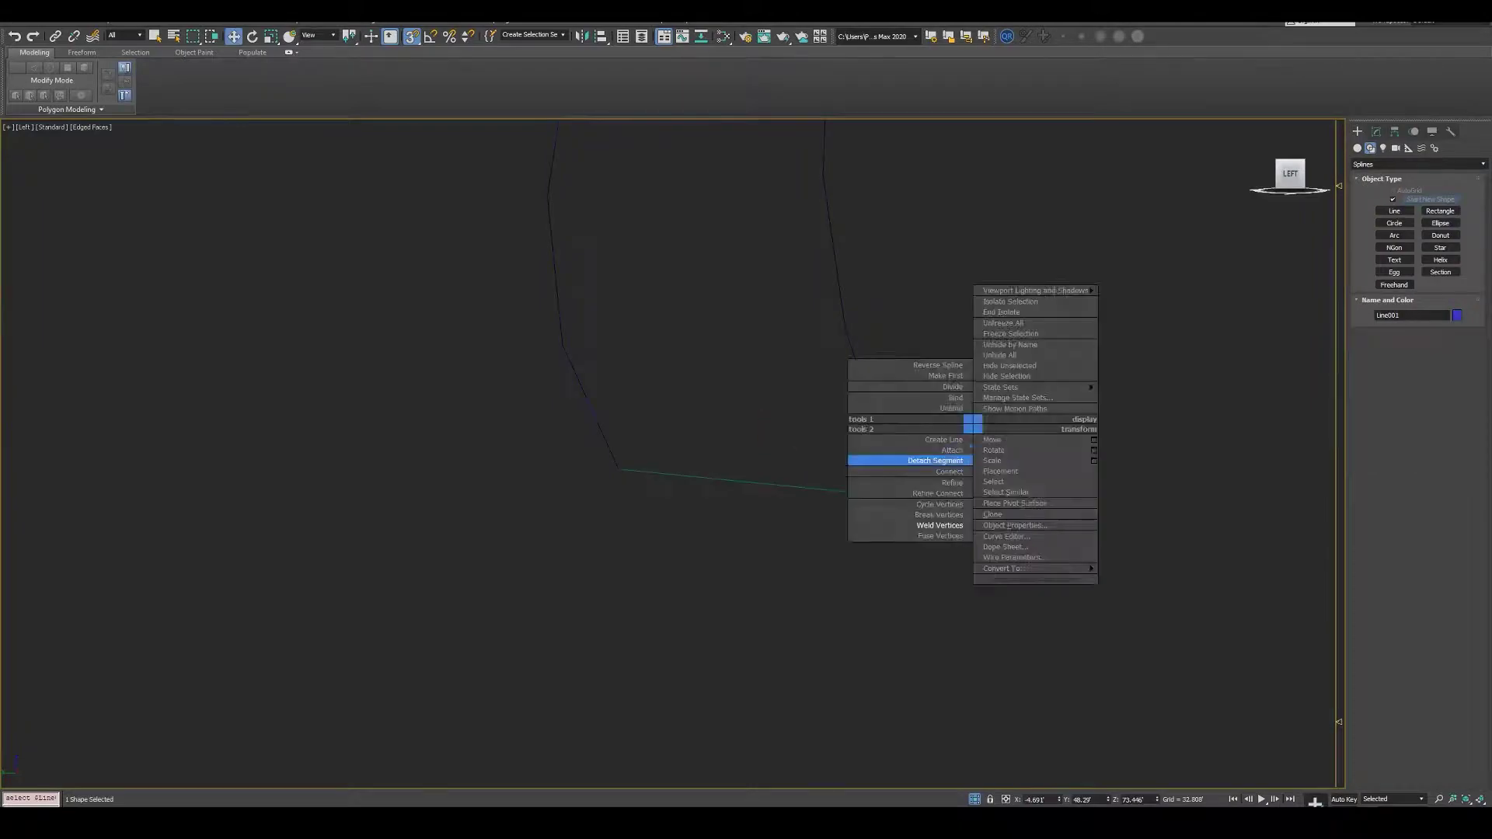
click(905, 426)
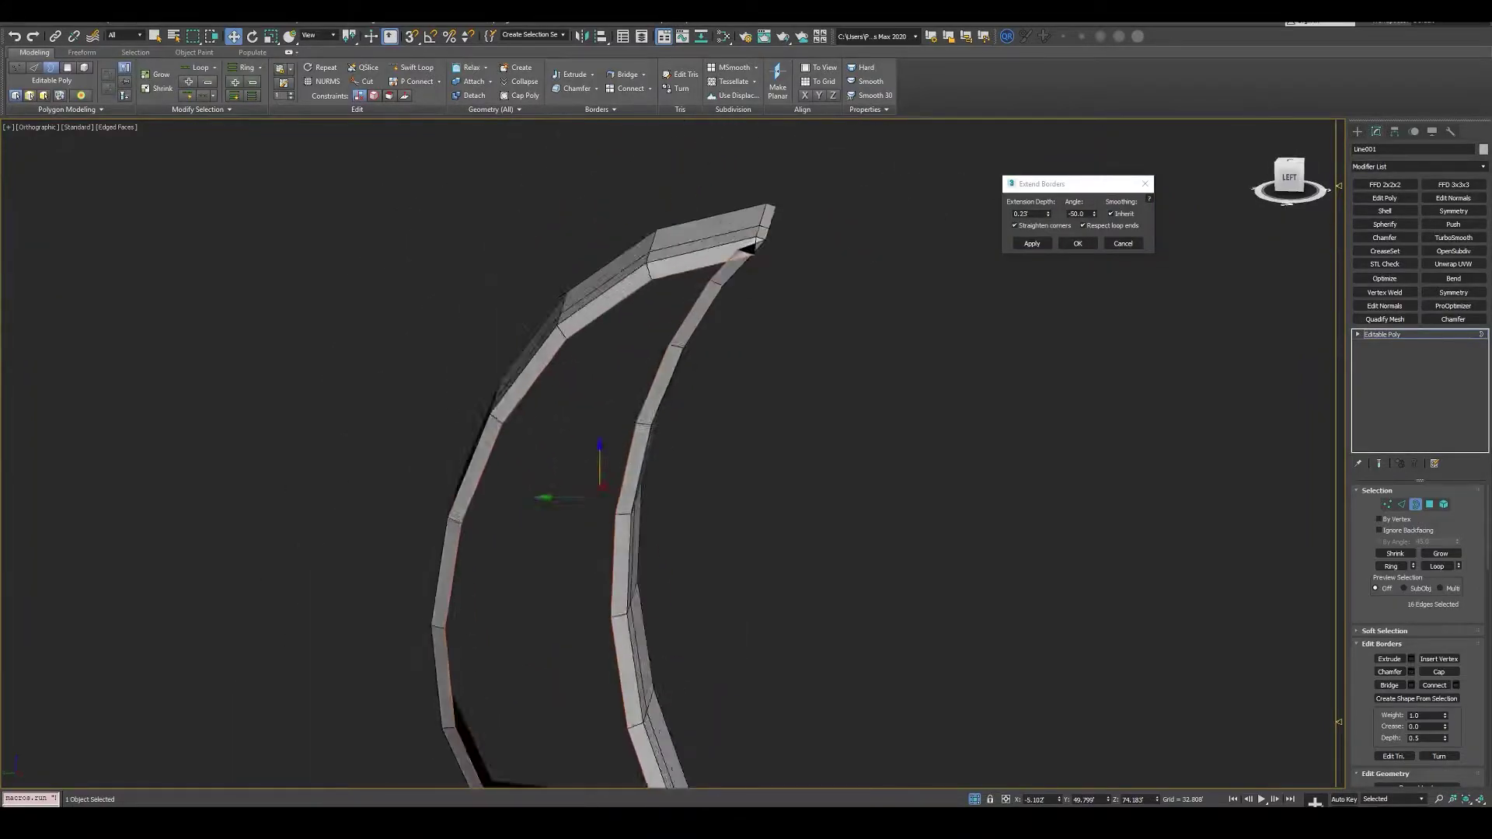
- Select the curved strip's top corner edges and chamfer them by 0.62
key(1)
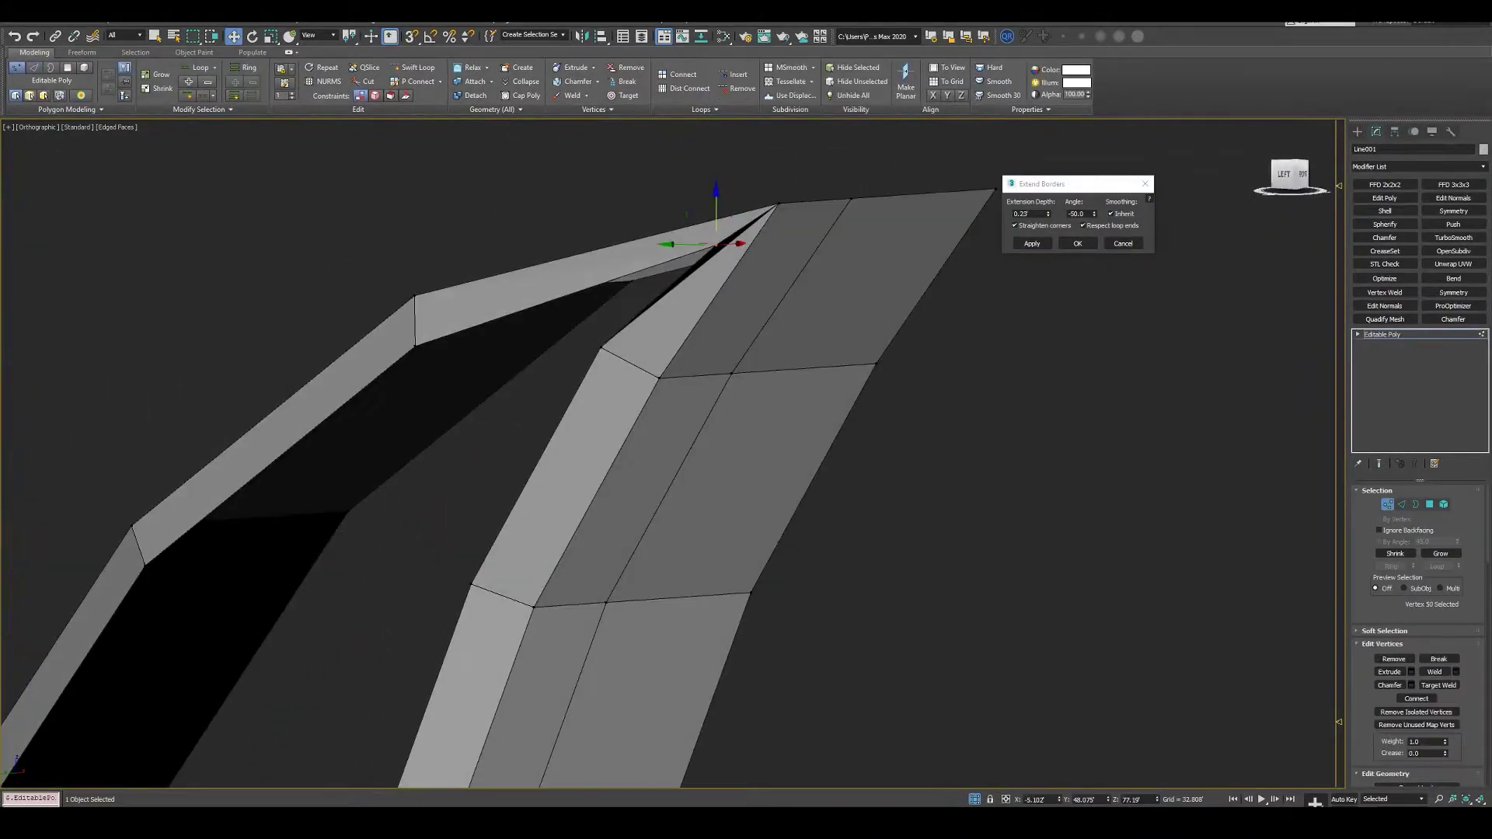
key(3)
key(1)
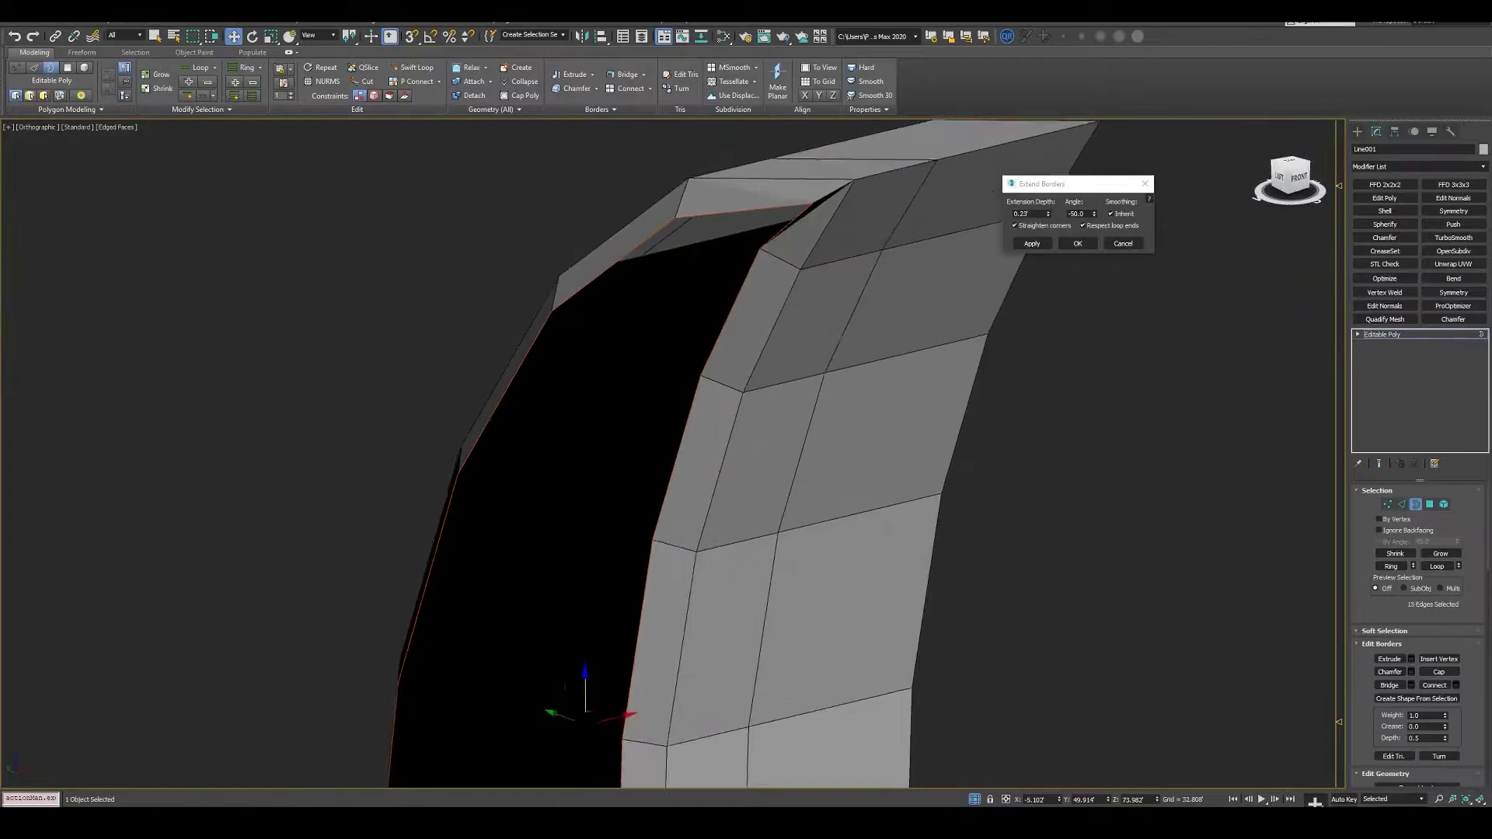
key(l)
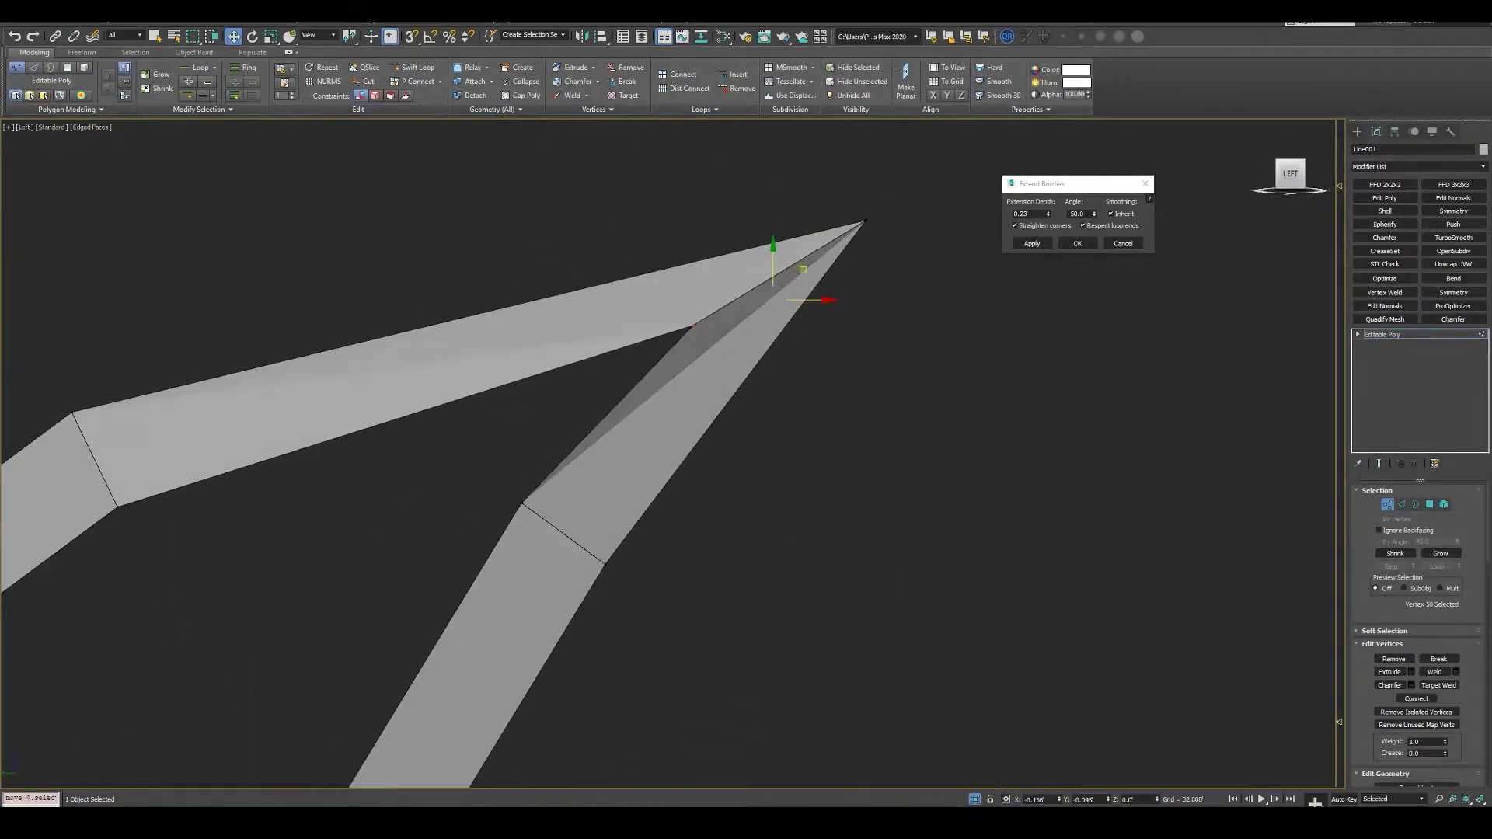
key(3)
key(l)
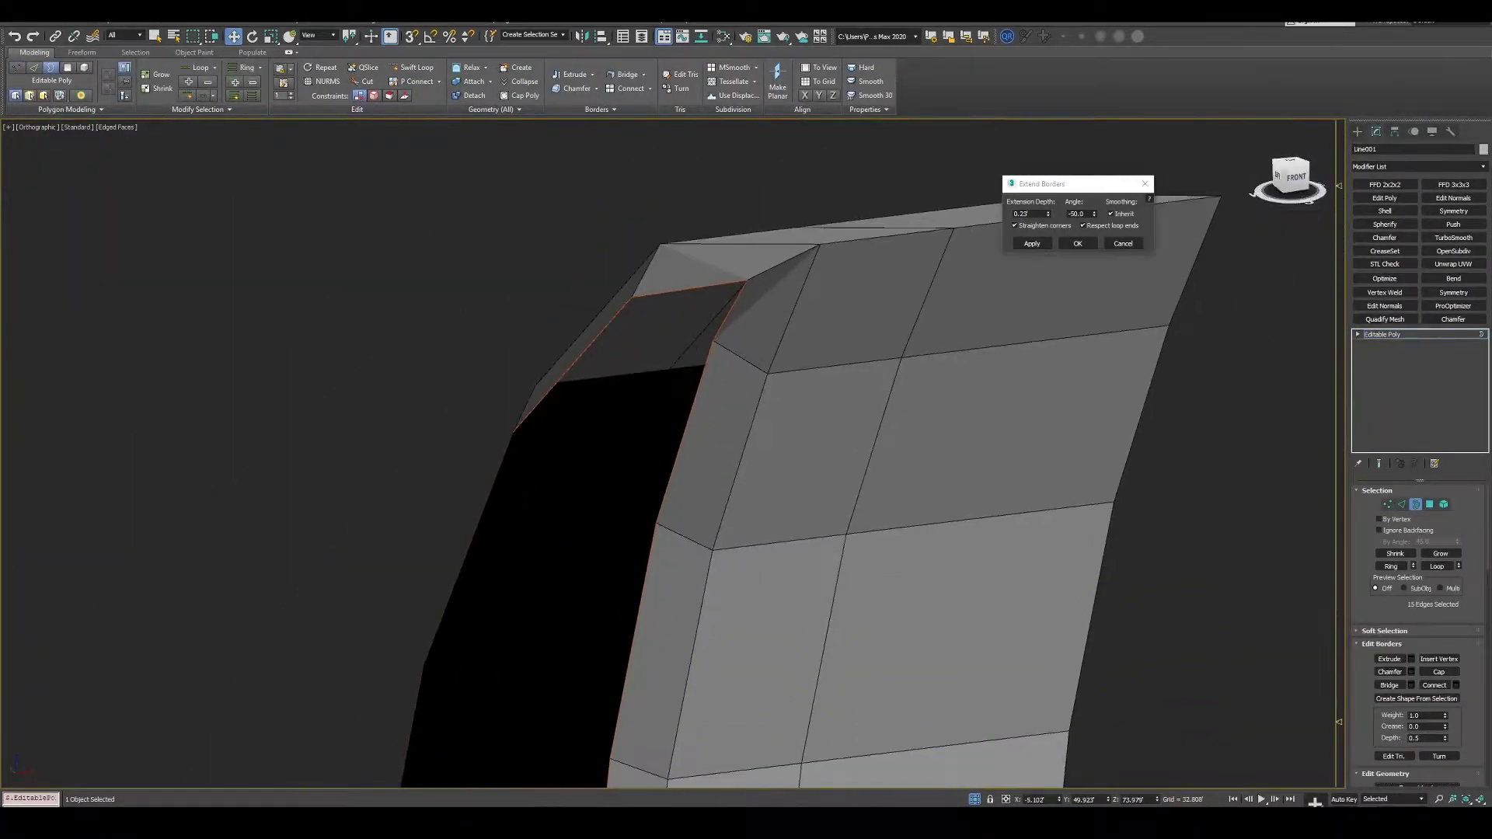
key(1)
text(2)
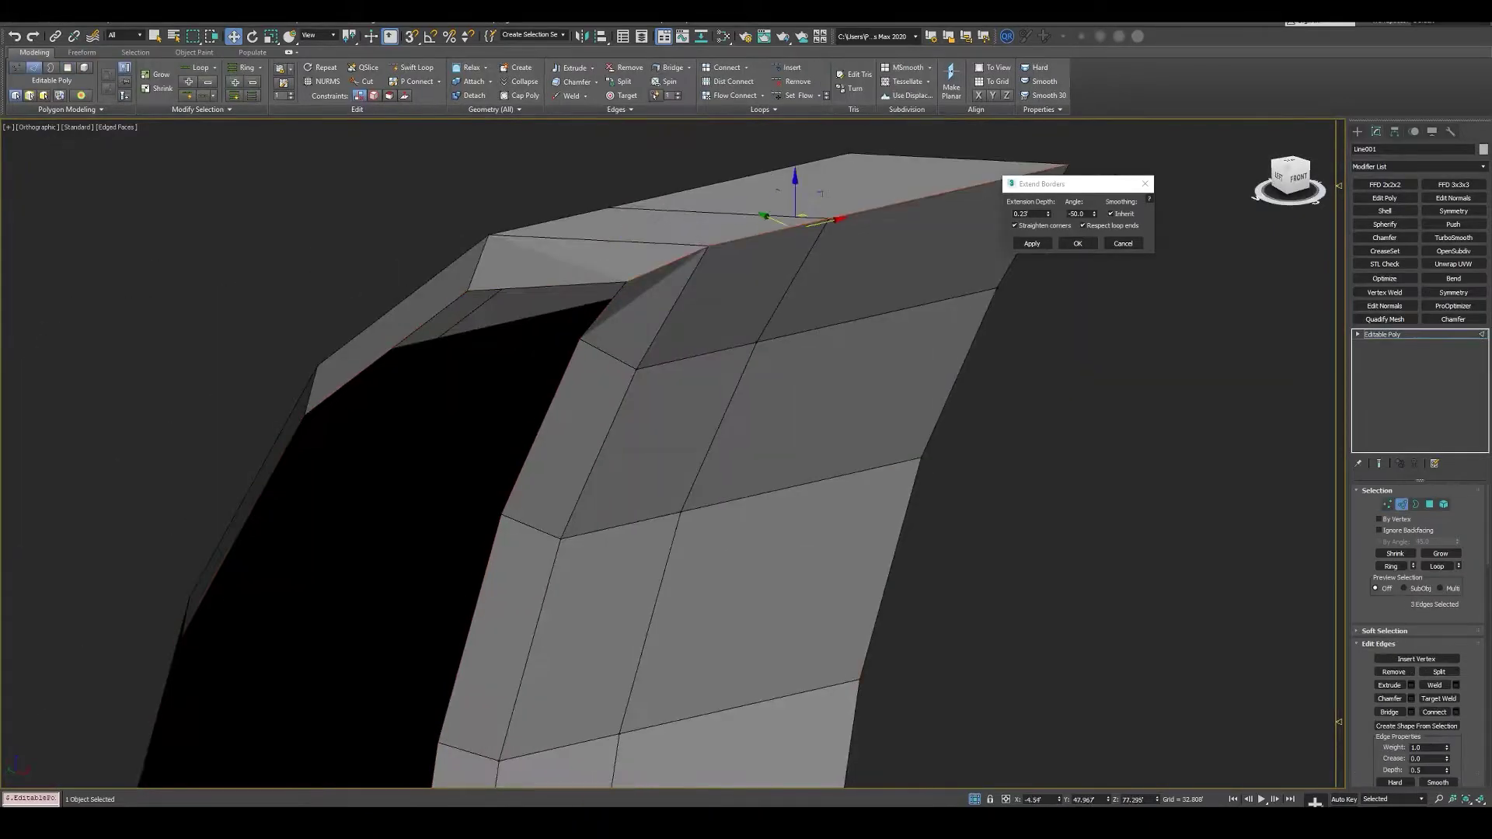
text(0.62)
key(Return)
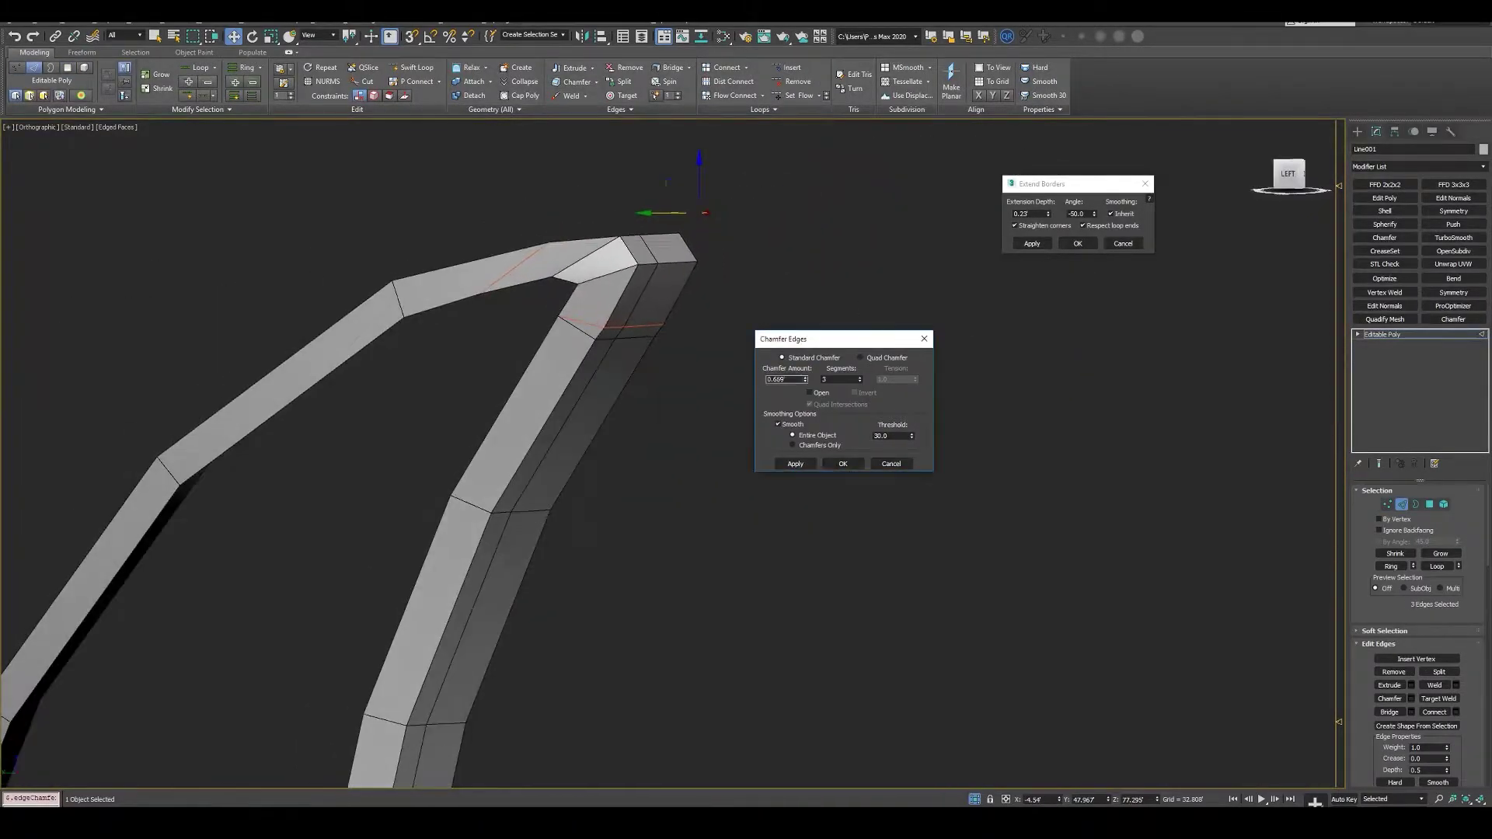
key(Escape)
- Adjust the strip's corner vertex and check the rounded end from an angle
key(l)
key(1)
click(616, 324)
scroll(606, 315, up, 4)
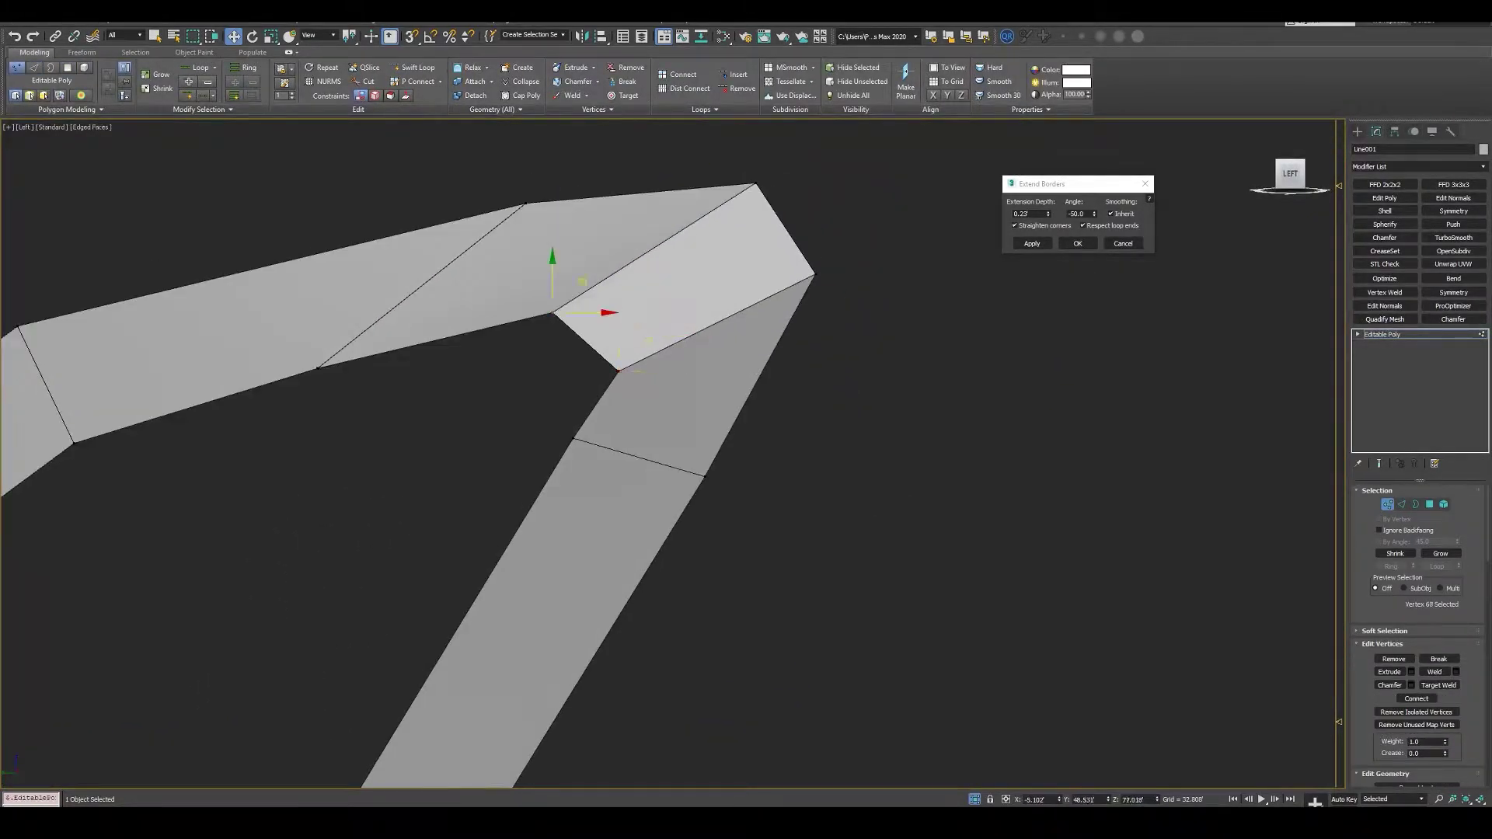
alt+middle_drag(477, 312, 707, 247)
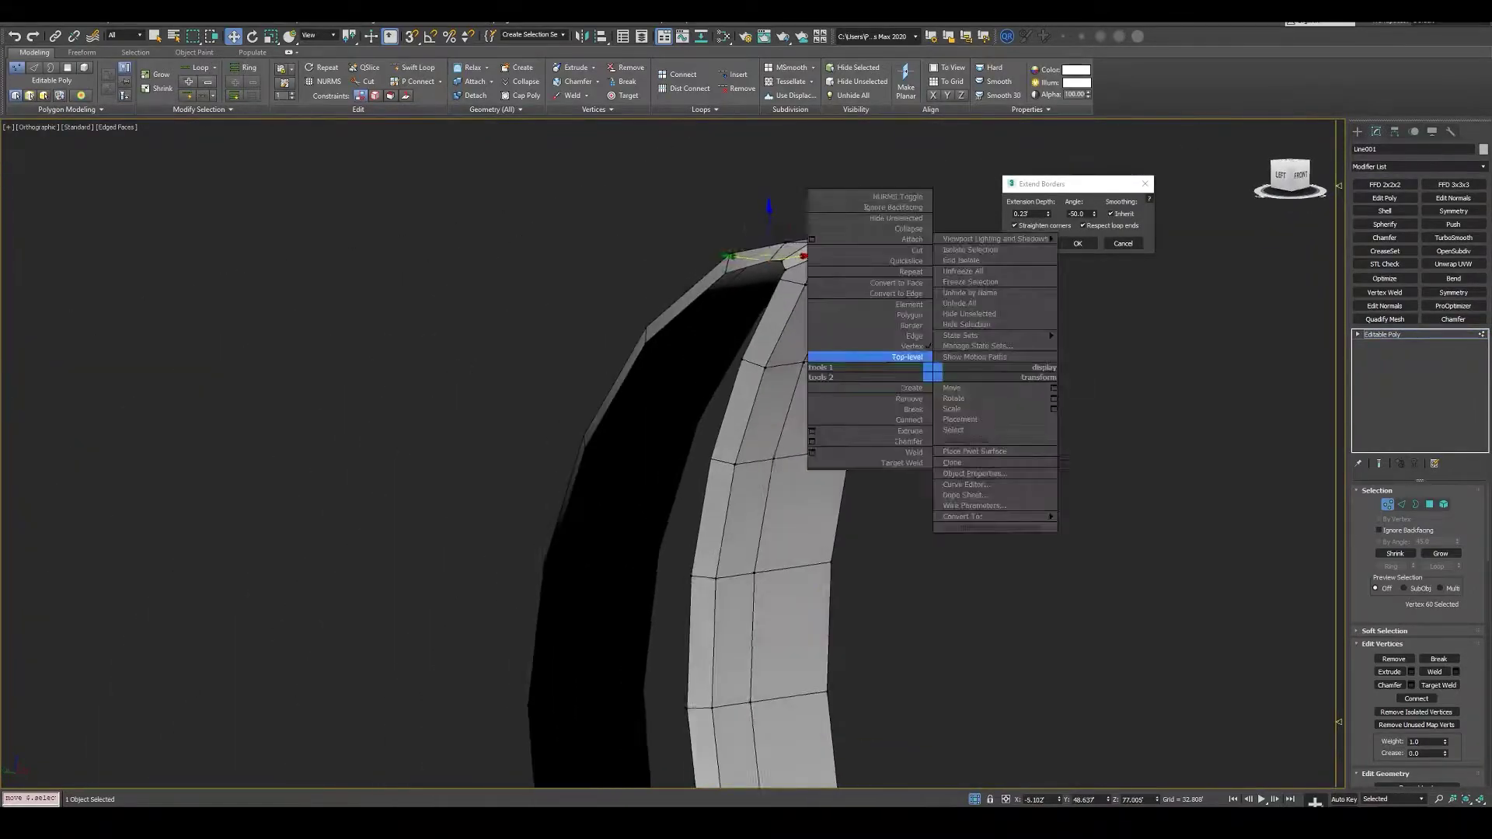
click(908, 357)
scroll(805, 389, up, 5)
scroll(805, 389, up, 3)
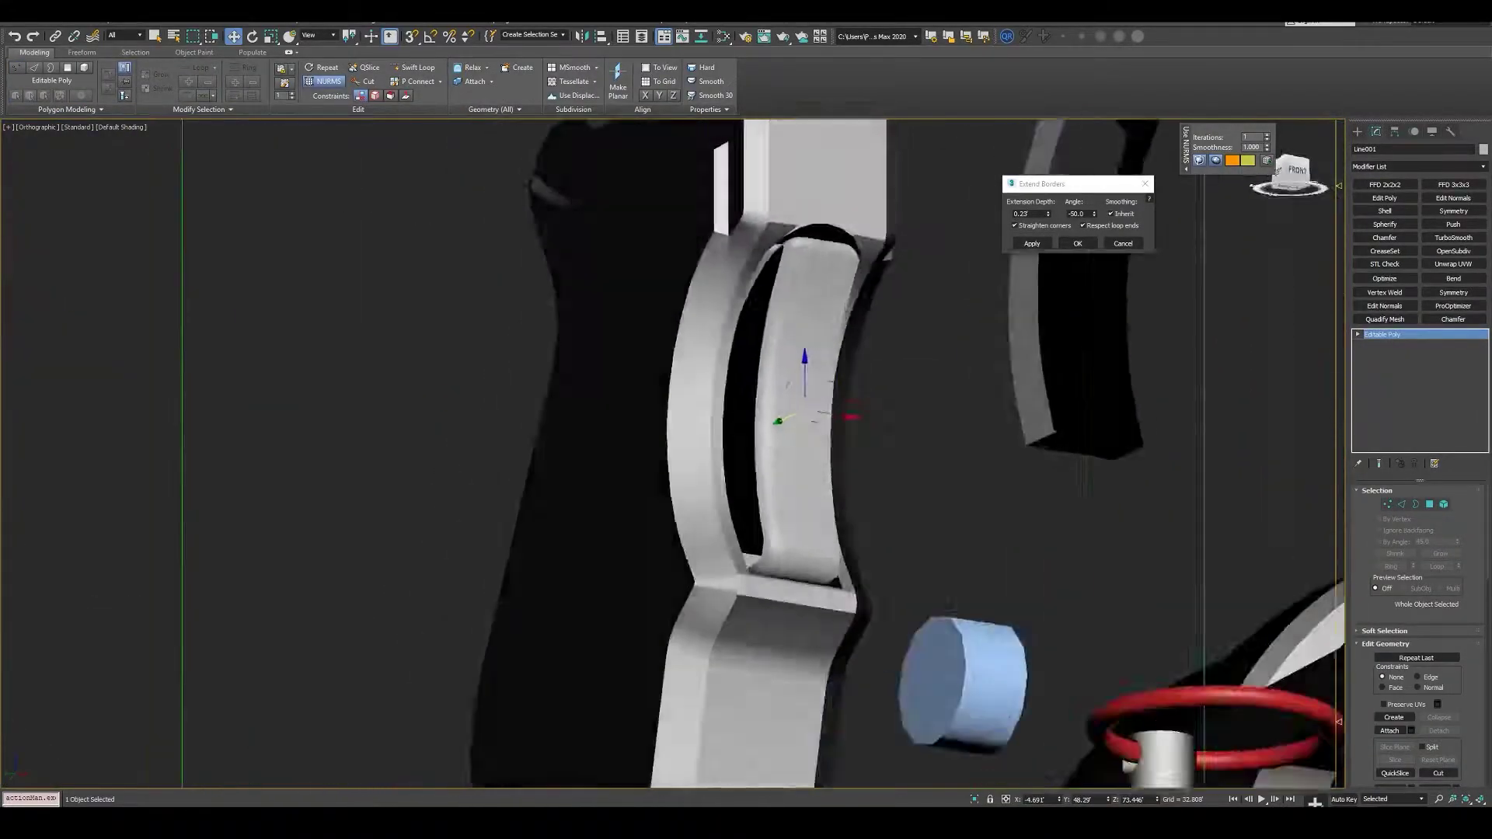
- Turn off the smoothing preview and show wireframe to inspect the strip's edges
alt+middle_drag(746, 450, 824, 435)
key(ctrl+BackSpace)
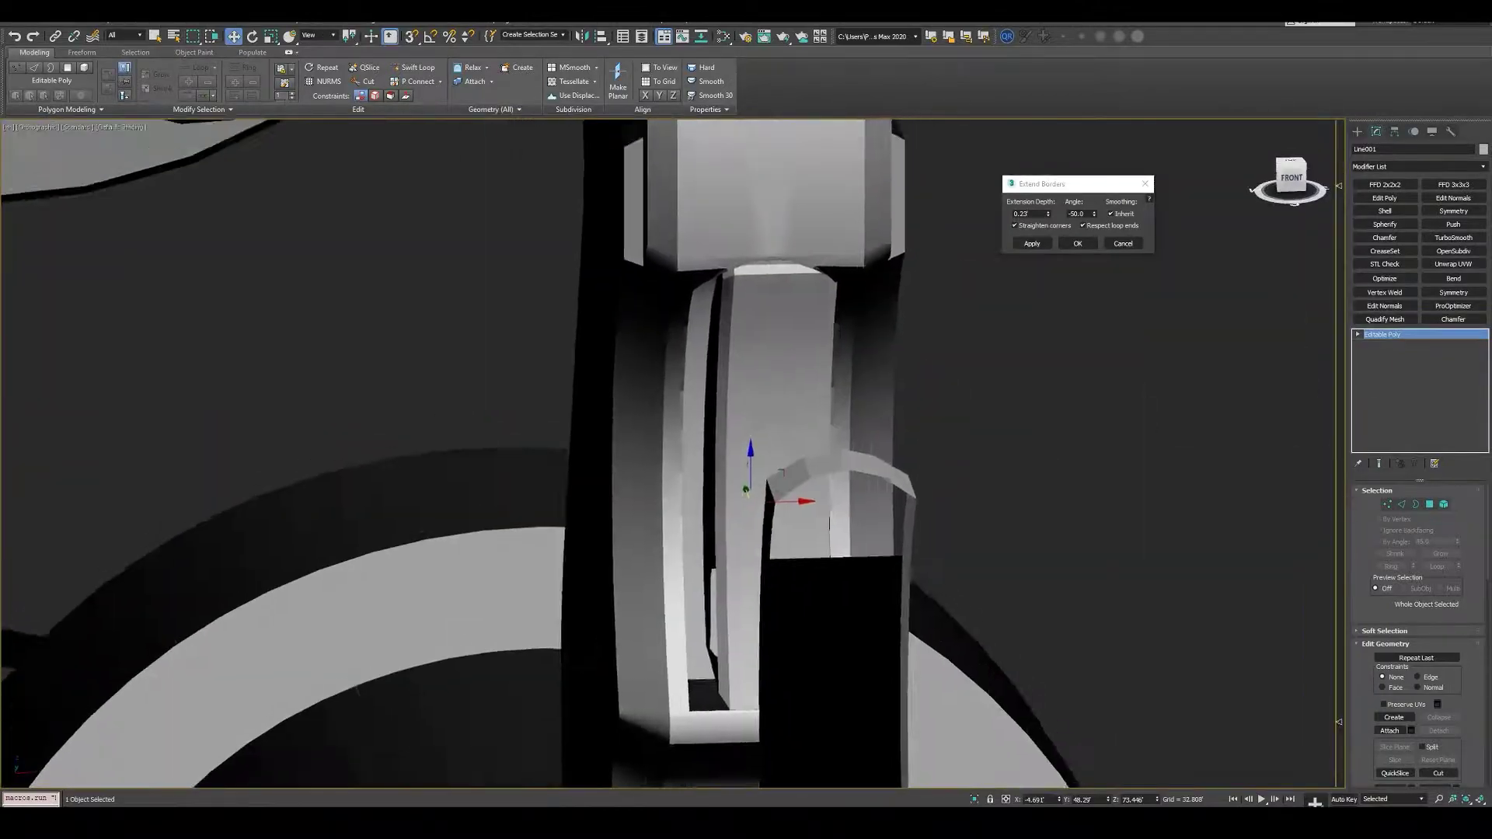
key(F4)
key(3)
mouse_move(746, 466)
middle_down()
mouse_move(747, 418)
mouse_move(777, 404)
mouse_move(746, 467)
mouse_move(839, 404)
mouse_move(762, 444)
mouse_move(746, 419)
mouse_move(778, 435)
mouse_move(715, 482)
mouse_move(672, 562)
middle_up()
scroll(723, 439, up, 5)
key(2)
scroll(699, 466, up, 2)
scroll(746, 451, down, 3)
- Put an FFD 3x3x3 lattice on the strip in place of the FFD 2x2x2
click(701, 379)
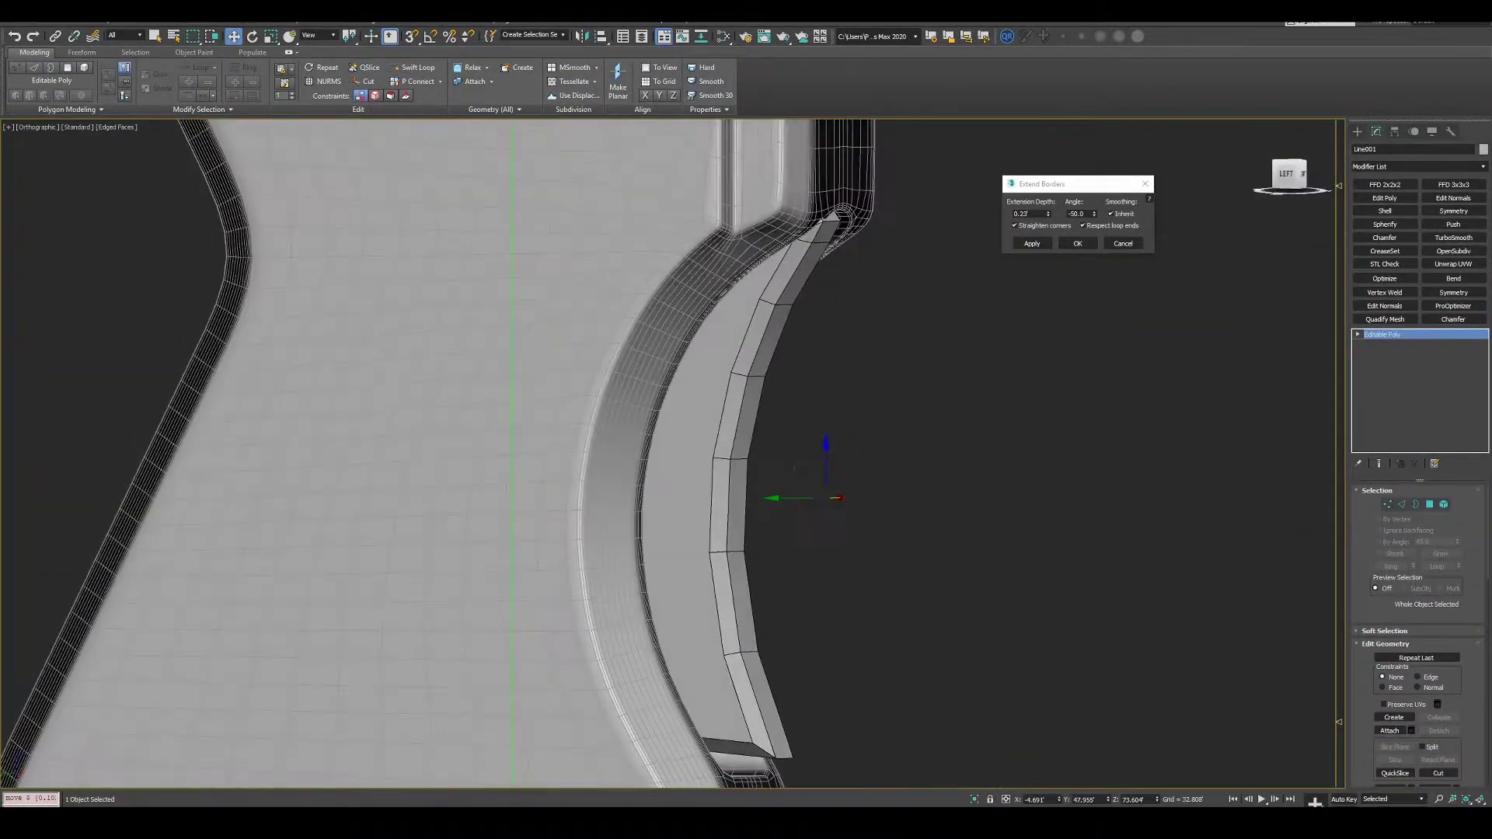
mouse_move(747, 435)
alt+middle_down()
mouse_move(778, 451)
mouse_move(809, 435)
mouse_move(778, 435)
mouse_move(777, 451)
mouse_move(808, 435)
mouse_move(778, 420)
alt+middle_up()
click(1385, 184)
scroll(673, 350, up, 5)
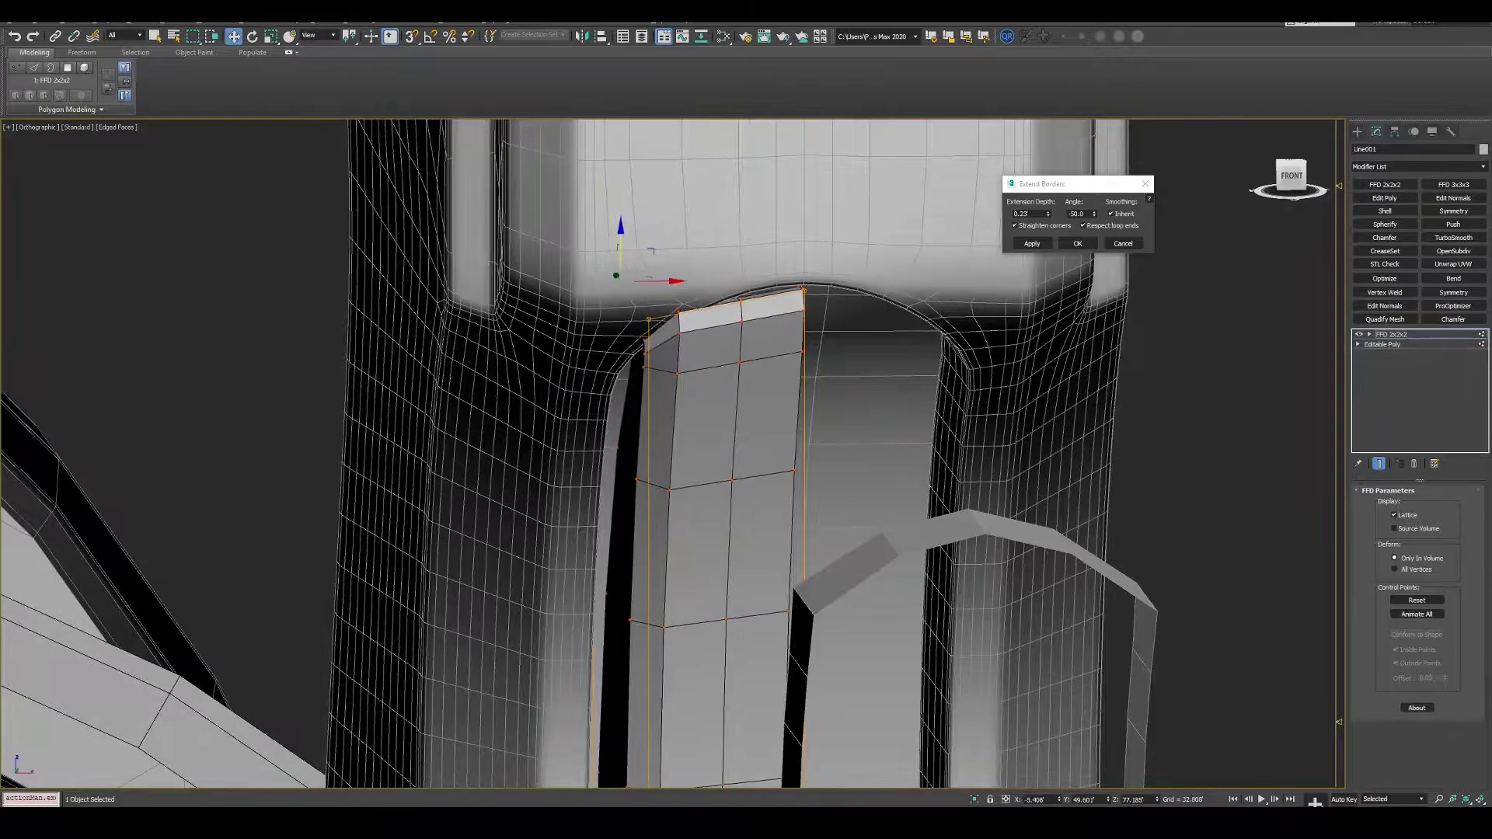
click(1454, 185)
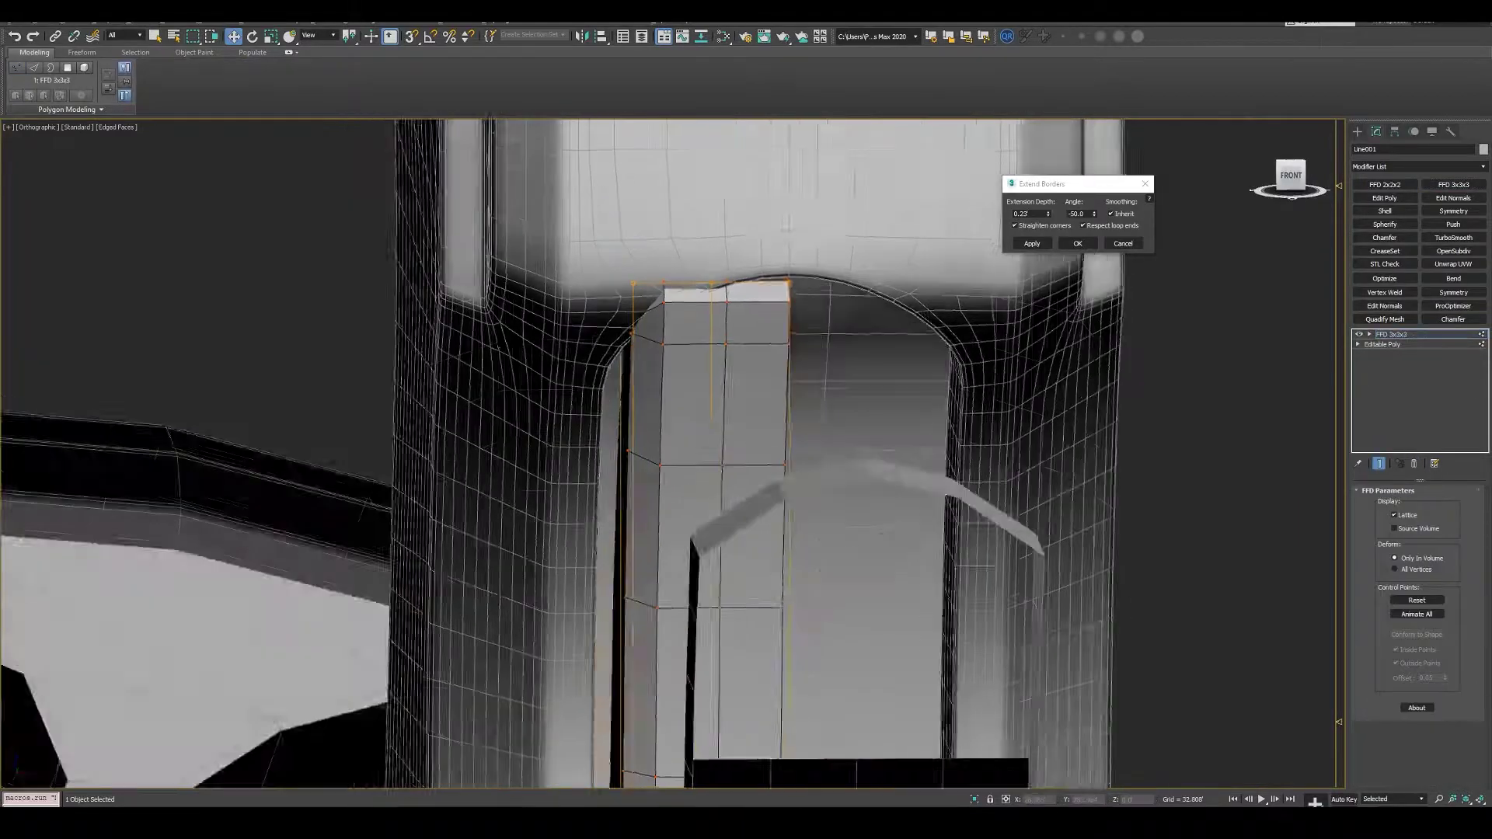
alt+middle_drag(673, 451, 692, 450)
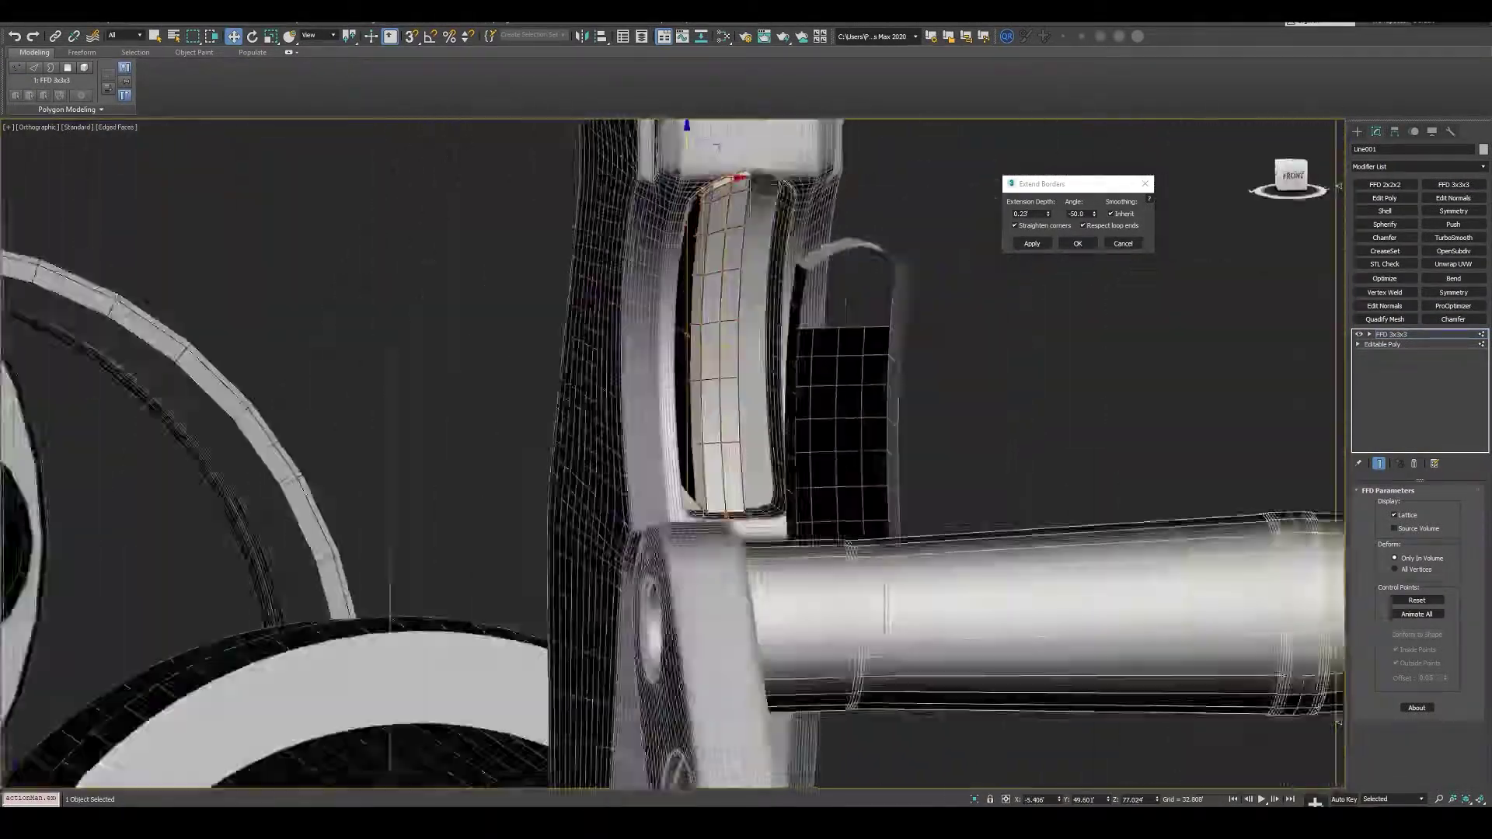
- Add Symmetry and an Edit Poly layer above the strip's FFD, undoing a trial TurboSmooth
key(alt+q)
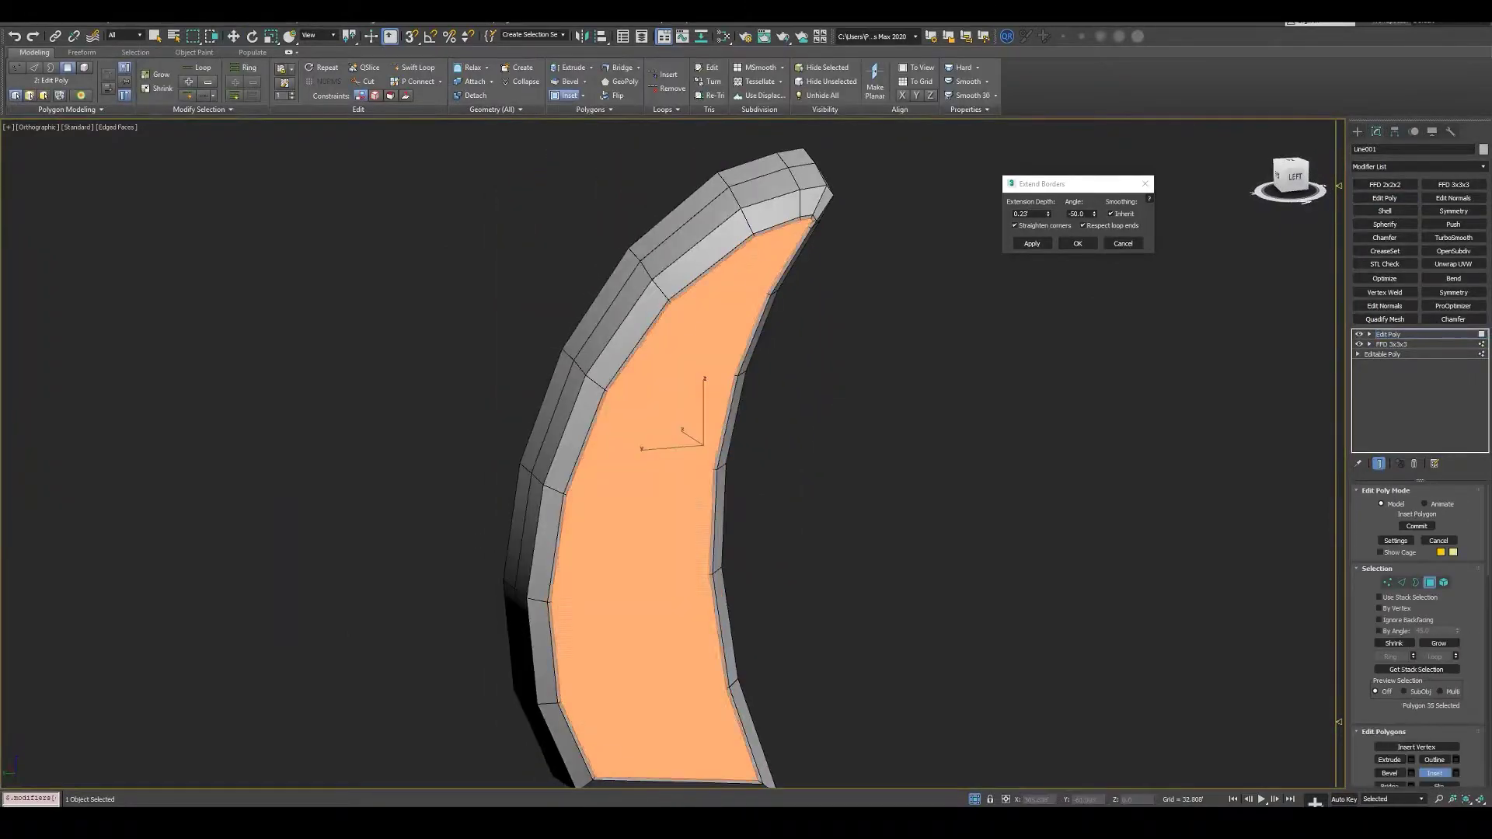
key(2)
mouse_move(673, 451)
alt+middle_down()
mouse_move(700, 265)
mouse_move(684, 311)
alt+middle_up()
click(1454, 210)
alt+middle_drag(684, 389, 707, 334)
click(1385, 198)
click(1453, 237)
key(ctrl+z)
- Cut a new edge across the strip's upper face
alt+middle_drag(784, 449, 769, 517)
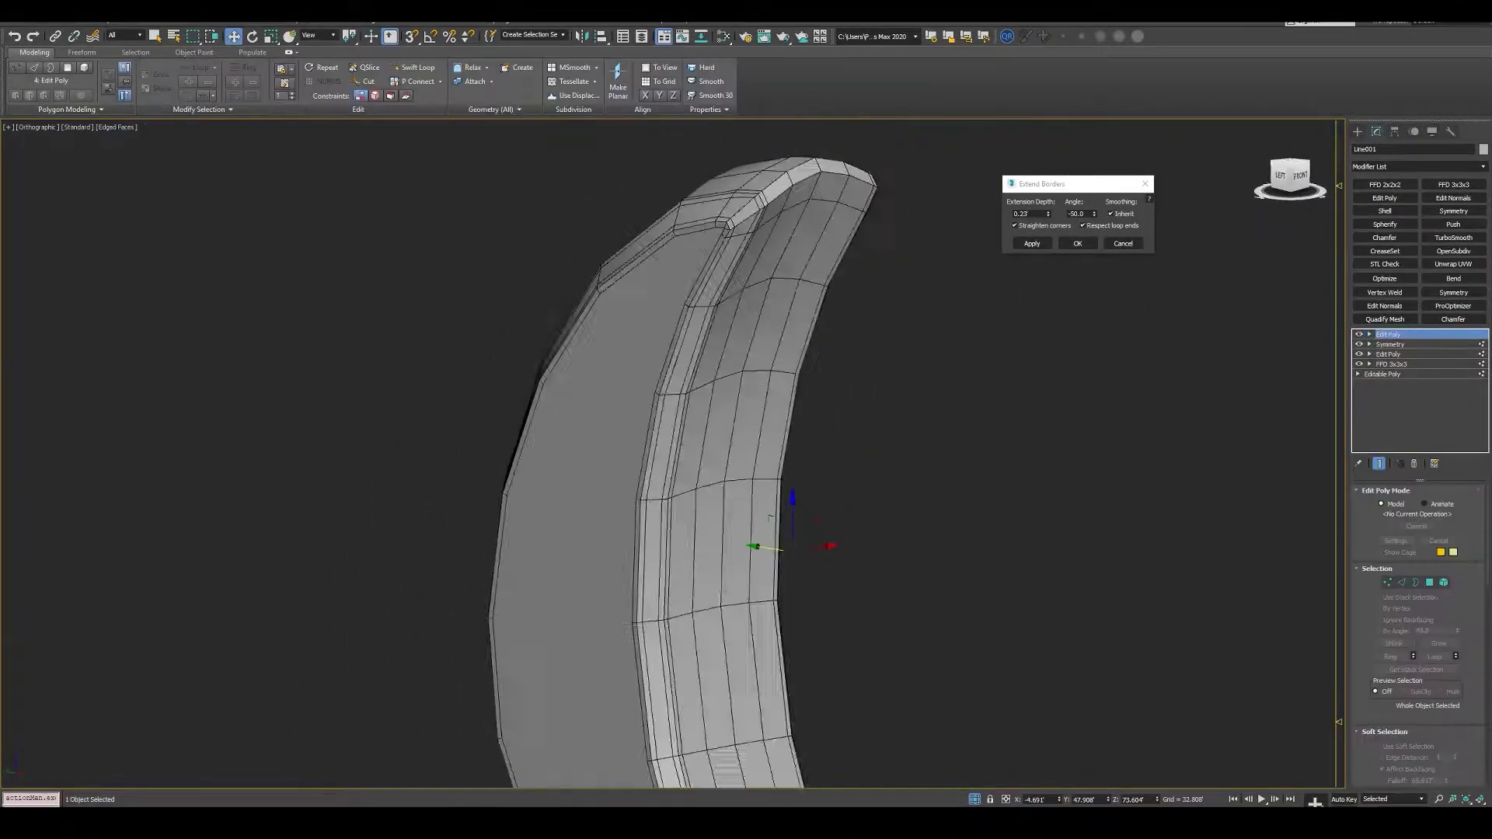
key(l)
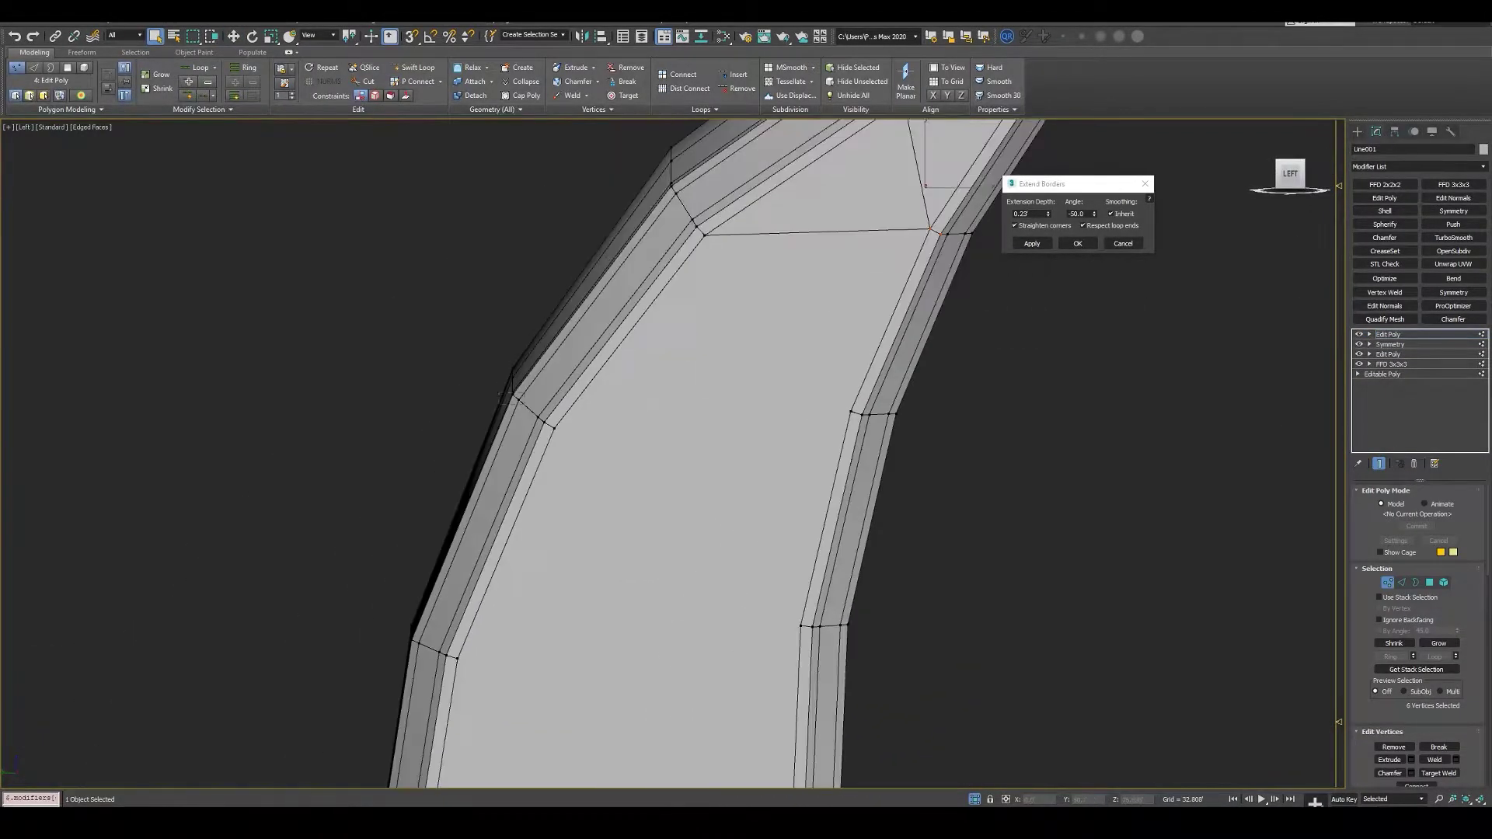
mouse_move(747, 466)
alt+middle_down()
mouse_move(828, 447)
mouse_move(770, 436)
mouse_move(785, 420)
mouse_move(731, 528)
alt+middle_up()
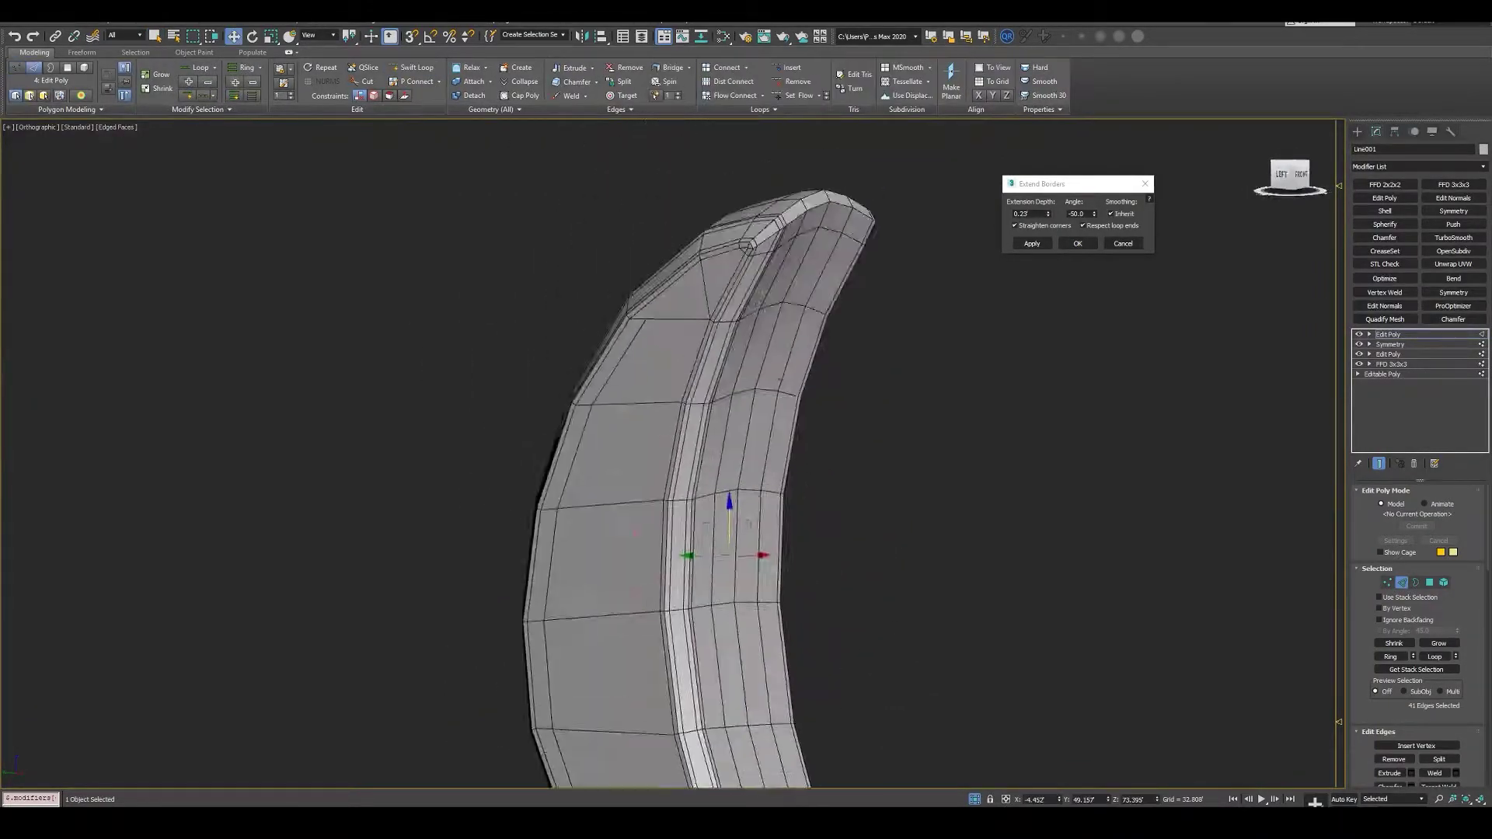
mouse_move(746, 466)
alt+middle_down()
mouse_move(855, 435)
mouse_move(700, 498)
alt+middle_up()
key(4)
key(1)
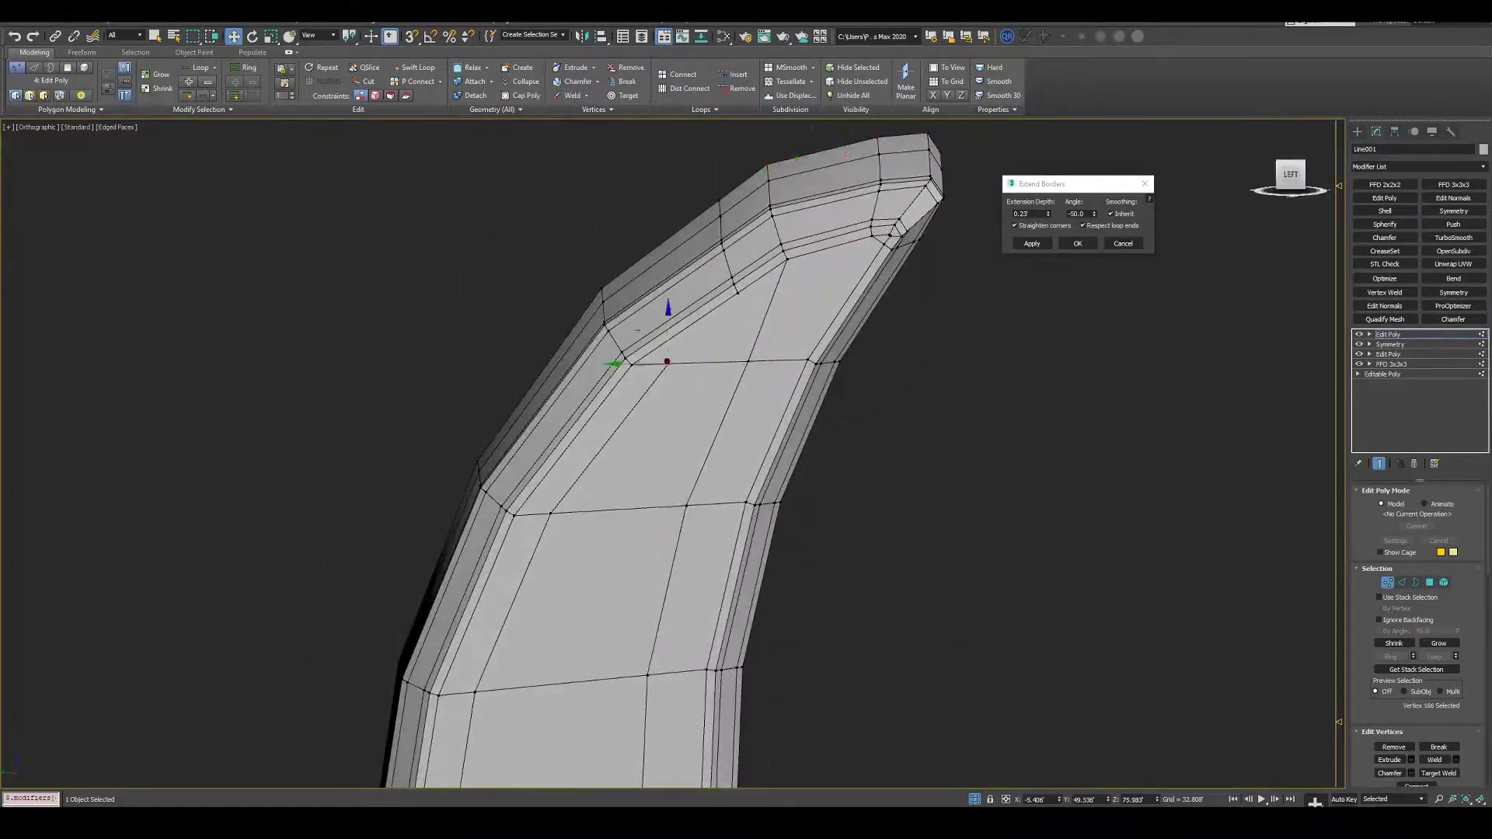
key(alt+c)
alt+middle_drag(637, 330, 652, 381)
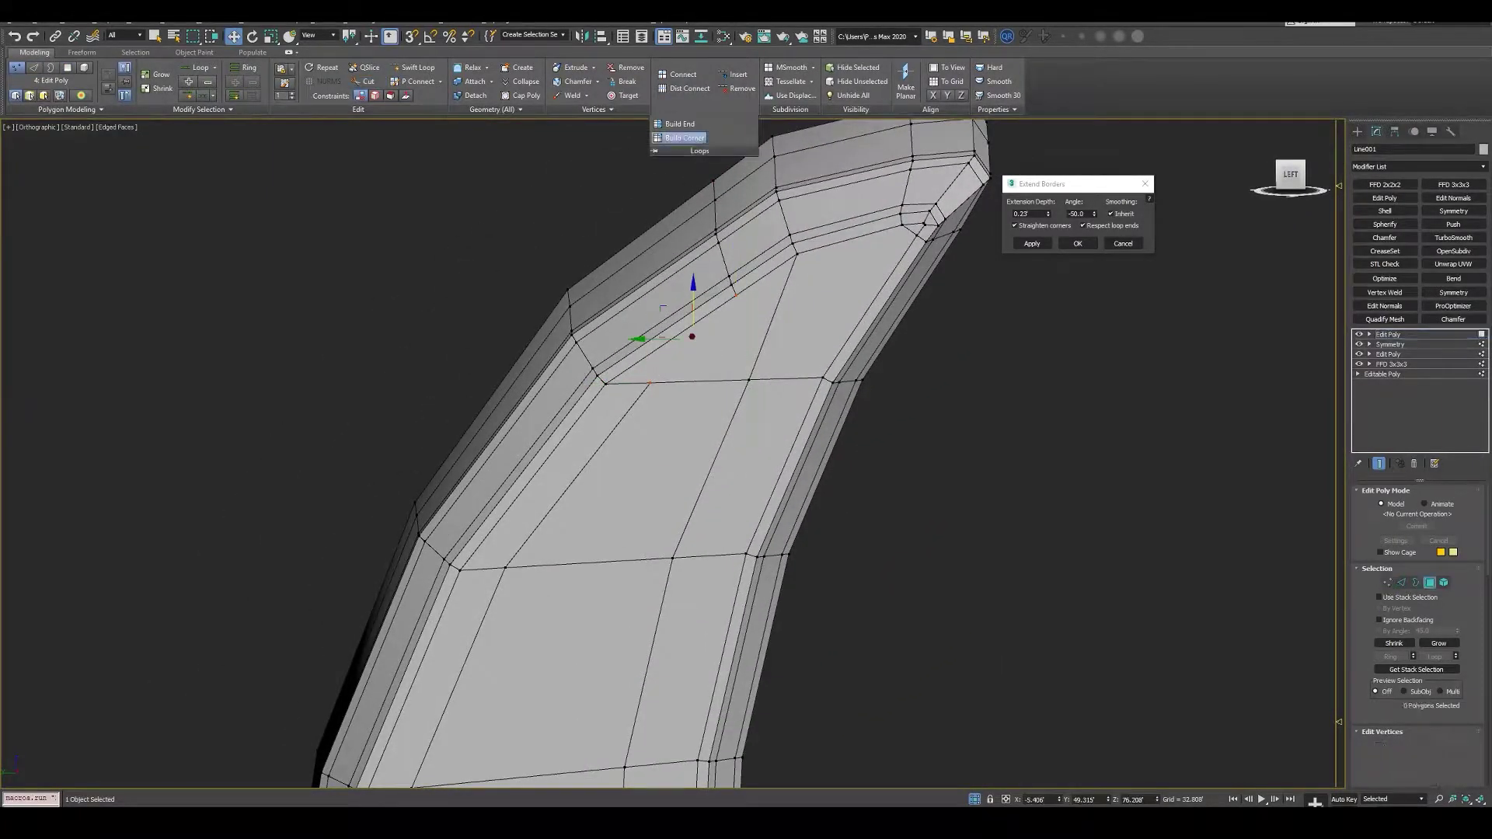
- Check the new cut with the smoothing preview toggled on and off
key(1)
scroll(700, 451, down, 3)
mouse_move(700, 450)
alt+middle_down()
mouse_move(747, 450)
mouse_move(731, 451)
alt+middle_up()
key(ctrl+t)
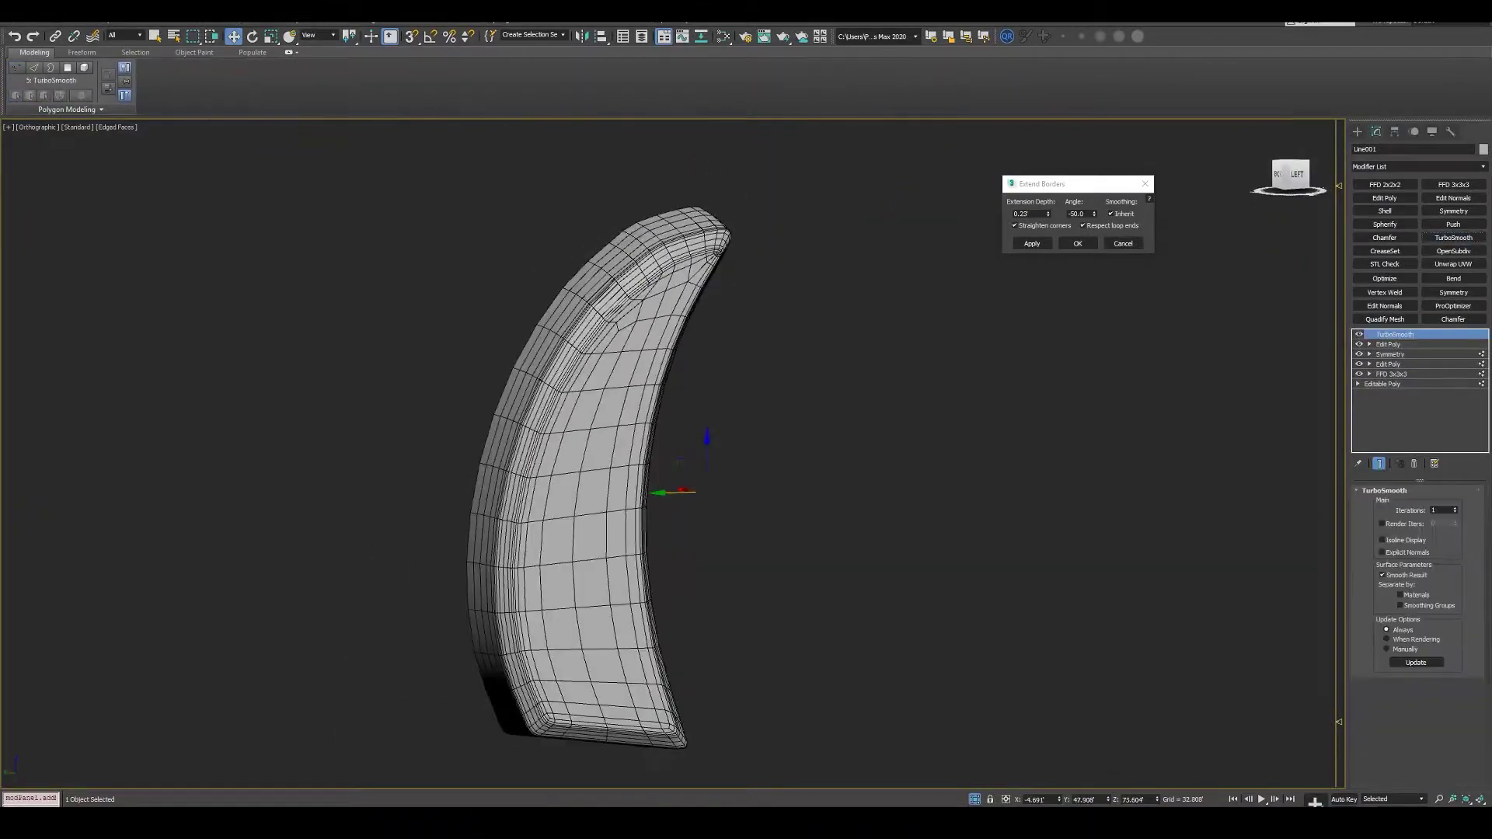
key(ctrl+t)
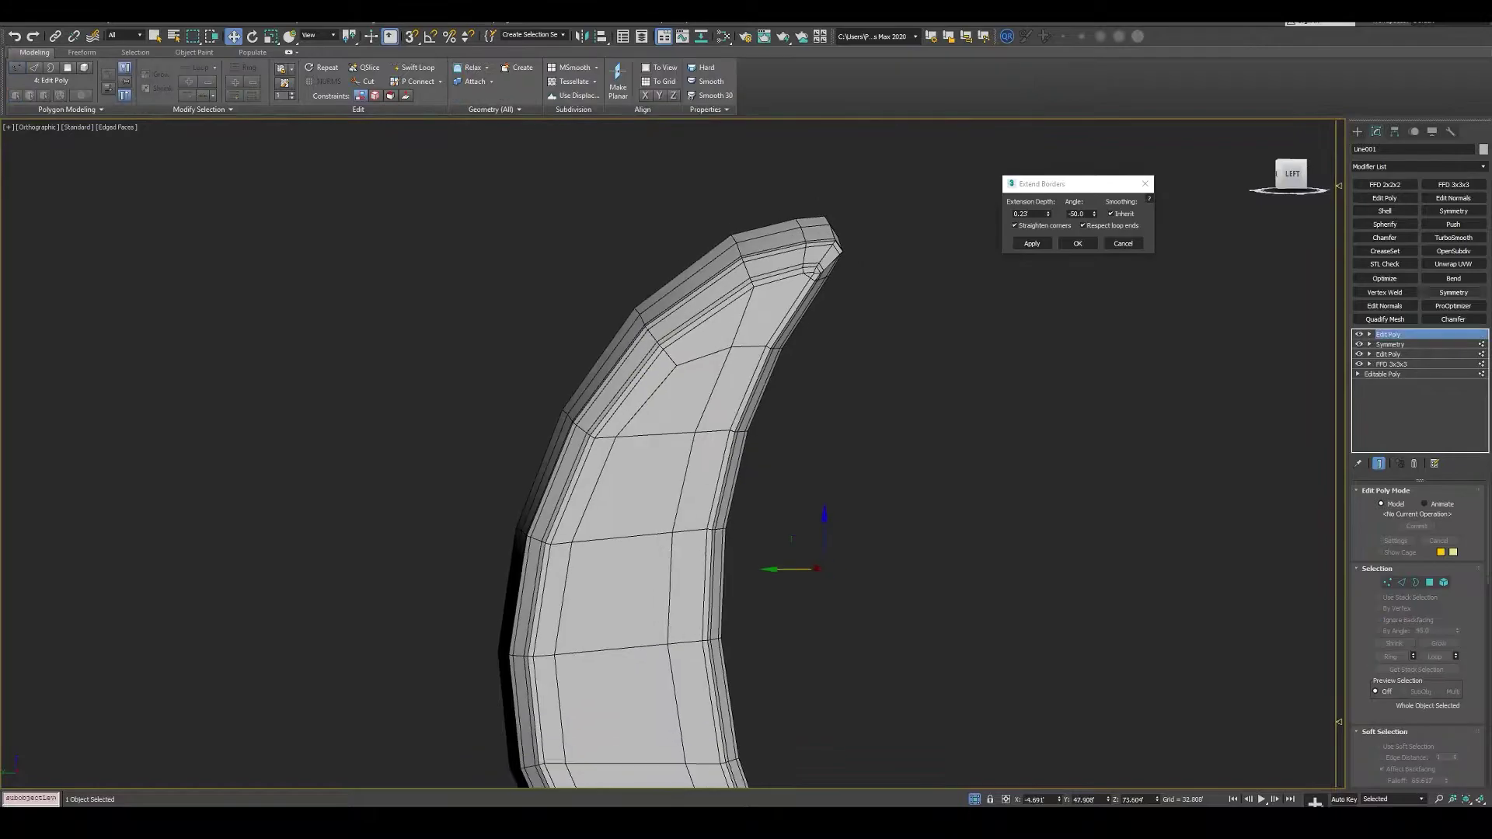
- Re-enable smoothing and check the mirrored, smoothed strip on the grip
key(ctrl+t)
alt+middle_drag(699, 451, 723, 451)
key(ctrl+t)
scroll(699, 466, up, 3)
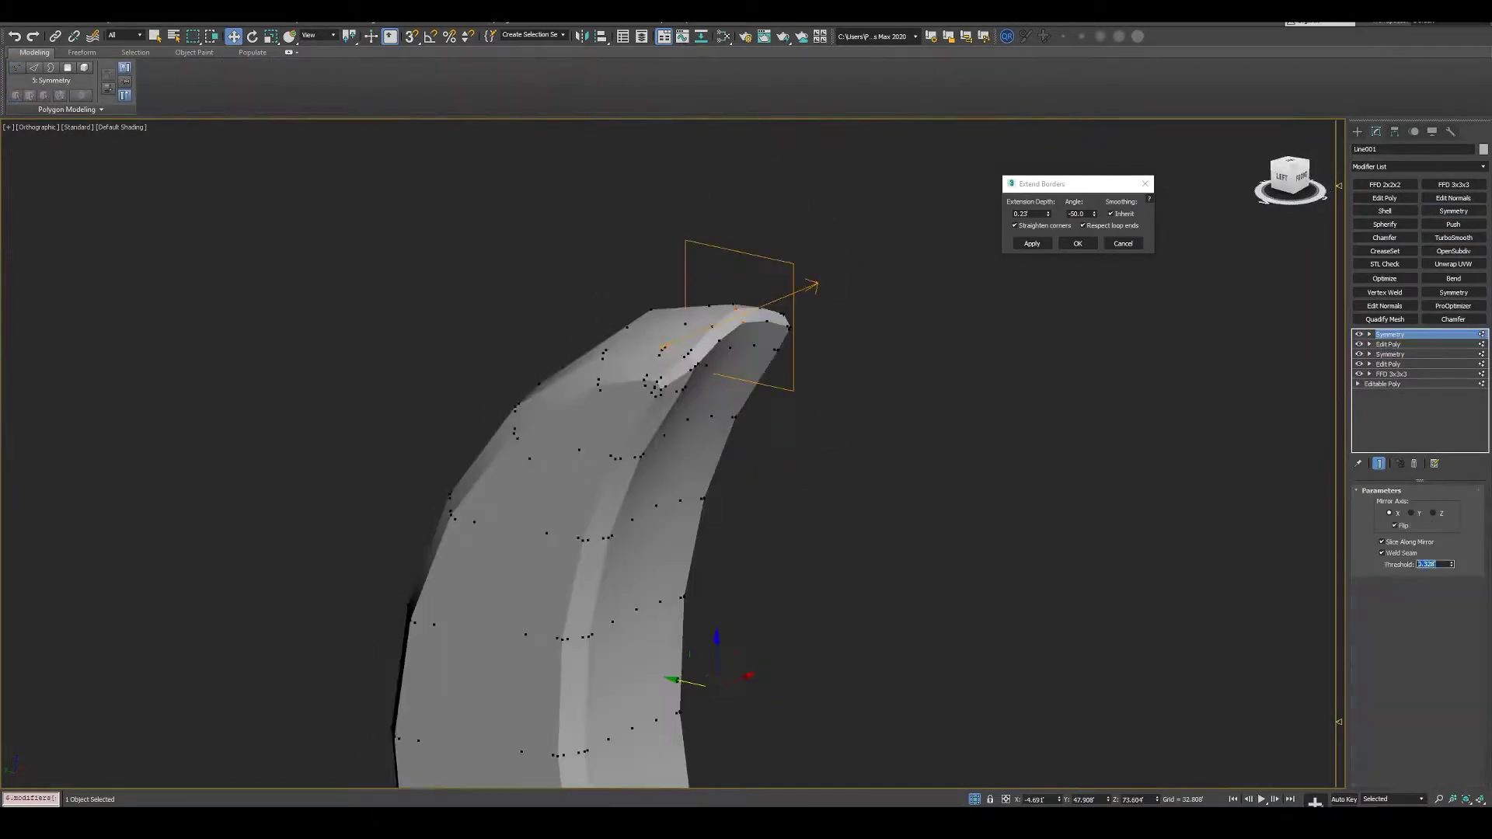
key(ctrl+t)
scroll(699, 451, down, 3)
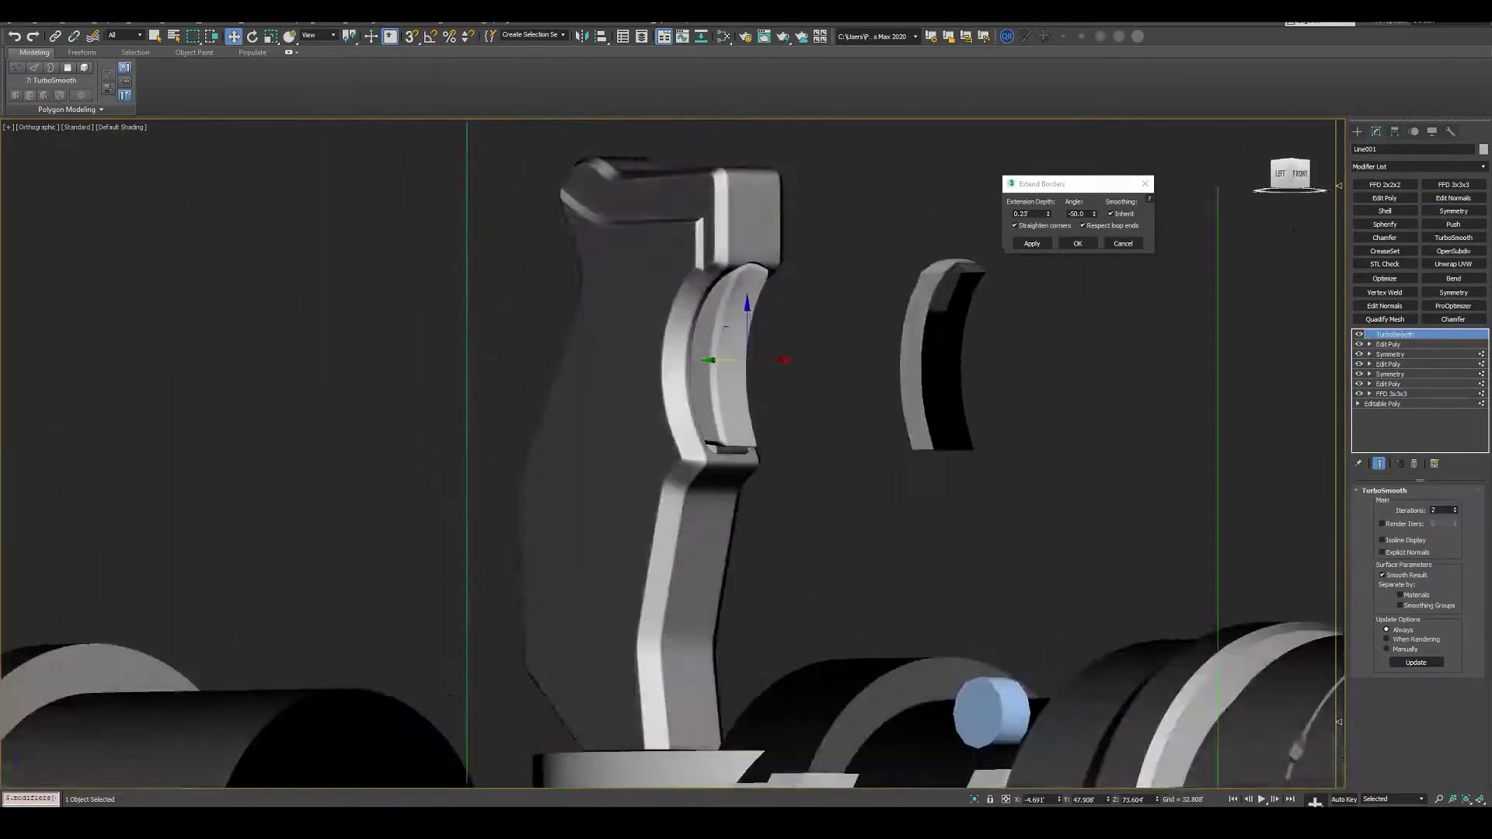
scroll(700, 450, up, 3)
scroll(731, 349, up, 3)
scroll(731, 350, up, 2)
- Rotate the strip to check its fit on the grip, viewing the gun in perspective
key(e)
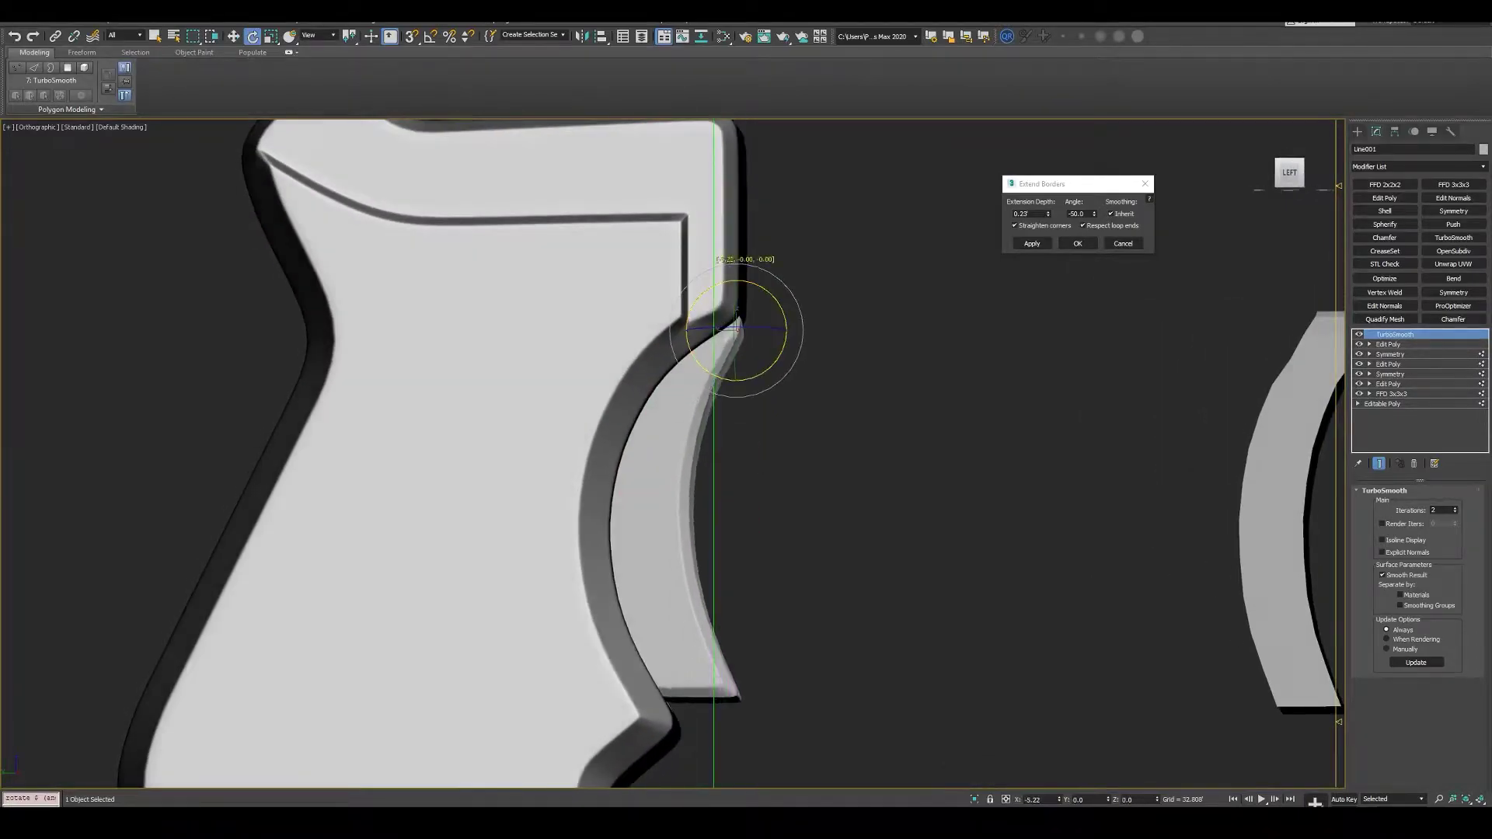
scroll(831, 335, down, 4)
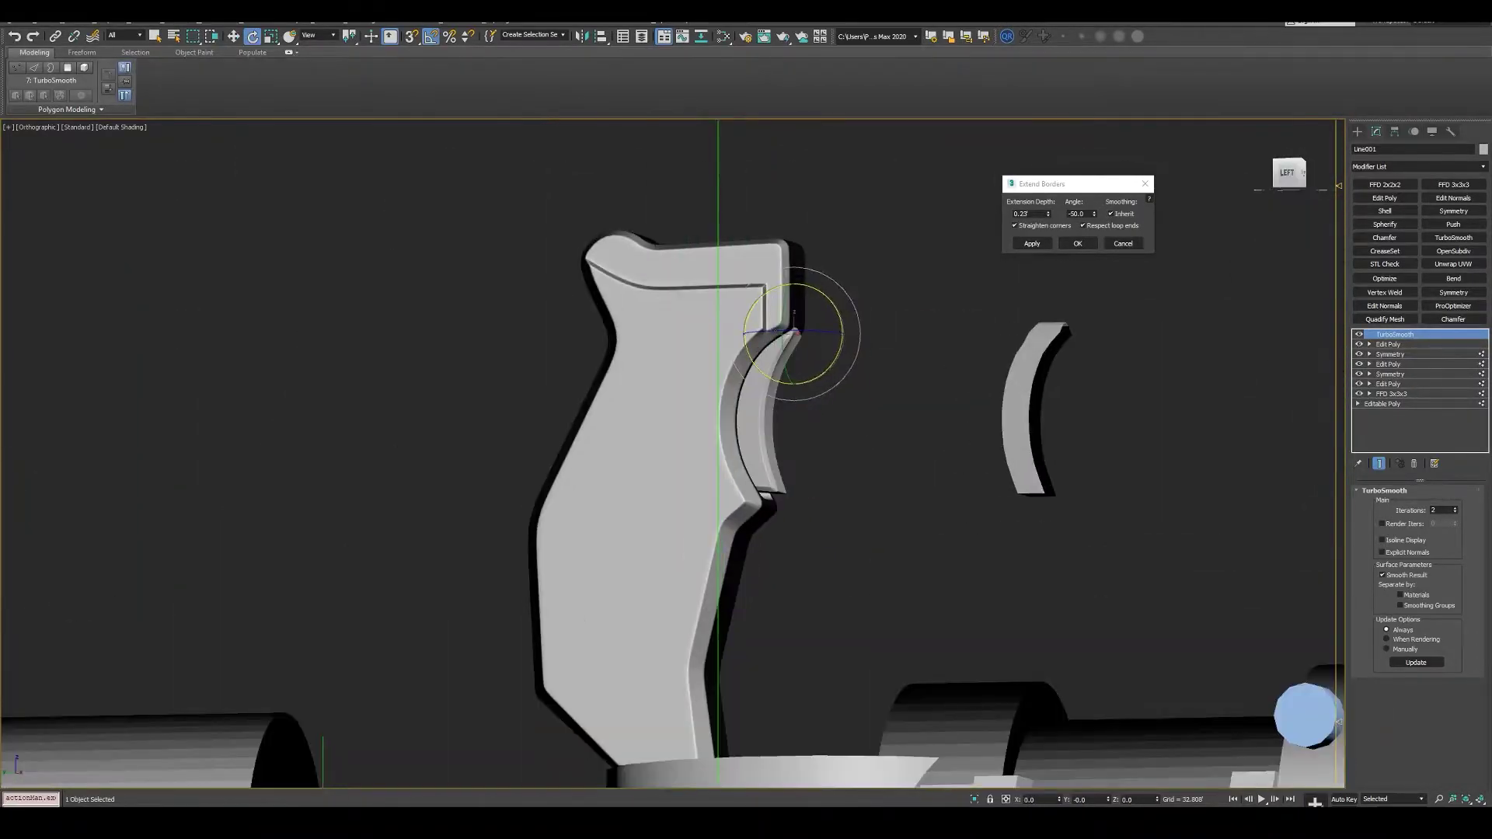
click(820, 337)
alt+middle_drag(746, 389, 824, 374)
scroll(746, 419, down, 3)
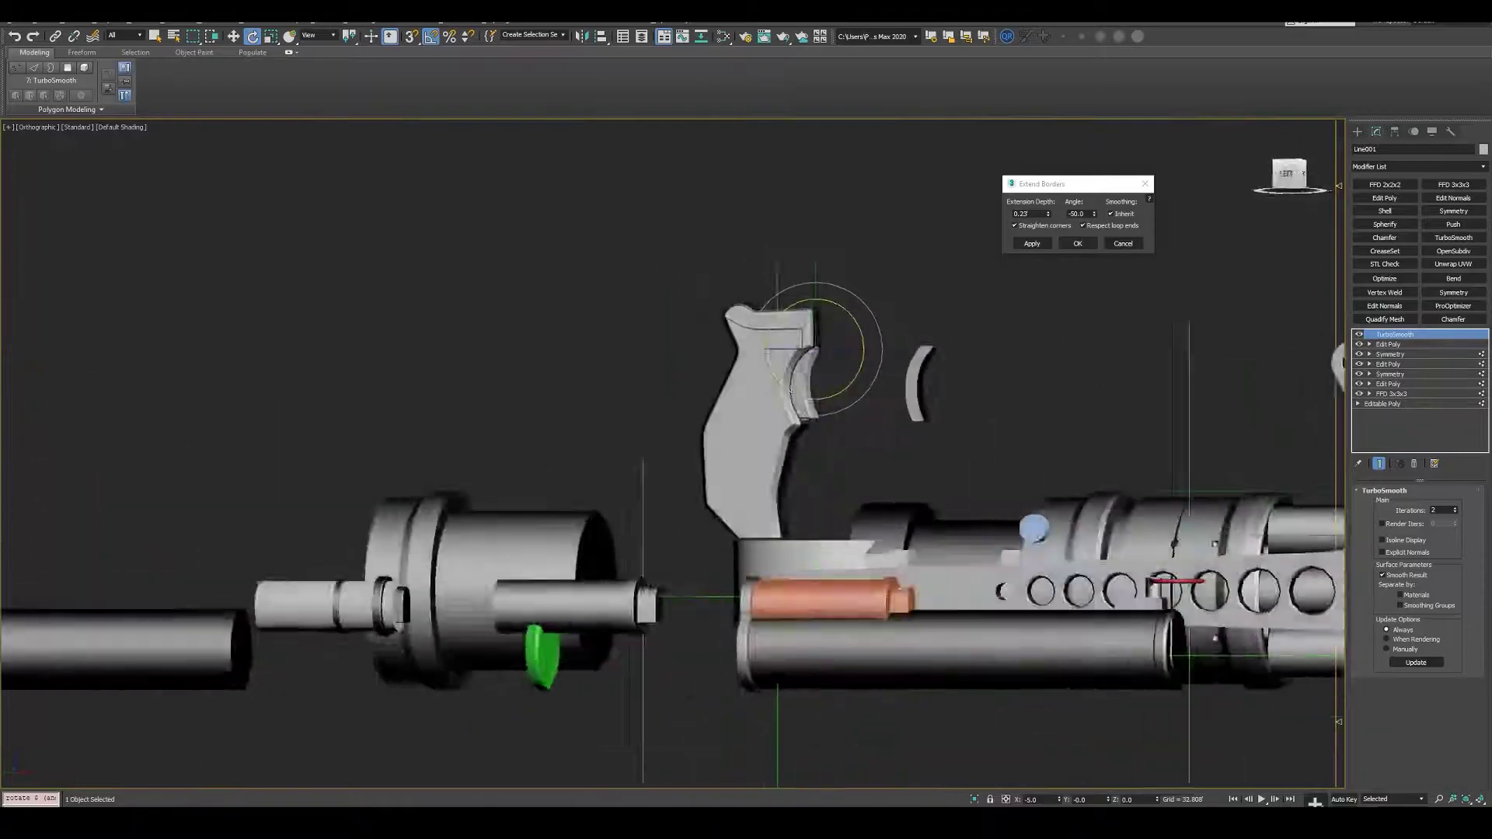
scroll(746, 420, up, 4)
key(w)
alt+middle_drag(669, 451, 746, 451)
scroll(669, 451, down, 3)
scroll(668, 450, up, 3)
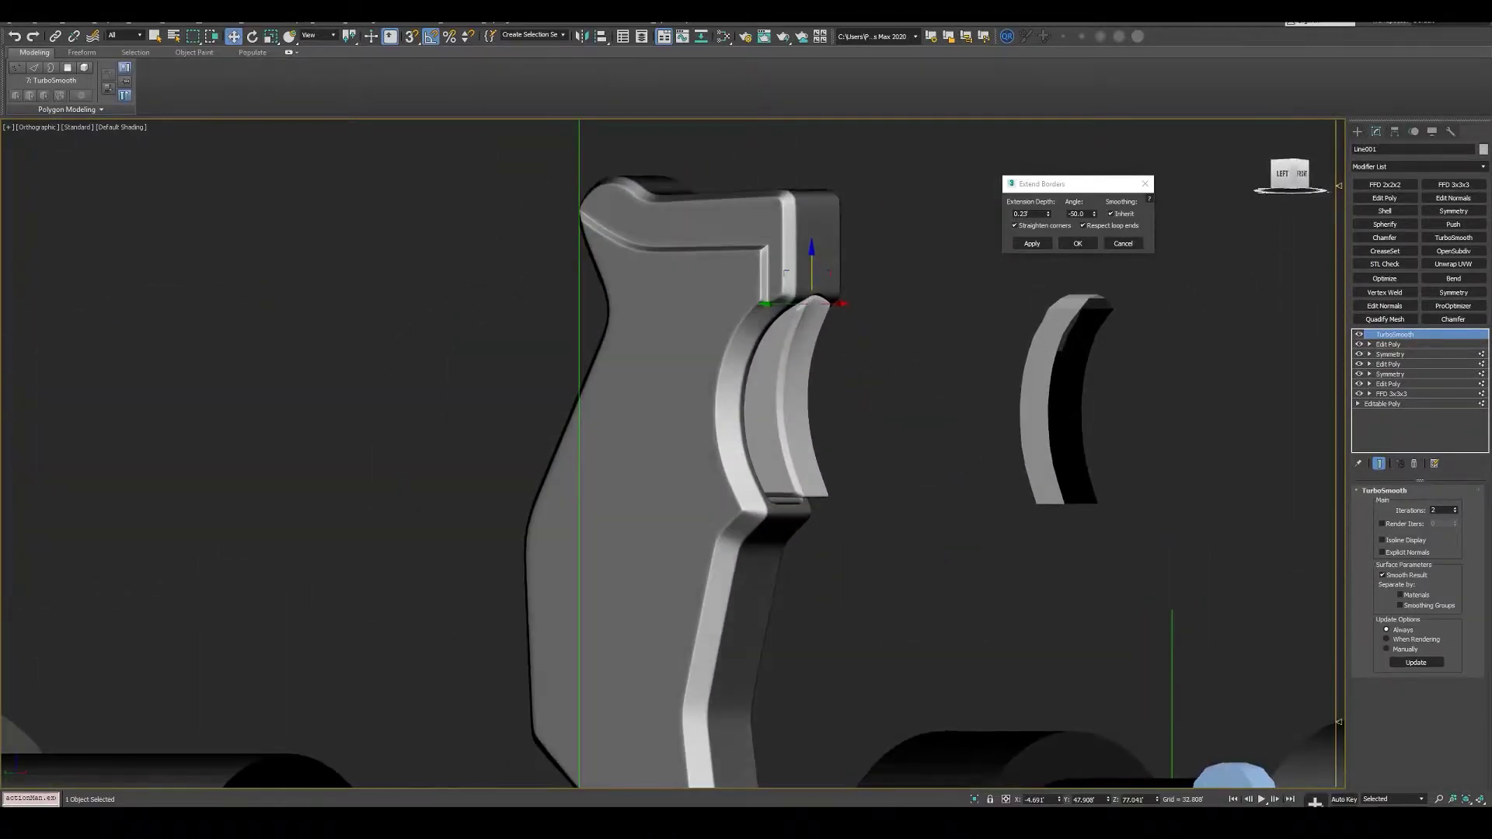
scroll(669, 451, up, 2)
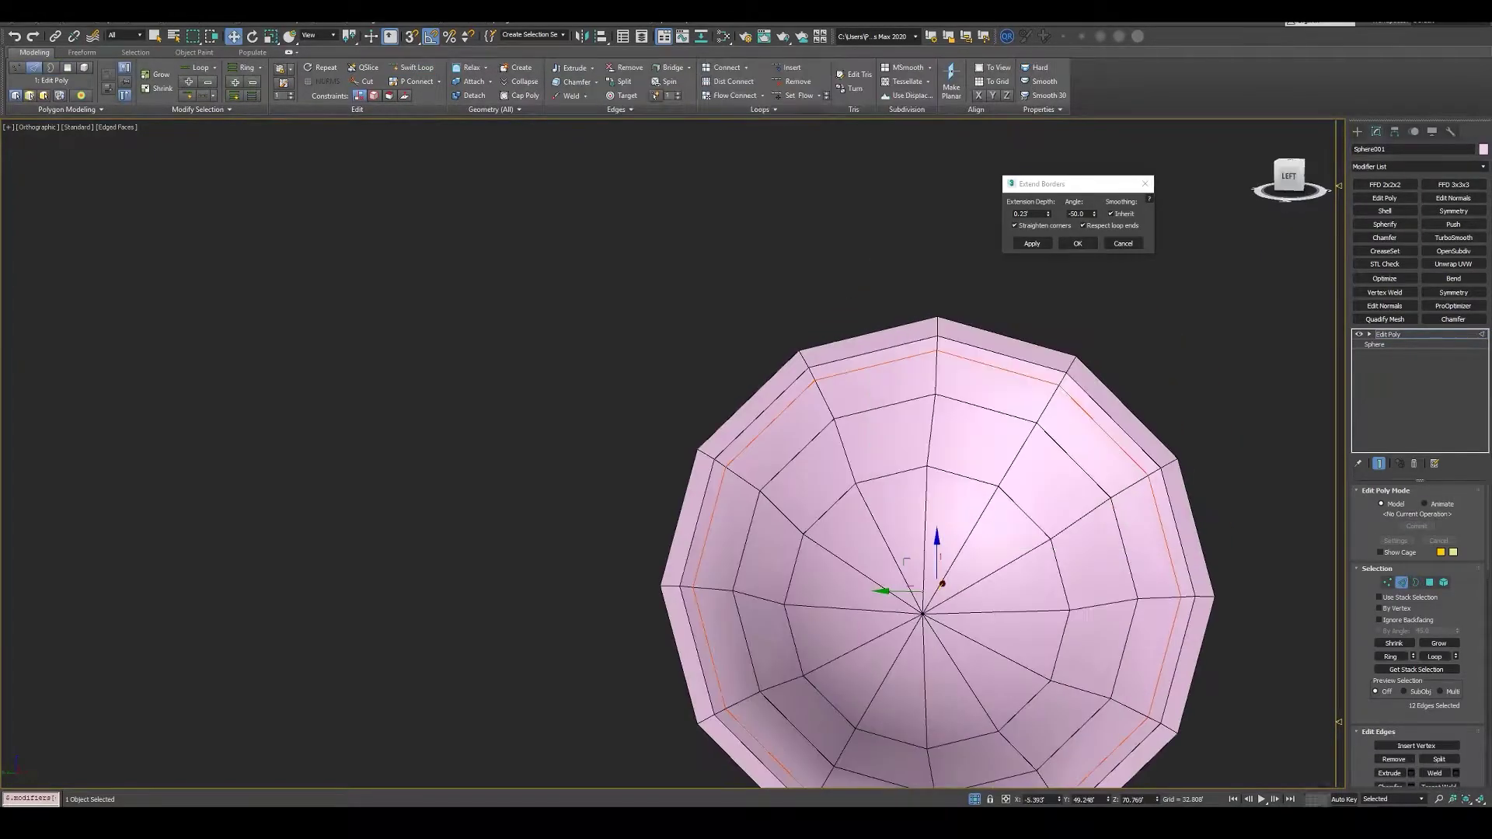
- Switch to vertex editing and view Sphere001's extruded, ringed centre boss
key(1)
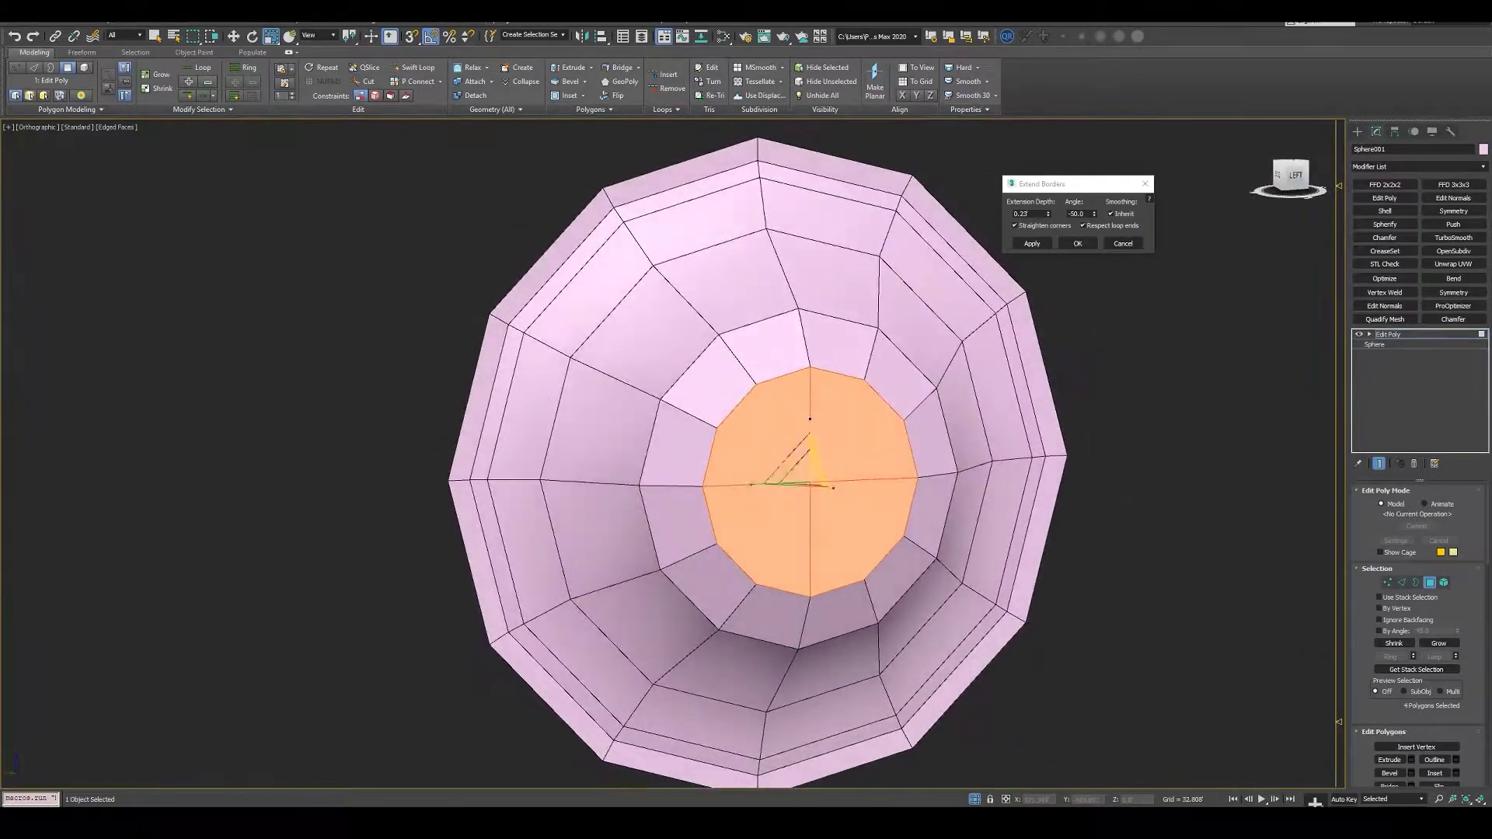
key(1)
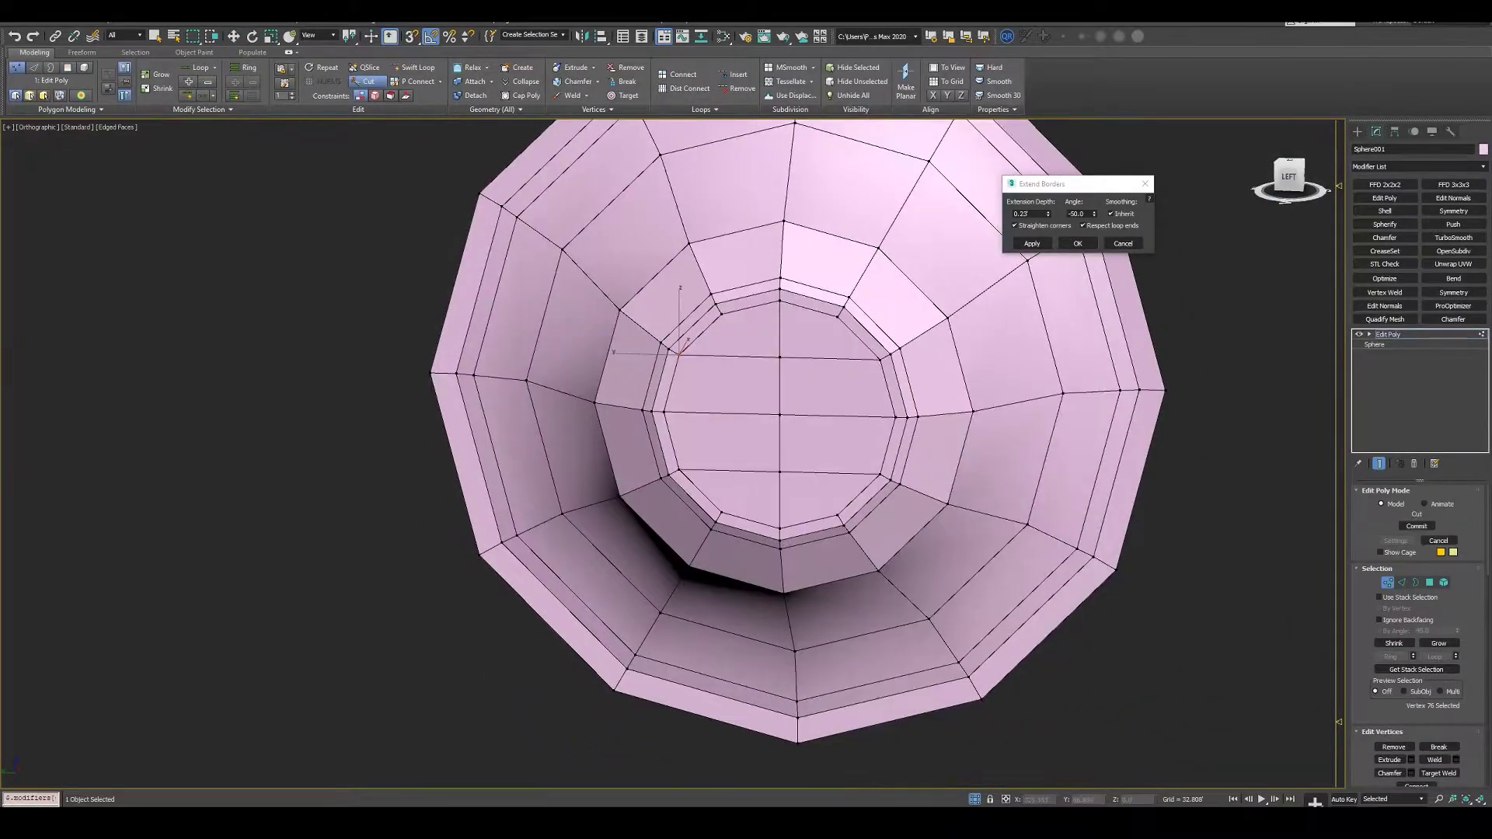
alt+middle_drag(683, 534, 683, 533)
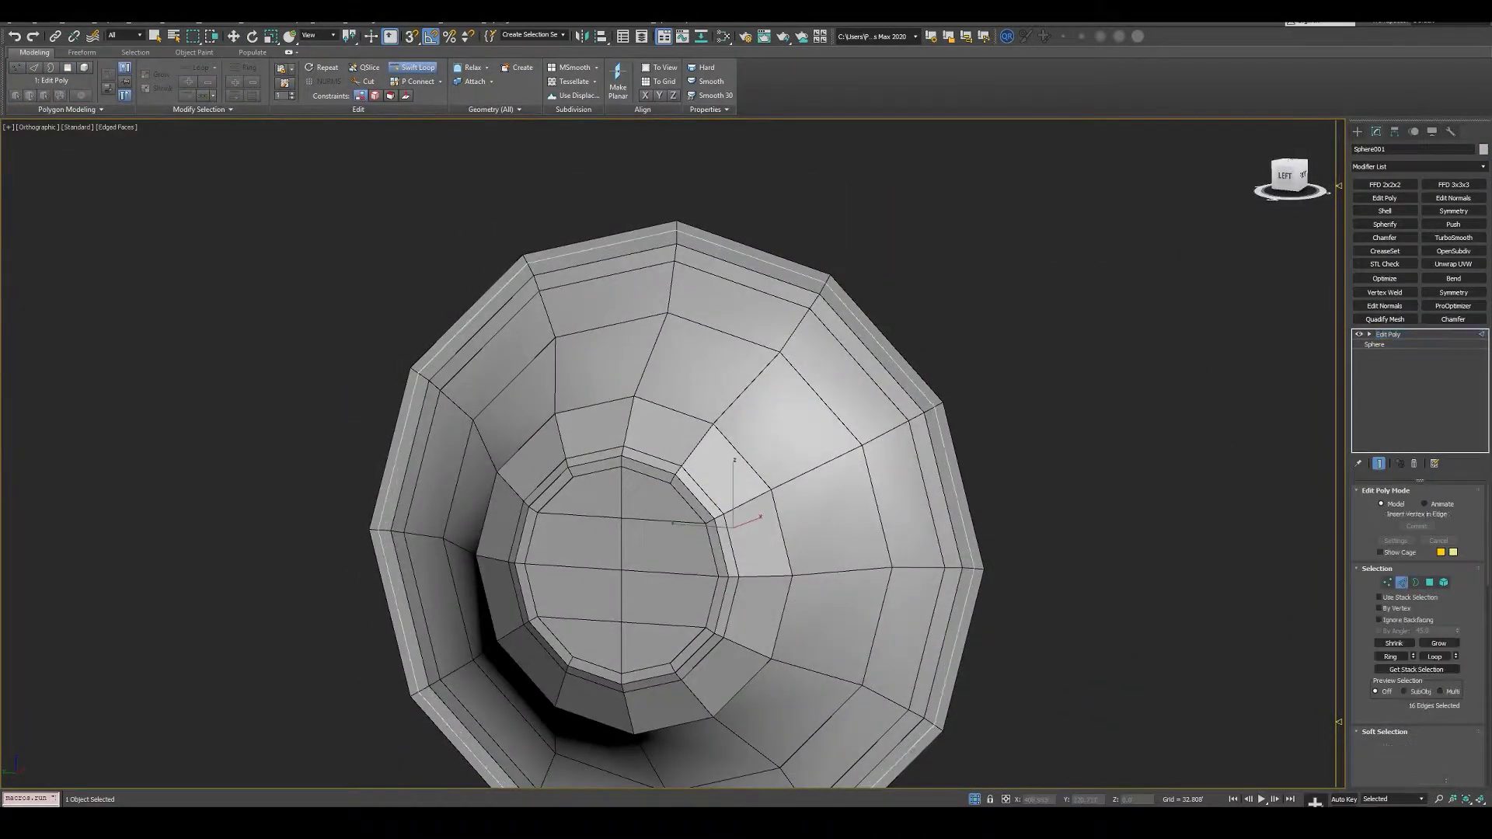